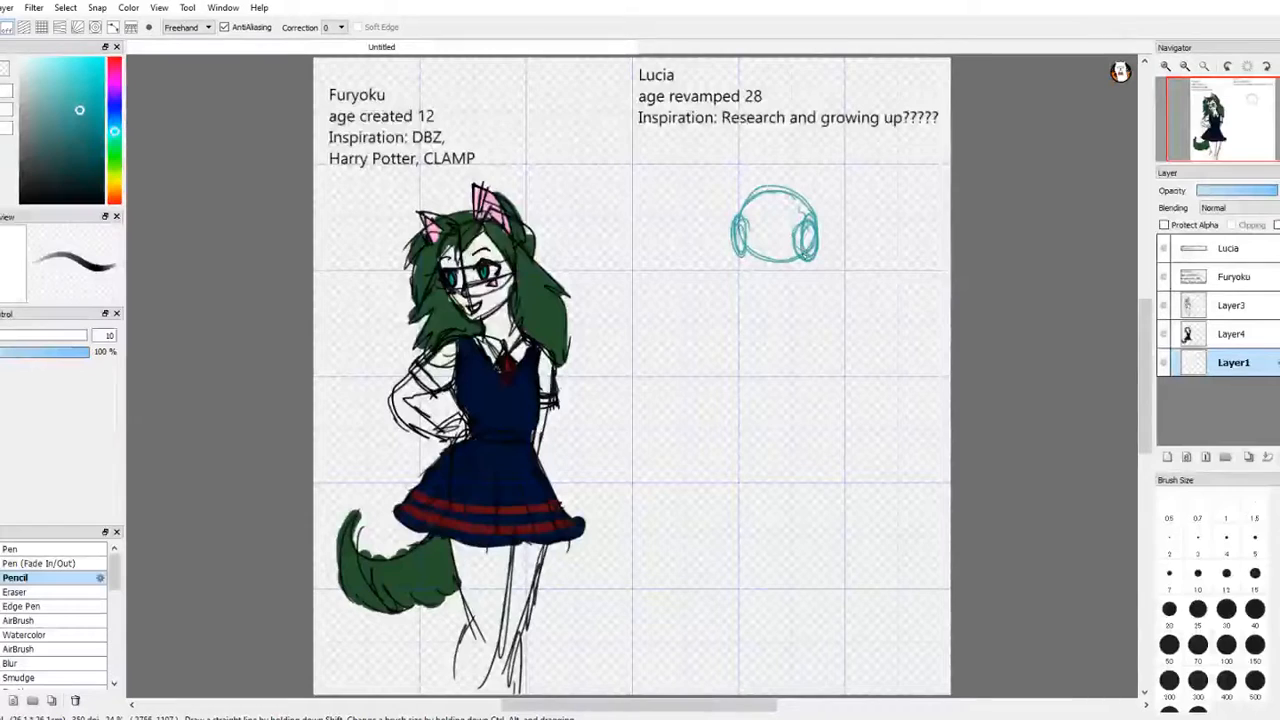
Step: Pencil in the teal sketch head's side circles and add the jaw and chin outline below the skull circle
mouse_move(815, 216)
mouse_down()
mouse_move(818, 256)
mouse_move(816, 219)
mouse_up()
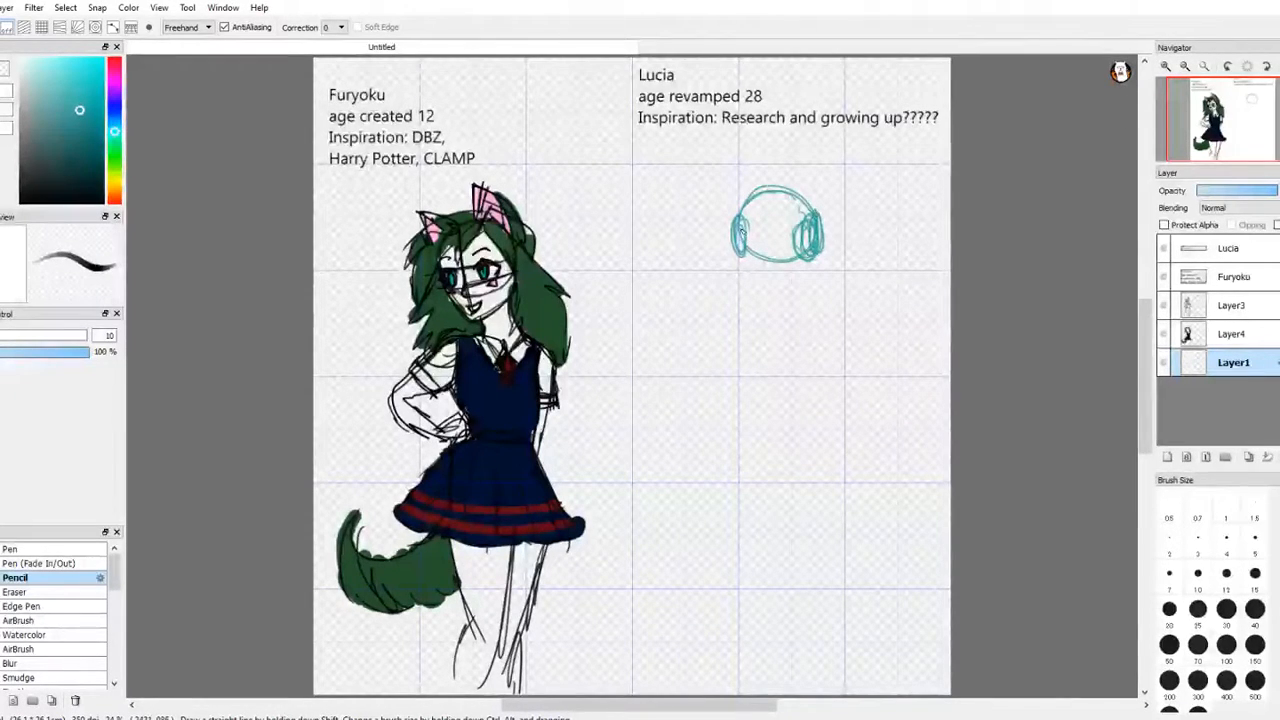
mouse_move(740, 226)
mouse_down()
mouse_move(766, 290)
mouse_move(792, 266)
mouse_move(791, 289)
mouse_move(766, 288)
mouse_move(797, 289)
mouse_move(766, 291)
mouse_up()
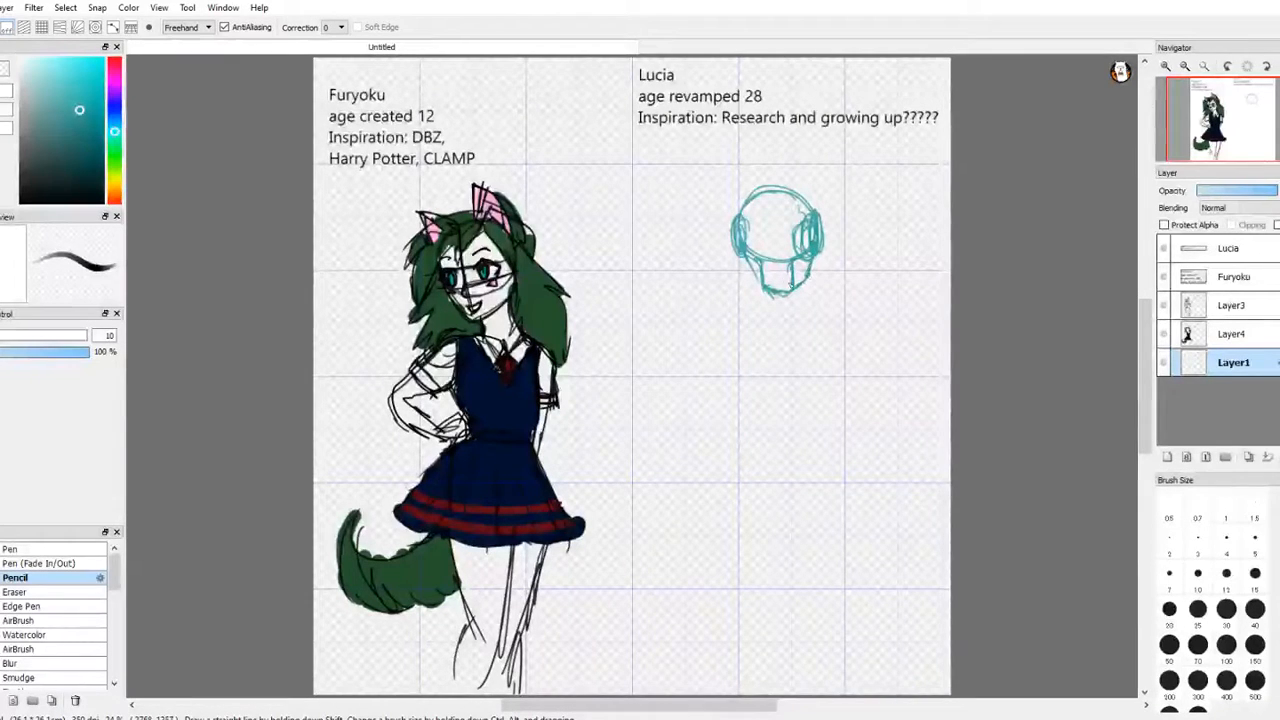
drag(739, 235, 769, 294)
drag(741, 252, 760, 277)
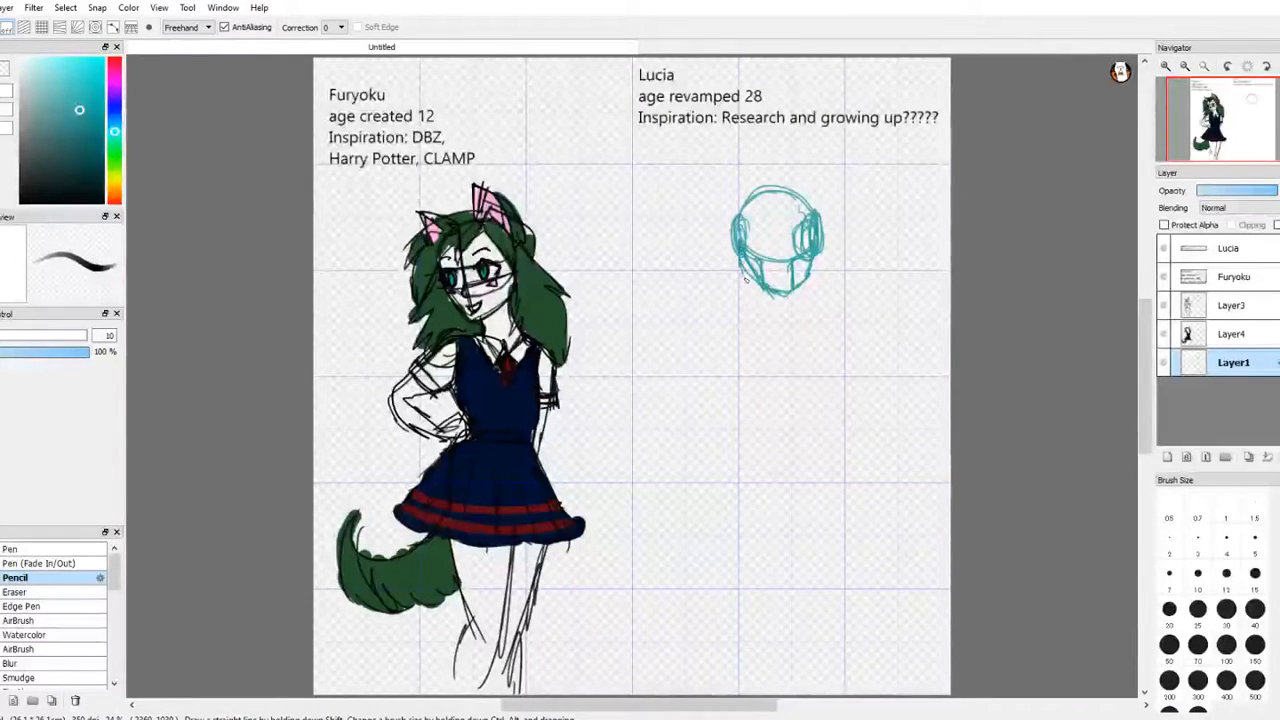
Step: Sketch the vertical centre line and the horizontal eye guidelines across the Lucia head
drag(771, 187, 779, 292)
mouse_move(773, 195)
mouse_down()
mouse_move(779, 244)
mouse_move(810, 259)
mouse_up()
drag(741, 233, 820, 235)
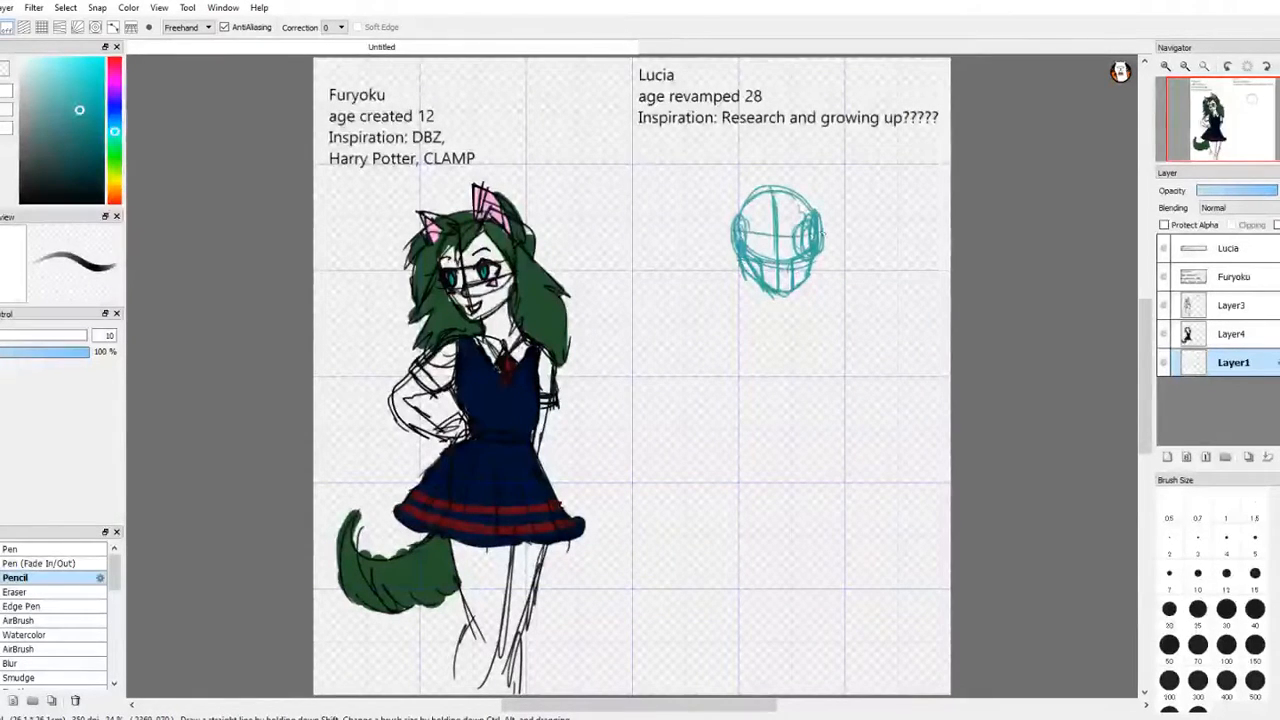
drag(740, 246, 816, 246)
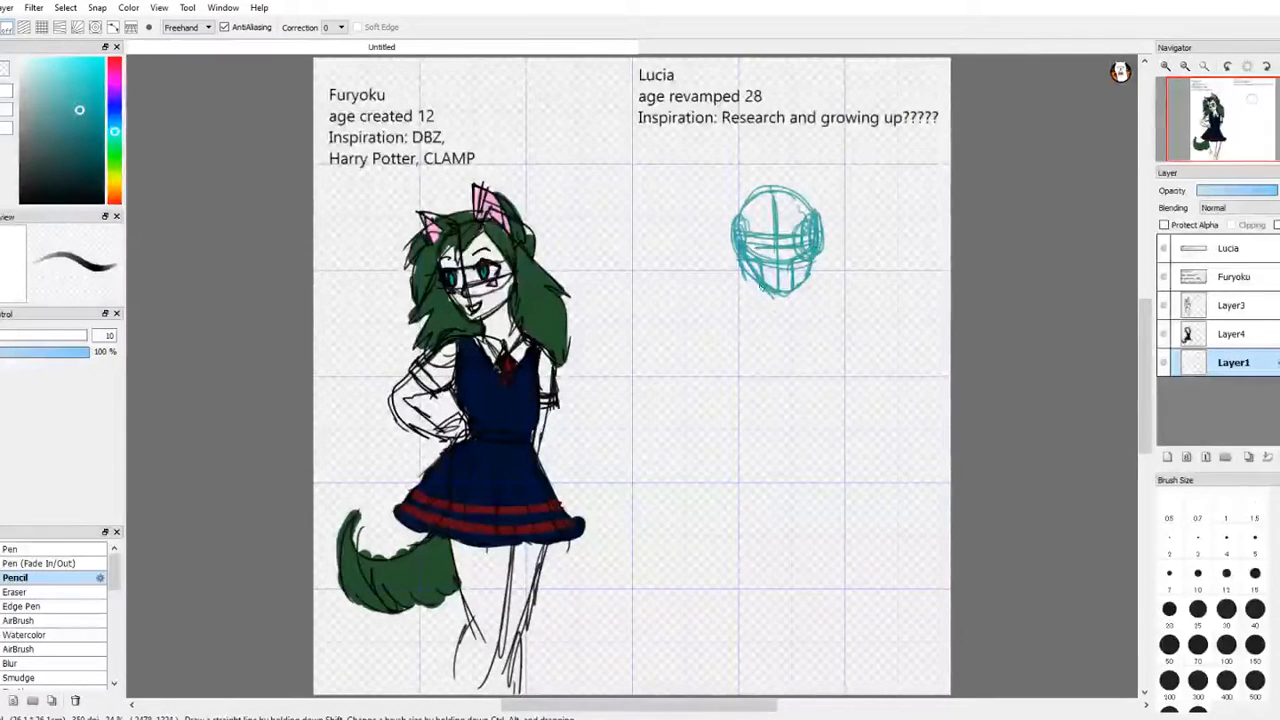
Step: Sketch the neck and both sloping shoulder lines below the jaw
mouse_move(758, 288)
mouse_down()
mouse_move(804, 284)
mouse_move(798, 320)
mouse_move(733, 331)
mouse_move(753, 309)
mouse_move(712, 338)
mouse_up()
drag(800, 306, 842, 327)
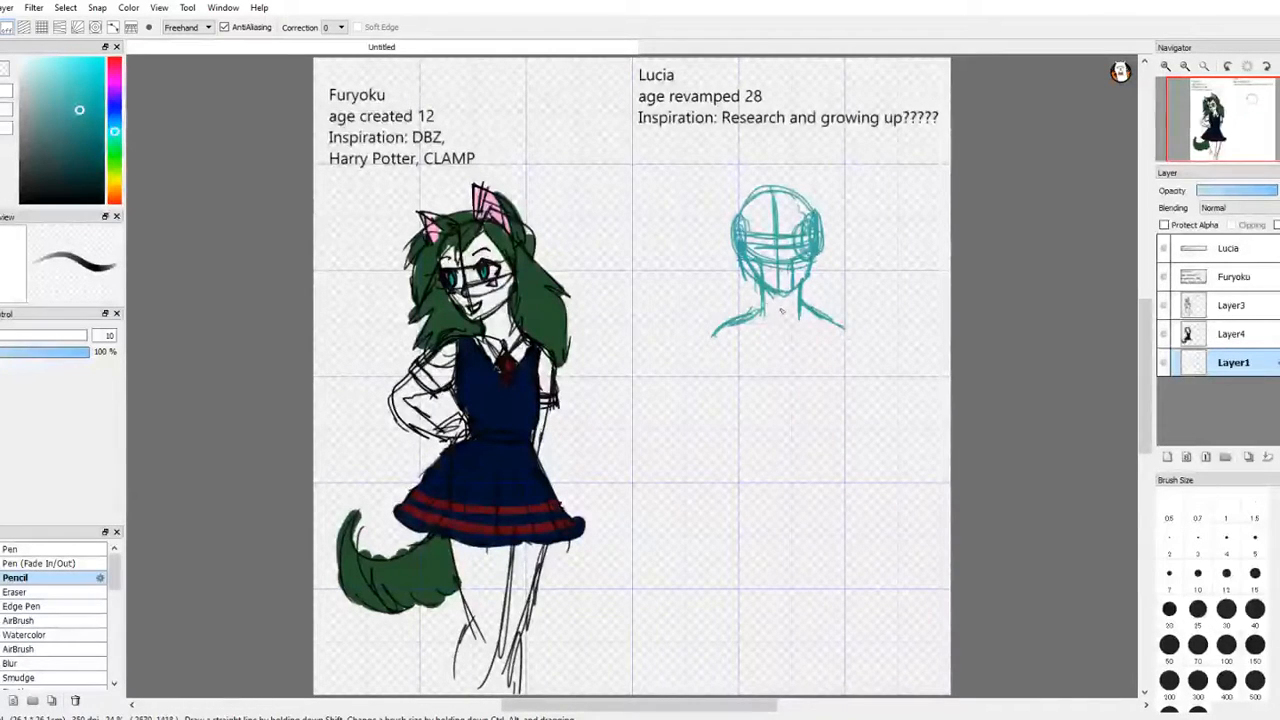
drag(764, 302, 738, 322)
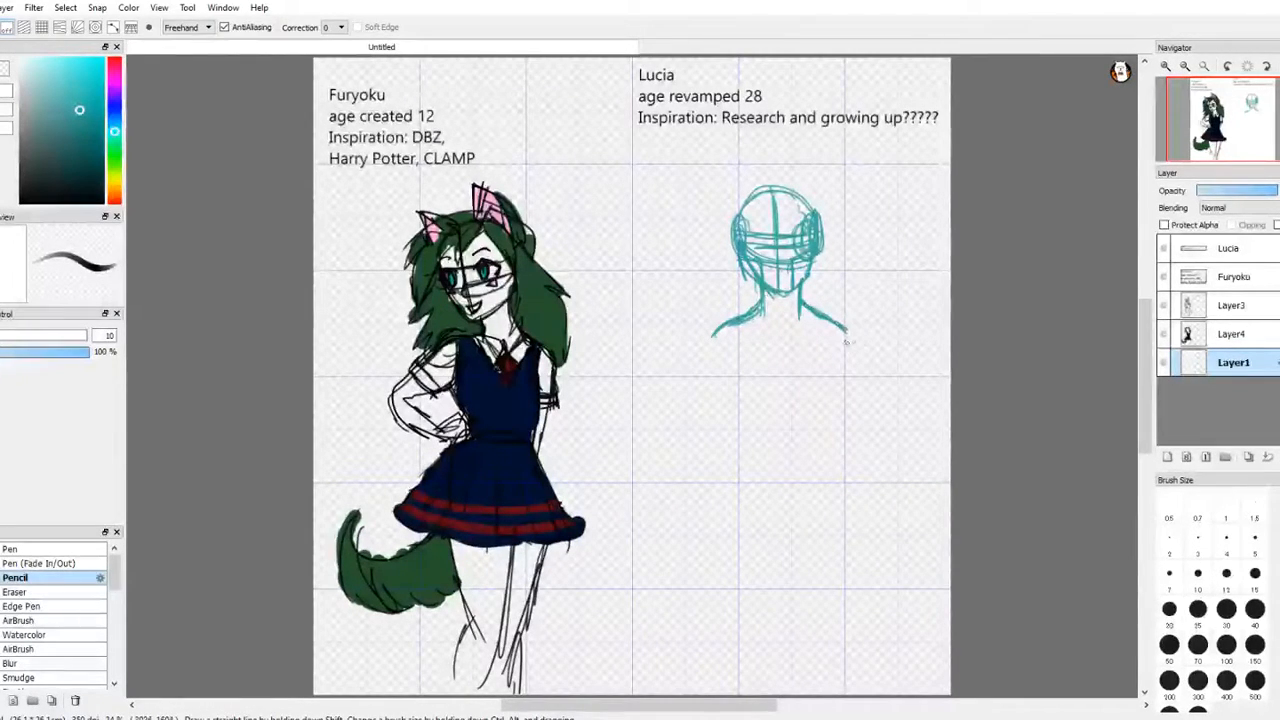
key(m)
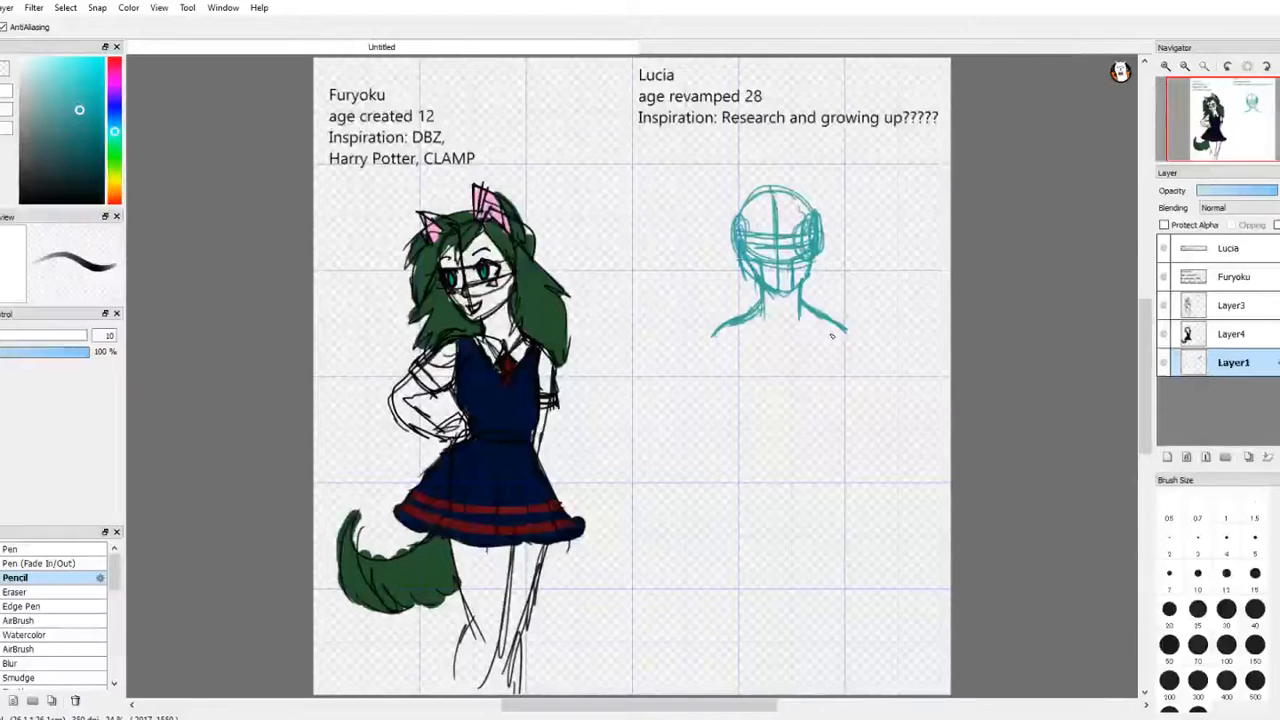
key(e)
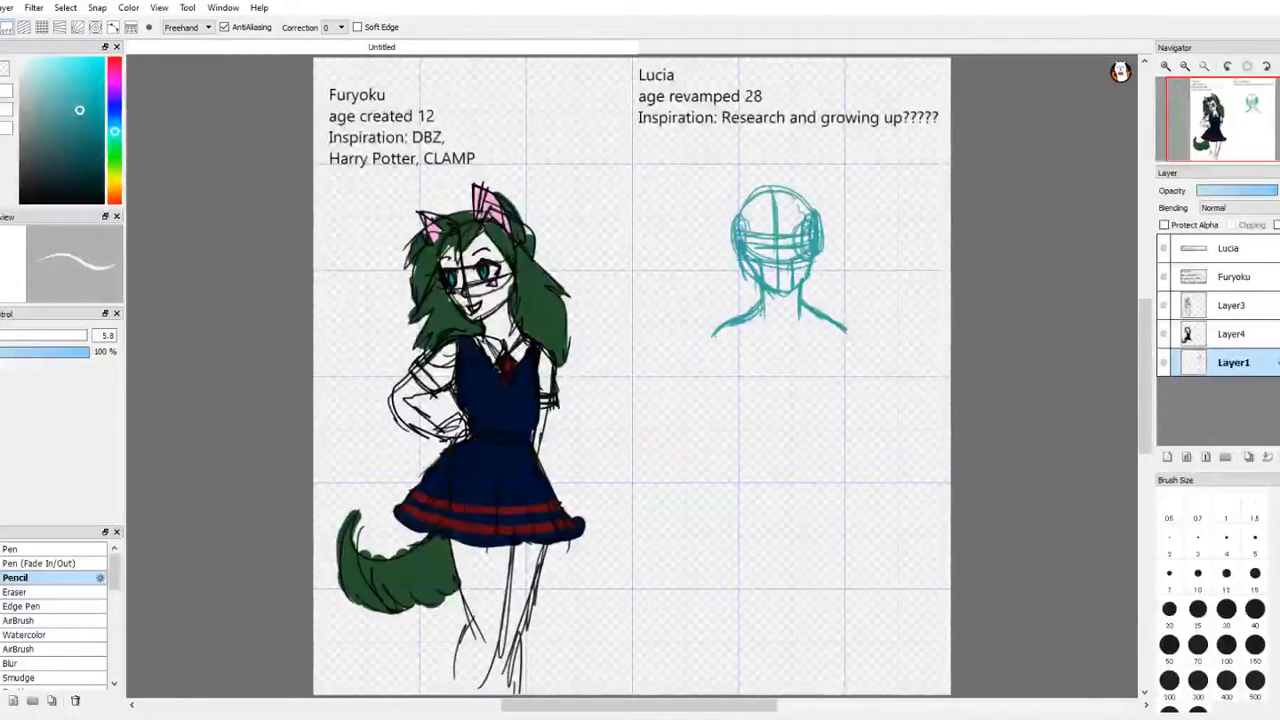
key(e)
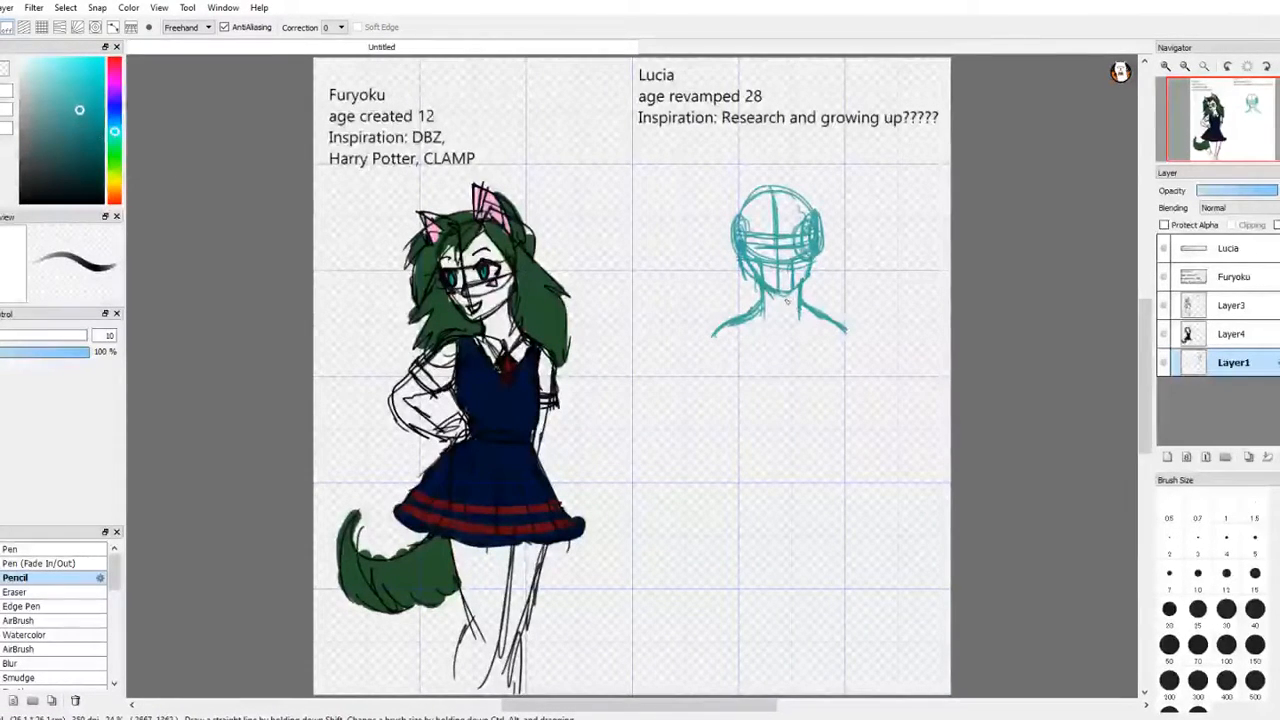
Step: Sketch the torso's vertical centre line from the chin to the waist and build the rounded ribcage around it
drag(782, 292, 780, 390)
drag(781, 330, 780, 415)
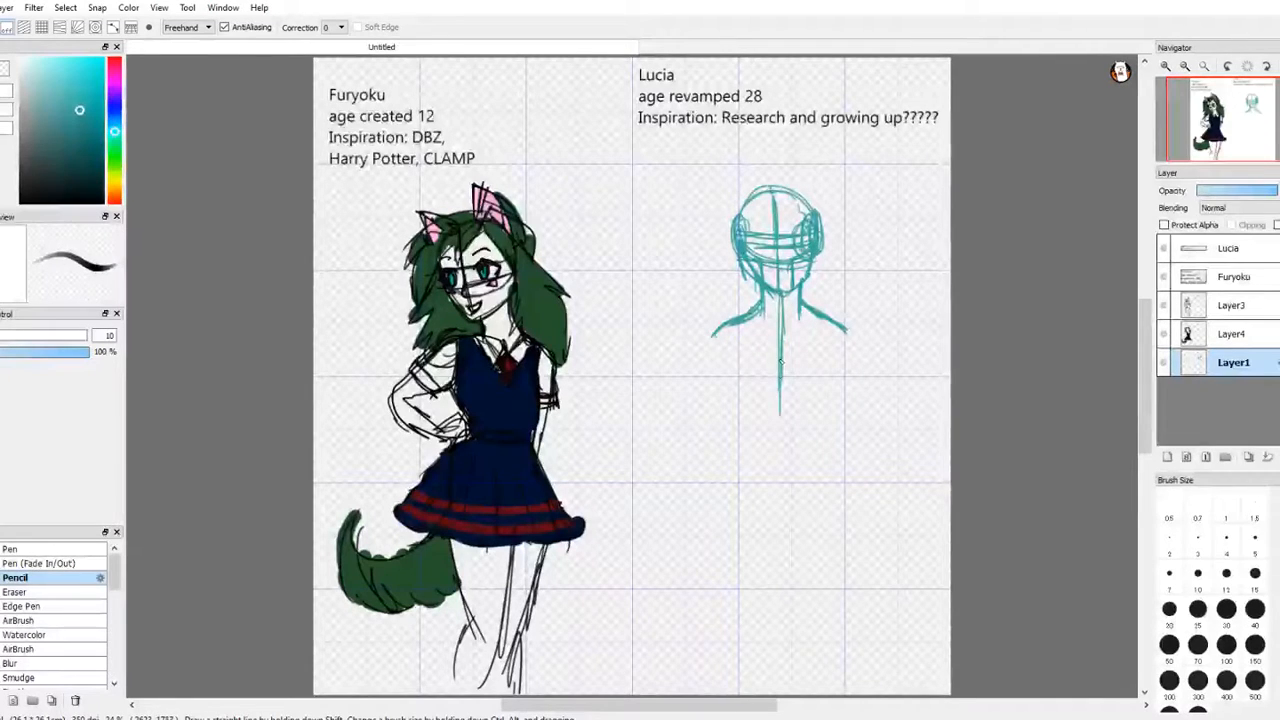
drag(779, 361, 780, 456)
drag(729, 328, 738, 374)
mouse_move(752, 321)
mouse_down()
mouse_move(848, 340)
mouse_move(812, 402)
mouse_move(766, 408)
mouse_move(792, 418)
mouse_up()
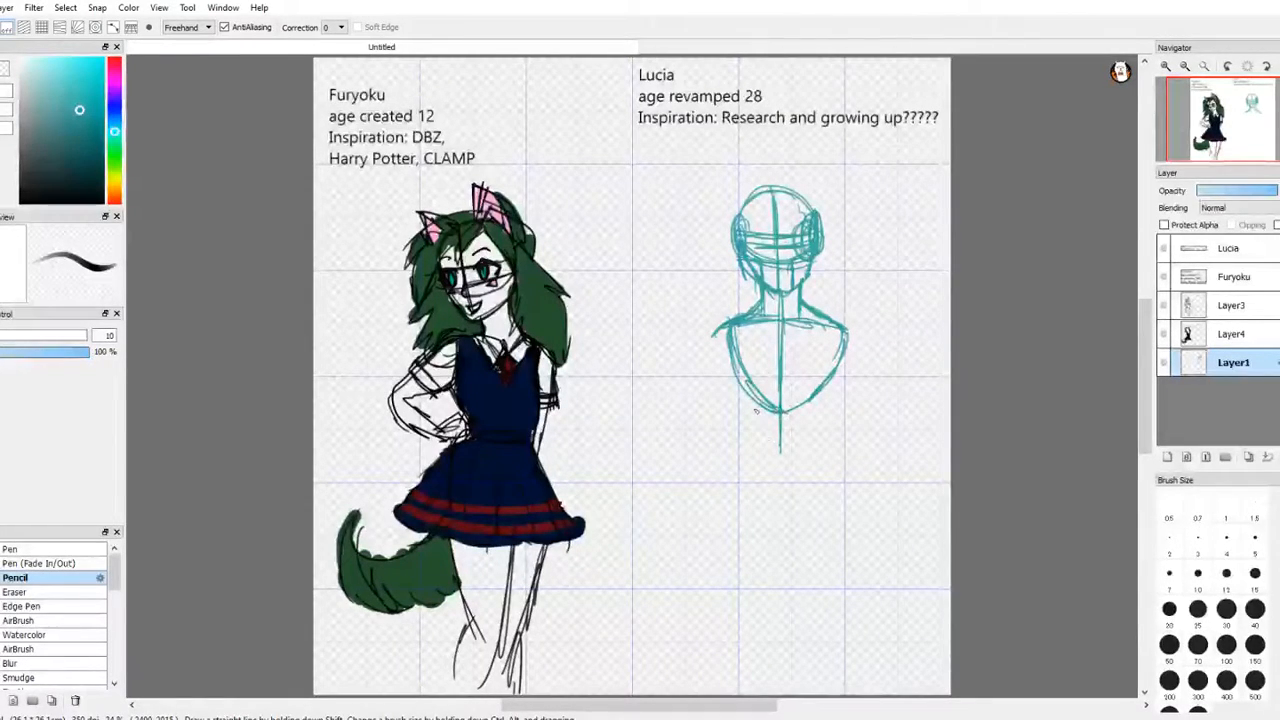
mouse_move(736, 356)
mouse_down()
mouse_move(762, 408)
mouse_move(784, 410)
mouse_move(834, 322)
mouse_move(826, 396)
mouse_up()
mouse_move(830, 330)
mouse_down()
mouse_move(824, 400)
mouse_move(738, 396)
mouse_move(788, 400)
mouse_up()
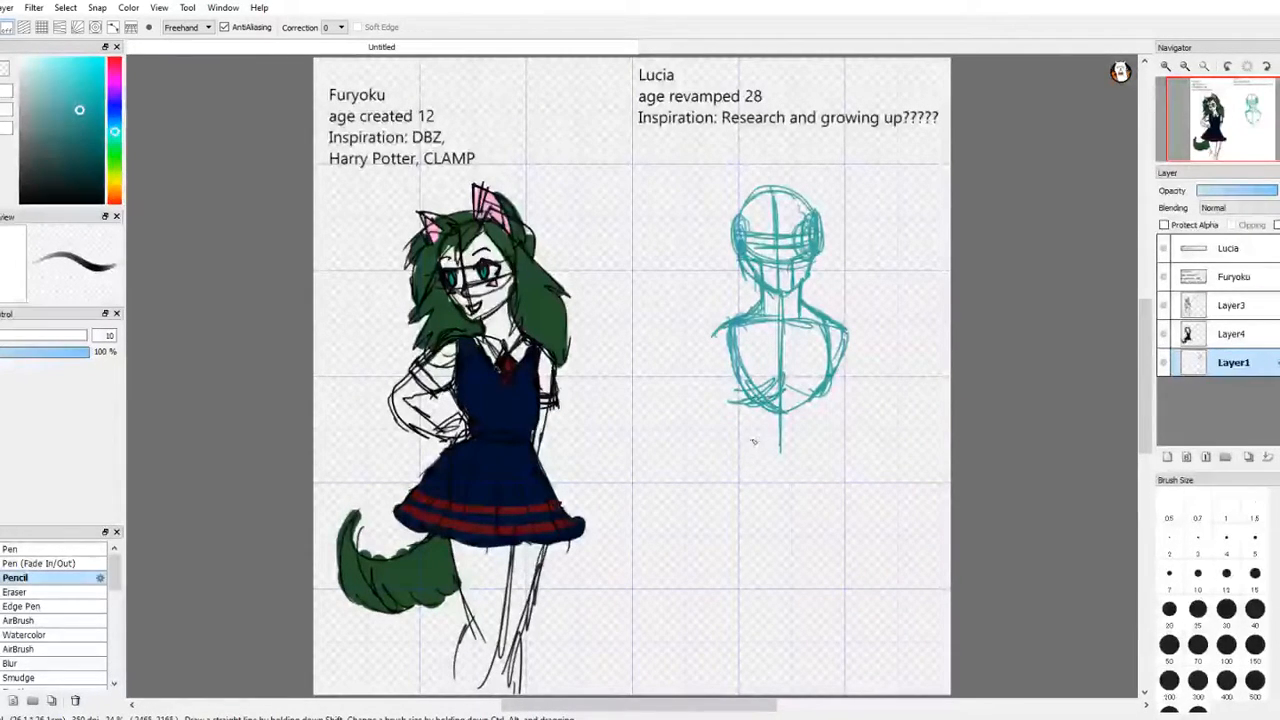
Step: Sketch the pelvis shape below the ribcage and connect it with the waist and hip curves
mouse_move(754, 441)
mouse_down()
mouse_move(782, 450)
mouse_move(734, 440)
mouse_move(740, 478)
mouse_up()
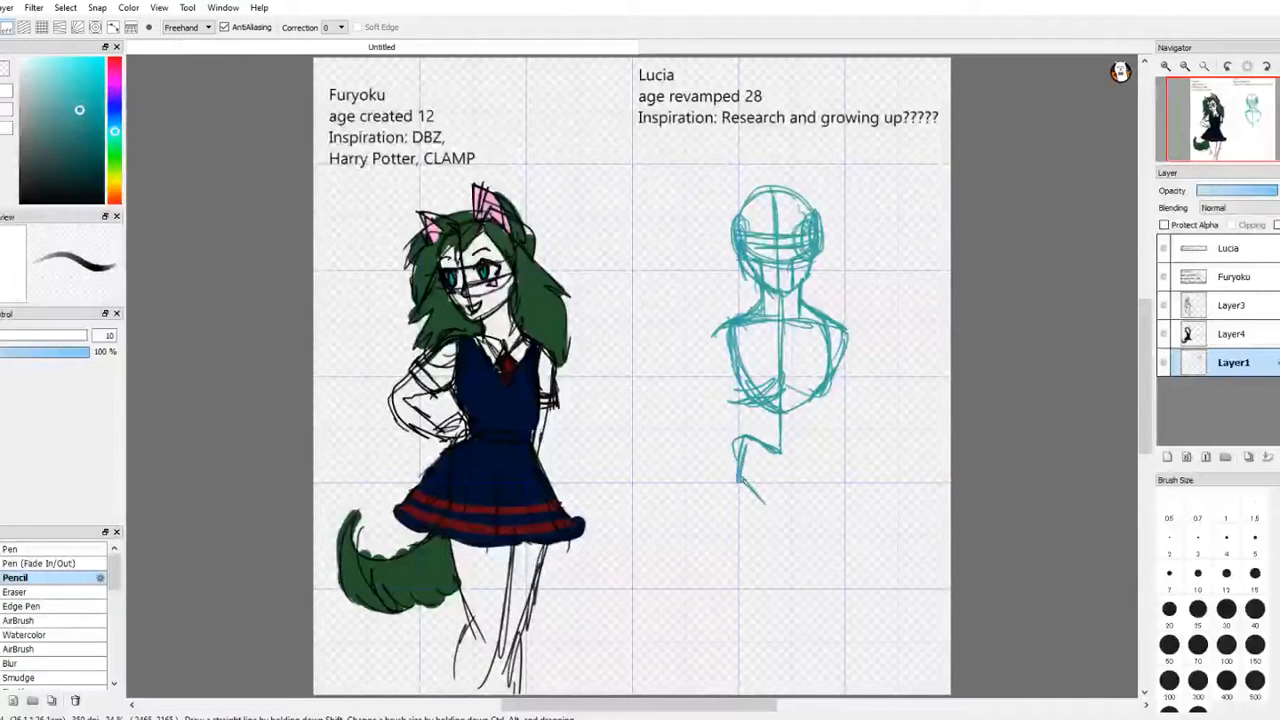
mouse_move(789, 516)
mouse_down()
mouse_move(820, 478)
mouse_move(789, 456)
mouse_move(802, 505)
mouse_move(832, 428)
mouse_move(800, 500)
mouse_up()
mouse_move(828, 440)
mouse_down()
mouse_move(813, 402)
mouse_move(829, 374)
mouse_move(746, 438)
mouse_up()
mouse_move(744, 372)
mouse_down()
mouse_move(748, 454)
mouse_move(736, 462)
mouse_up()
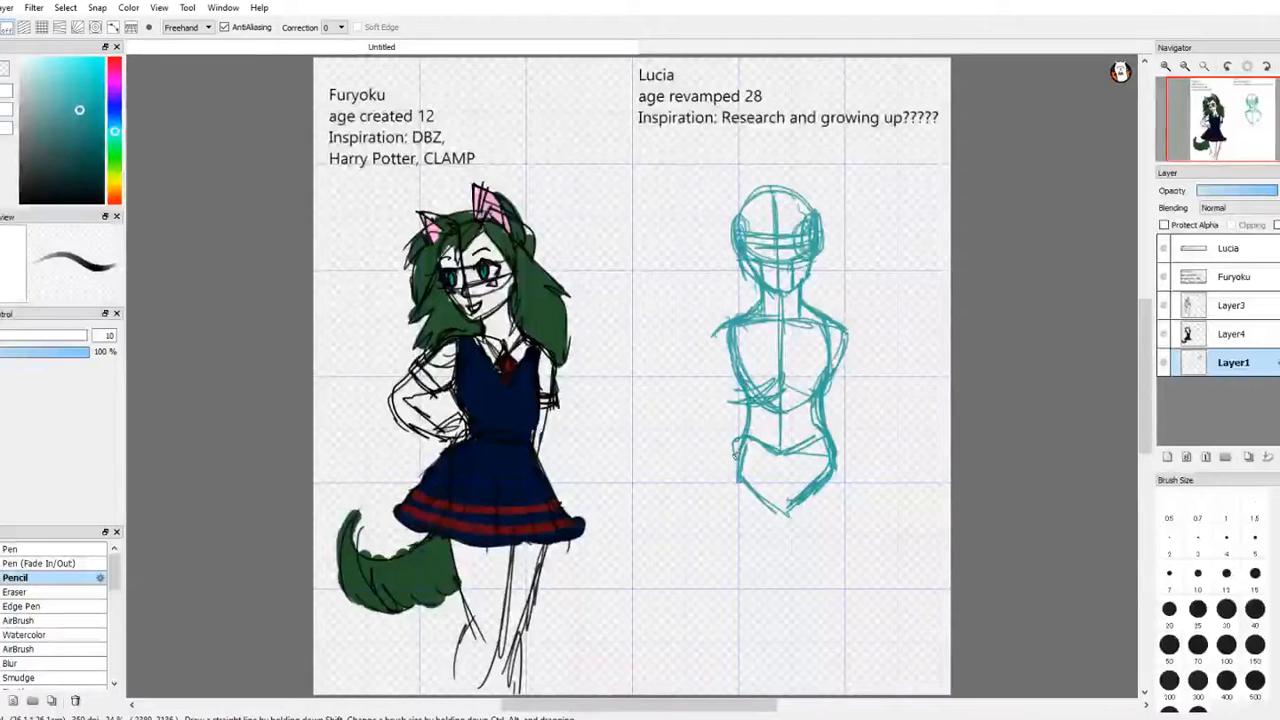
drag(750, 414, 730, 488)
drag(746, 440, 736, 492)
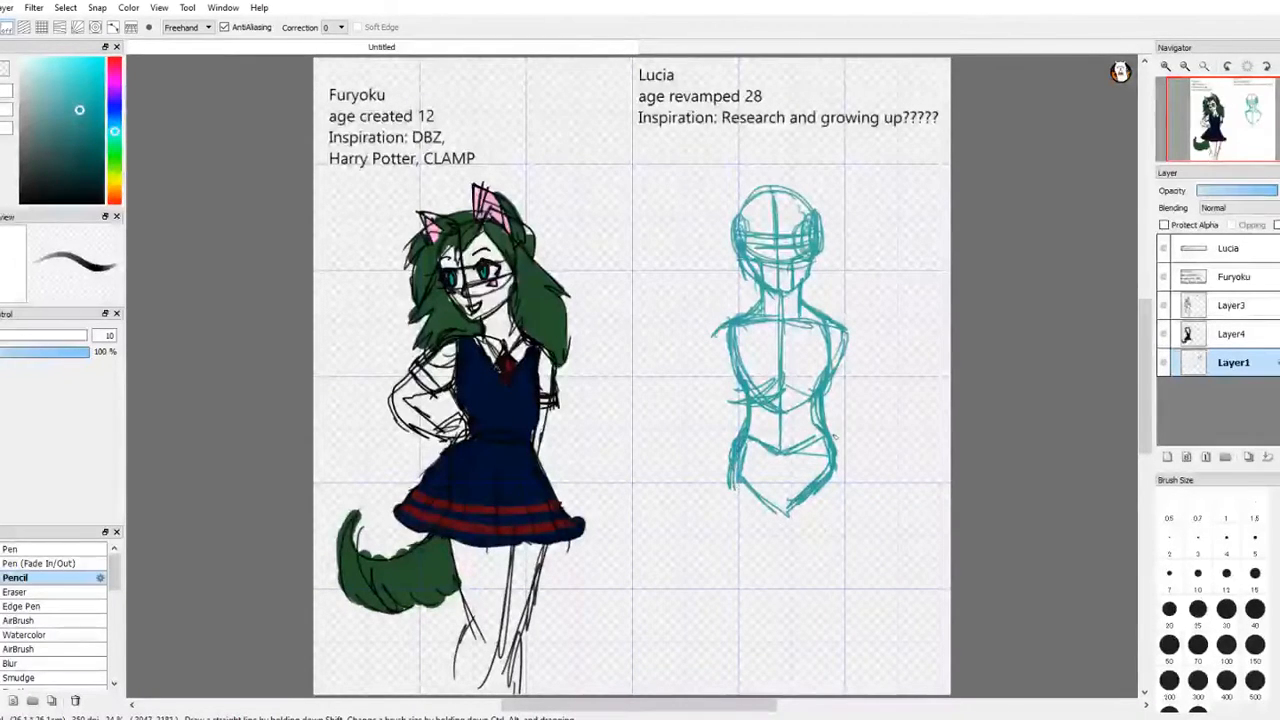
mouse_move(834, 440)
mouse_down()
mouse_move(842, 486)
mouse_move(824, 508)
mouse_up()
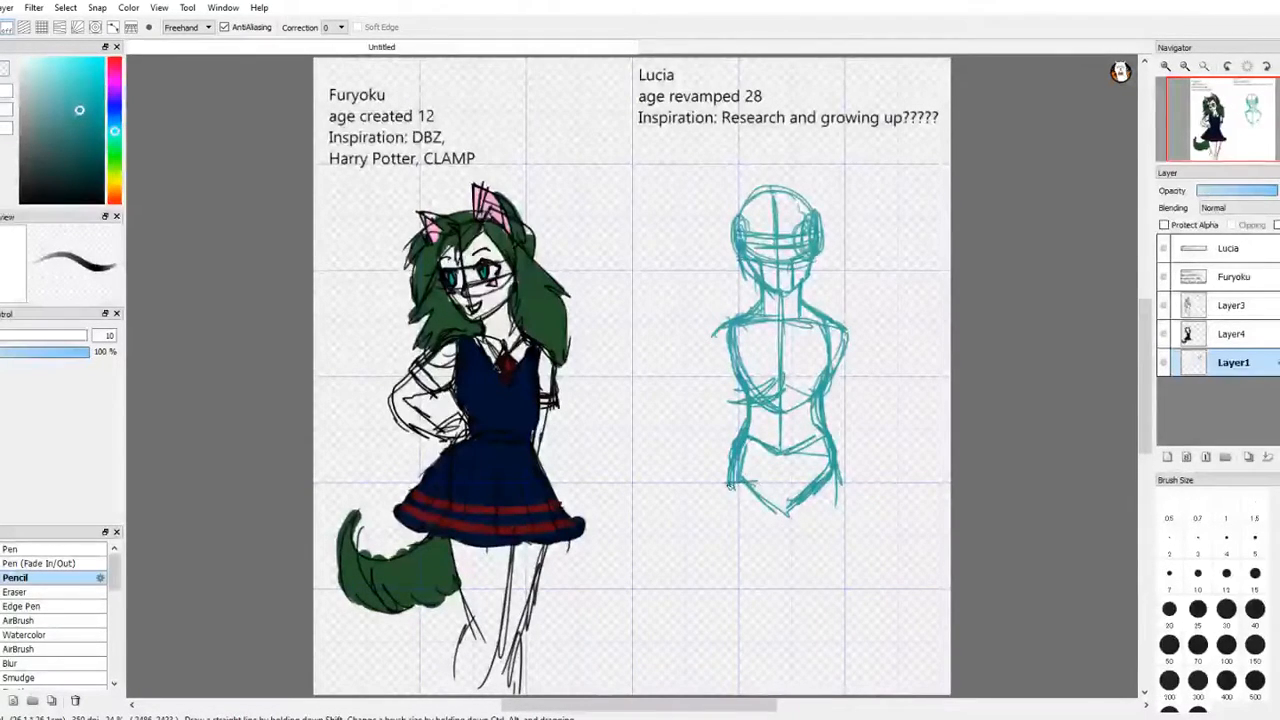
Step: Sketch the outer contours of both legs from the hips to the canvas edge, rounding out the hips and thighs
mouse_move(742, 493)
mouse_down()
mouse_move(725, 497)
mouse_move(737, 543)
mouse_up()
drag(736, 538, 744, 637)
drag(737, 585, 766, 695)
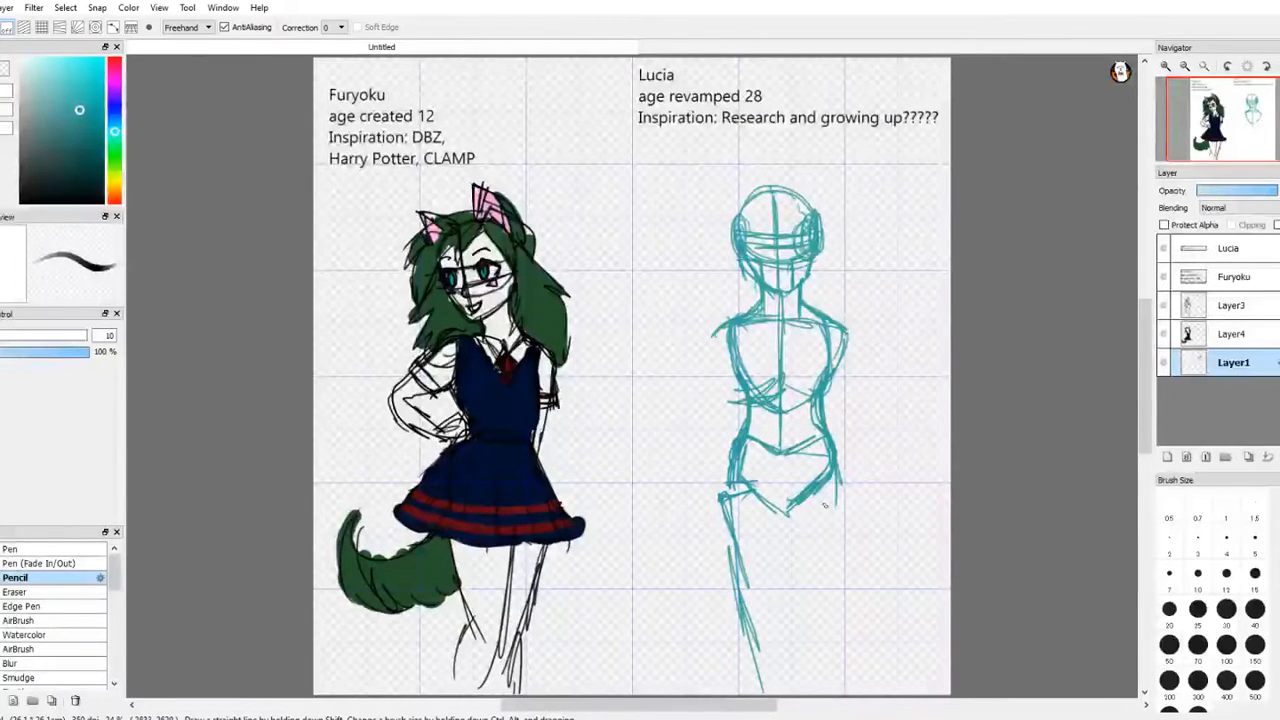
mouse_move(821, 484)
mouse_down()
mouse_move(842, 609)
mouse_move(852, 572)
mouse_move(822, 700)
mouse_up()
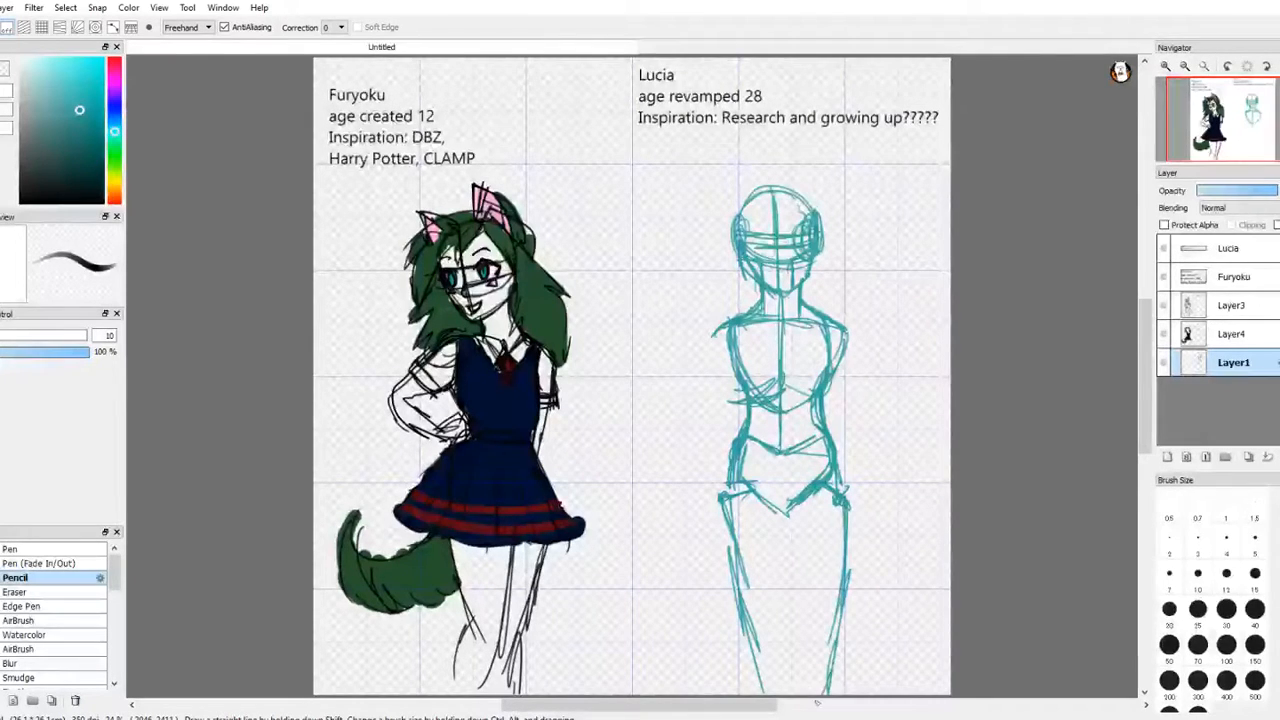
drag(737, 456, 730, 551)
drag(722, 496, 719, 548)
drag(731, 478, 728, 556)
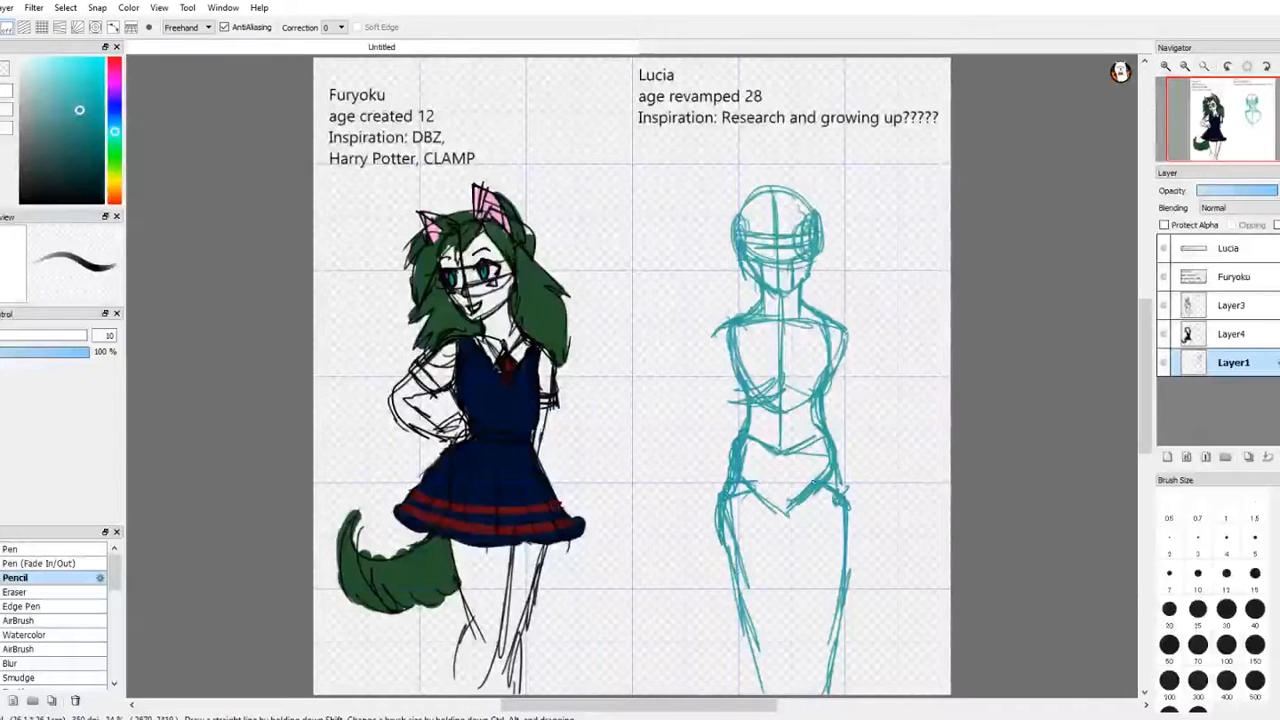
drag(851, 499, 855, 570)
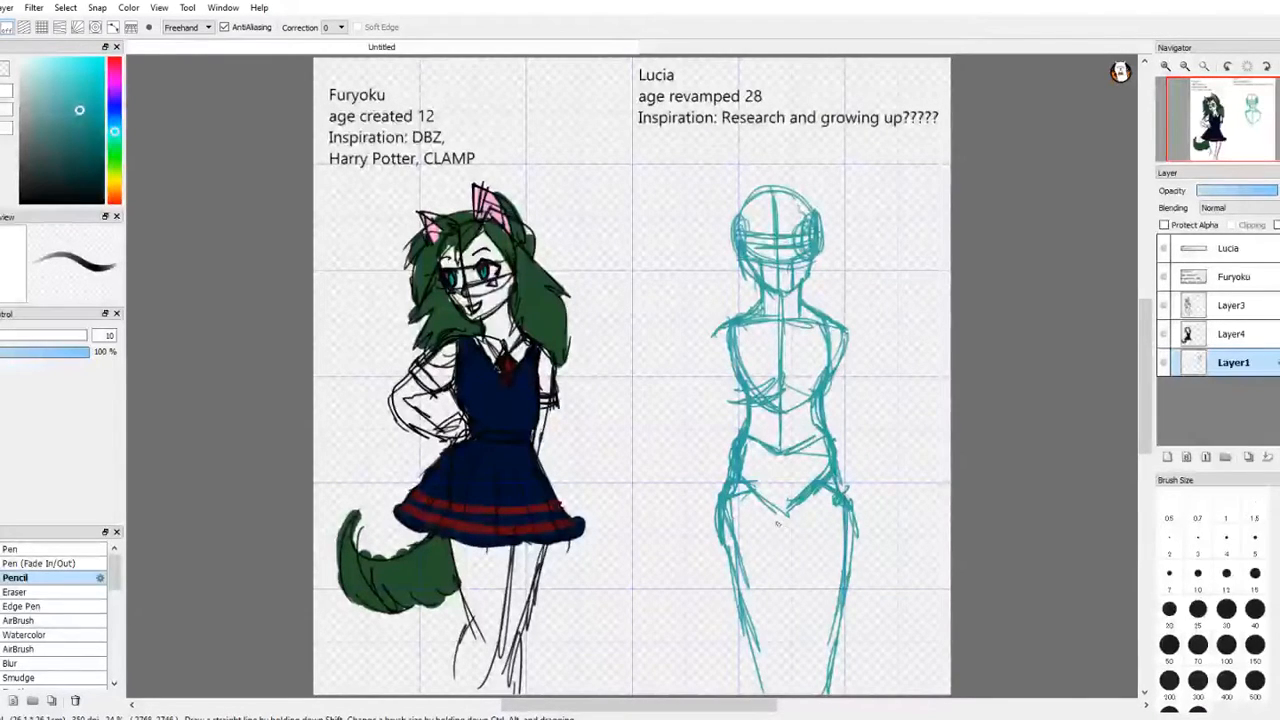
Step: Sketch the crotch line and the inner thigh contours down to the knees
drag(768, 512, 790, 520)
drag(784, 567, 779, 608)
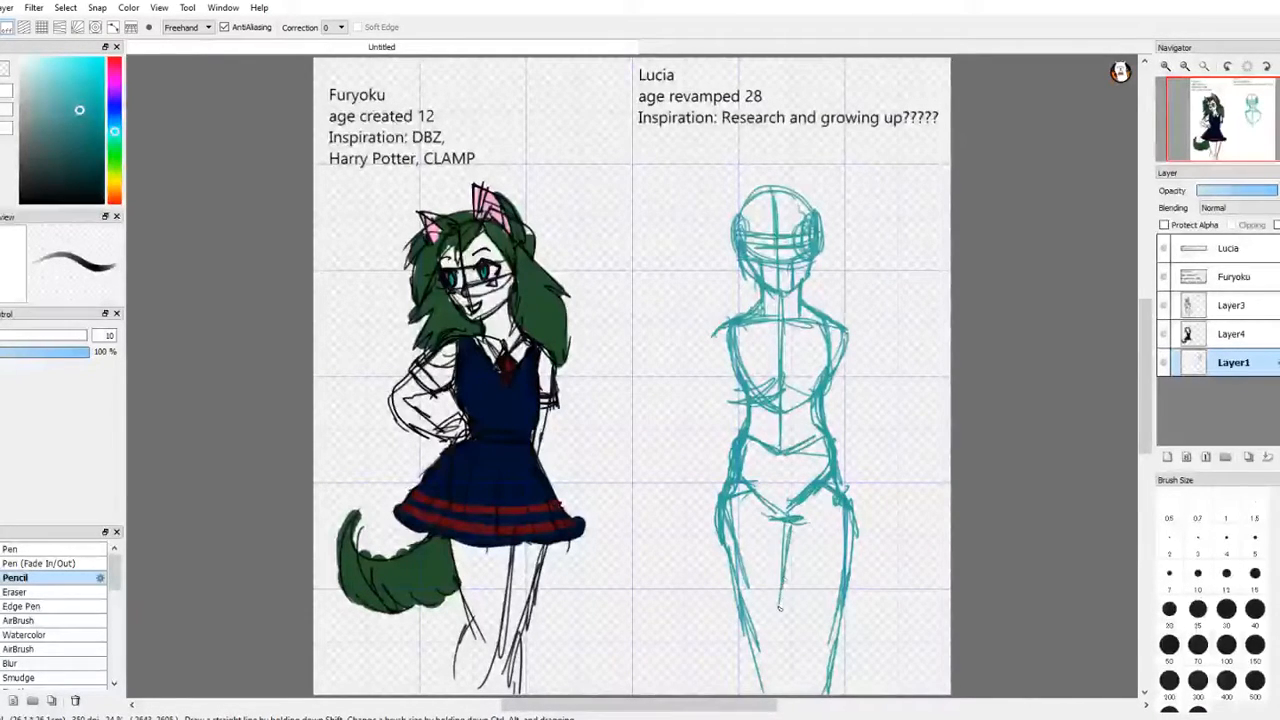
drag(790, 526, 762, 632)
drag(728, 552, 744, 614)
mouse_move(788, 530)
mouse_down()
mouse_move(812, 619)
mouse_move(852, 550)
mouse_move(853, 520)
mouse_up()
Step: Sketch both knees as rounded joints and outline the start of the lower legs
mouse_move(765, 612)
mouse_down()
mouse_move(744, 648)
mouse_move(755, 692)
mouse_up()
mouse_move(742, 640)
mouse_down()
mouse_move(786, 636)
mouse_move(776, 696)
mouse_move(764, 692)
mouse_move(774, 650)
mouse_move(838, 618)
mouse_move(842, 694)
mouse_up()
drag(812, 626, 820, 698)
drag(816, 654, 846, 694)
drag(843, 630, 842, 694)
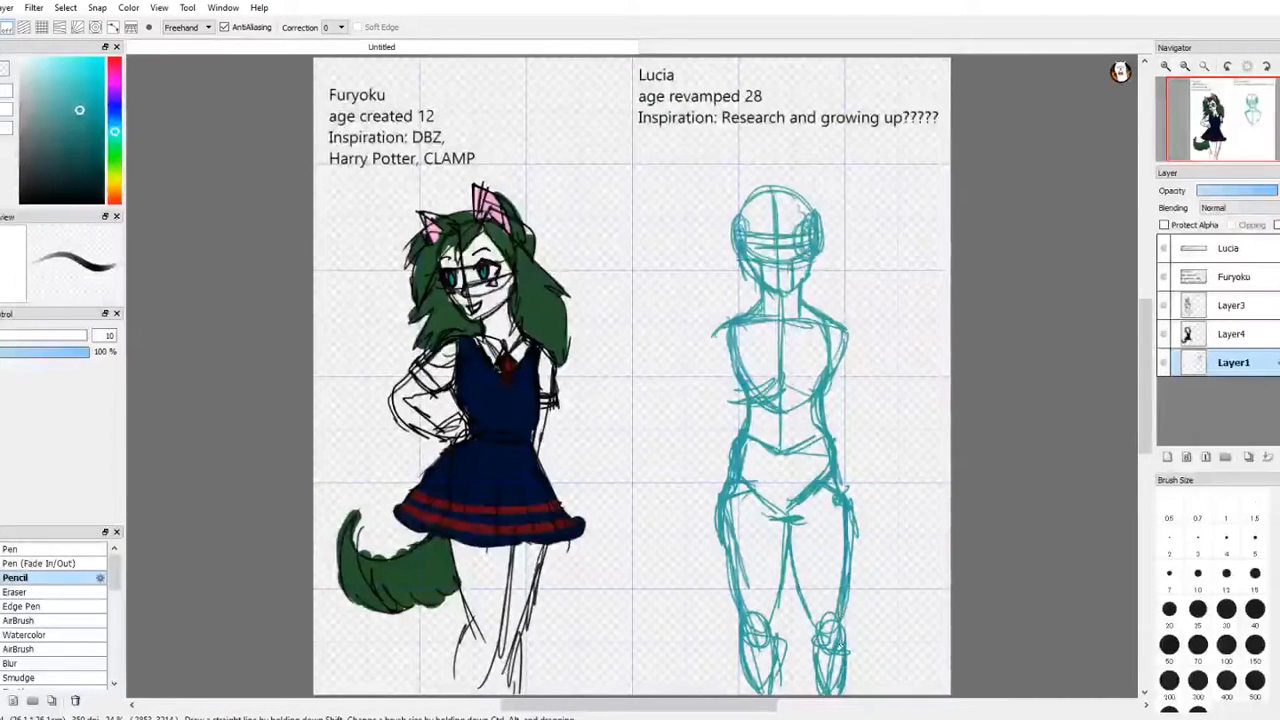
Step: Sketch the arm nearer Furyoku with a round shoulder joint, an upper arm and forearm, and a hand resting on the hip
mouse_move(730, 318)
mouse_down()
mouse_move(708, 348)
mouse_move(737, 348)
mouse_move(684, 358)
mouse_up()
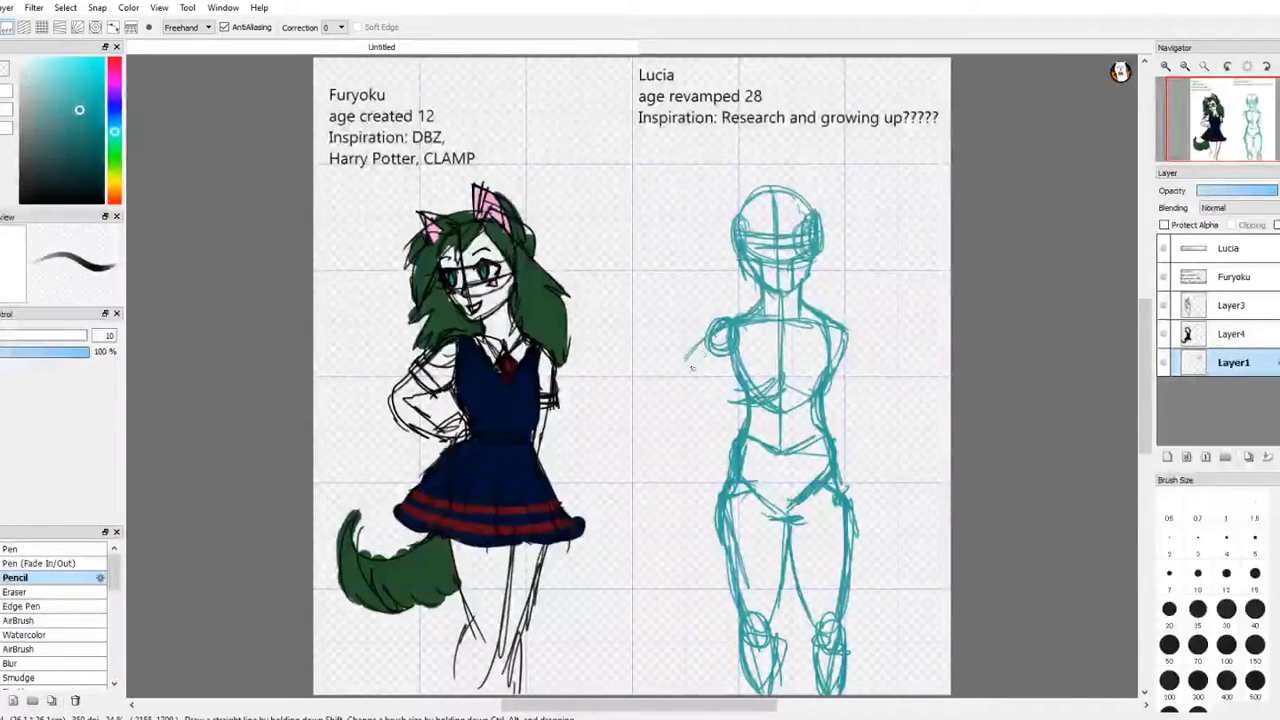
mouse_move(716, 316)
mouse_down()
mouse_move(704, 410)
mouse_move(712, 364)
mouse_move(708, 418)
mouse_move(730, 468)
mouse_up()
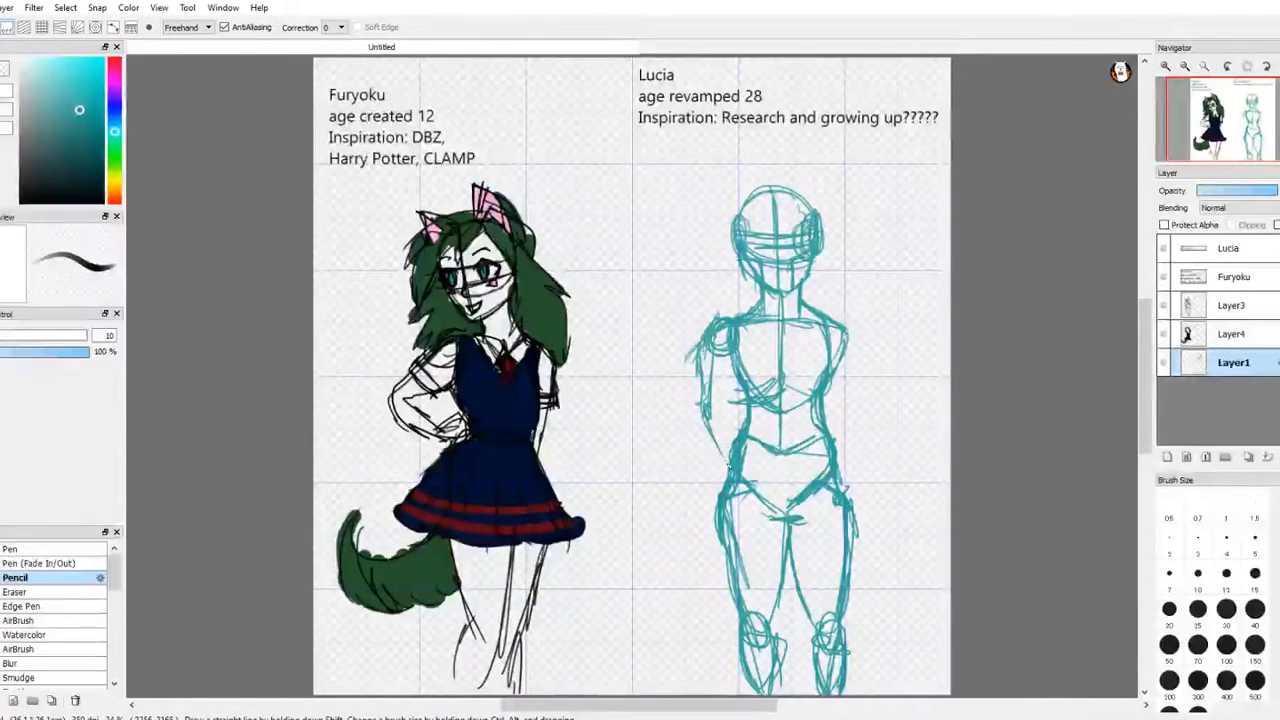
mouse_move(711, 422)
mouse_down()
mouse_move(730, 461)
mouse_move(735, 437)
mouse_move(726, 469)
mouse_move(729, 439)
mouse_move(758, 464)
mouse_move(728, 469)
mouse_up()
drag(745, 436, 758, 472)
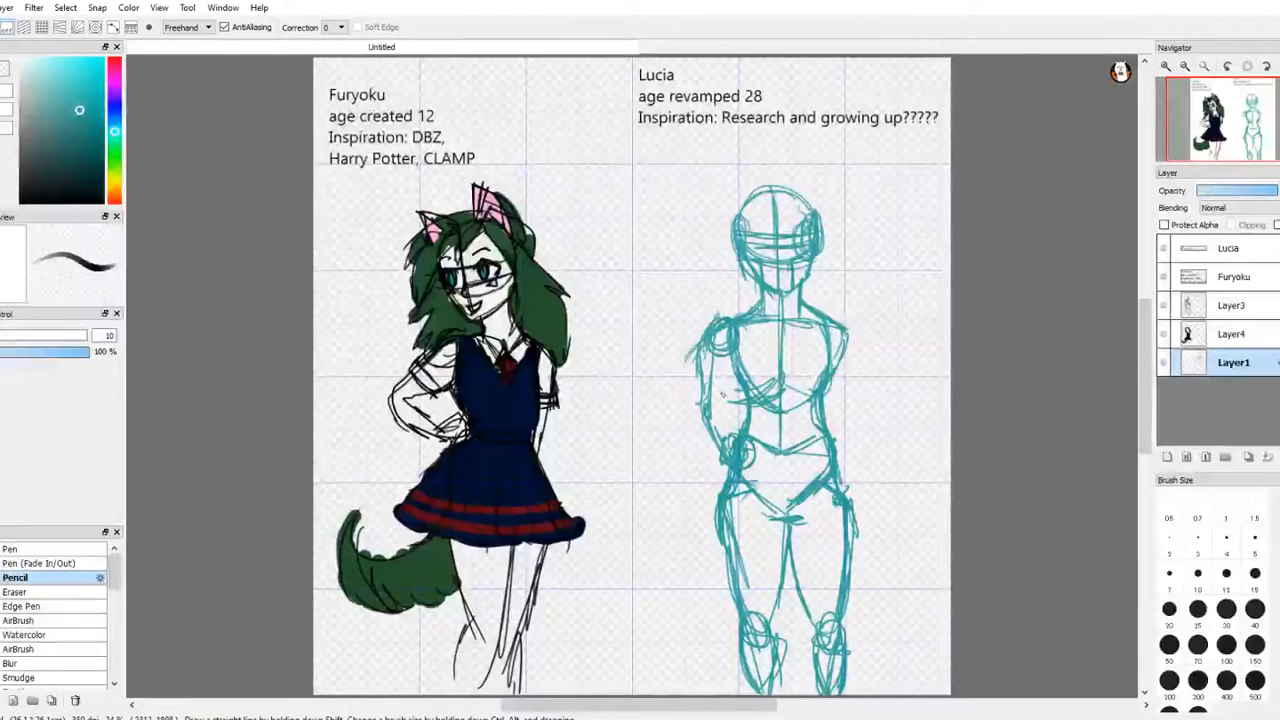
drag(718, 325, 704, 432)
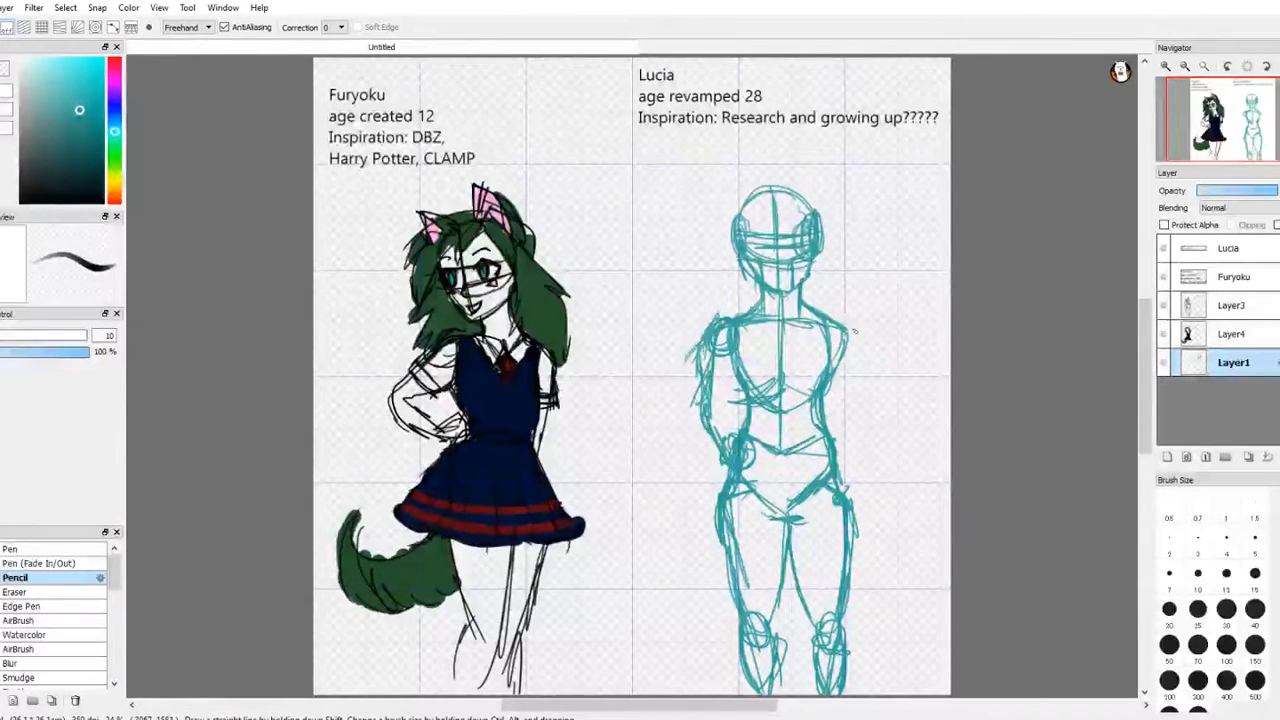
Step: Sketch the opposite arm bent at the elbow, with a raised open hand beside the shoulder
drag(848, 322, 858, 400)
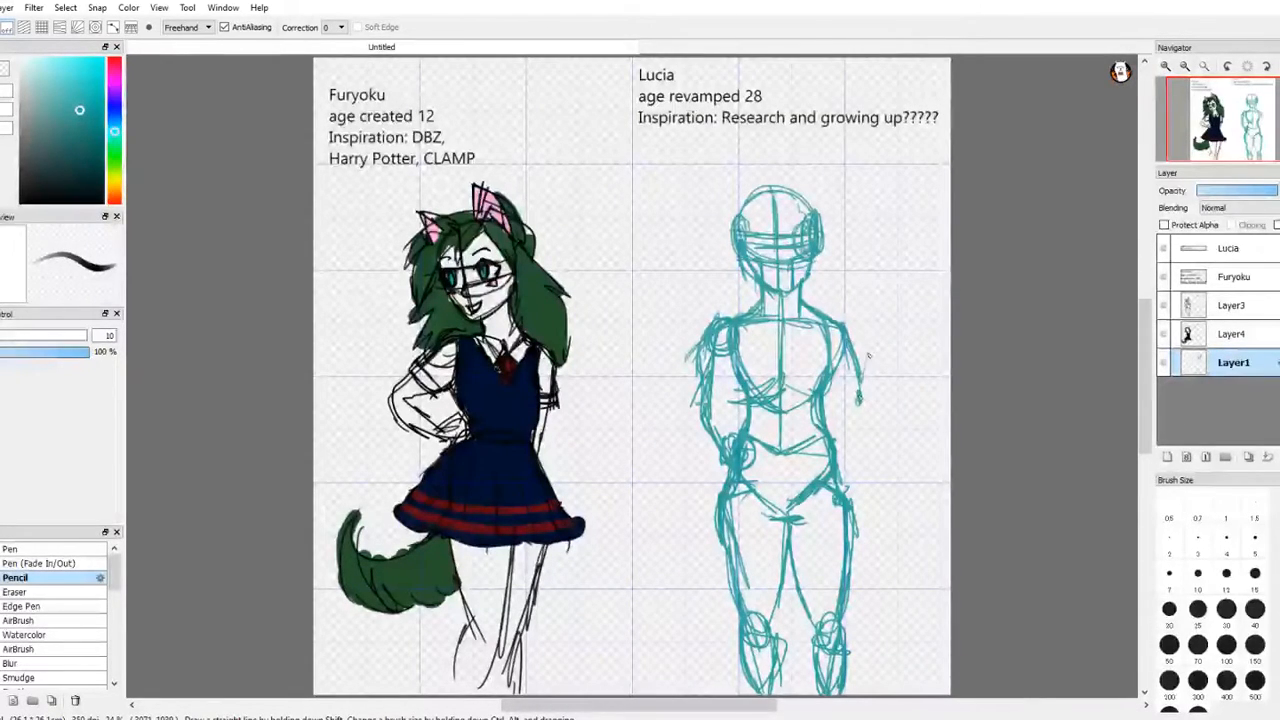
mouse_move(870, 345)
mouse_down()
mouse_move(890, 340)
mouse_move(872, 322)
mouse_move(895, 343)
mouse_move(888, 352)
mouse_up()
key(l)
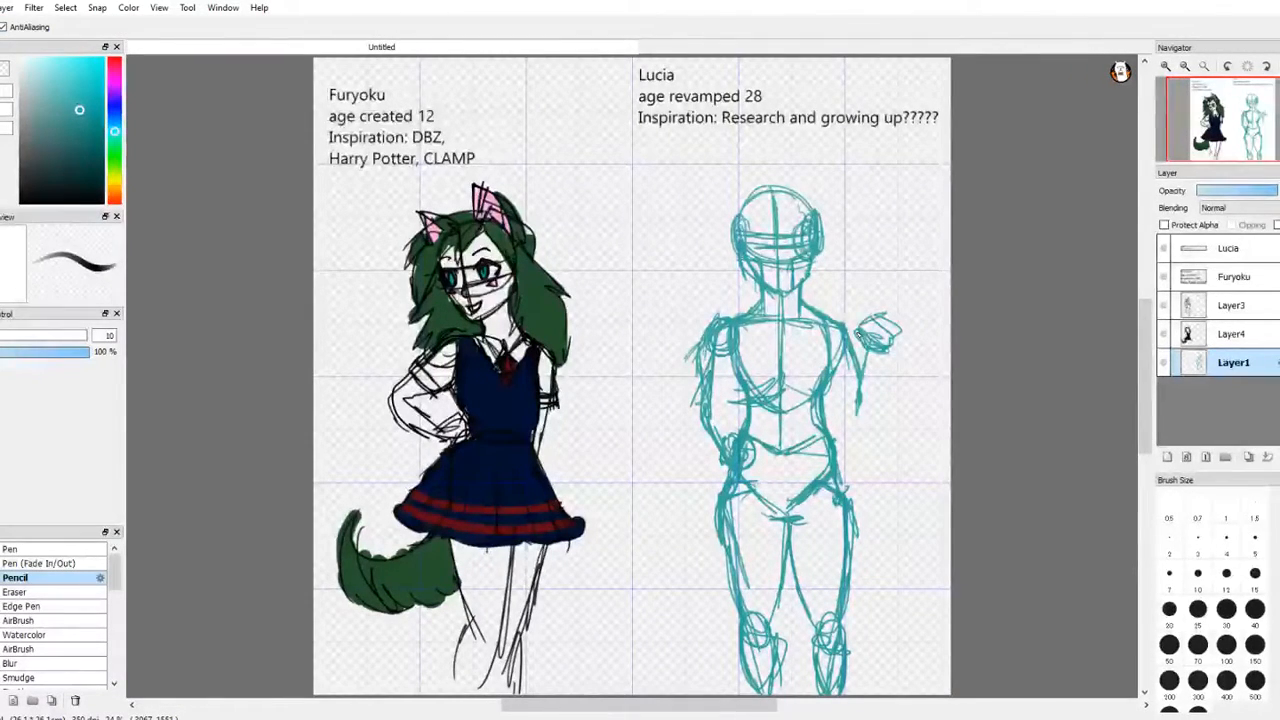
Step: Erase the bulky outer contours along both sides of Lucia's head sketch
key(e)
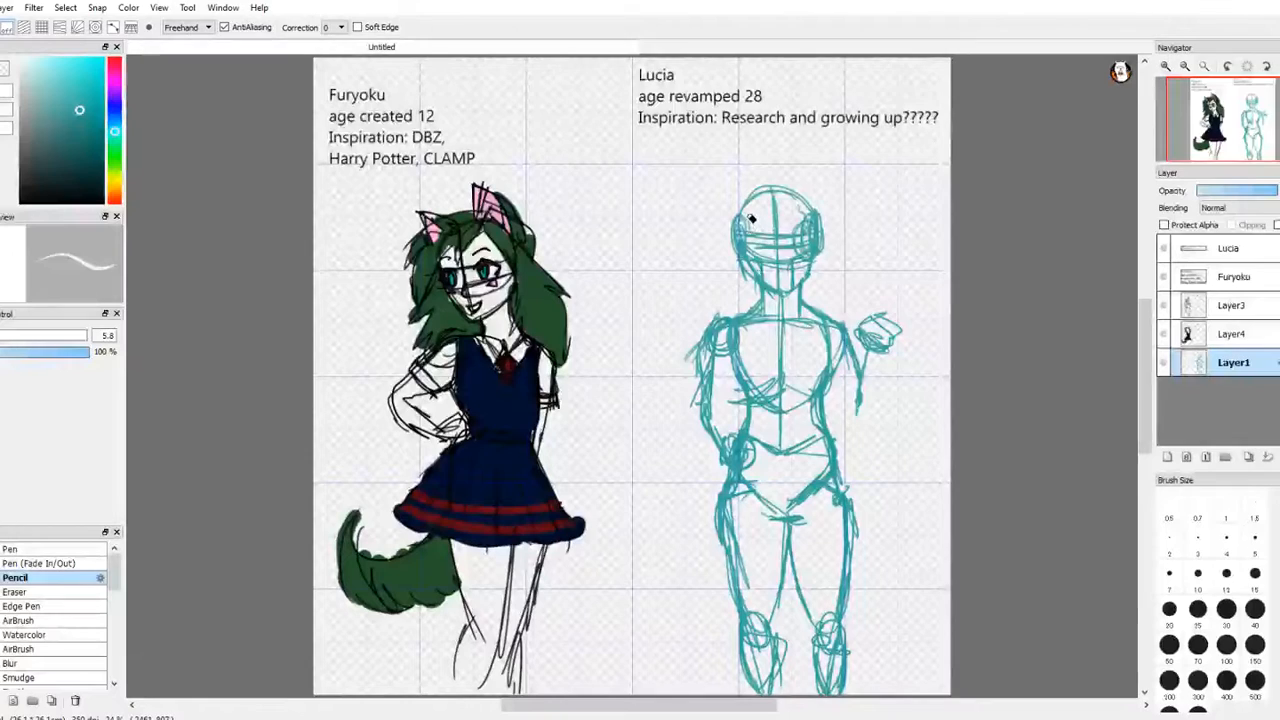
mouse_move(745, 229)
mouse_down()
mouse_move(748, 257)
mouse_move(737, 211)
mouse_move(745, 280)
mouse_move(740, 248)
mouse_up()
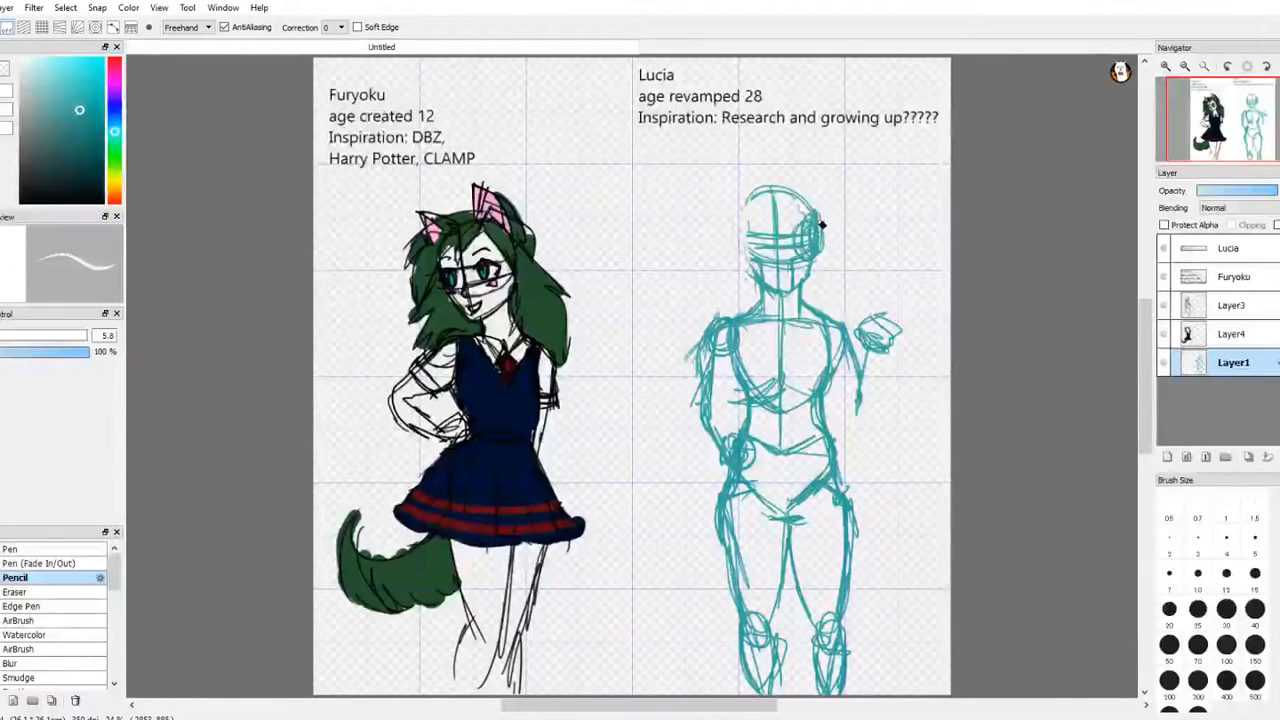
mouse_move(822, 226)
mouse_down()
mouse_move(816, 284)
mouse_move(815, 206)
mouse_move(821, 265)
mouse_up()
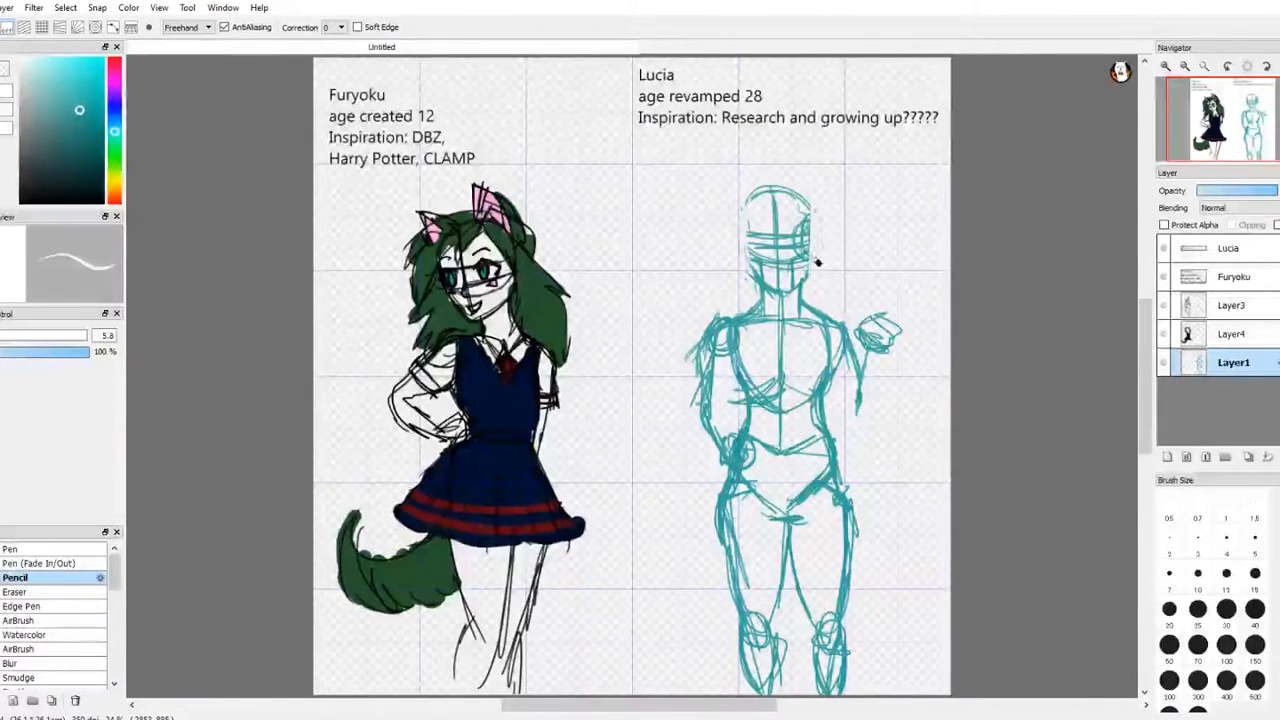
drag(820, 197, 816, 221)
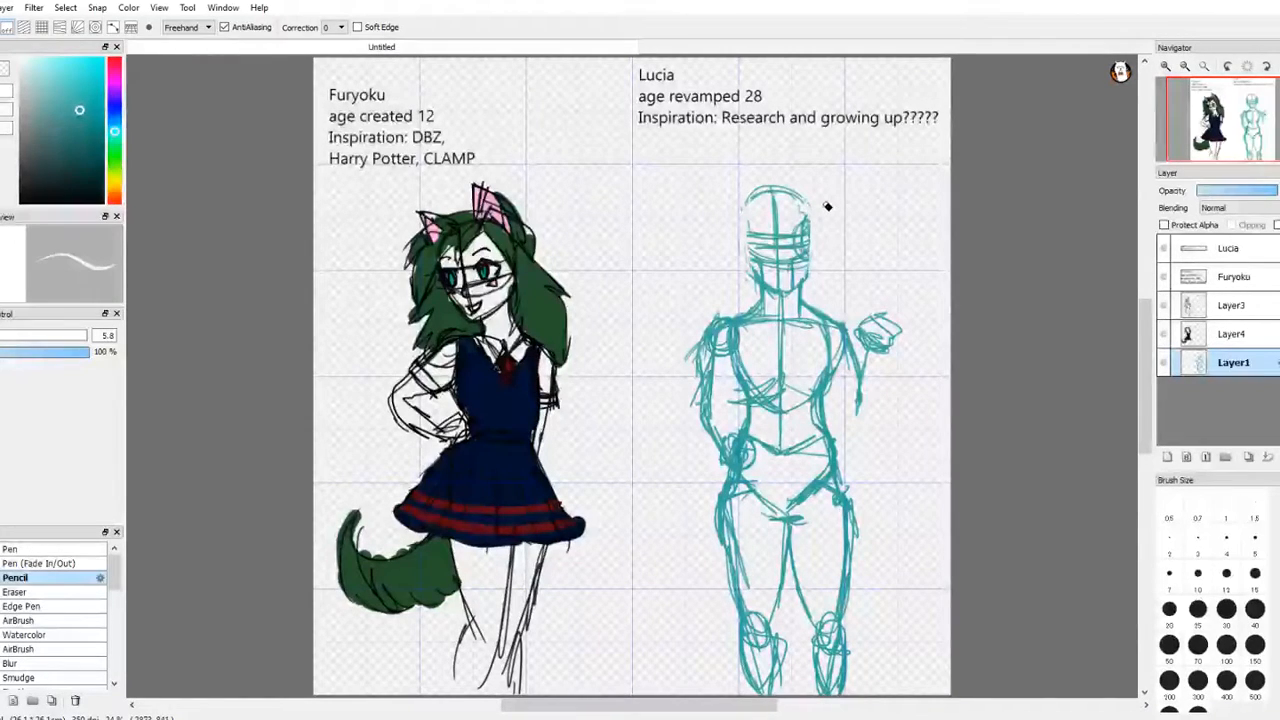
Step: Redraw both sides of Lucia's head in teal with a slimmer contour from crown to jaw
key(b)
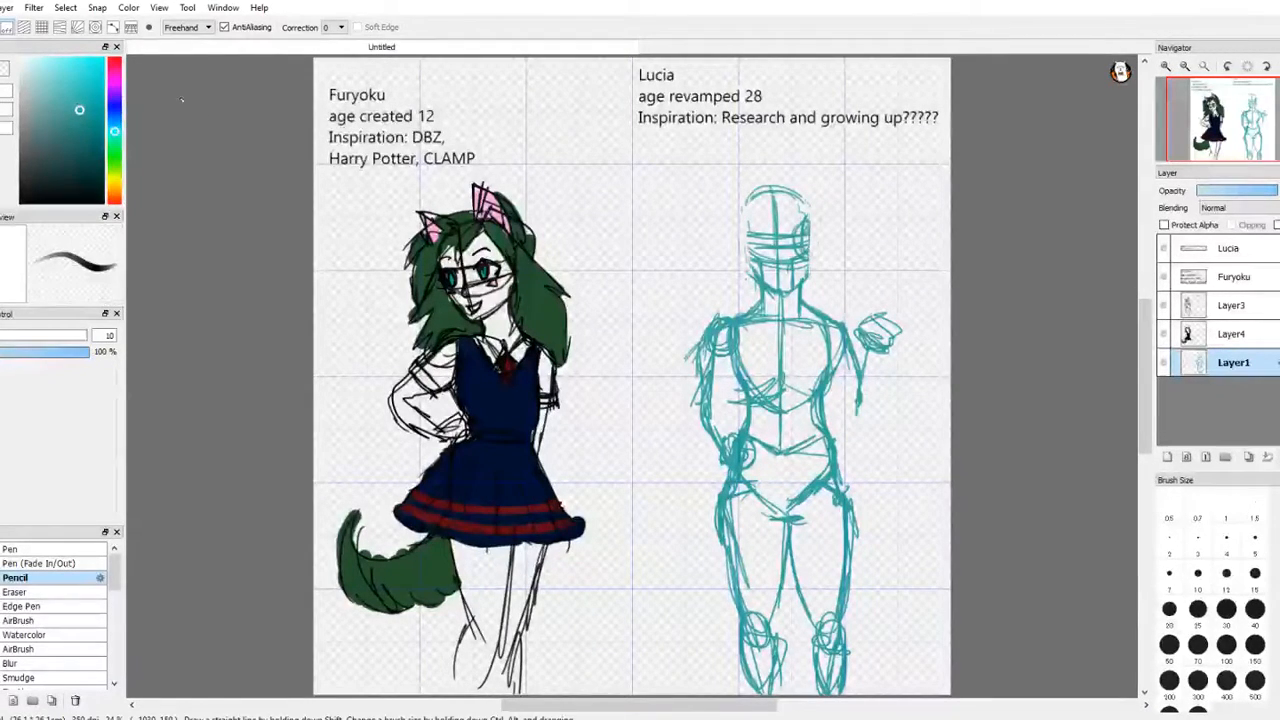
mouse_move(765, 193)
mouse_down()
mouse_move(744, 234)
mouse_move(757, 282)
mouse_move(743, 255)
mouse_up()
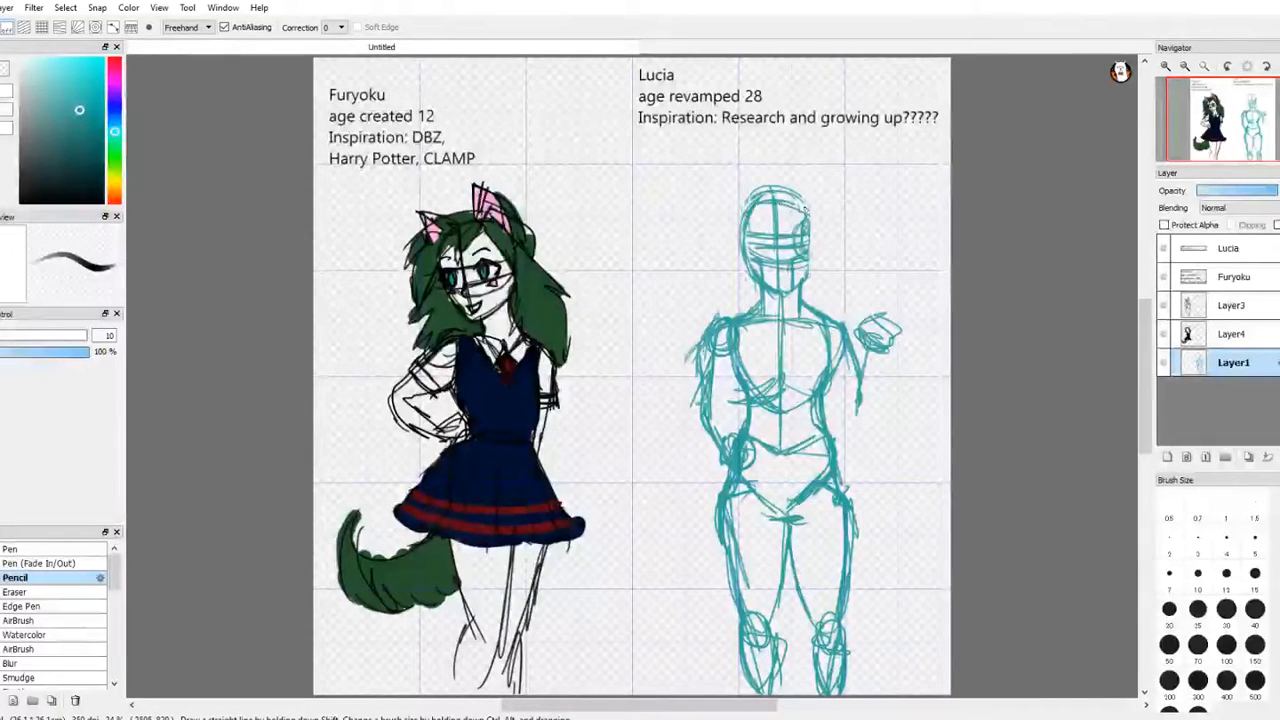
mouse_move(804, 208)
mouse_down()
mouse_move(811, 270)
mouse_move(815, 244)
mouse_up()
key(w)
Step: Erase the topmost arc of Lucia's head to lower the crown
key(e)
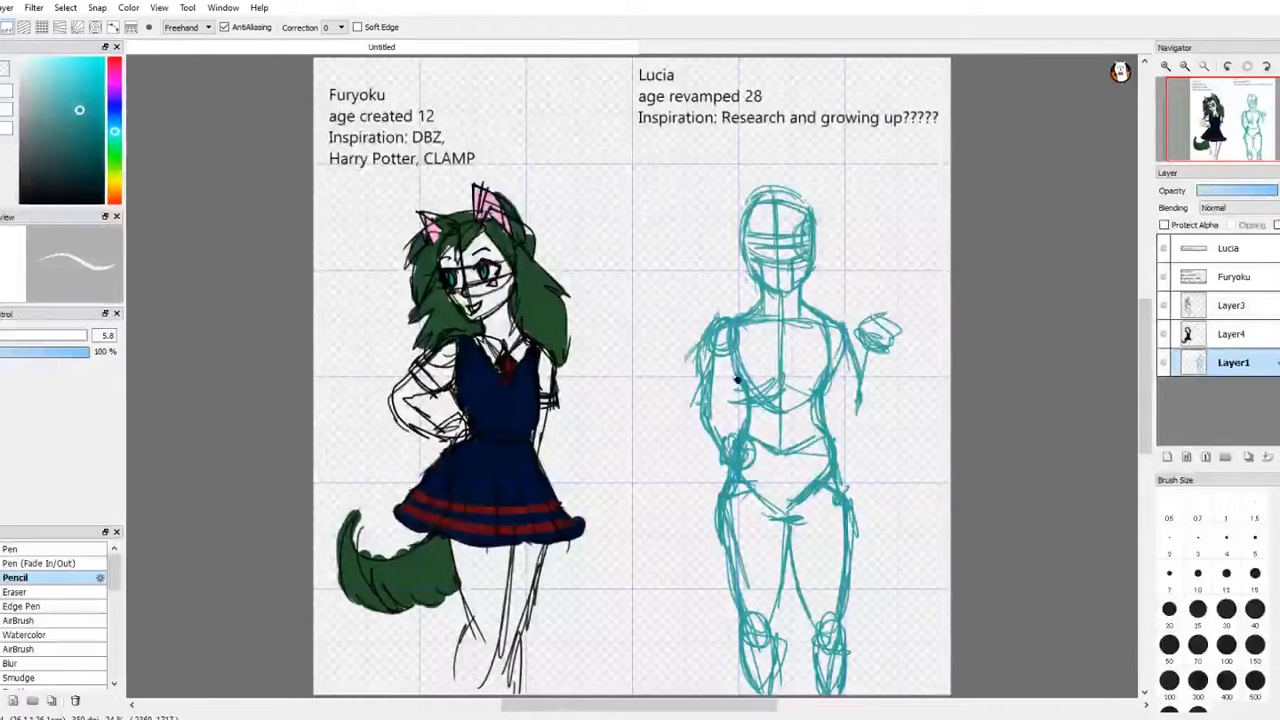
mouse_move(763, 191)
mouse_down()
mouse_move(794, 197)
mouse_move(740, 206)
mouse_move(794, 203)
mouse_move(763, 194)
mouse_move(746, 206)
mouse_up()
key(e)
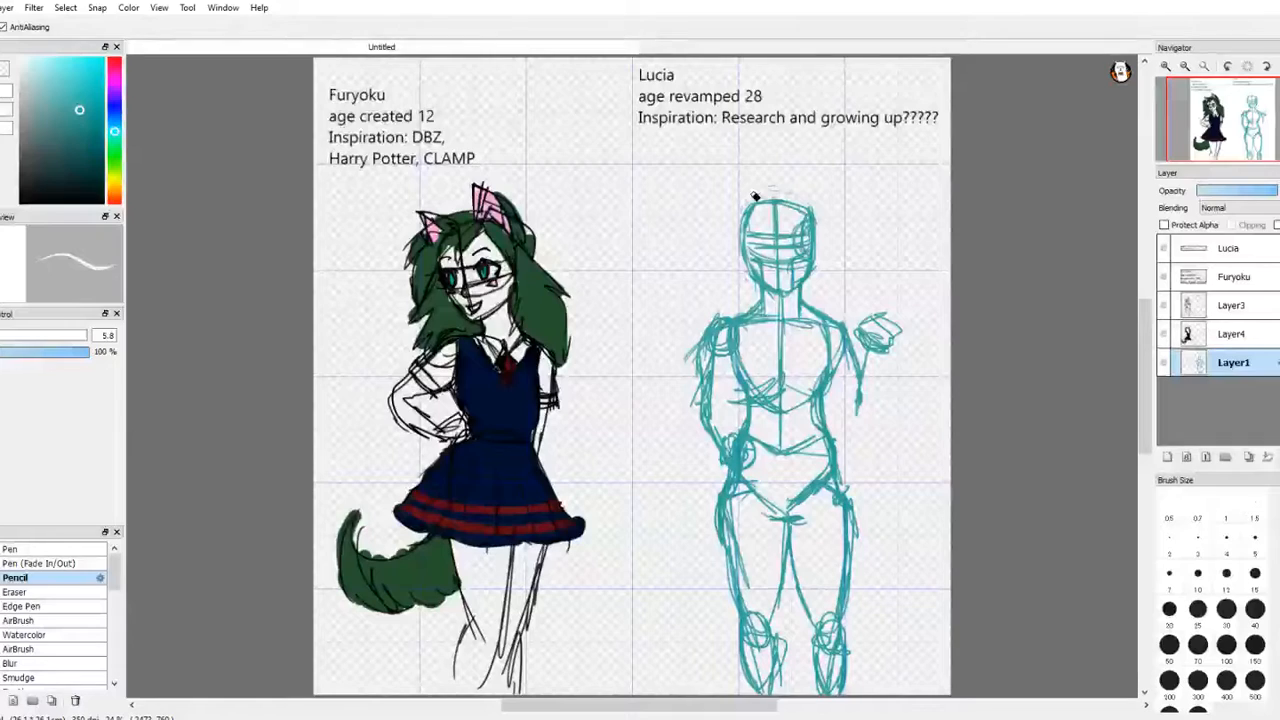
Step: Lower the opacity of the teal sketch layer Layer1 and add a new layer above it
click(1234, 191)
drag(1234, 191, 1229, 193)
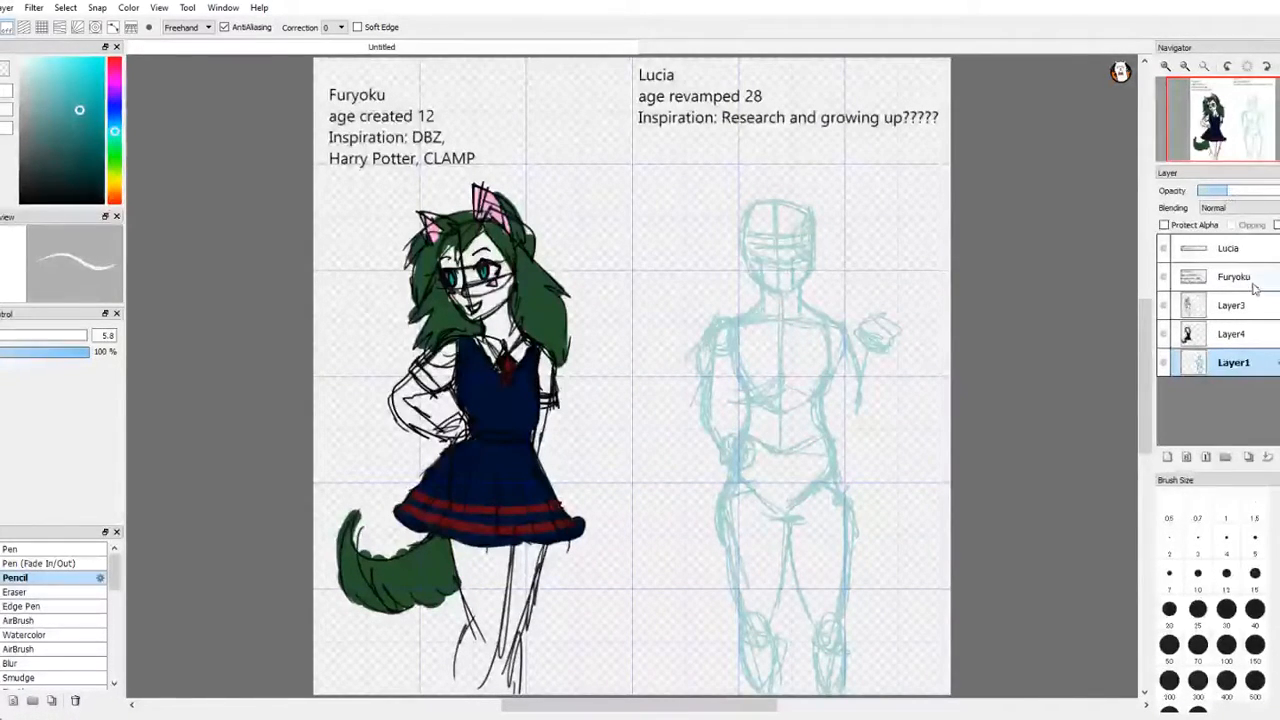
click(1167, 459)
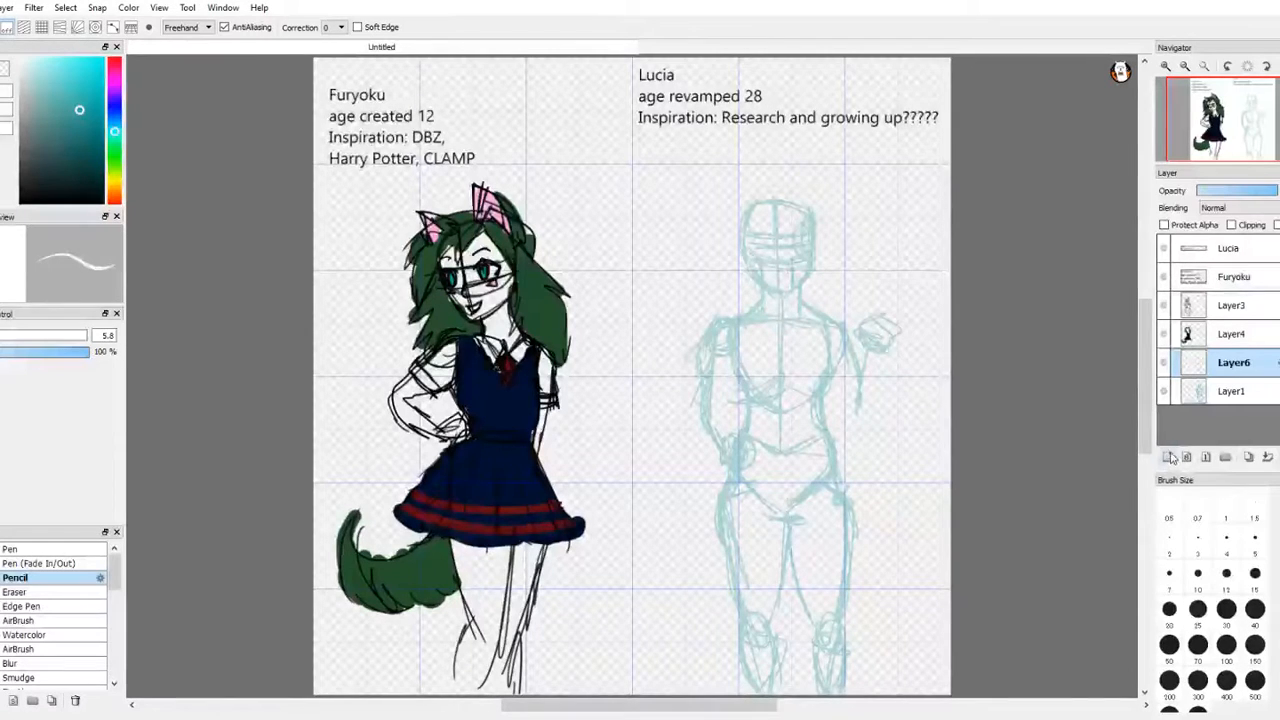
Step: Outline Lucia's face as a closed black oval with the Pencil on the new layer, following the faded sketch
key(b)
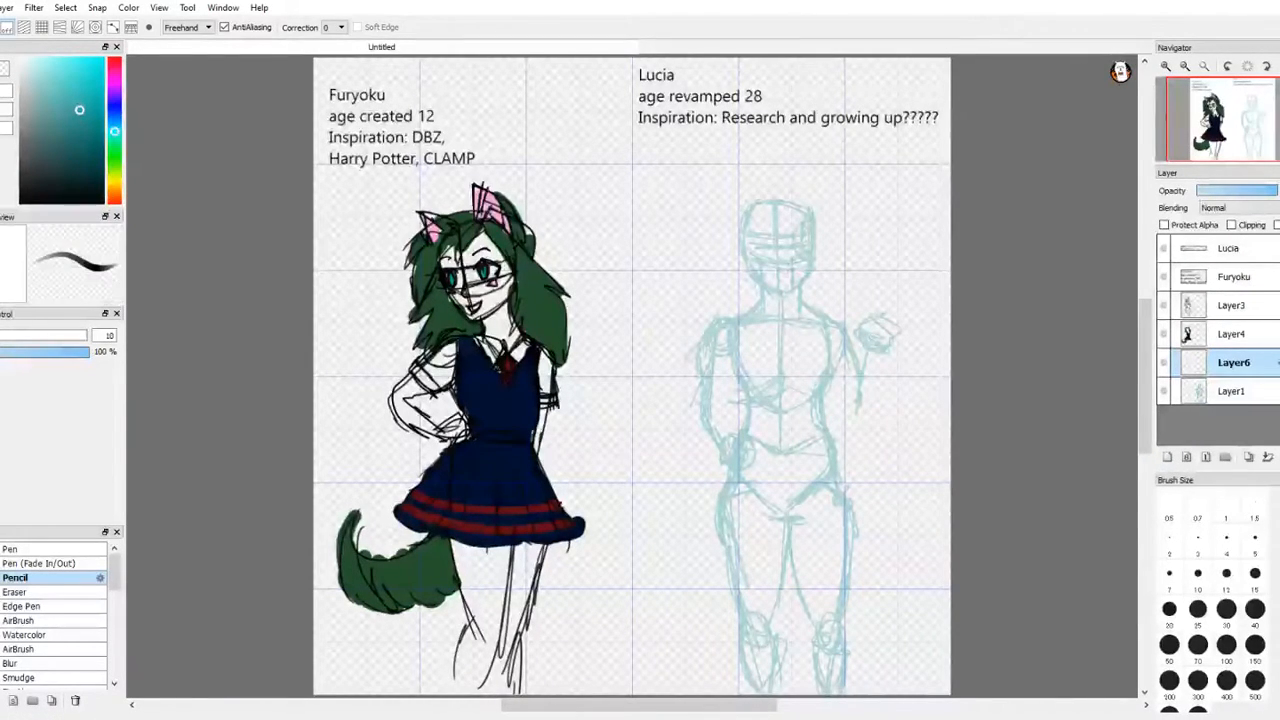
drag(83, 111, 104, 205)
key(g)
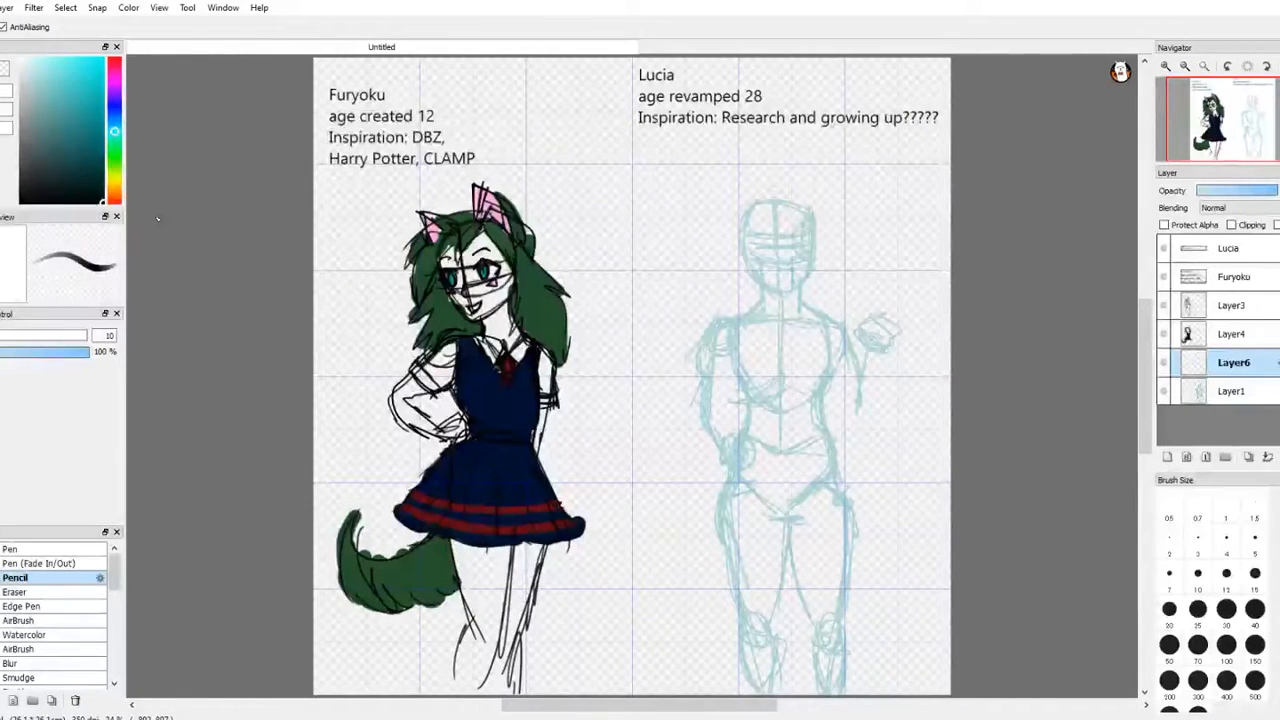
key(e)
click(1165, 67)
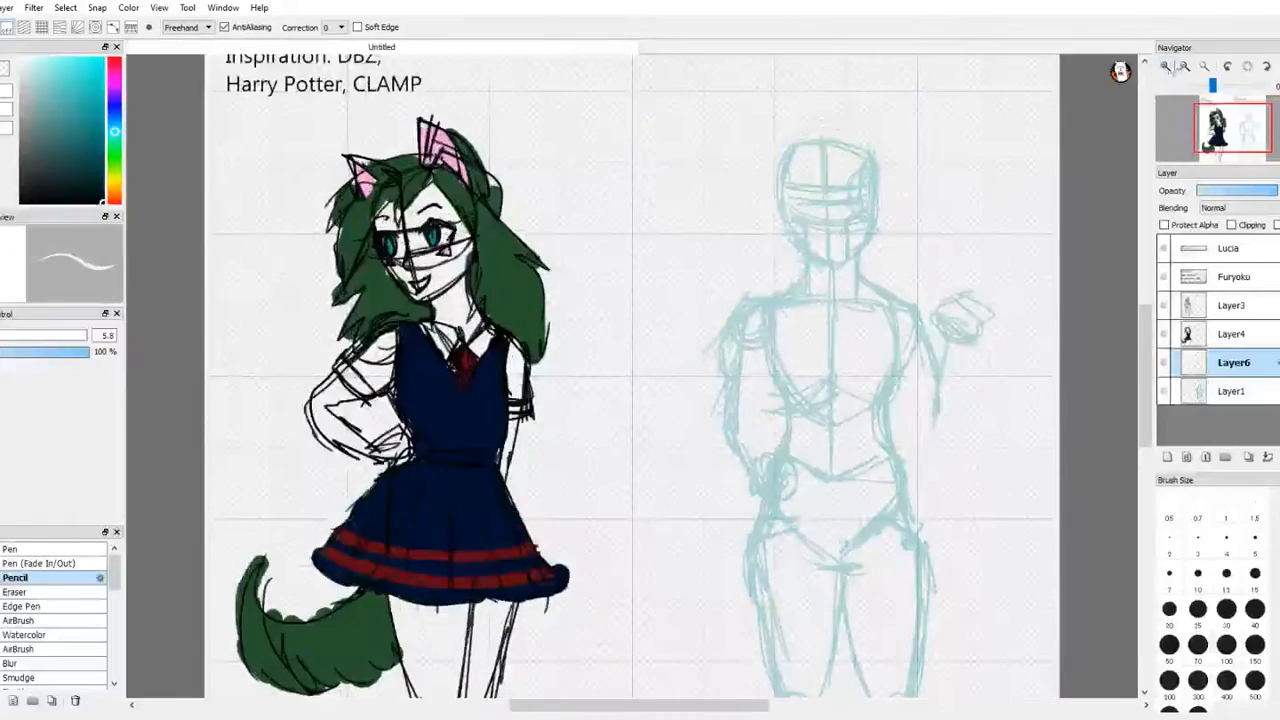
key(m)
drag(1237, 131, 1243, 131)
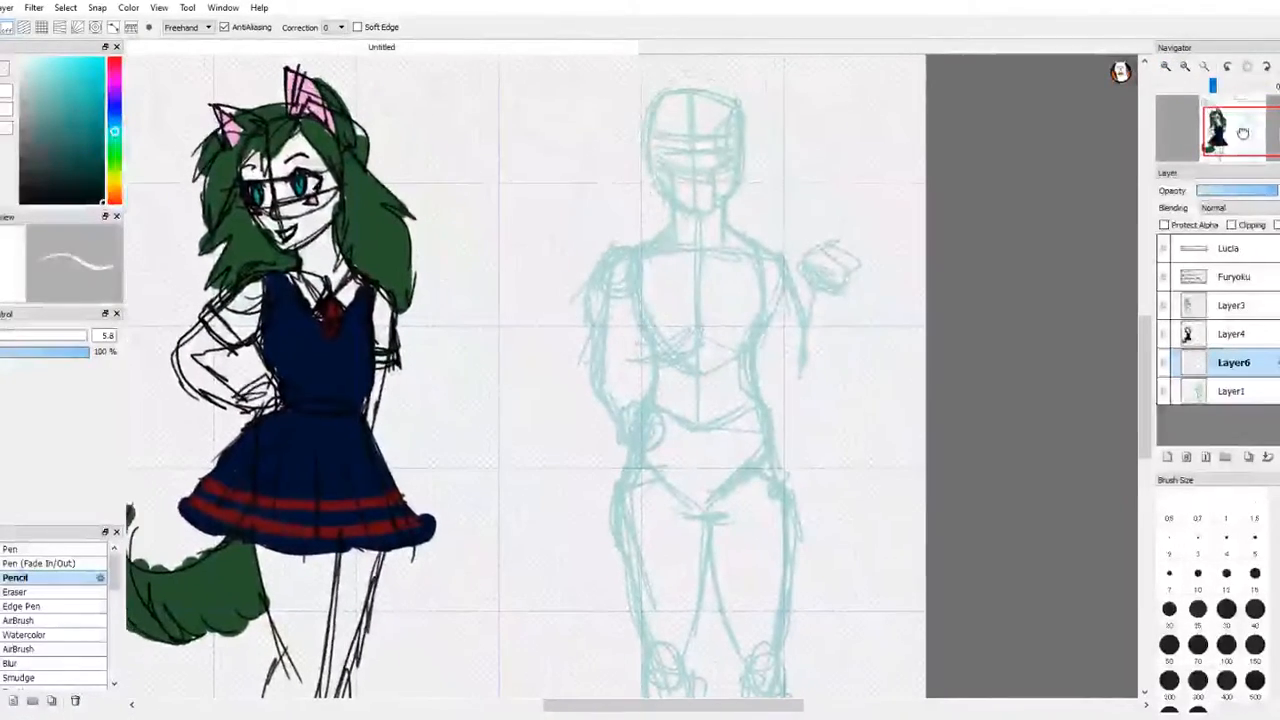
key(b)
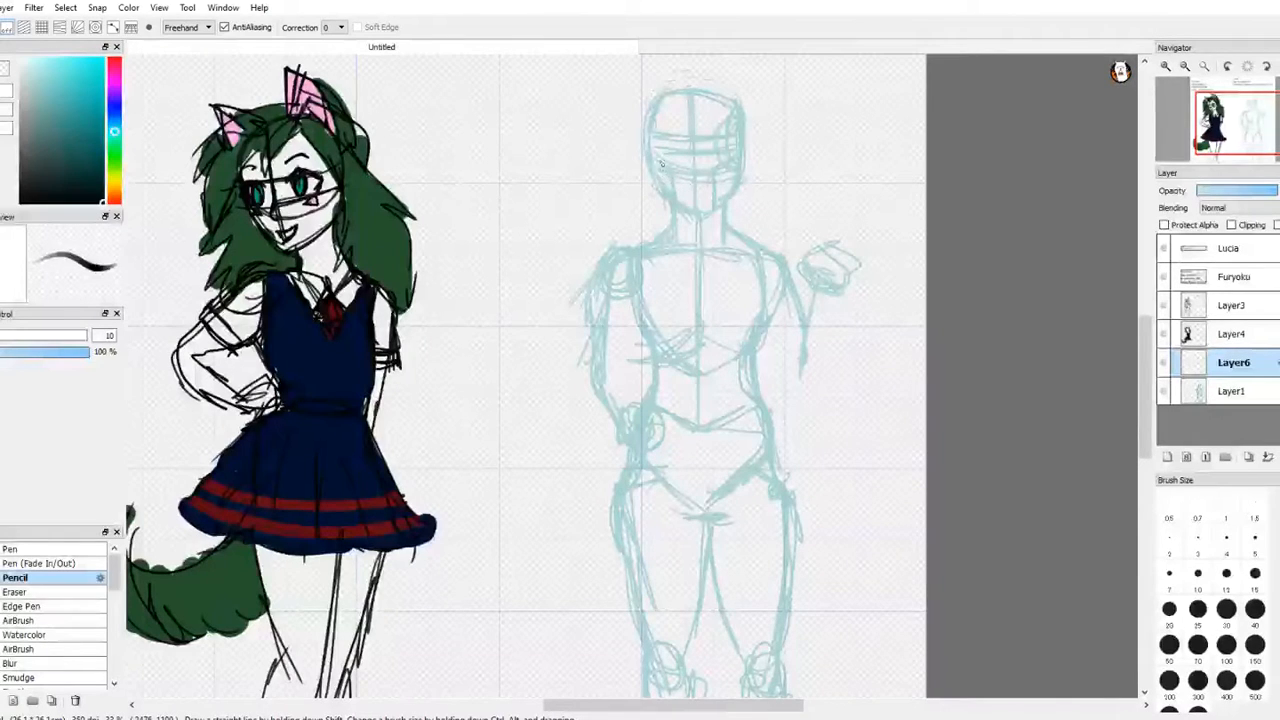
mouse_move(664, 184)
mouse_down()
mouse_move(697, 212)
mouse_move(716, 204)
mouse_move(734, 176)
mouse_move(732, 138)
mouse_up()
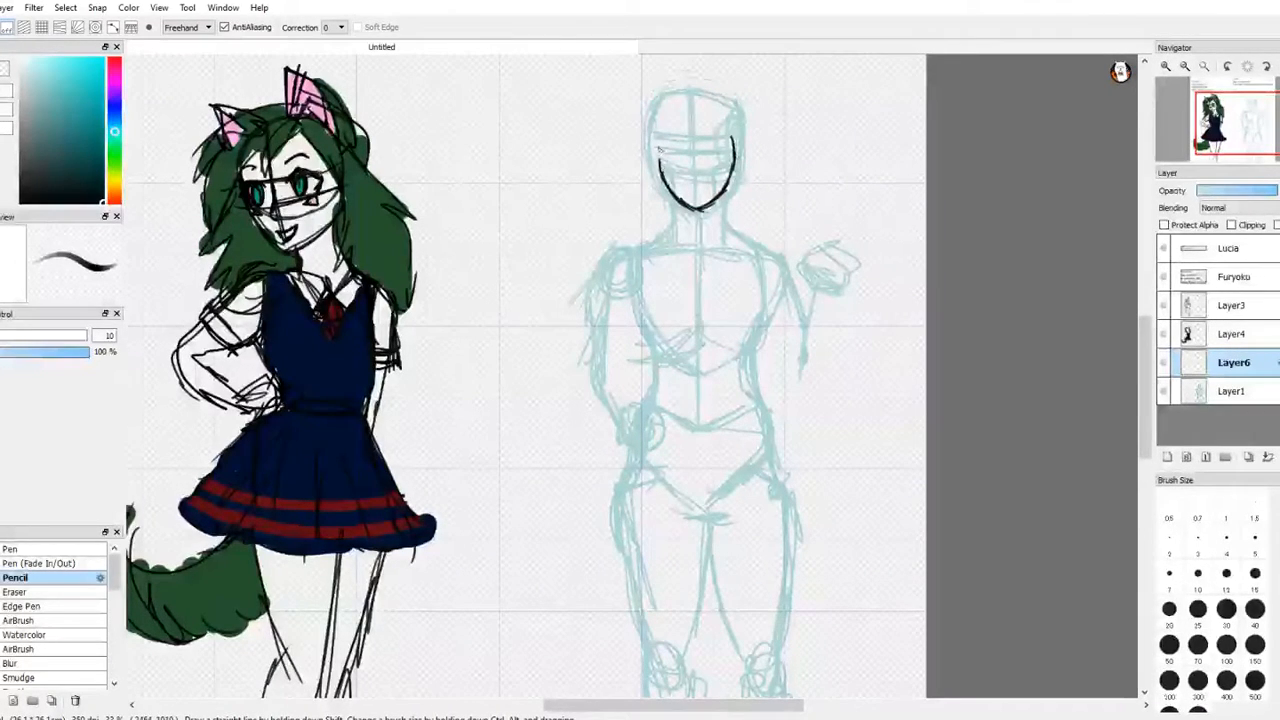
mouse_move(659, 164)
mouse_down()
mouse_move(661, 121)
mouse_move(659, 172)
mouse_up()
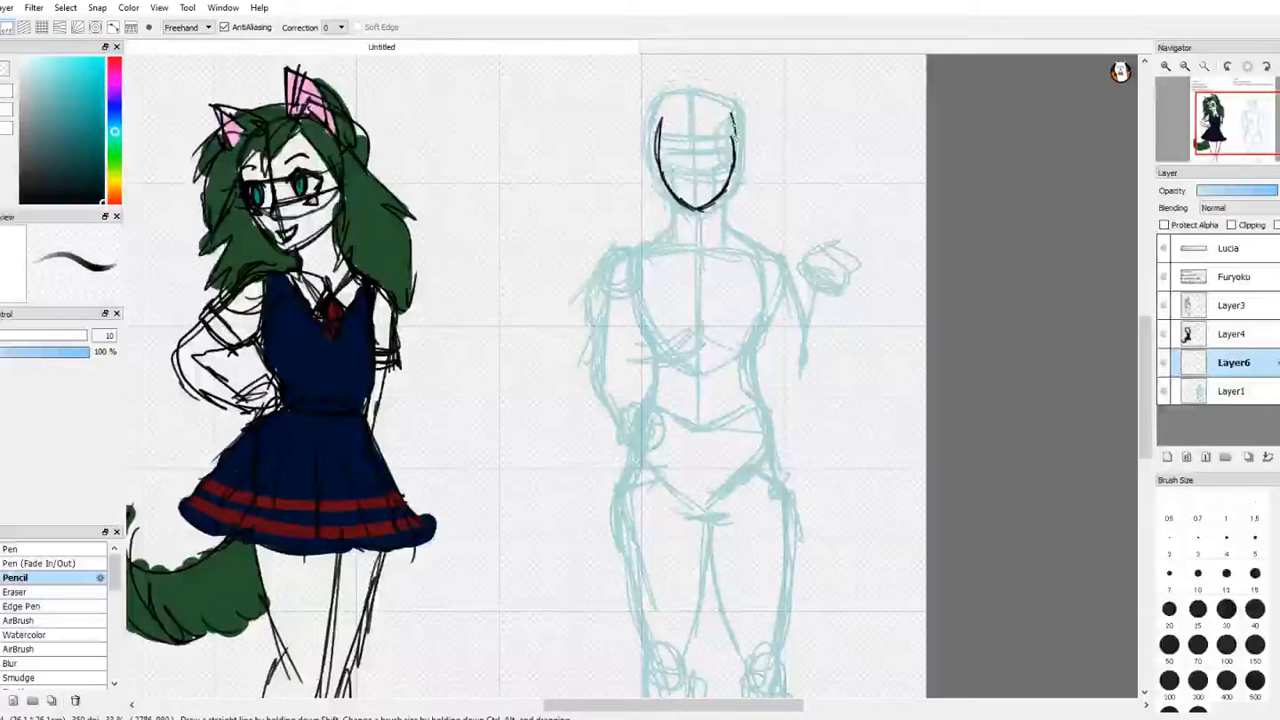
drag(734, 128, 735, 156)
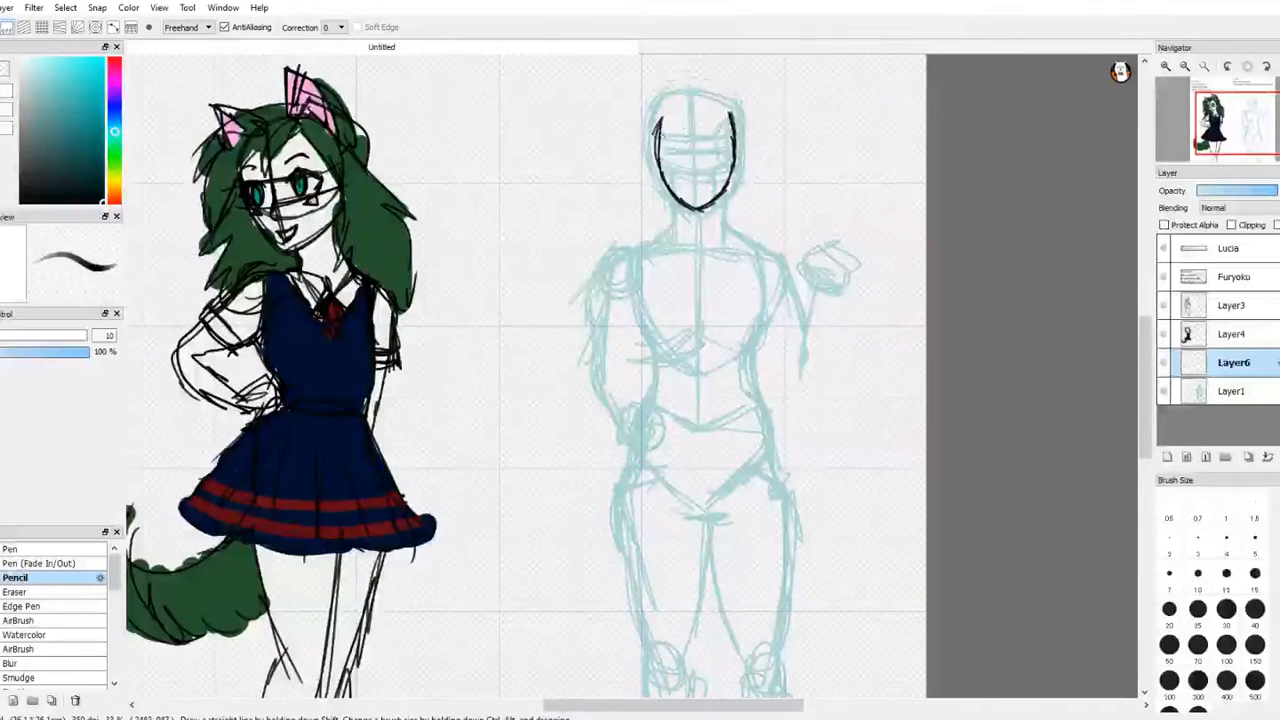
mouse_move(658, 128)
mouse_down()
mouse_move(680, 104)
mouse_move(710, 100)
mouse_move(741, 142)
mouse_move(738, 131)
mouse_up()
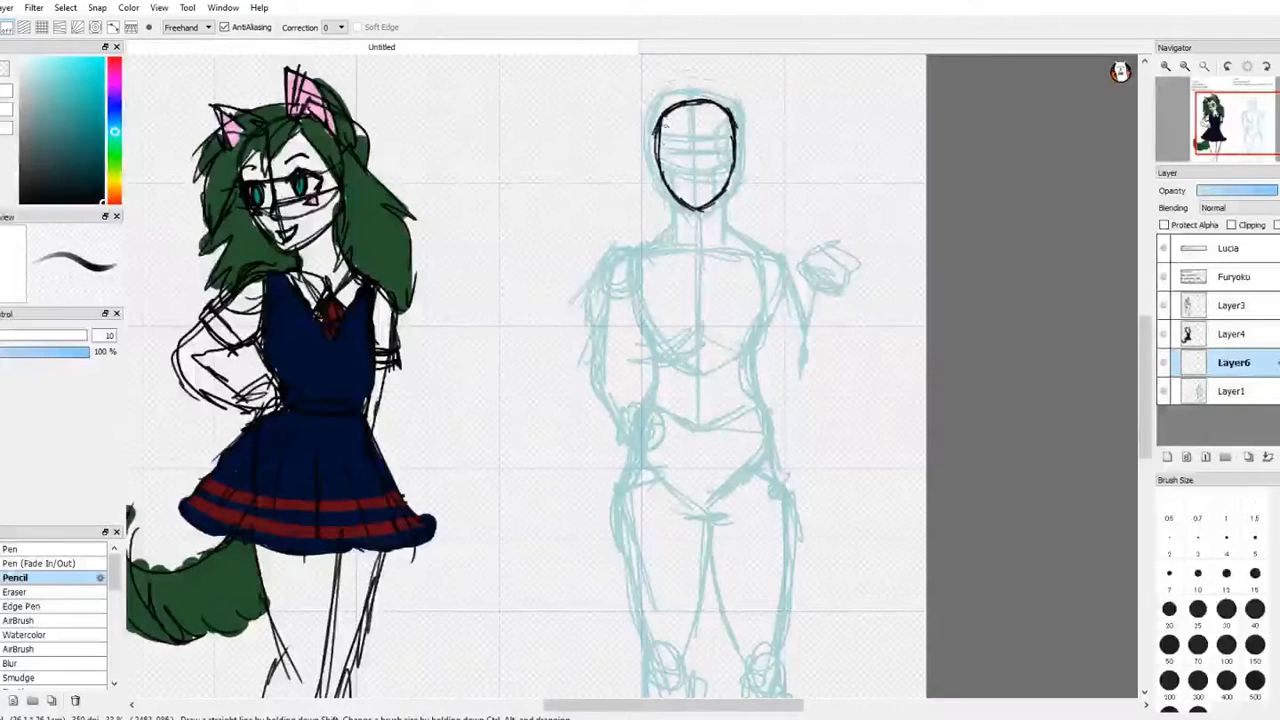
drag(660, 122, 656, 160)
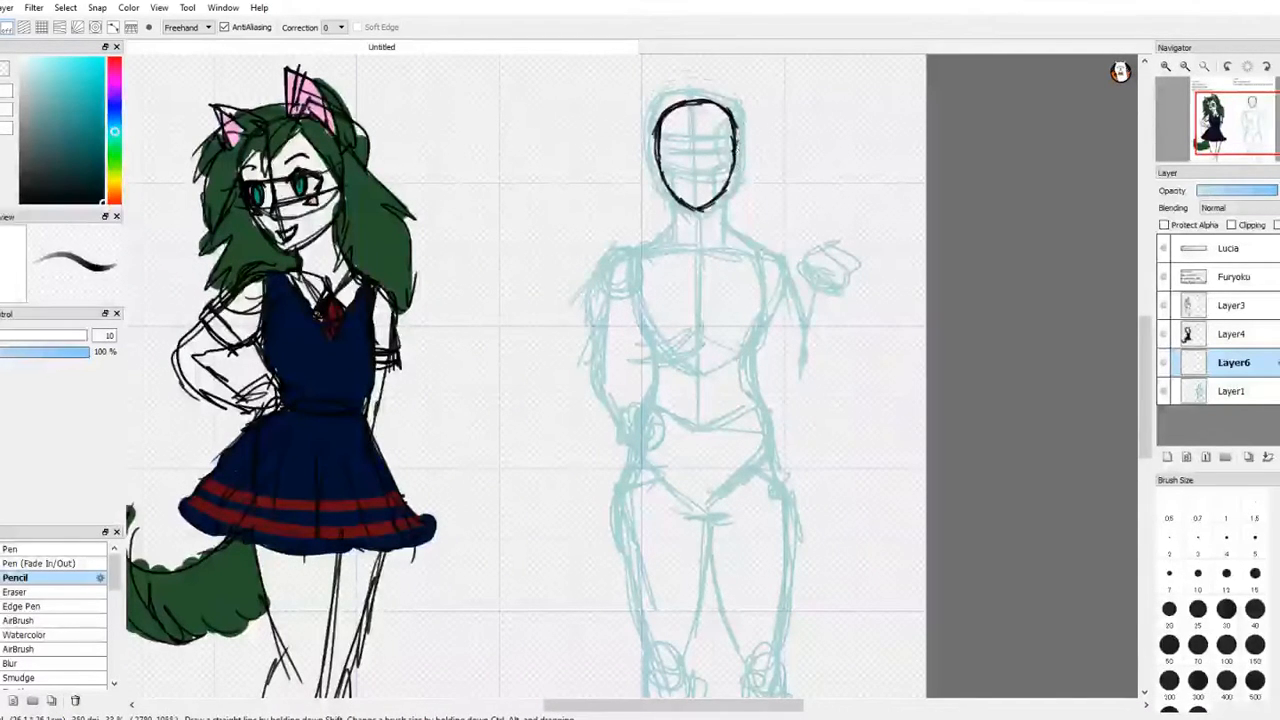
Step: Draw a small pointed ear on each side of Lucia's head and tidy where the ears meet the face
mouse_move(736, 143)
mouse_down()
mouse_move(753, 126)
mouse_move(737, 162)
mouse_up()
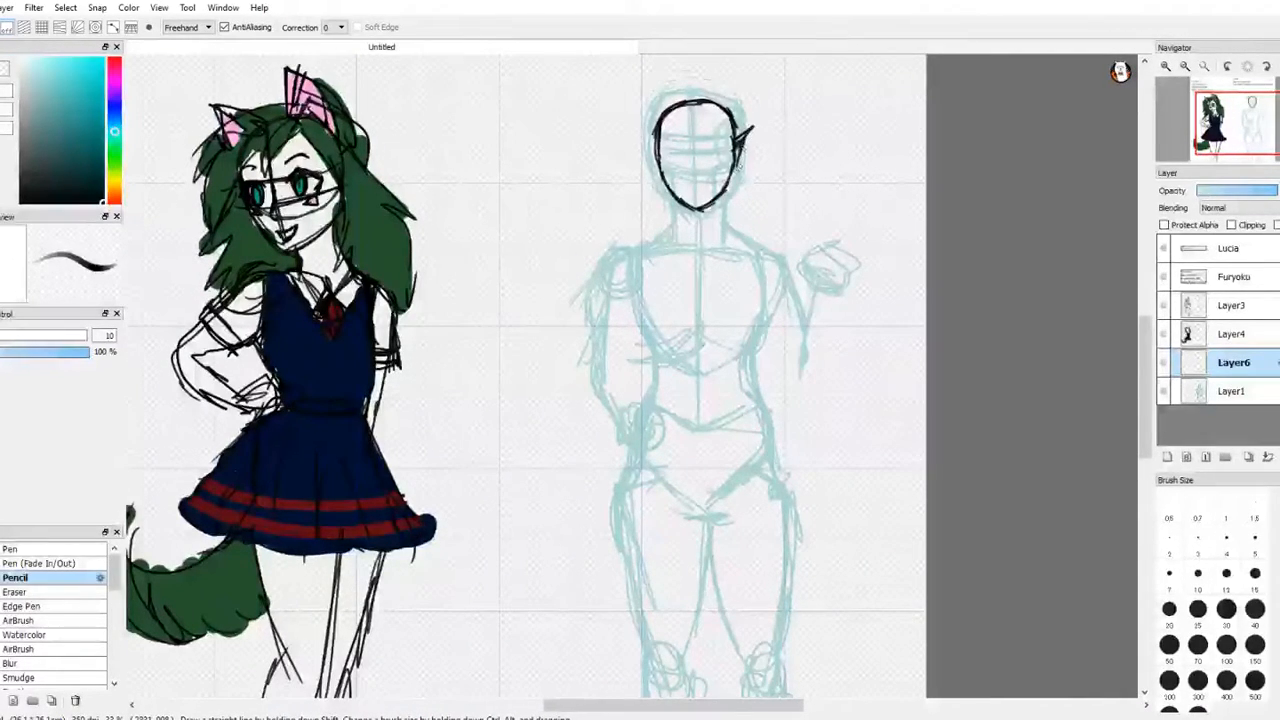
drag(656, 146, 638, 132)
drag(638, 132, 662, 173)
key(w)
key(e)
key(ctrl+z)
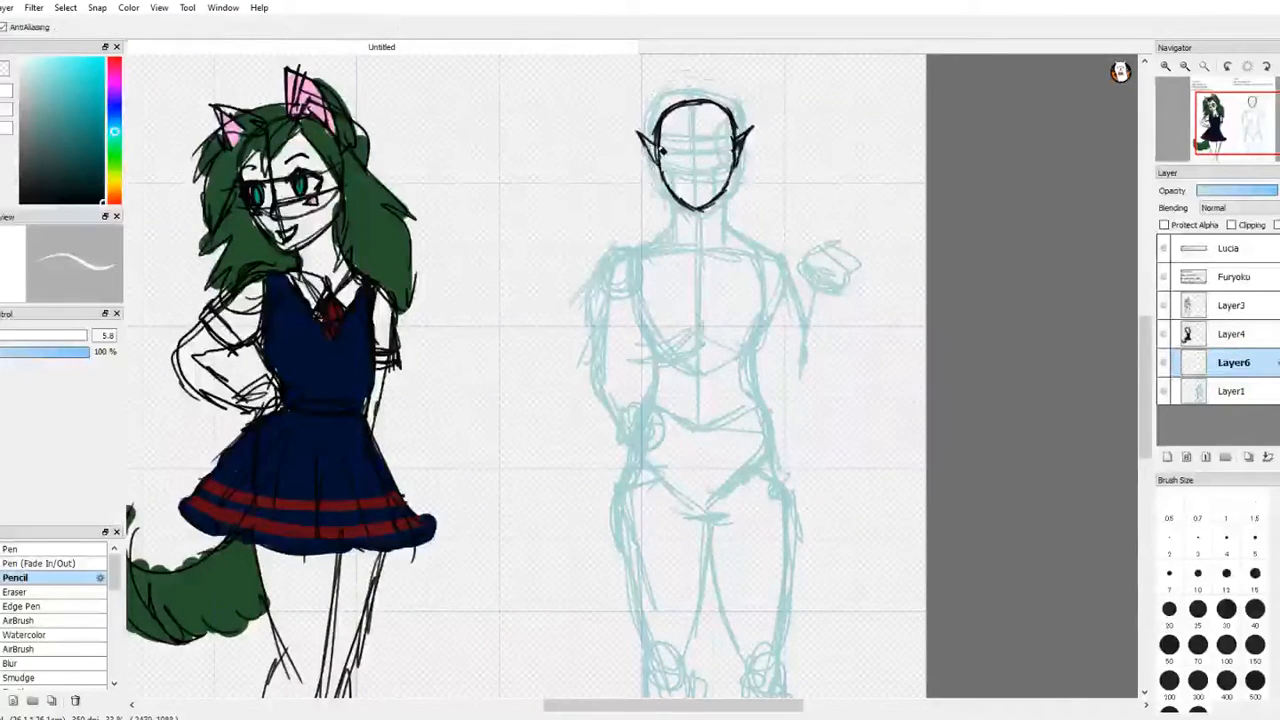
drag(756, 136, 743, 130)
key(ctrl+z)
key(e)
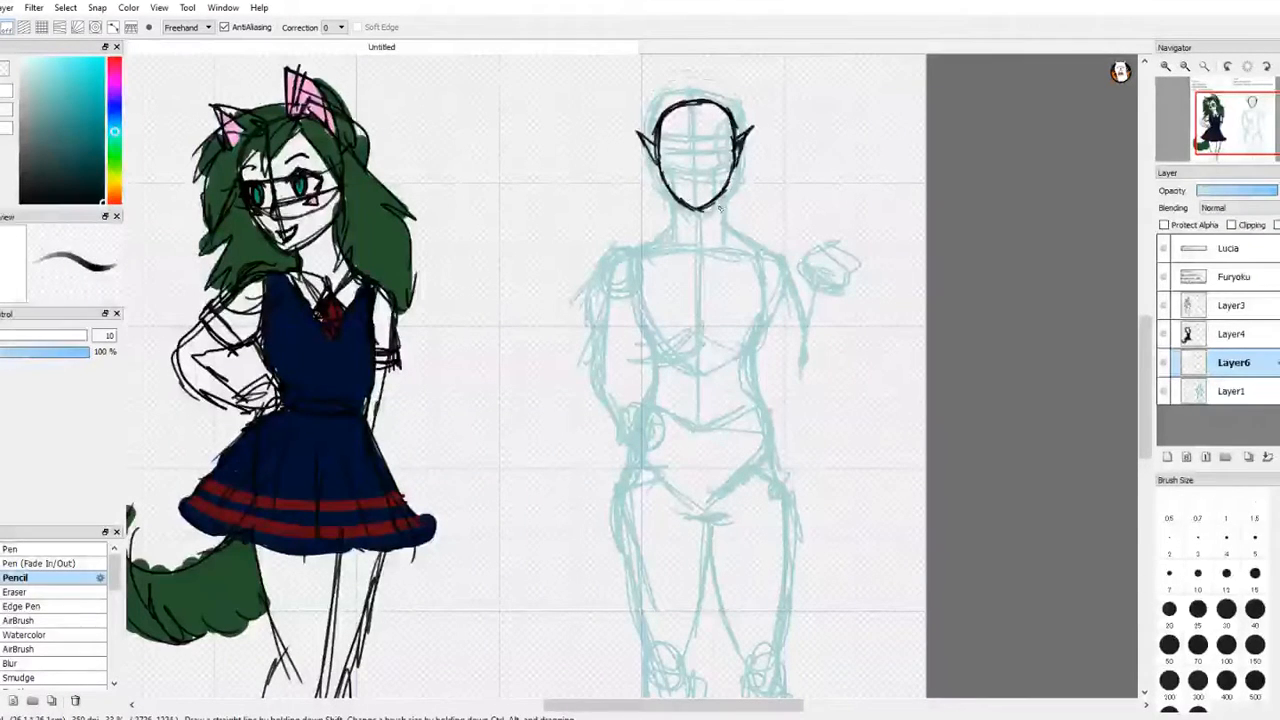
Step: Draw both sides of the neck in black from the jaw down toward the shoulders
drag(719, 192, 720, 228)
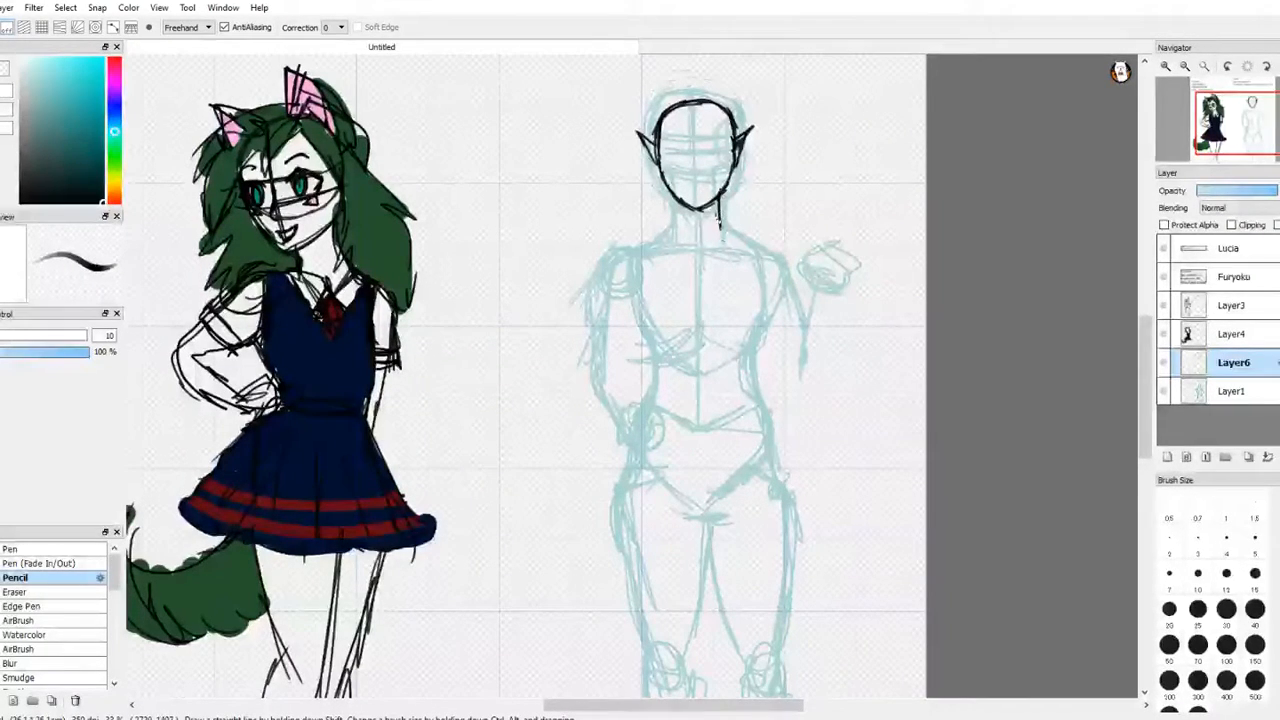
drag(677, 191, 672, 232)
key(e)
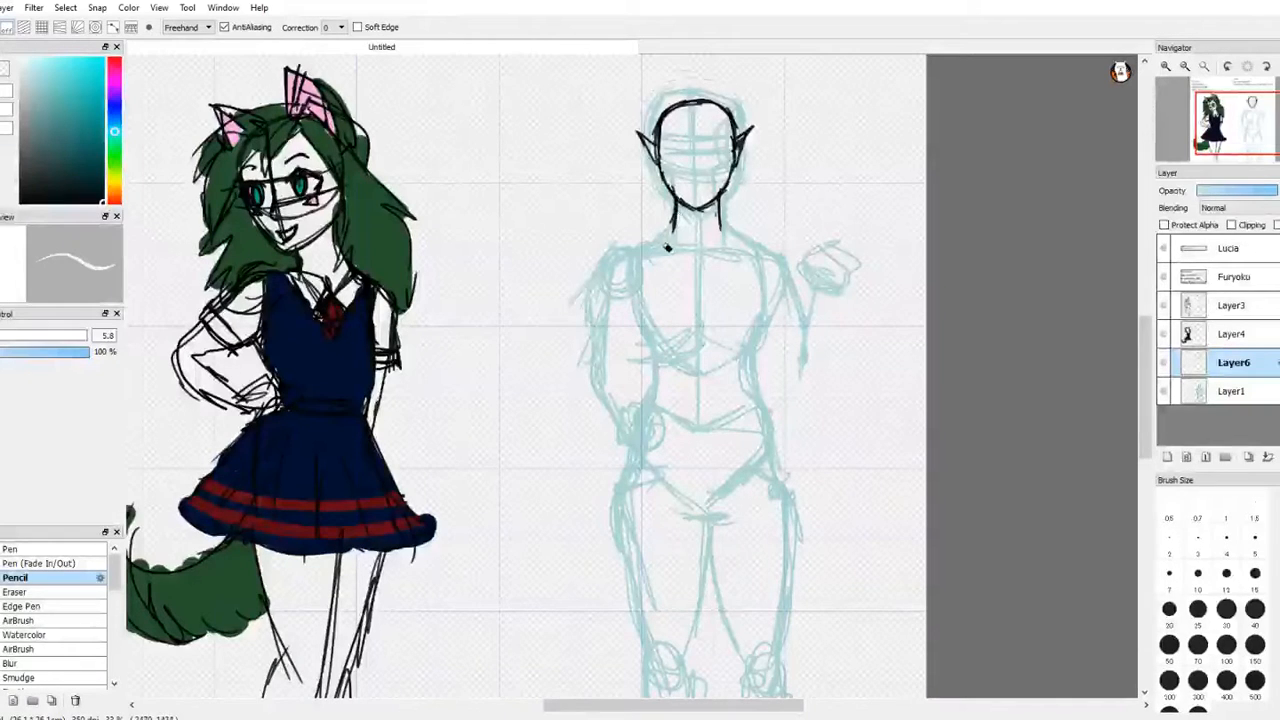
Step: Draw the black shoulder lines on both sides, curving from the base of the neck to the upper arms
key(n)
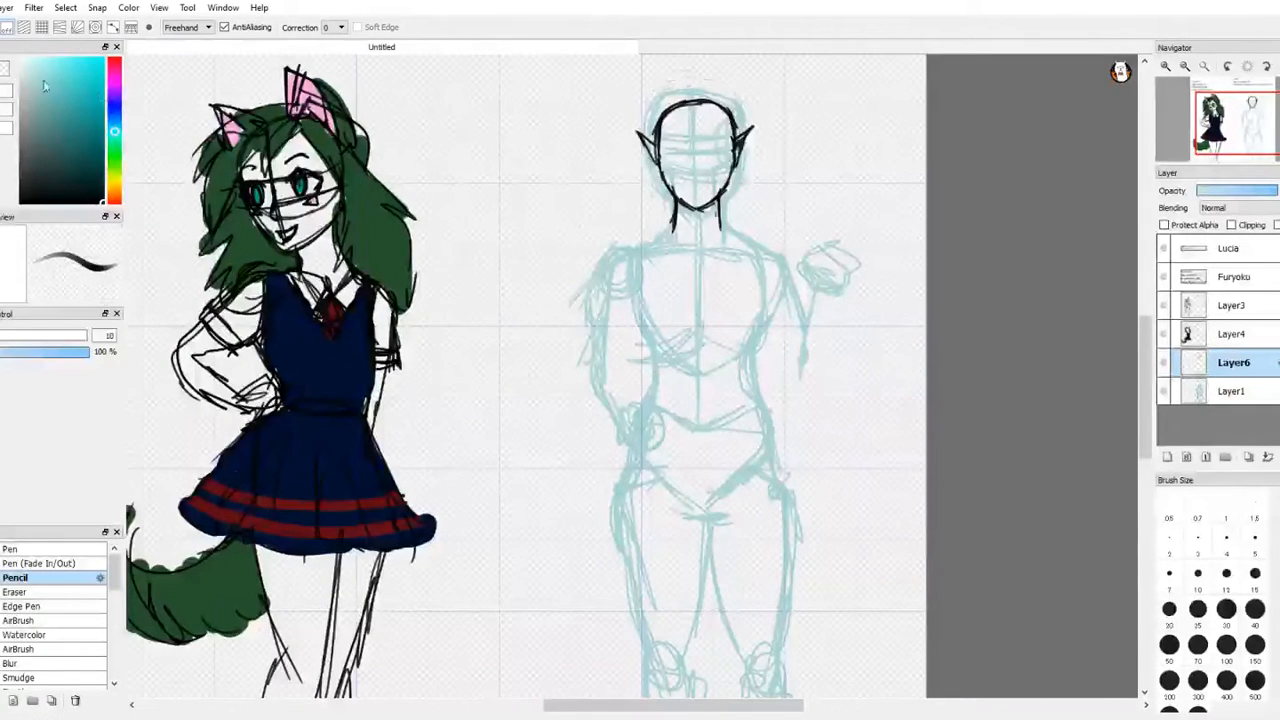
mouse_move(673, 230)
mouse_down()
mouse_move(620, 250)
mouse_move(596, 290)
mouse_up()
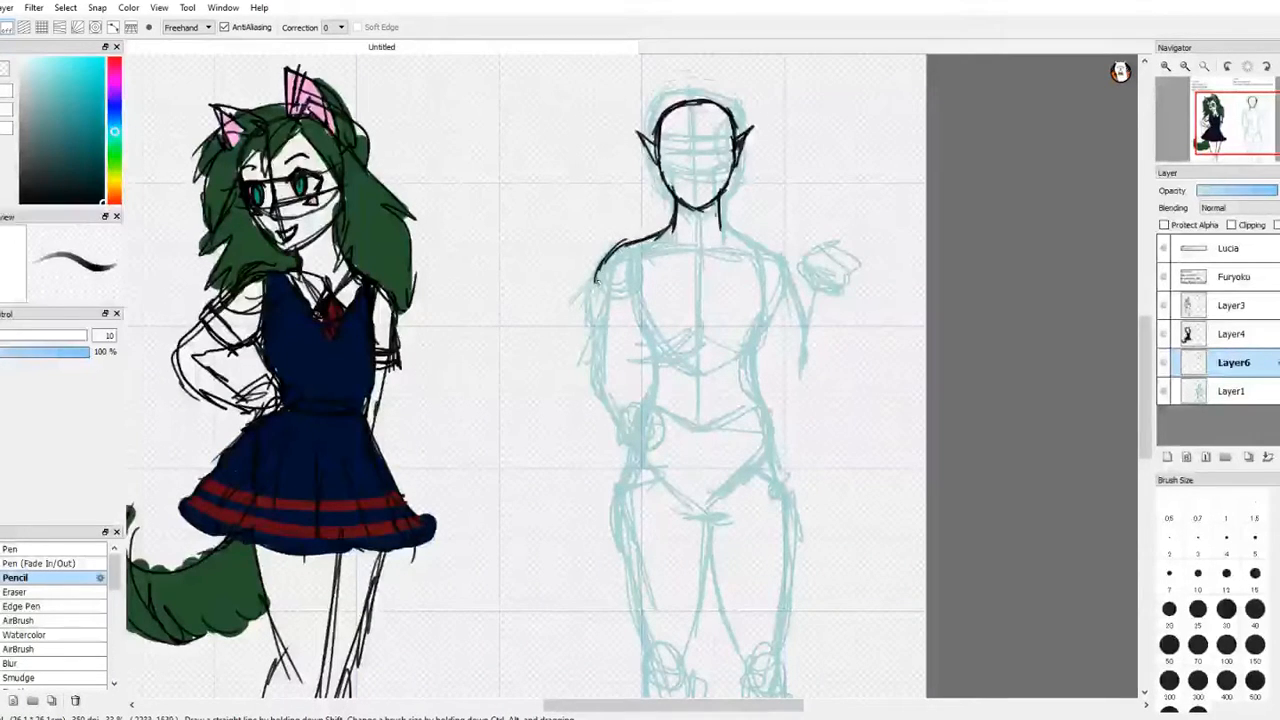
key(e)
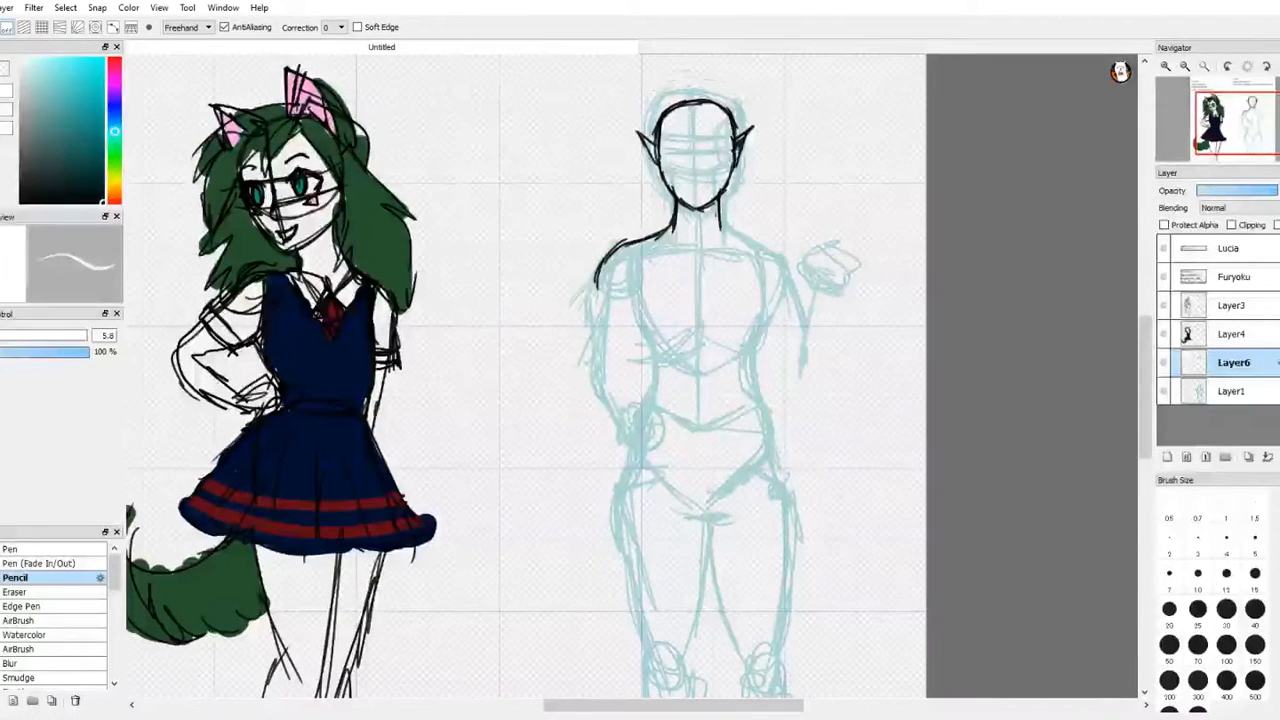
key(n)
key(e)
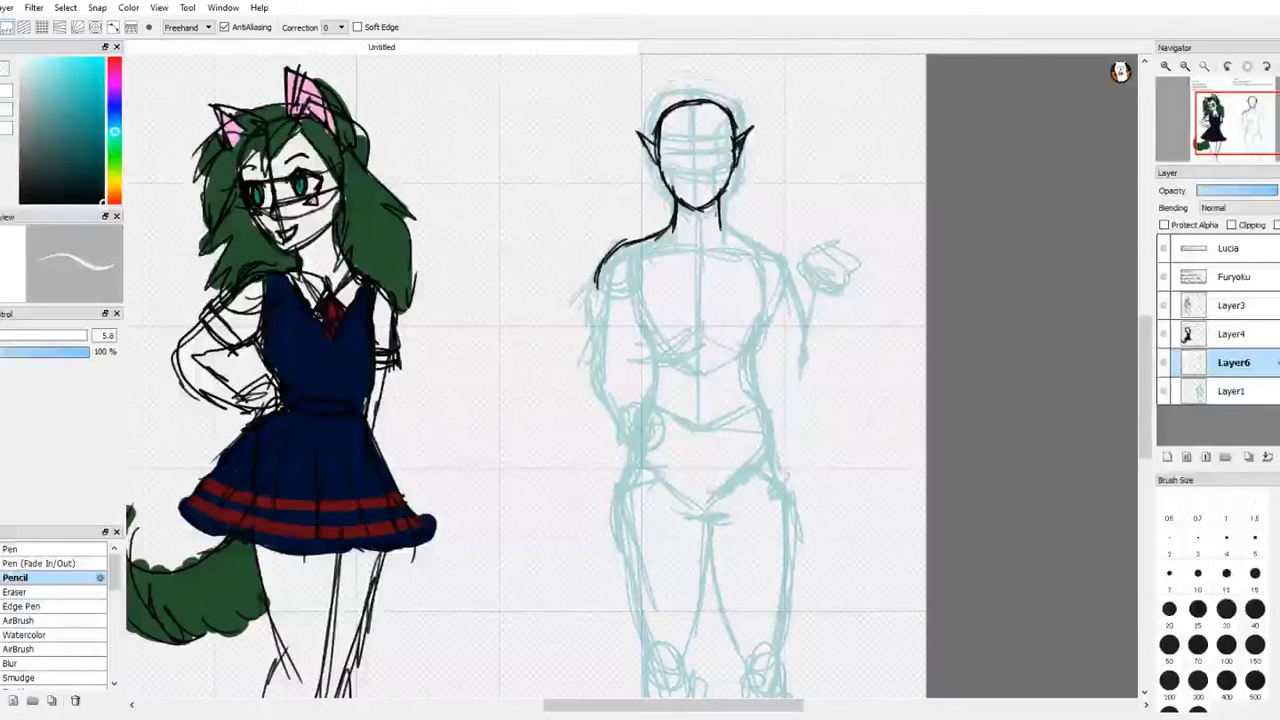
key(n)
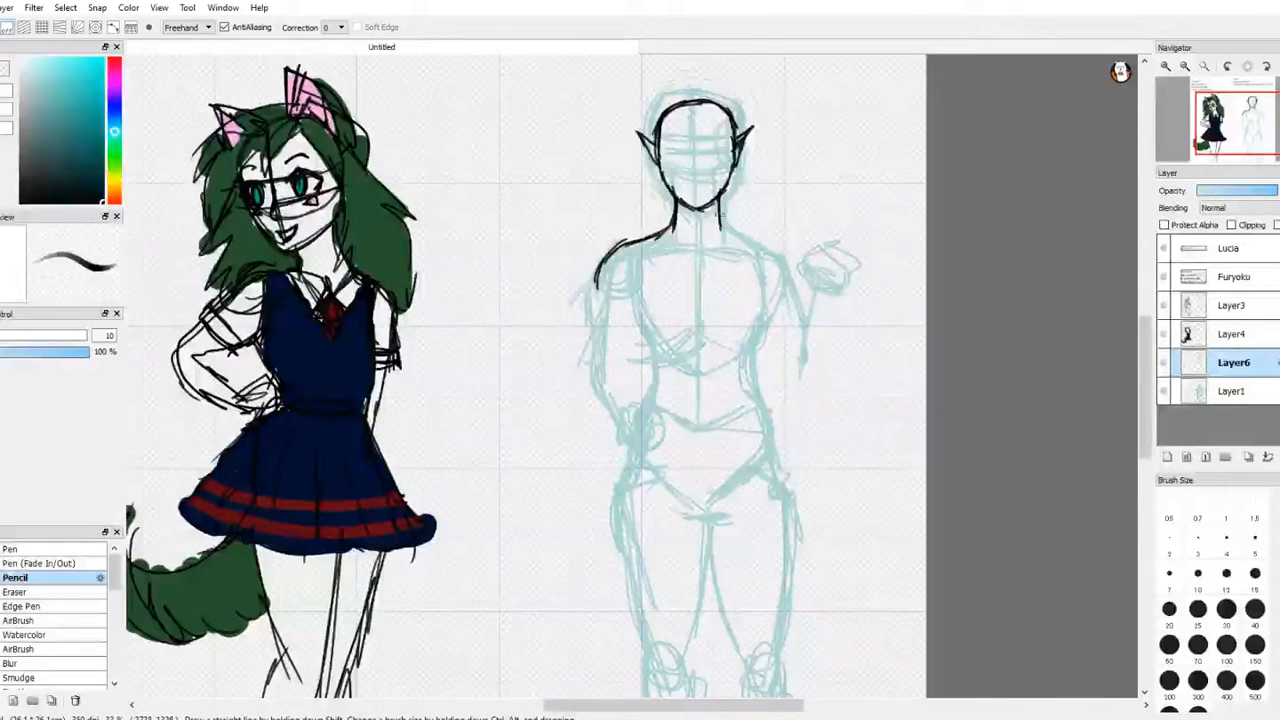
mouse_move(722, 220)
mouse_down()
mouse_move(786, 259)
mouse_move(800, 290)
mouse_up()
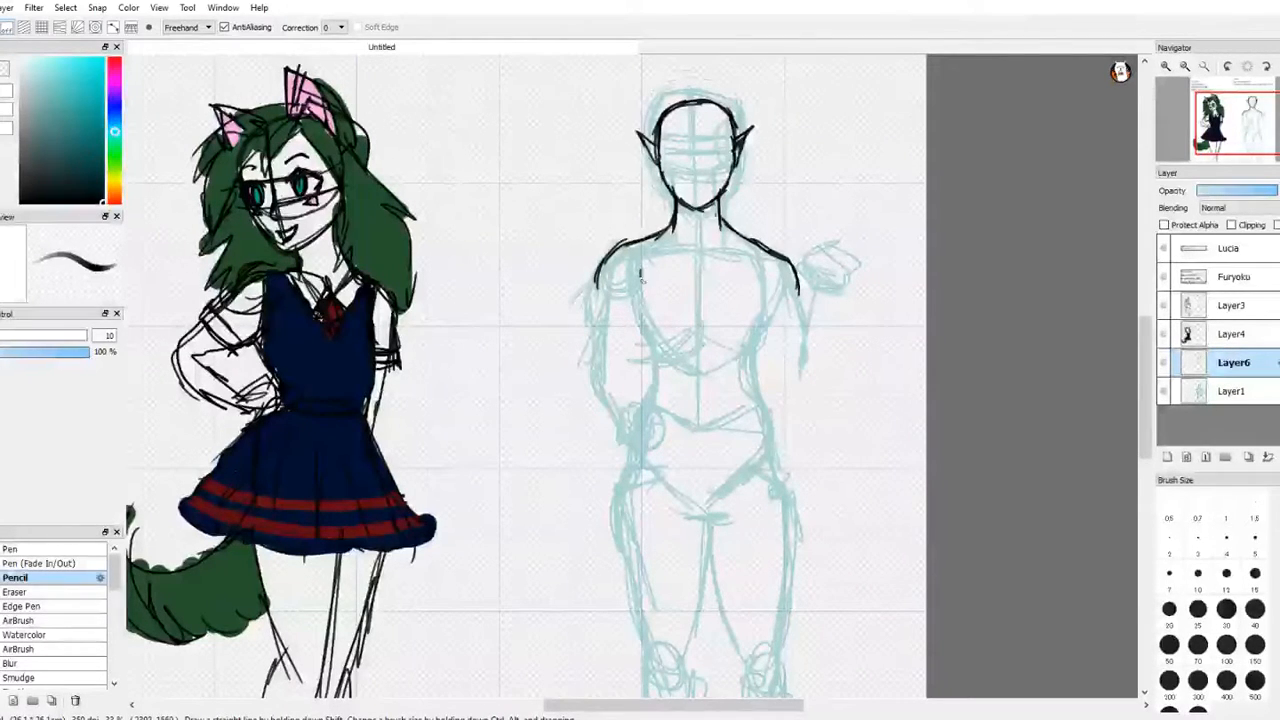
Step: Outline both sides of the chest in black and add the collarbone lines
mouse_move(641, 276)
mouse_down()
mouse_move(635, 330)
mouse_move(690, 332)
mouse_up()
mouse_move(760, 268)
mouse_down()
mouse_move(760, 327)
mouse_move(729, 322)
mouse_move(768, 325)
mouse_up()
mouse_move(650, 240)
mouse_down()
mouse_move(698, 264)
mouse_move(736, 246)
mouse_up()
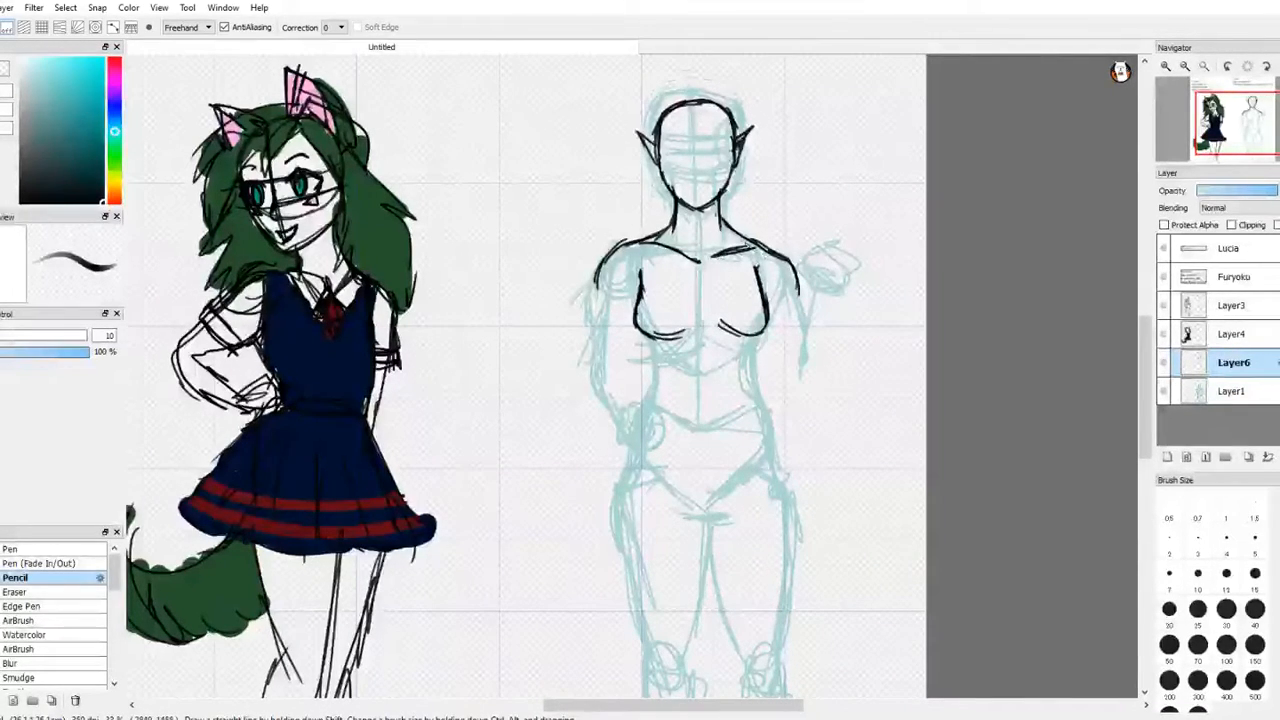
Step: Thicken the chest contours with extra strokes along the sides and undersides, and touch up the collarbone
mouse_move(645, 262)
mouse_down()
mouse_move(641, 318)
mouse_move(630, 314)
mouse_move(674, 326)
mouse_move(636, 318)
mouse_up()
mouse_move(650, 258)
mouse_down()
mouse_move(626, 320)
mouse_move(654, 322)
mouse_up()
mouse_move(753, 260)
mouse_down()
mouse_move(770, 321)
mouse_move(768, 298)
mouse_up()
drag(715, 298, 750, 318)
drag(722, 312, 740, 326)
drag(764, 284, 770, 326)
drag(700, 255, 686, 263)
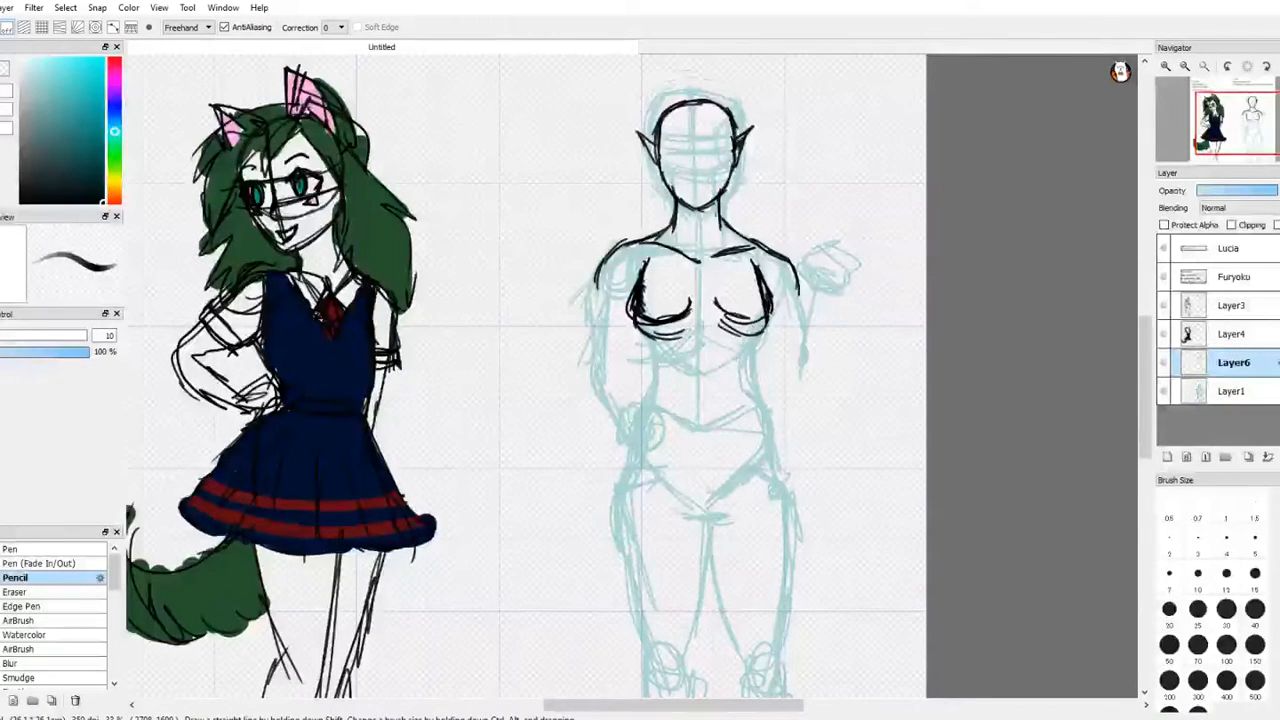
drag(735, 317, 769, 314)
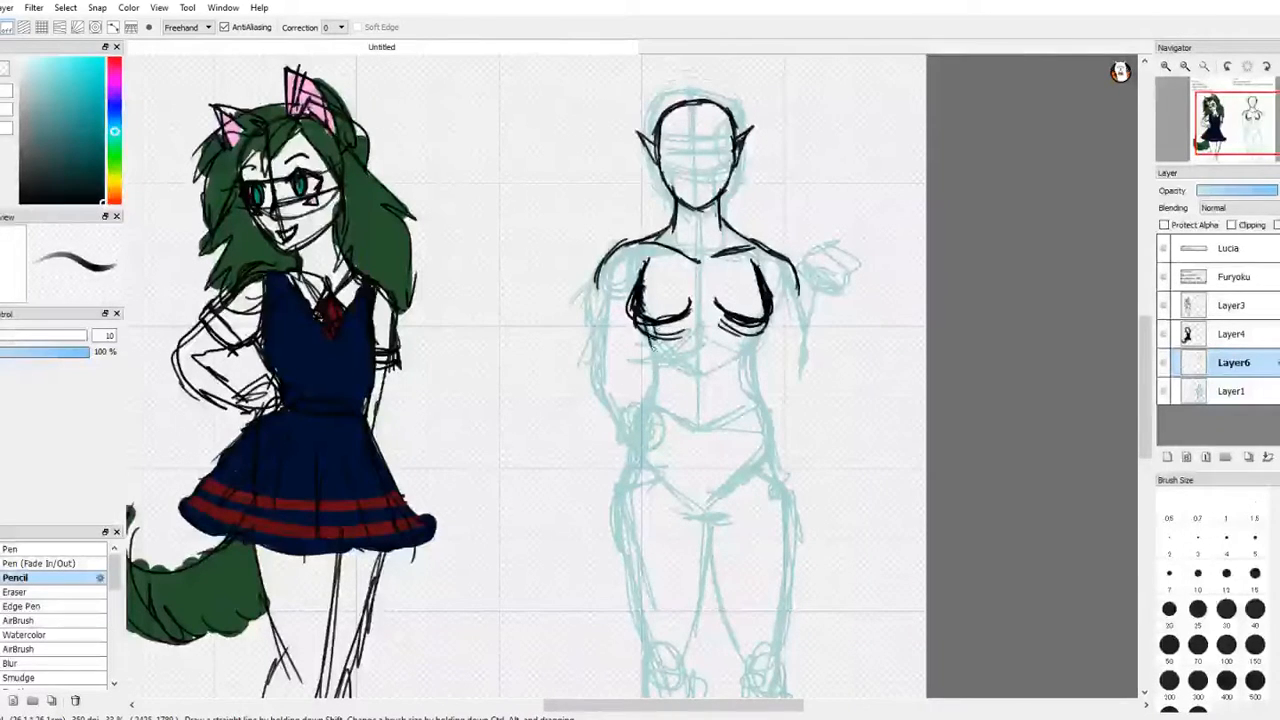
Step: Draw the black waist outlines on both sides below the chest and extend them down over the outer hips
mouse_move(649, 332)
mouse_down()
mouse_move(660, 387)
mouse_move(645, 403)
mouse_up()
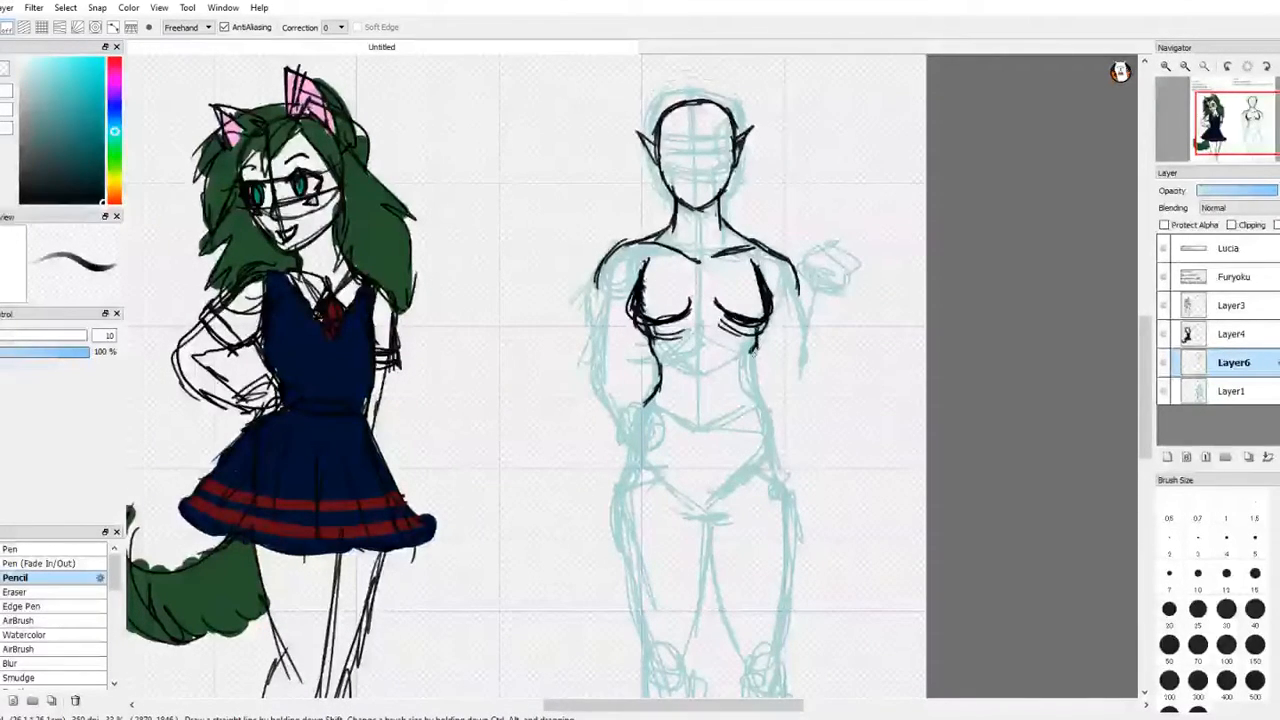
mouse_move(756, 346)
mouse_down()
mouse_move(751, 392)
mouse_move(782, 422)
mouse_move(797, 538)
mouse_up()
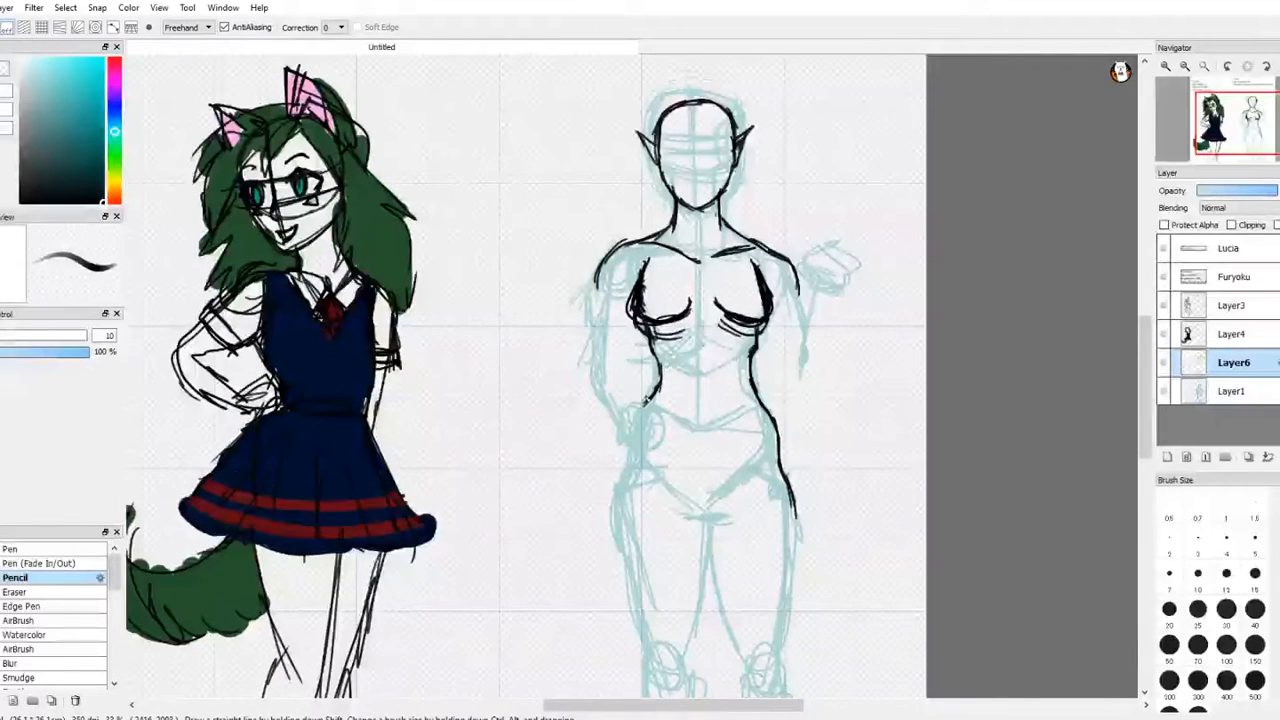
drag(634, 444, 612, 535)
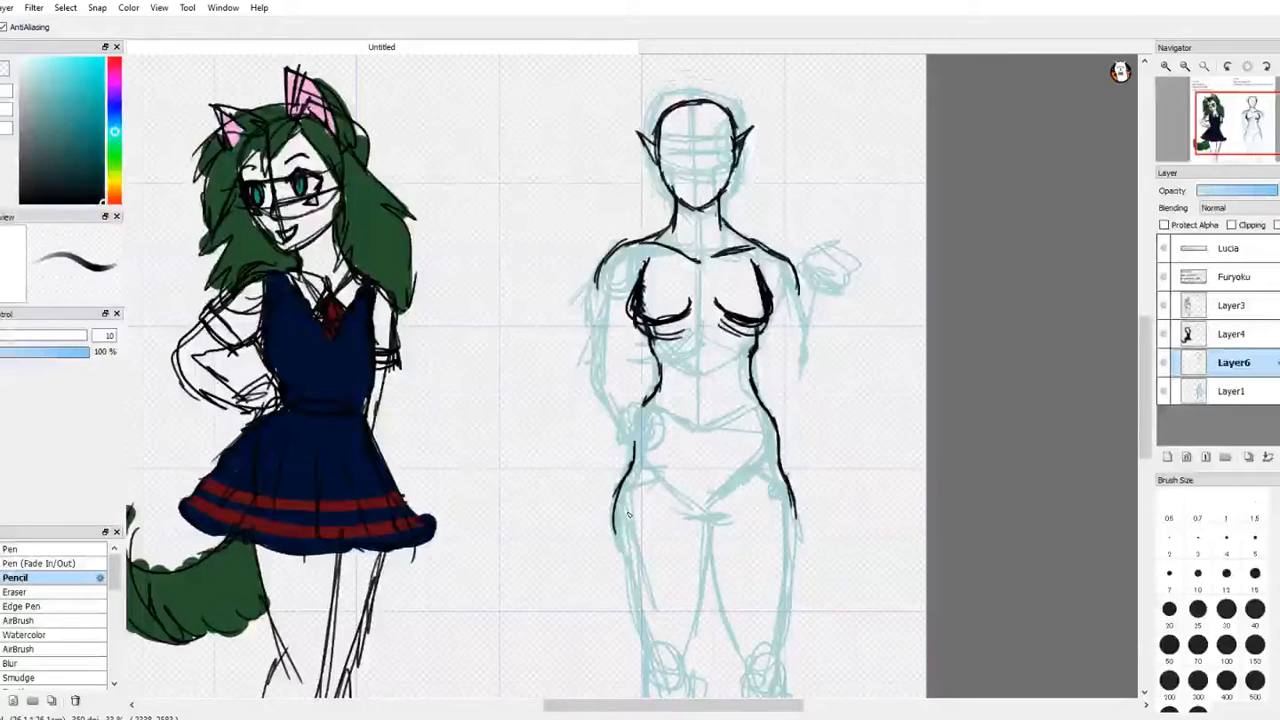
Step: Erase the black outer hip lines on both sides, keeping the waist curves above them
key(e)
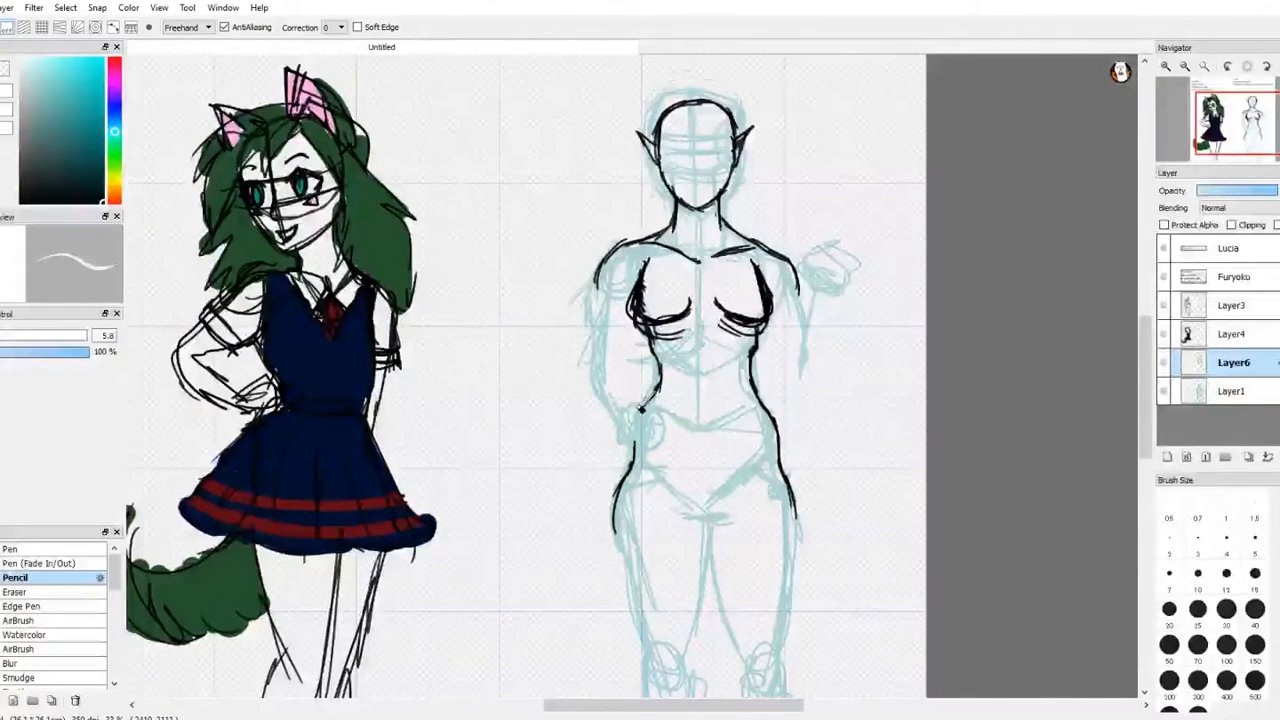
key(ctrl+z)
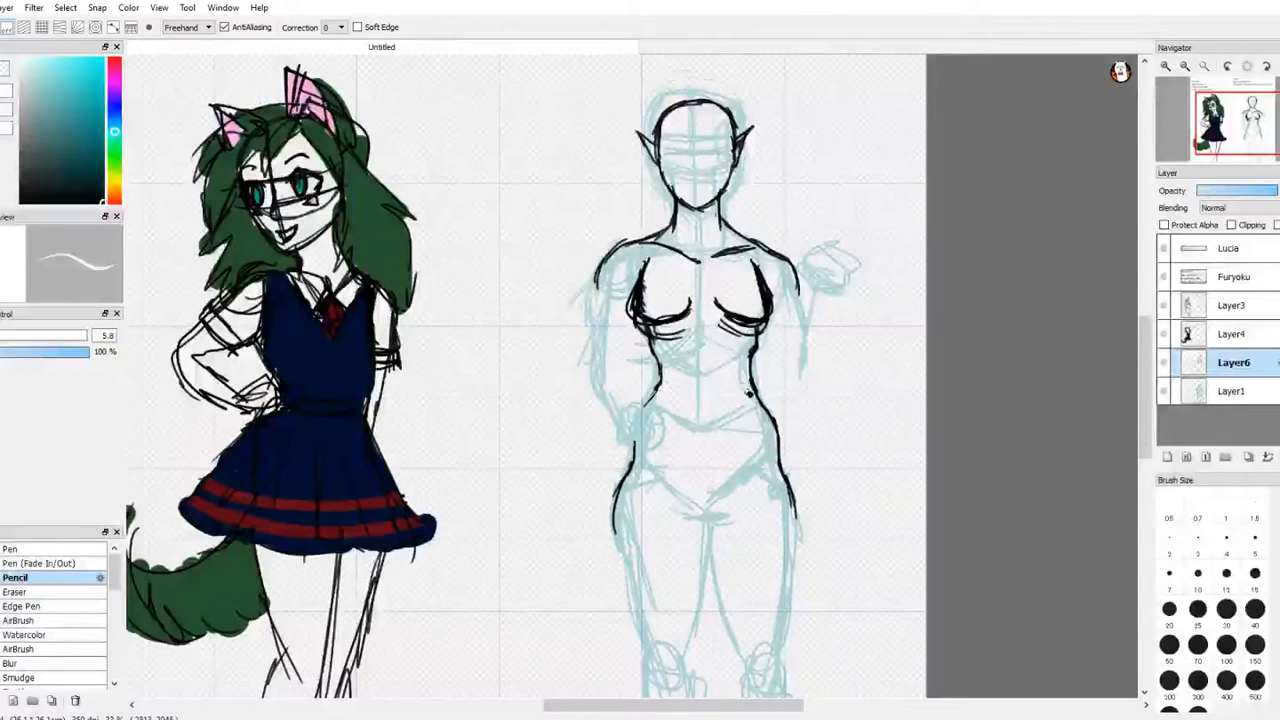
key(ctrl+z)
mouse_move(779, 472)
mouse_down()
mouse_move(800, 515)
mouse_move(793, 495)
mouse_up()
key(ctrl+z)
key(ctrl+z)
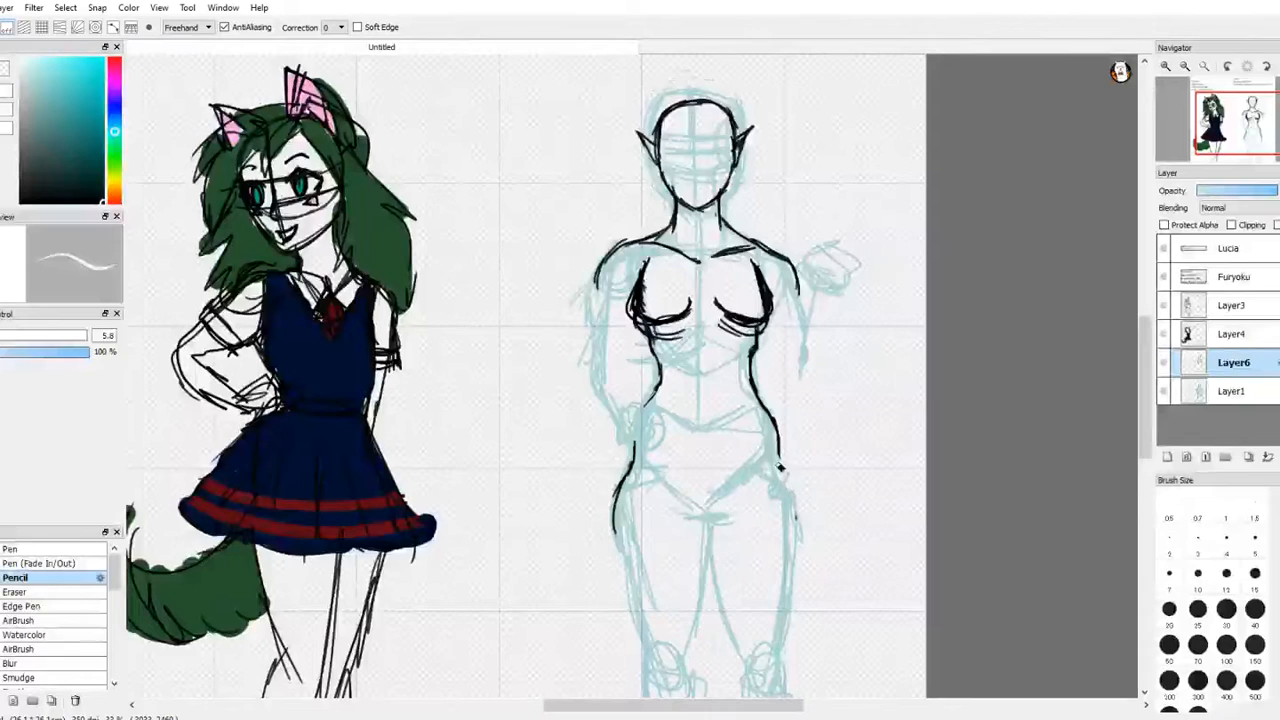
key(ctrl+z)
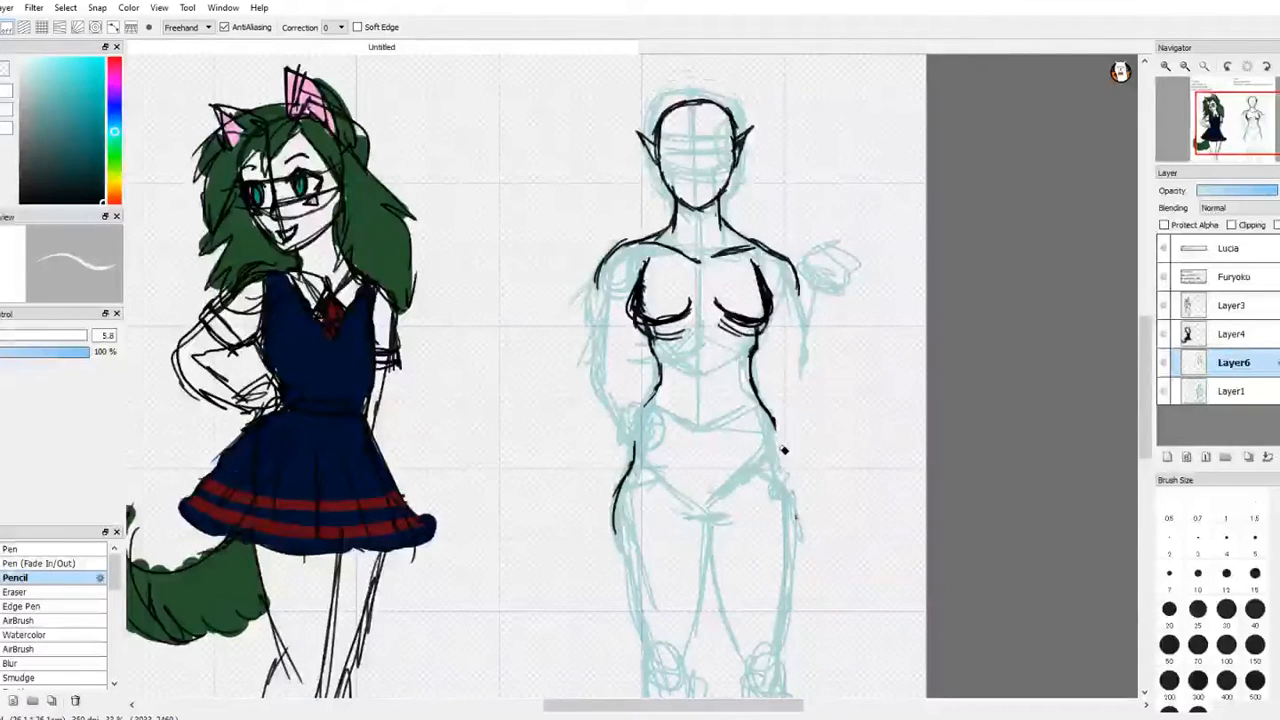
key(ctrl+z)
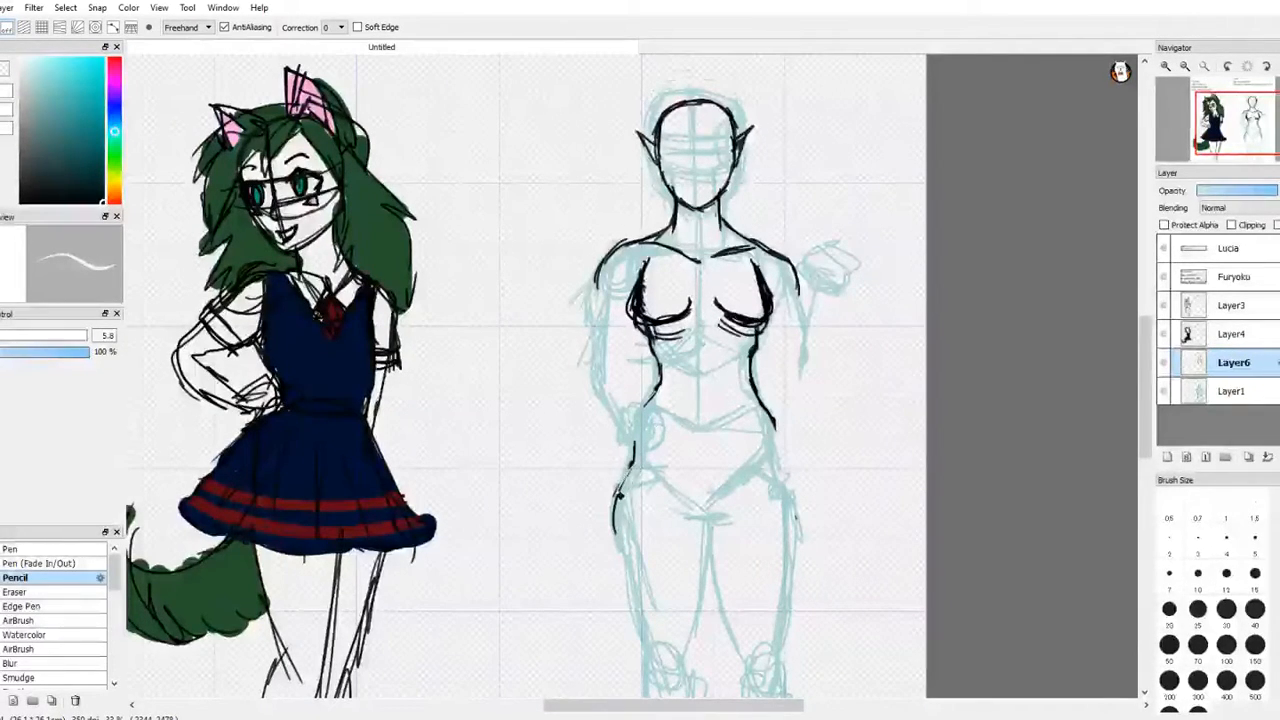
key(ctrl+z)
key(ctrl+z)
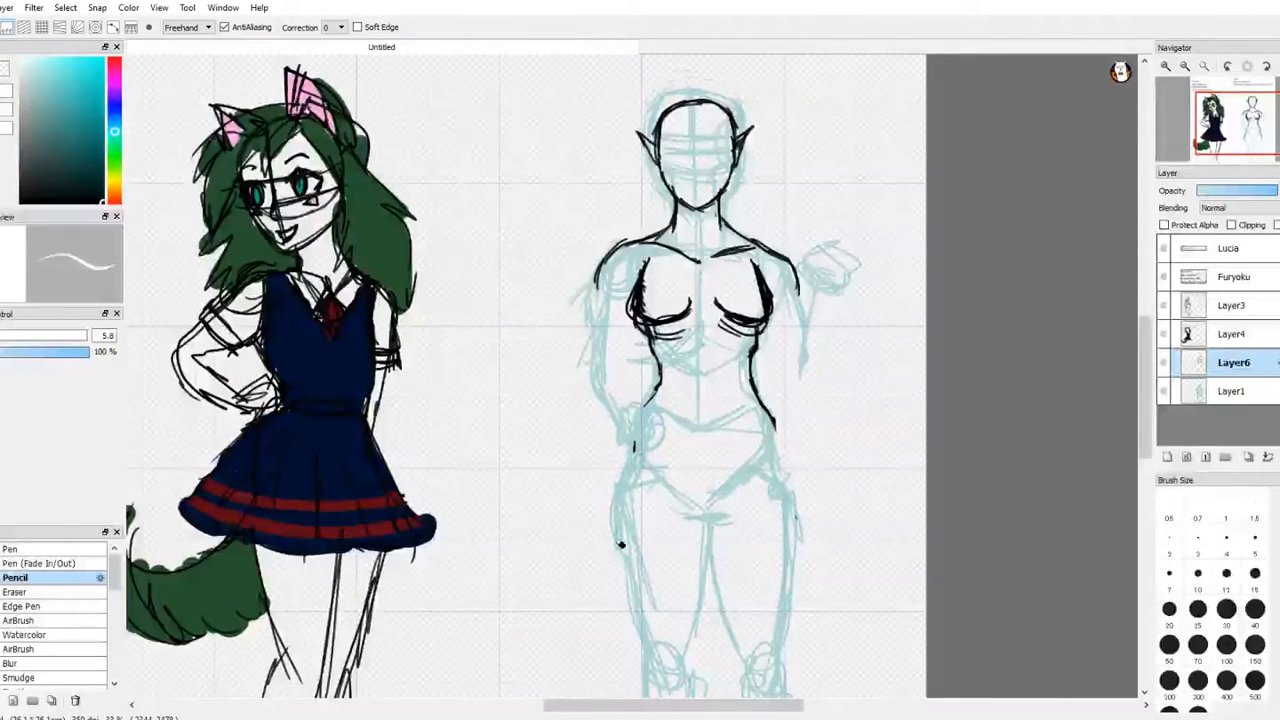
Step: Redraw both hip contours slightly narrower in black, trimming the stray end of the waist line and joining them to the waist
key(b)
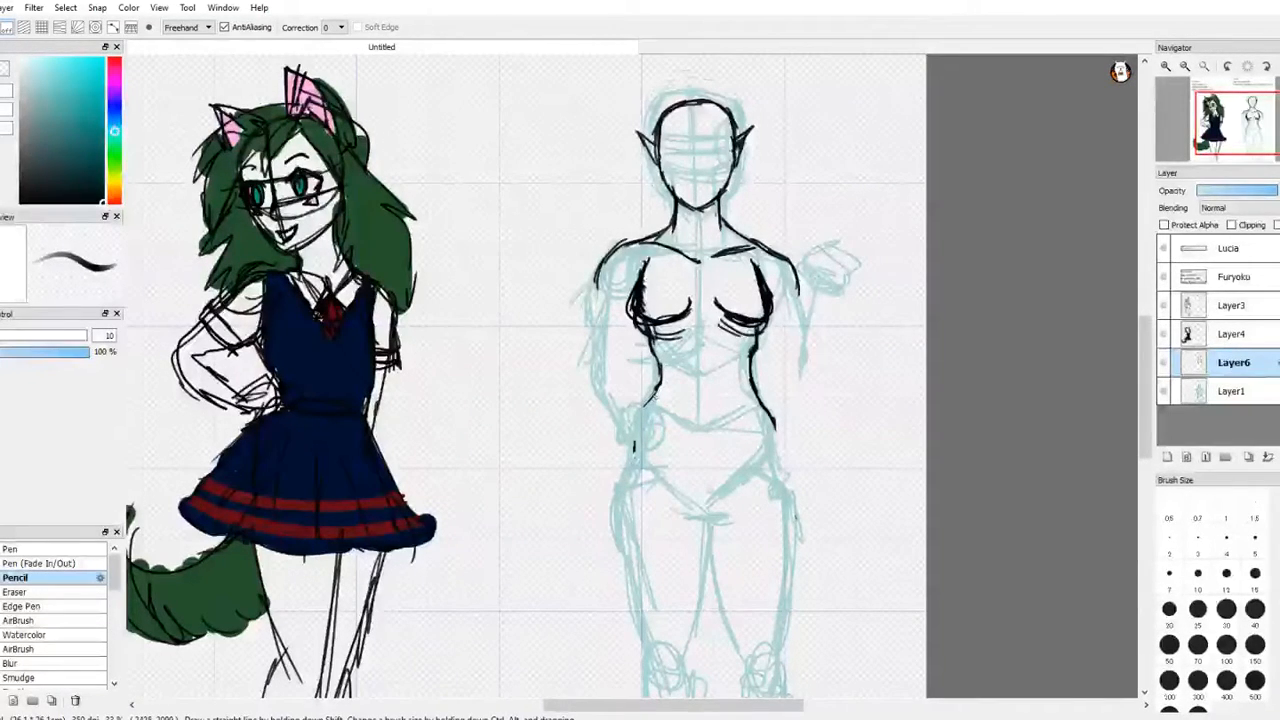
drag(650, 404, 621, 495)
drag(637, 446, 620, 528)
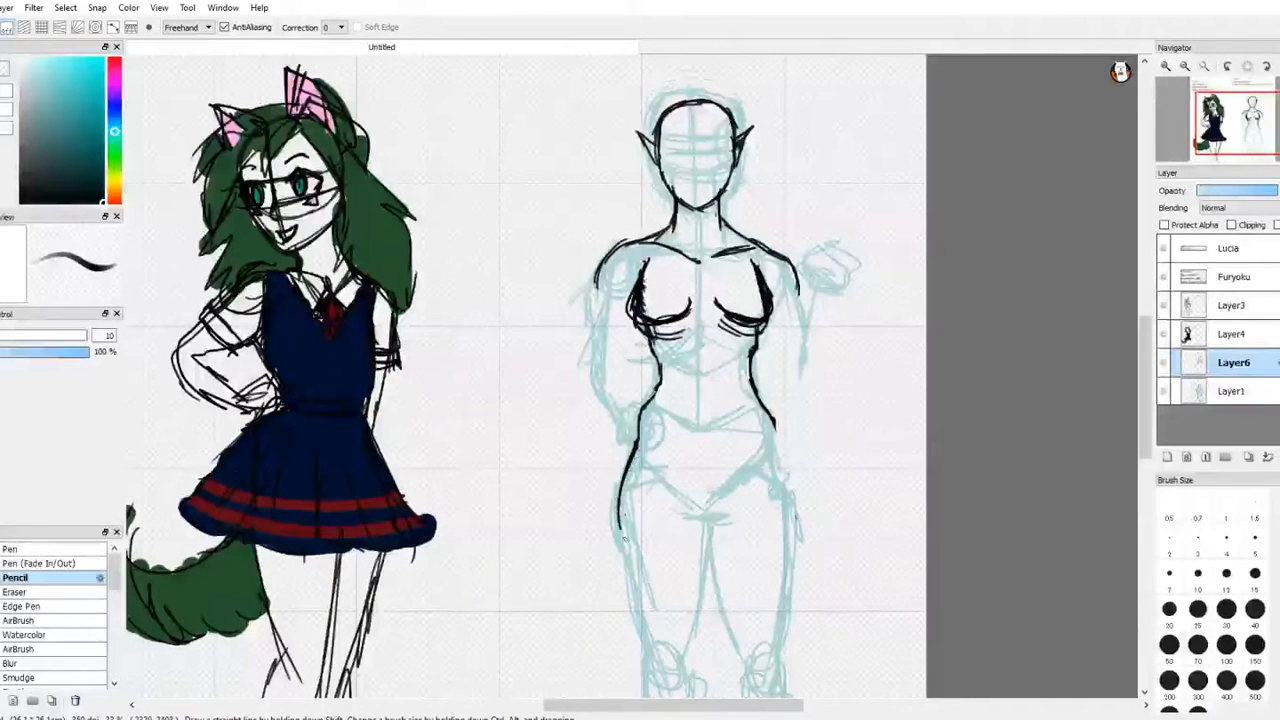
key(e)
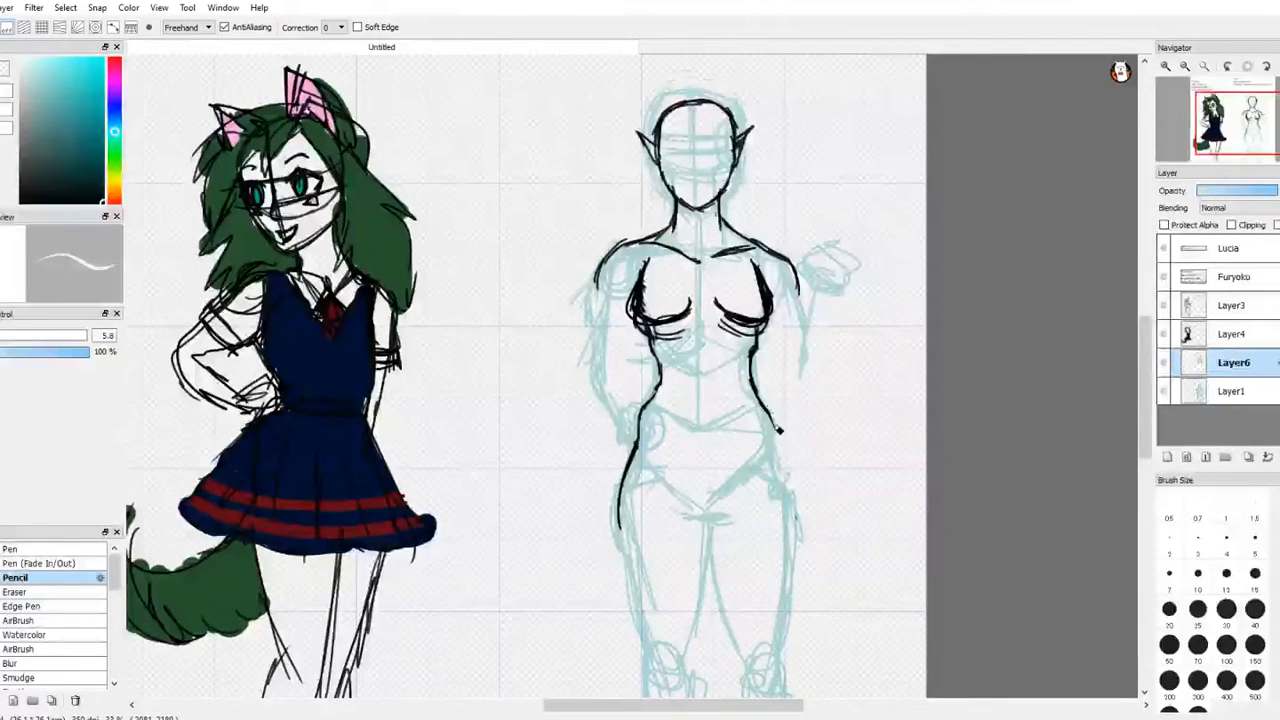
key(m)
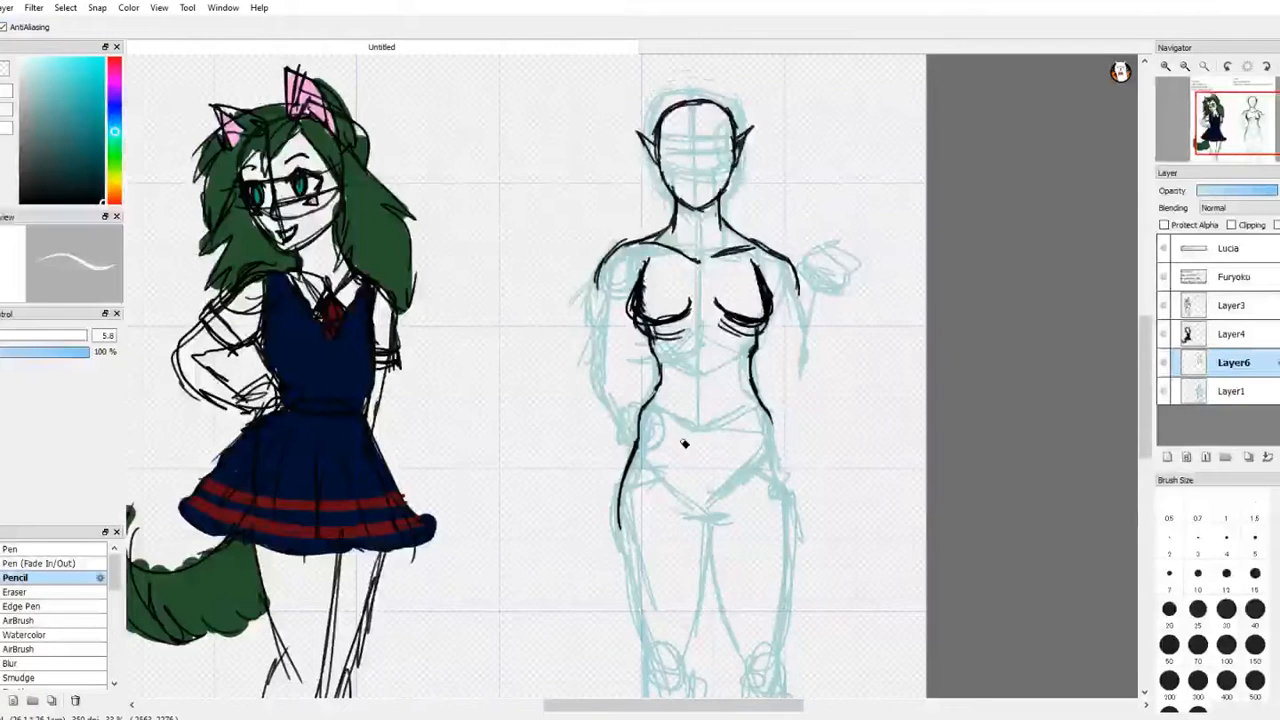
key(e)
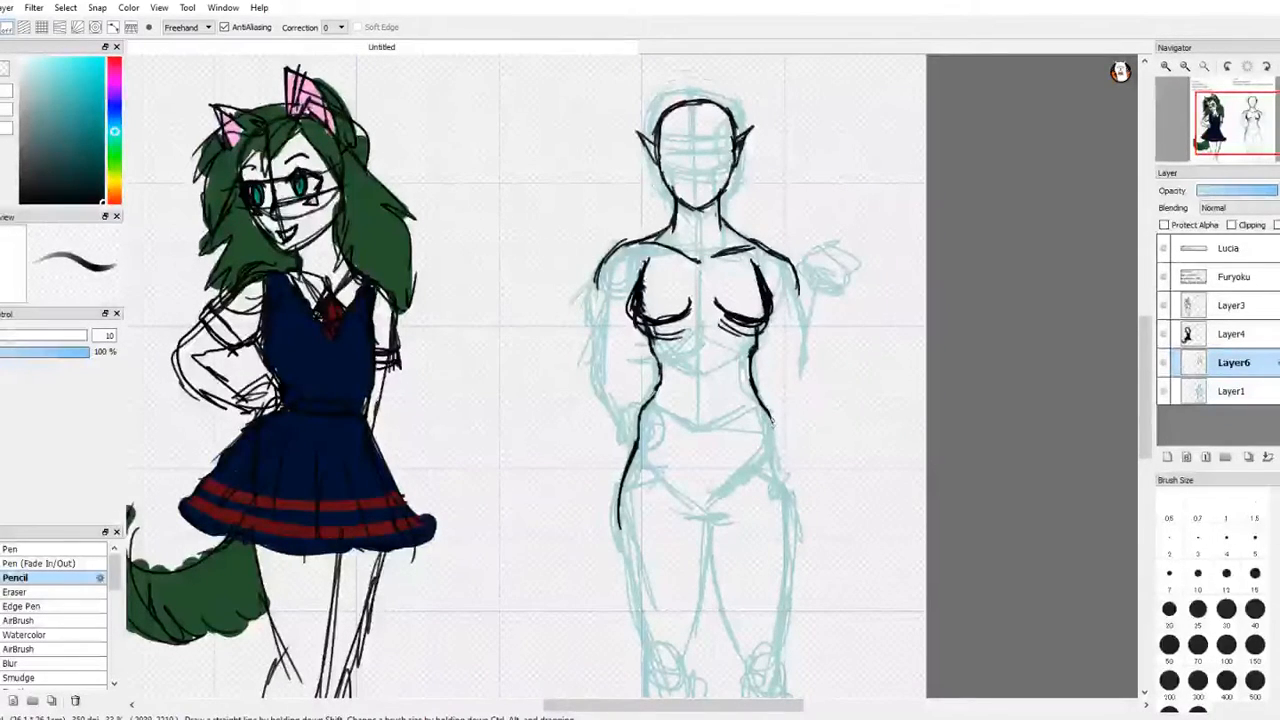
mouse_move(768, 410)
mouse_down()
mouse_move(791, 516)
mouse_move(798, 489)
mouse_move(792, 558)
mouse_up()
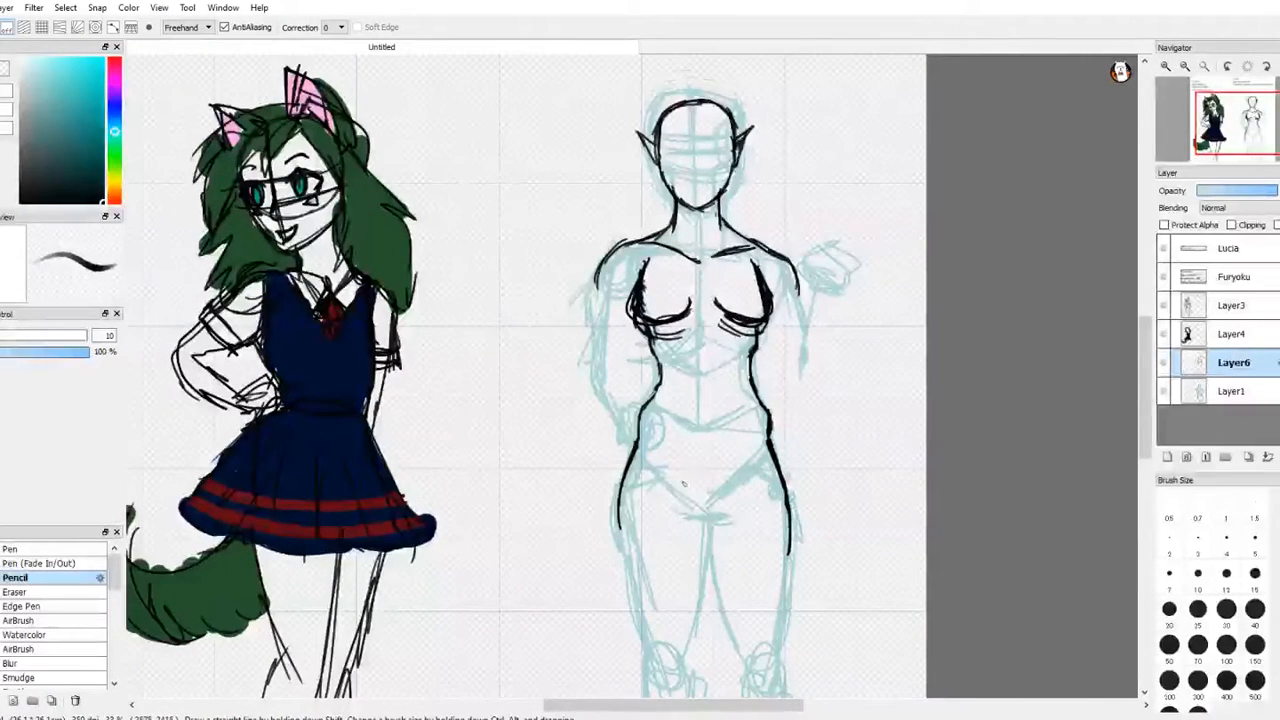
Step: Draw the pelvis curve and the inner and outer thigh contours in black, with a short muscle line on each thigh
mouse_move(674, 482)
mouse_down()
mouse_move(736, 486)
mouse_move(711, 519)
mouse_move(710, 554)
mouse_move(732, 640)
mouse_up()
mouse_move(706, 496)
mouse_down()
mouse_move(708, 578)
mouse_move(688, 640)
mouse_up()
drag(620, 524, 638, 632)
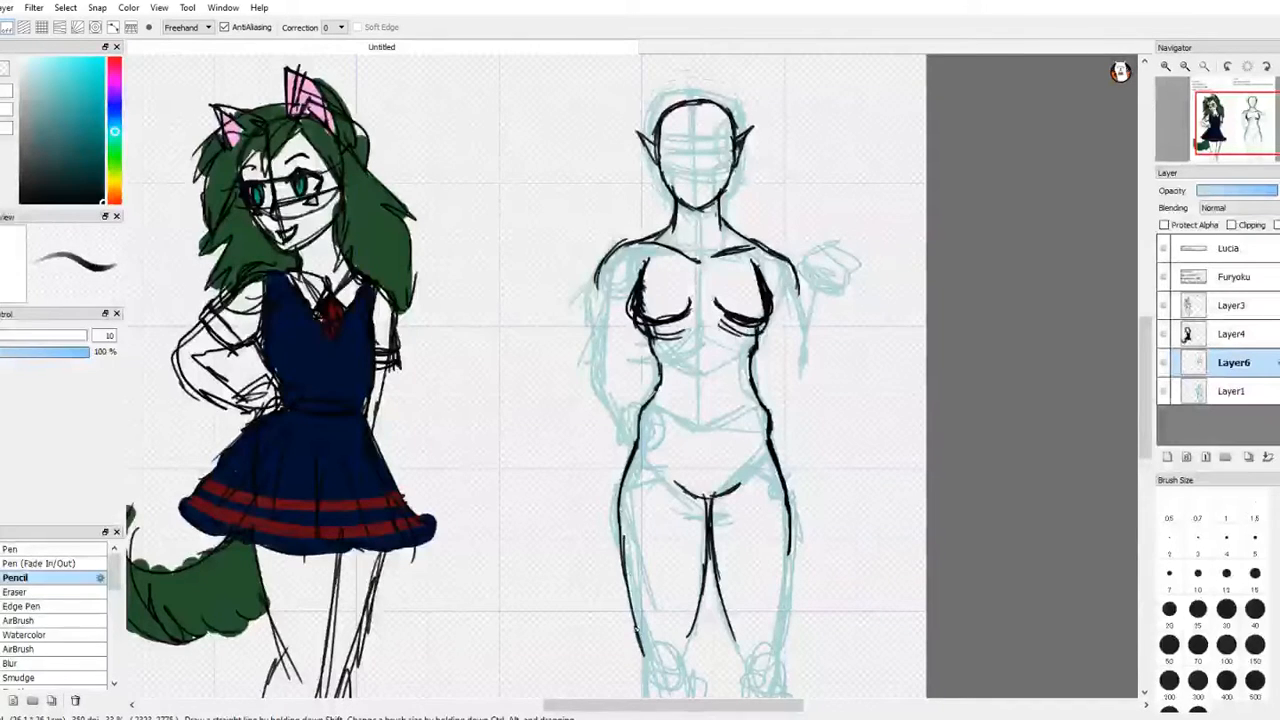
drag(652, 524, 644, 606)
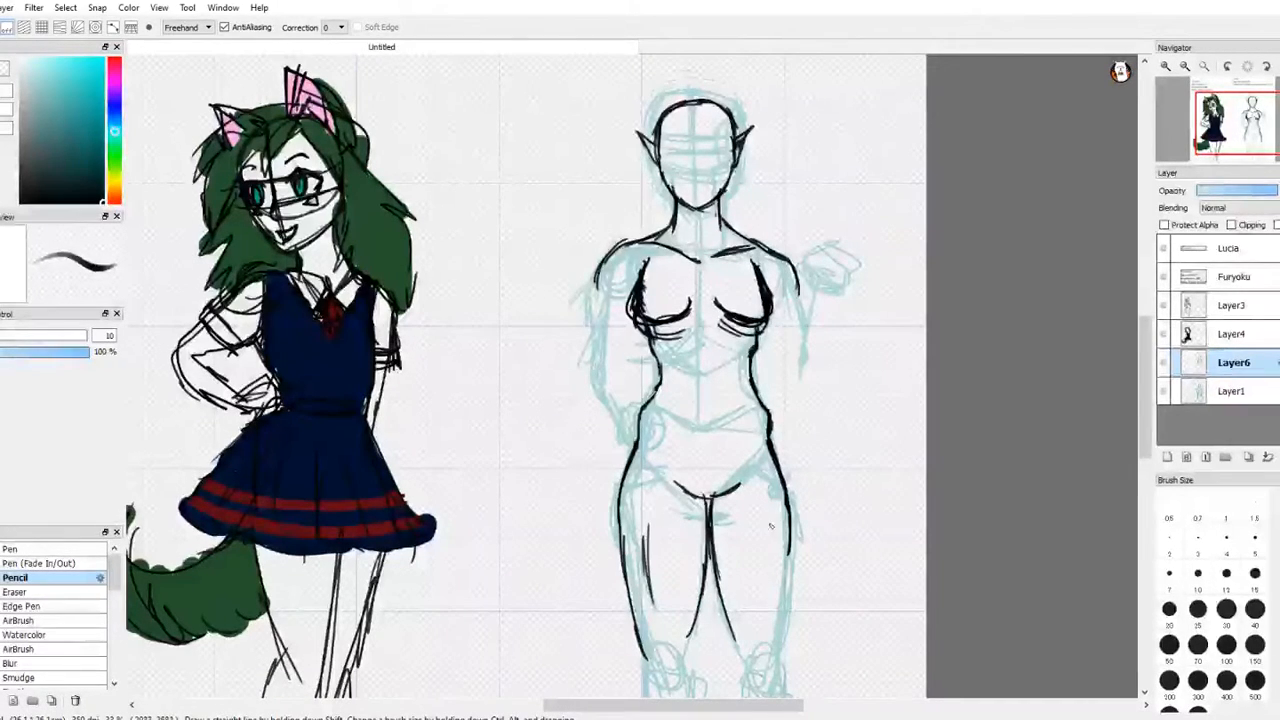
mouse_move(770, 527)
mouse_down()
mouse_move(766, 604)
mouse_move(788, 614)
mouse_up()
drag(794, 548, 782, 636)
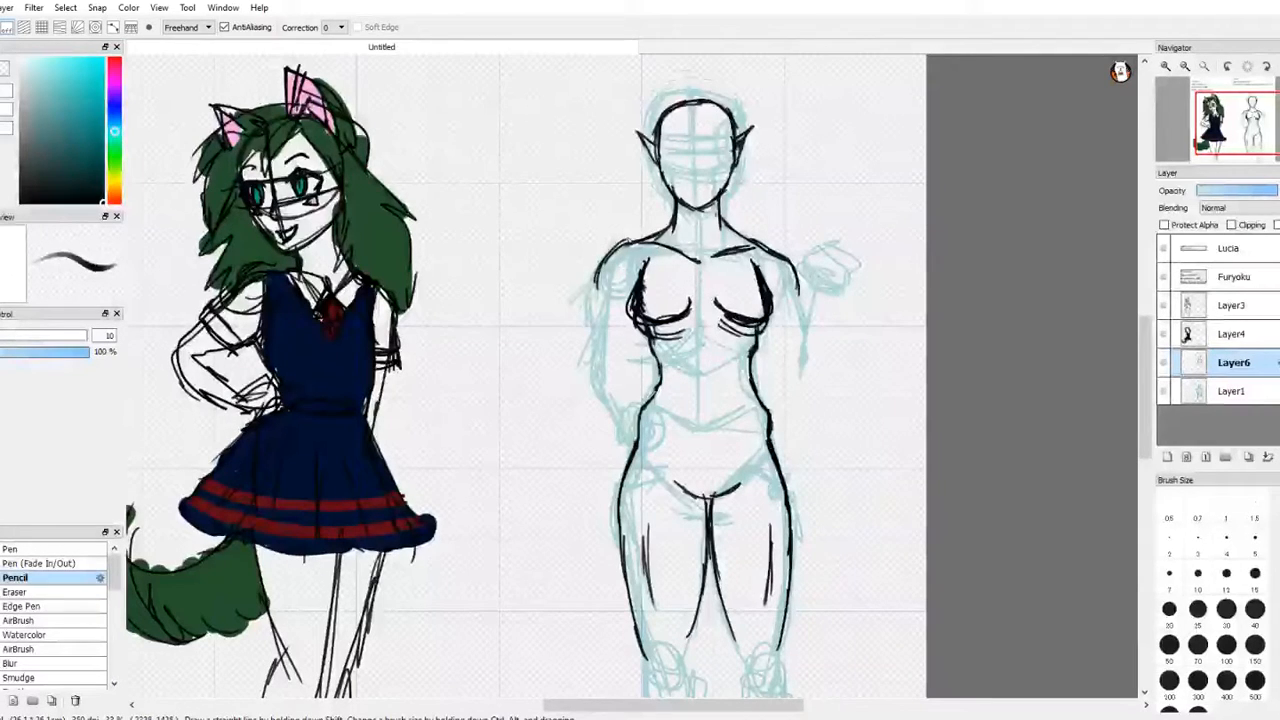
Step: Outline the bent left-side arm in black with its hand resting on the hip, and refine the elbow
mouse_move(620, 244)
mouse_down()
mouse_move(588, 356)
mouse_move(628, 312)
mouse_move(612, 355)
mouse_move(628, 412)
mouse_move(584, 382)
mouse_move(632, 446)
mouse_move(630, 390)
mouse_move(646, 460)
mouse_move(668, 440)
mouse_move(674, 456)
mouse_up()
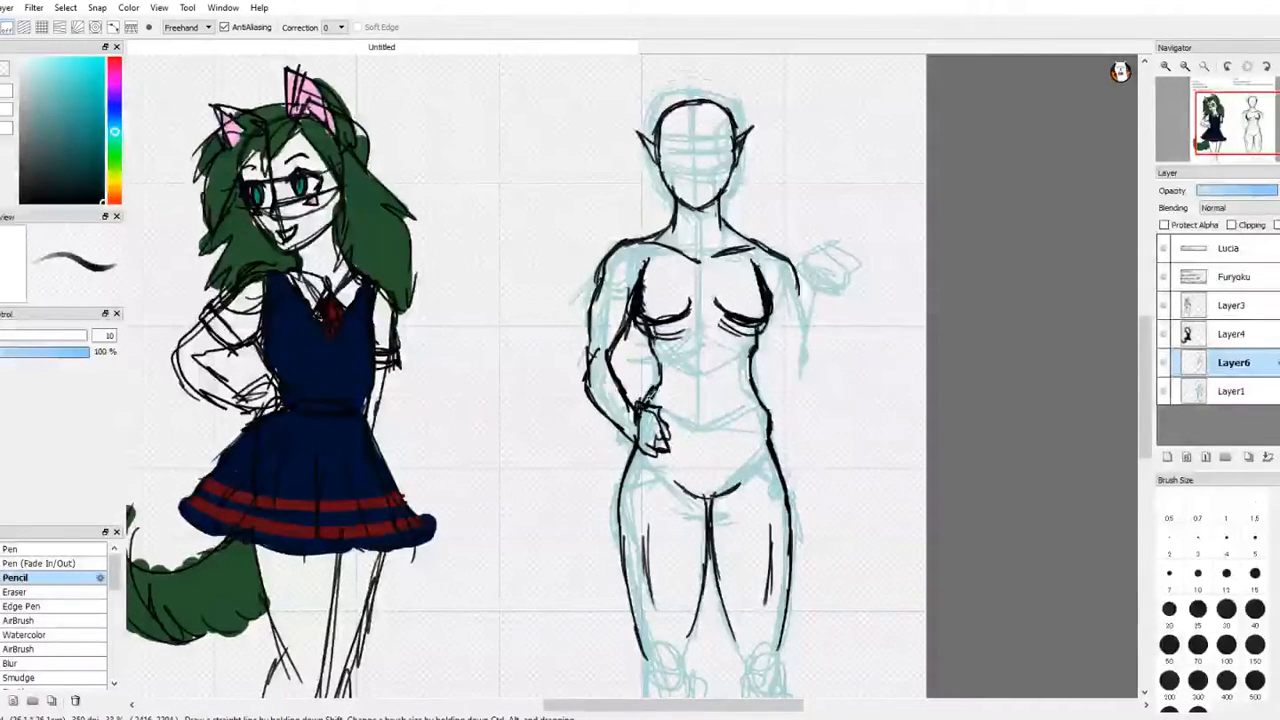
drag(653, 394, 660, 406)
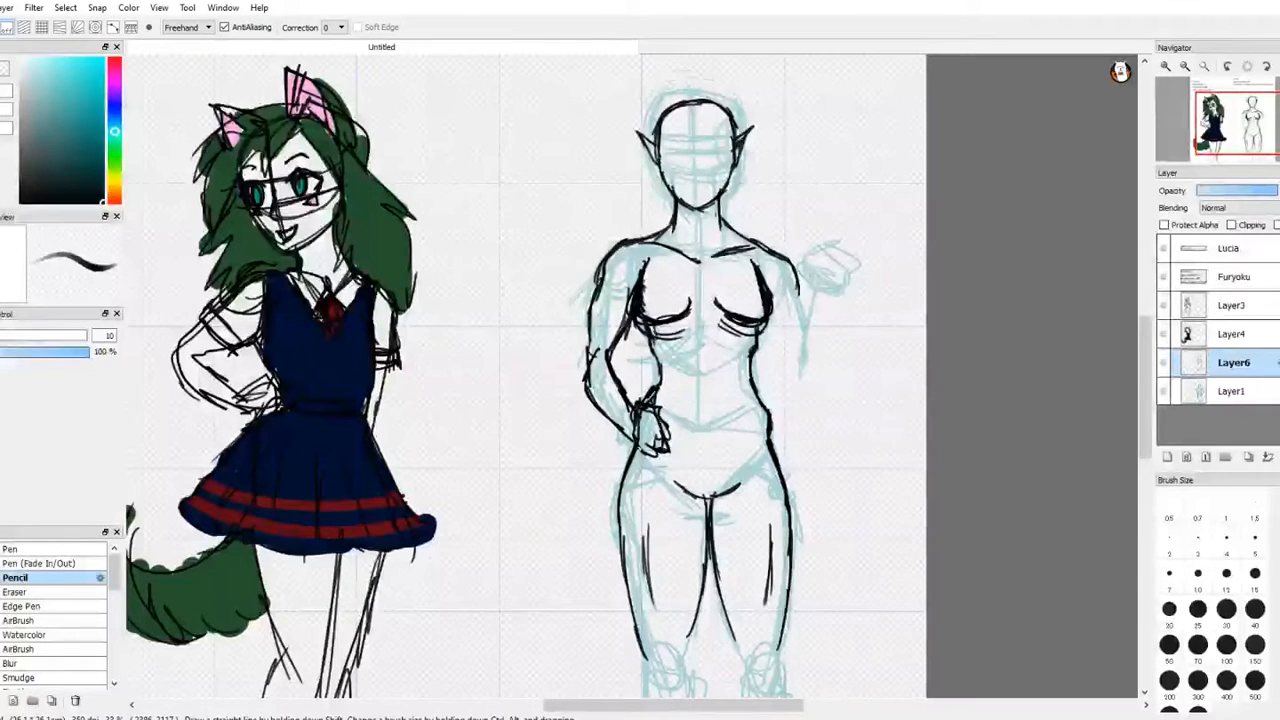
key(e)
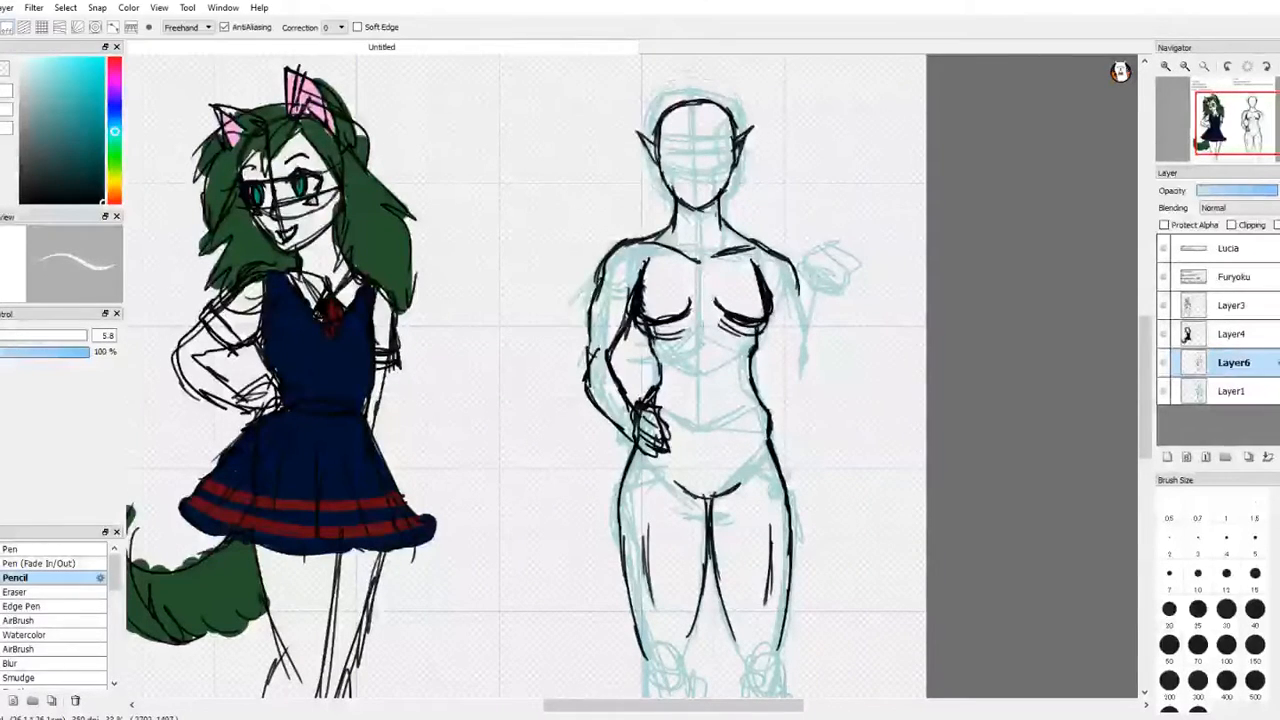
key(e)
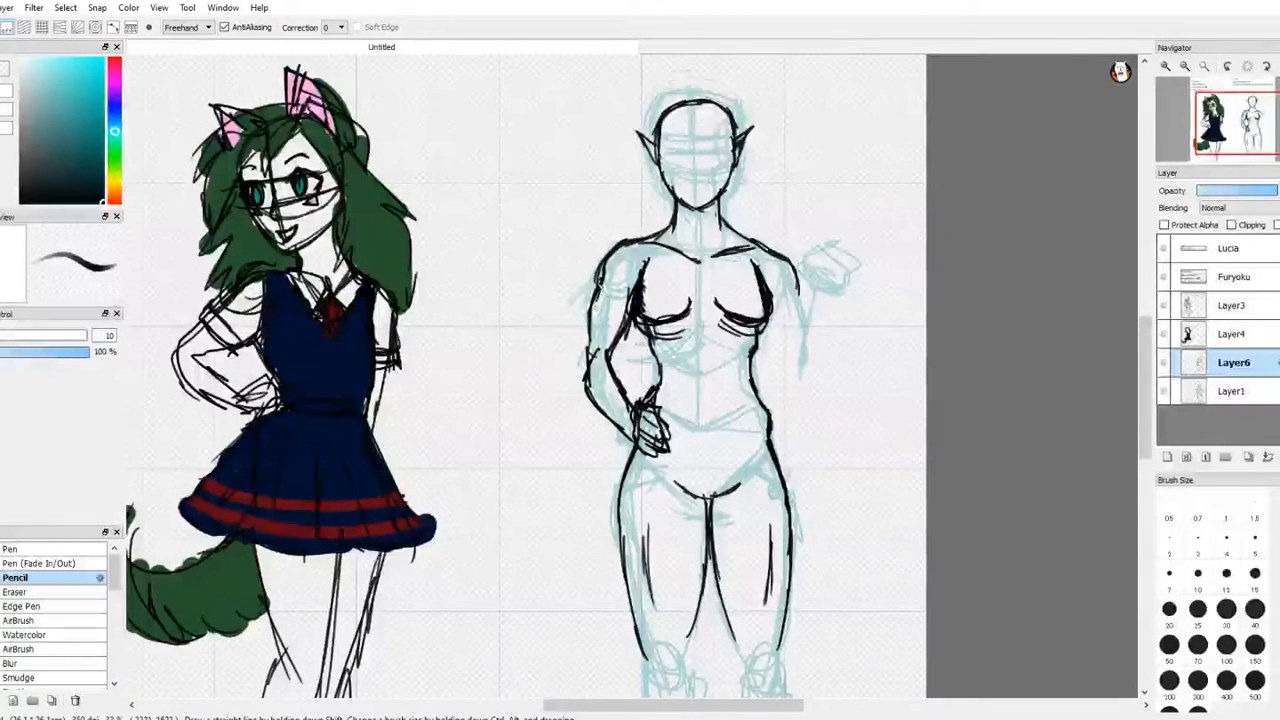
drag(588, 344, 575, 386)
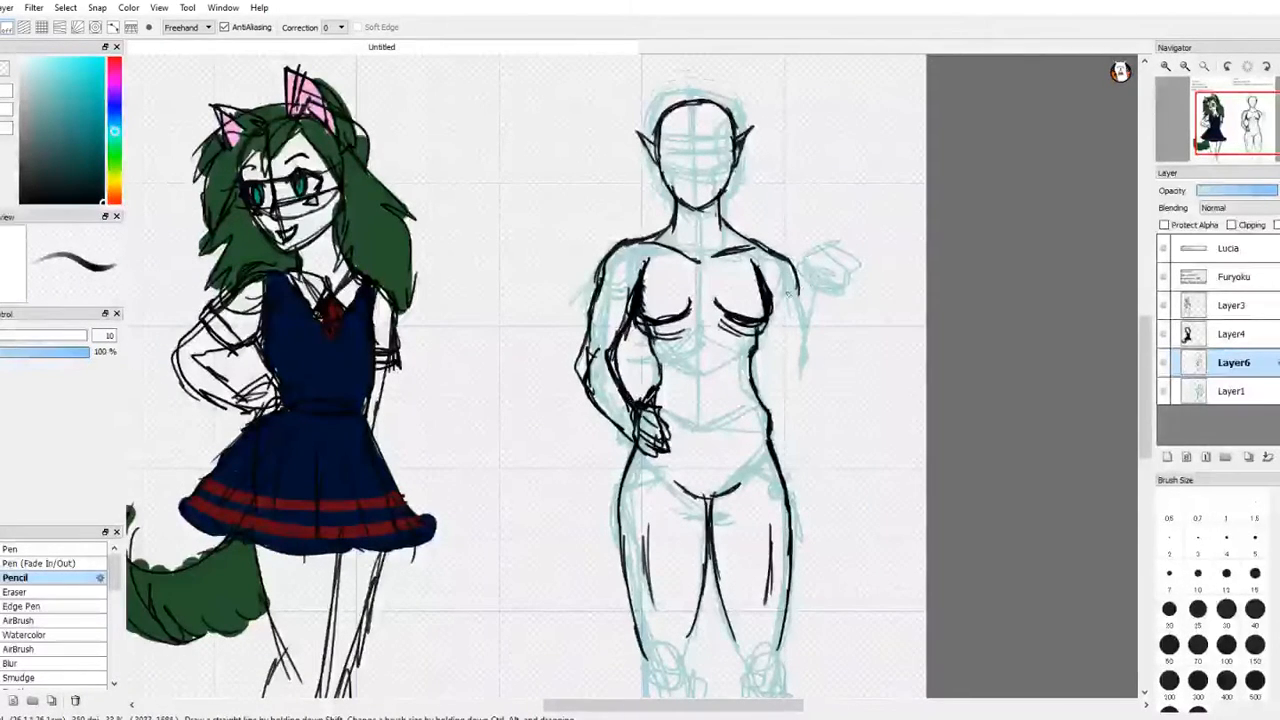
Step: Outline the right-side upper arm and raised forearm in black, and erase the overlapping lines inside the elbow
drag(774, 317, 794, 376)
mouse_move(798, 285)
mouse_down()
mouse_move(793, 378)
mouse_move(824, 338)
mouse_move(792, 378)
mouse_move(826, 350)
mouse_up()
mouse_move(826, 372)
mouse_down()
mouse_move(822, 320)
mouse_move(804, 309)
mouse_up()
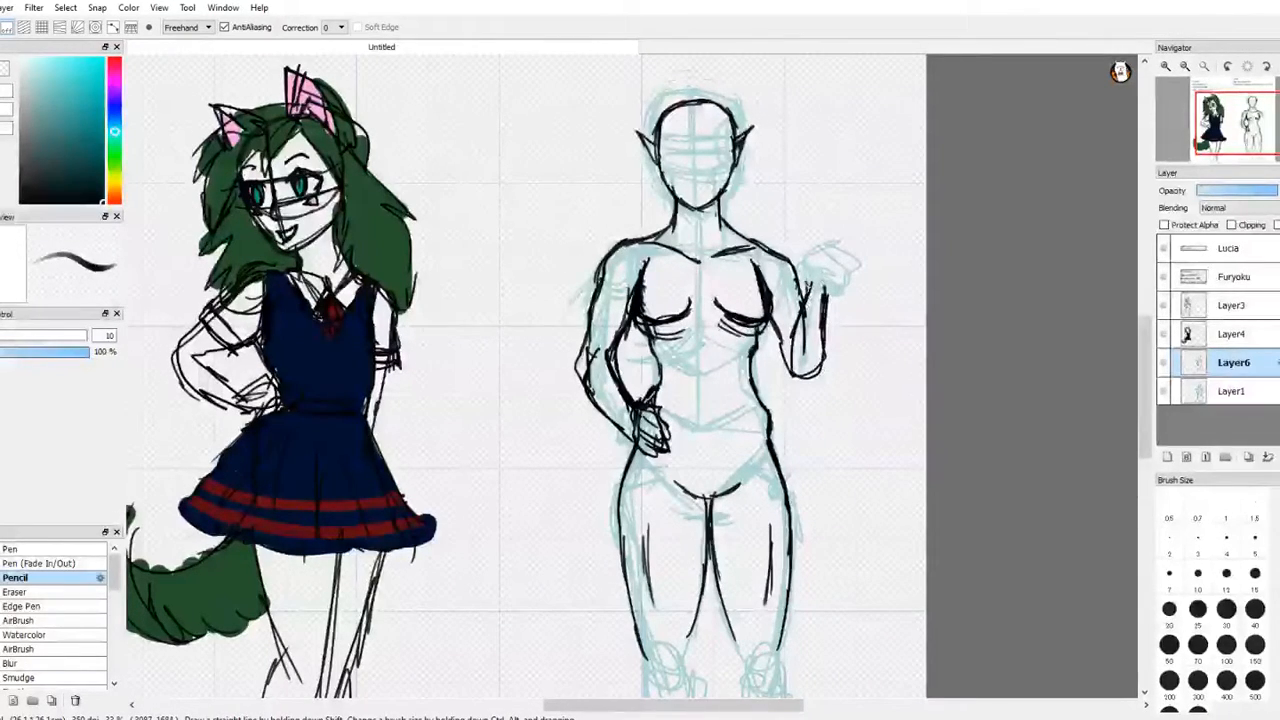
key(e)
key(b)
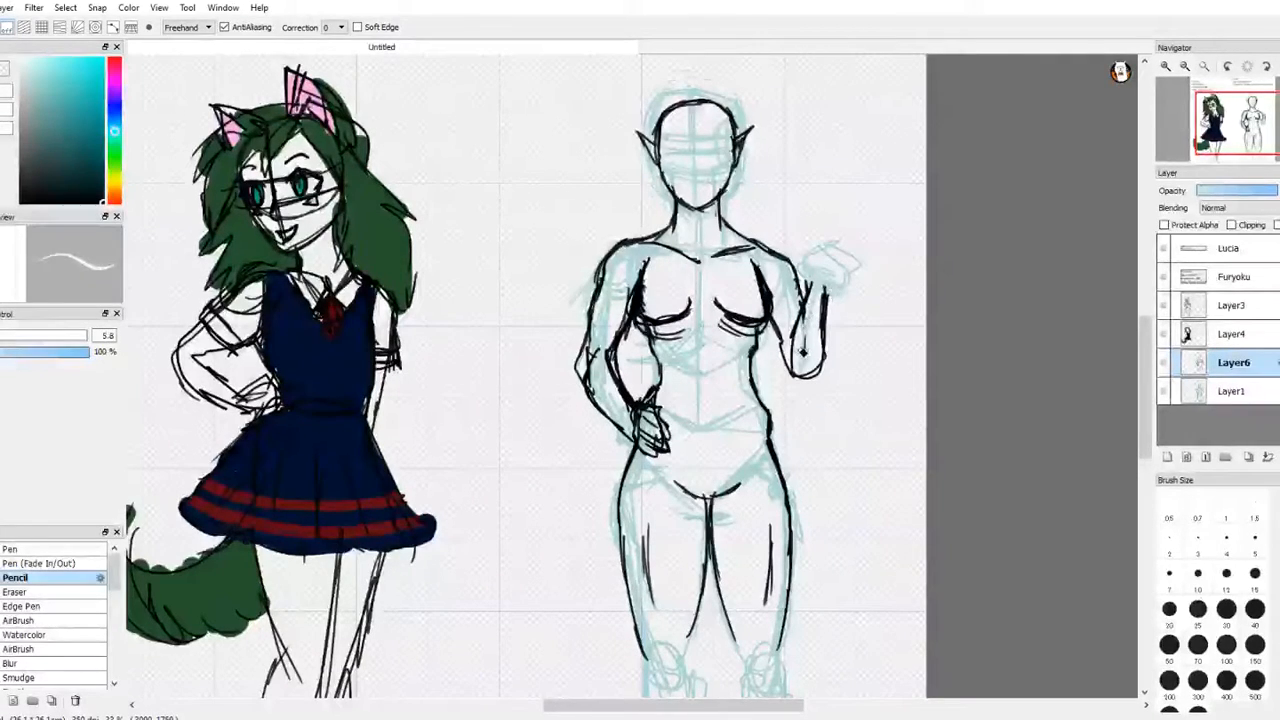
mouse_move(791, 363)
mouse_down()
mouse_move(808, 314)
mouse_move(821, 378)
mouse_up()
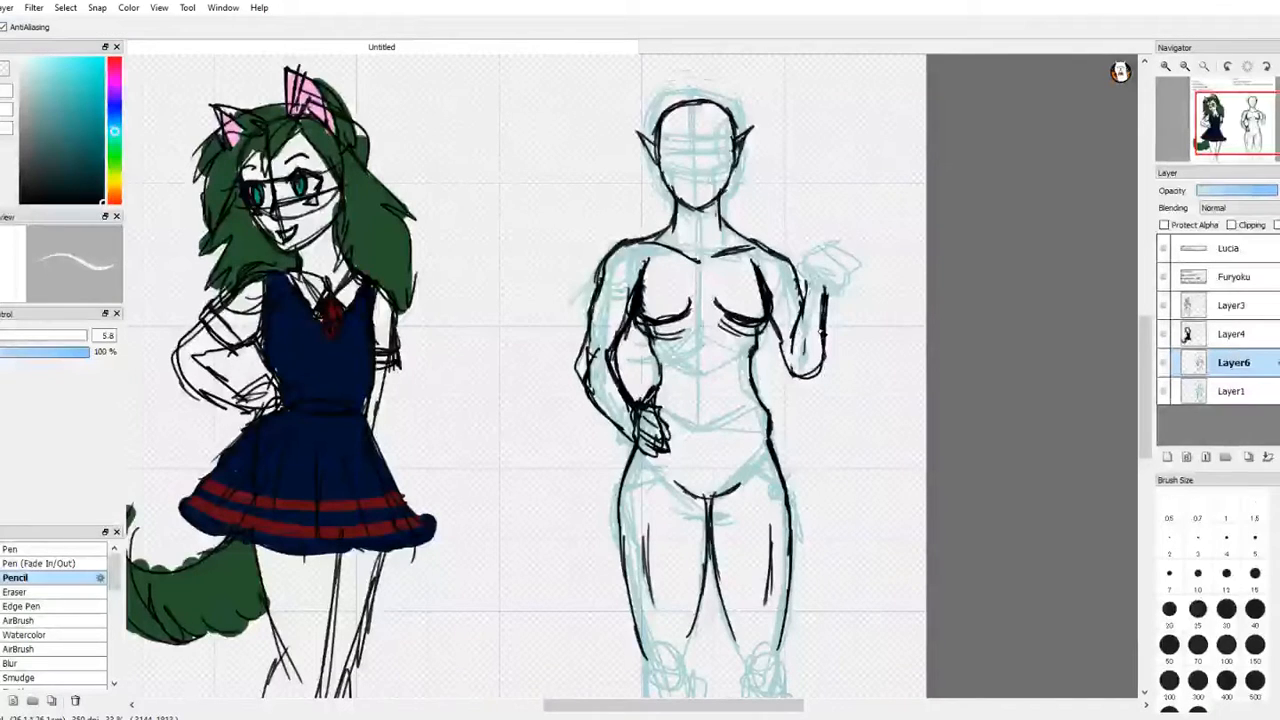
click(4, 71)
key(z)
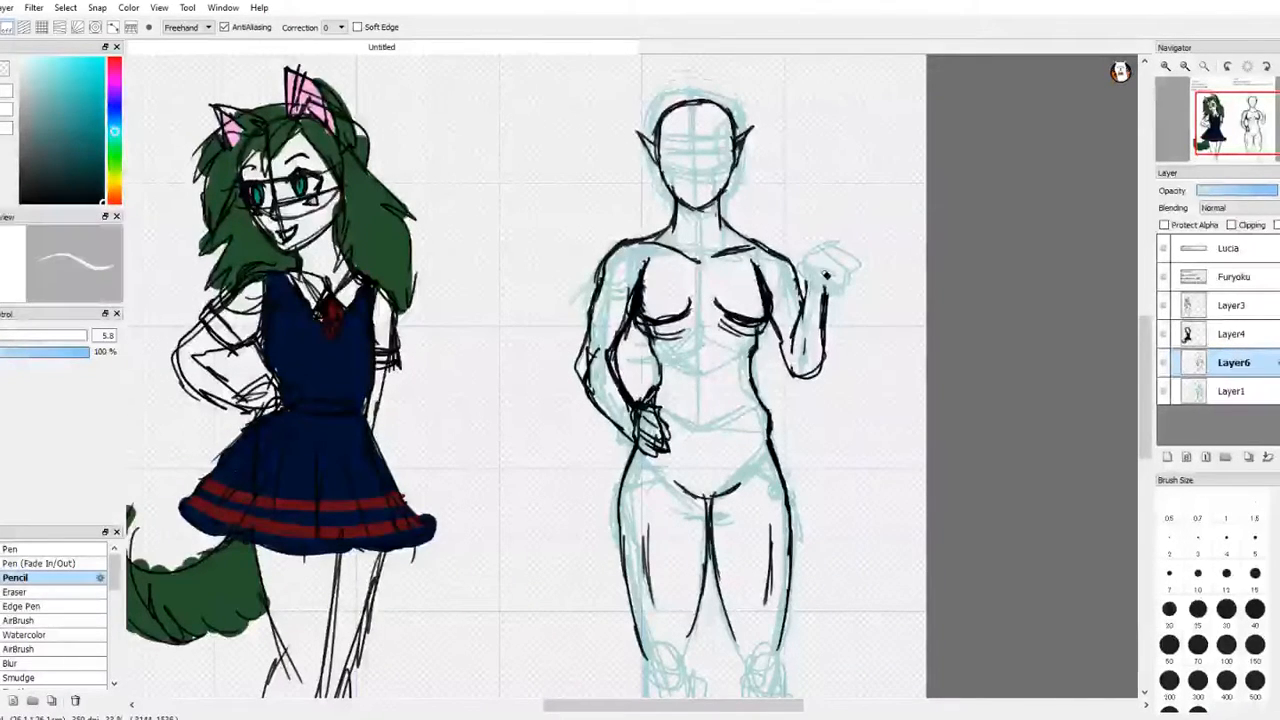
key(z)
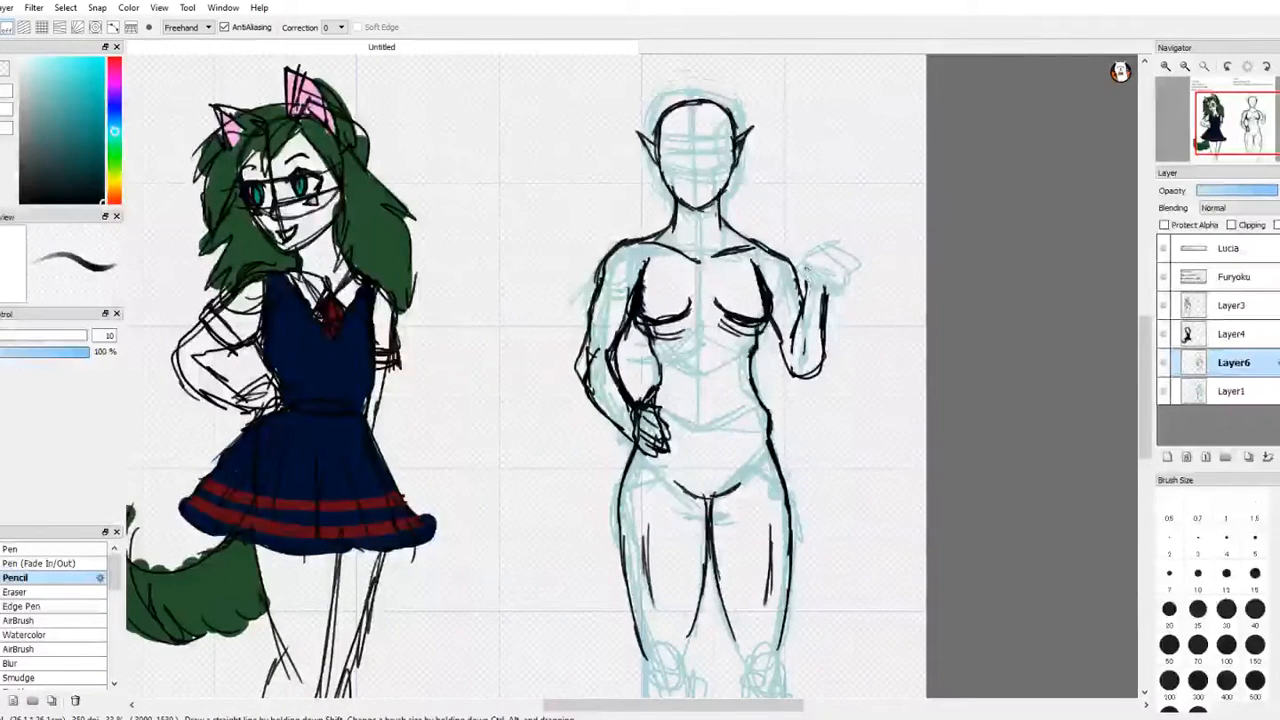
Step: Draw the raised hand with spread, pointed fingers at the end of the right-side forearm
mouse_move(810, 258)
mouse_down()
mouse_move(840, 240)
mouse_move(840, 282)
mouse_up()
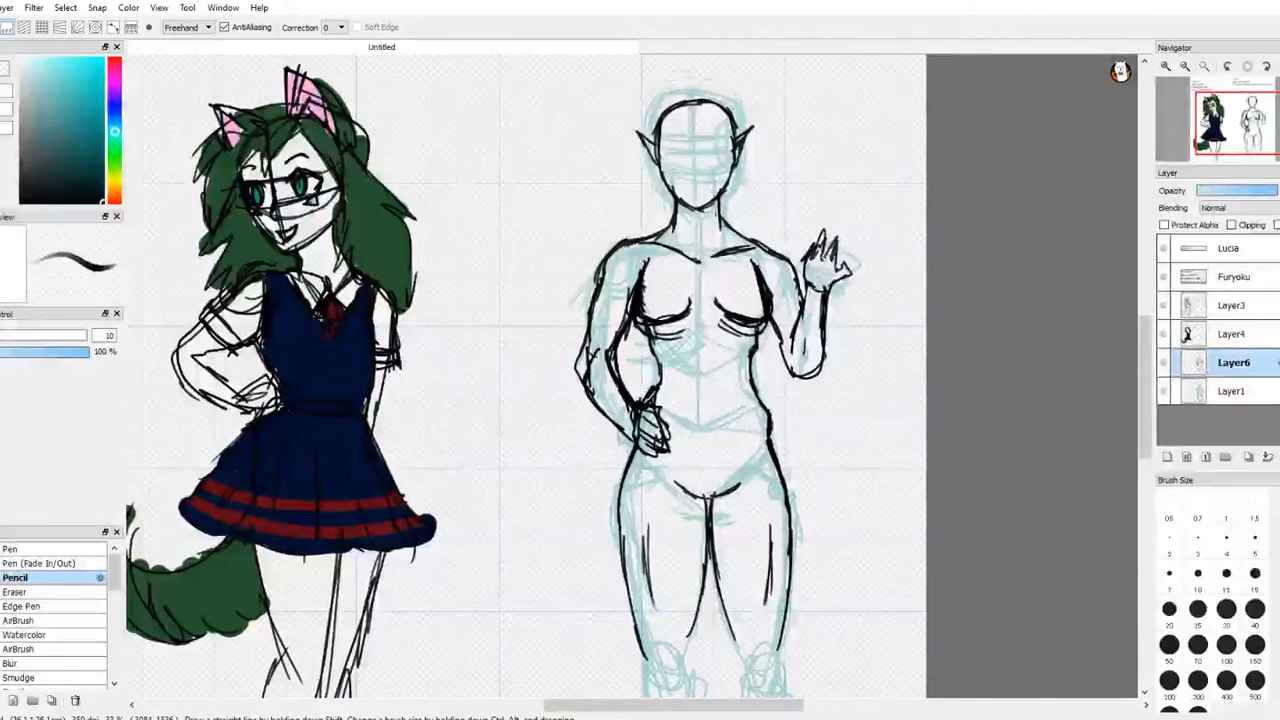
drag(838, 236, 846, 276)
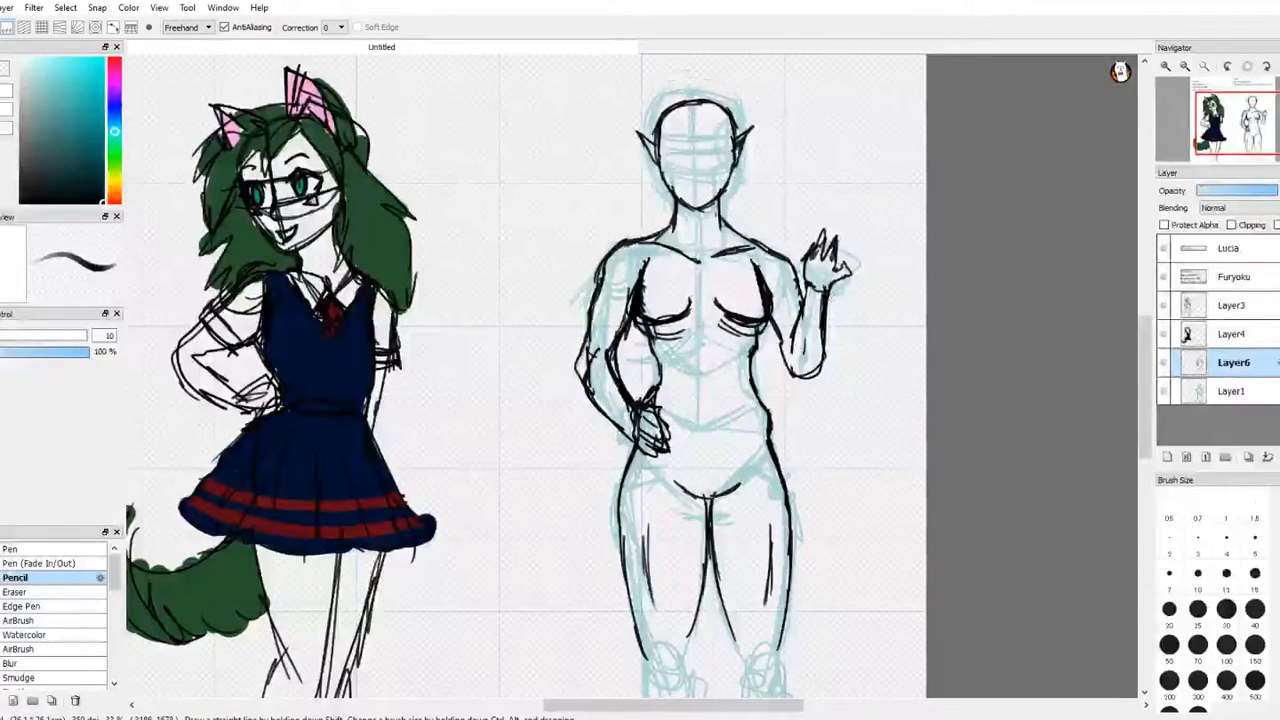
drag(806, 250, 818, 245)
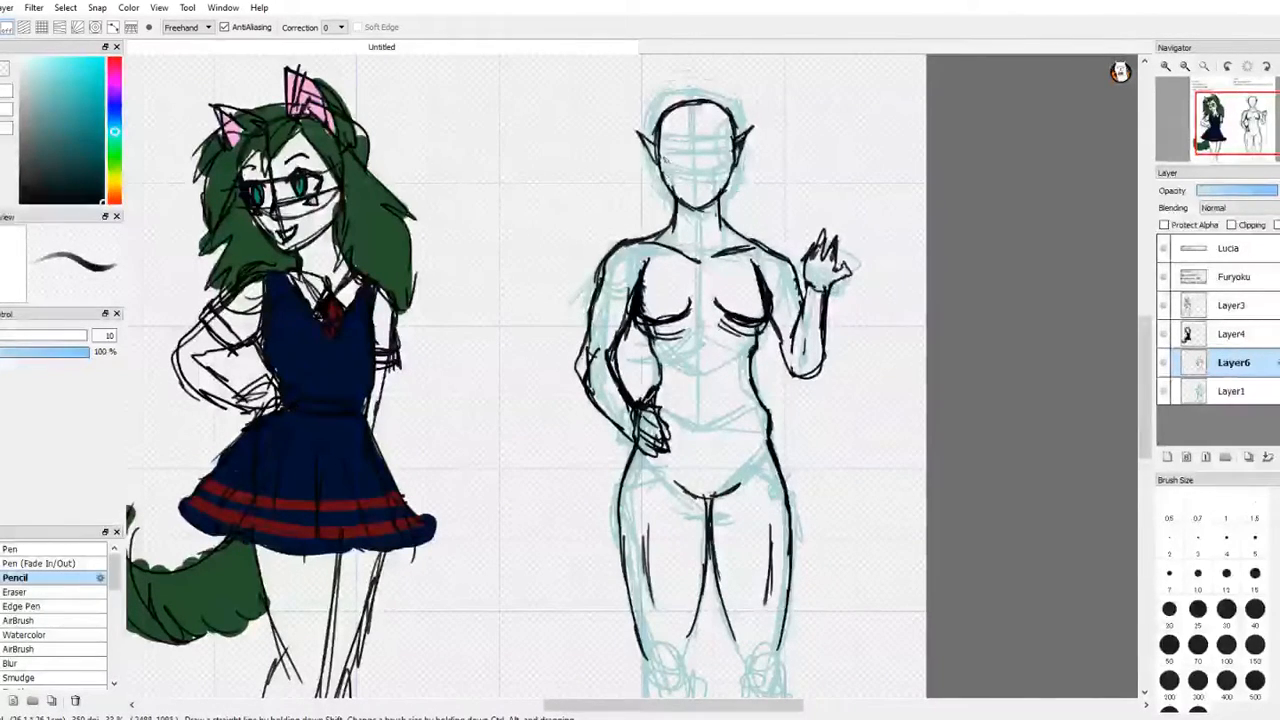
Step: Draw the hairline, facial features, a choker with a round pendant, and the V-neckline and shoulder edges of the top
drag(666, 157, 671, 186)
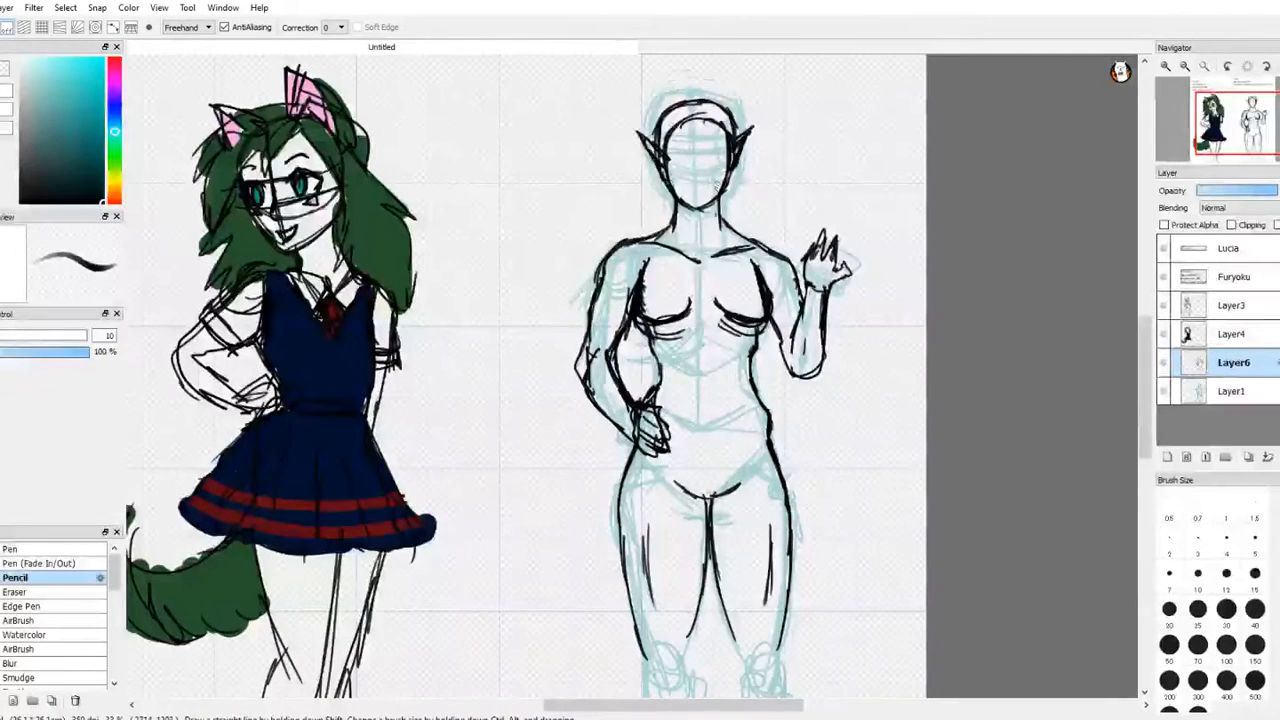
mouse_move(686, 192)
mouse_down()
mouse_move(710, 191)
mouse_move(689, 194)
mouse_up()
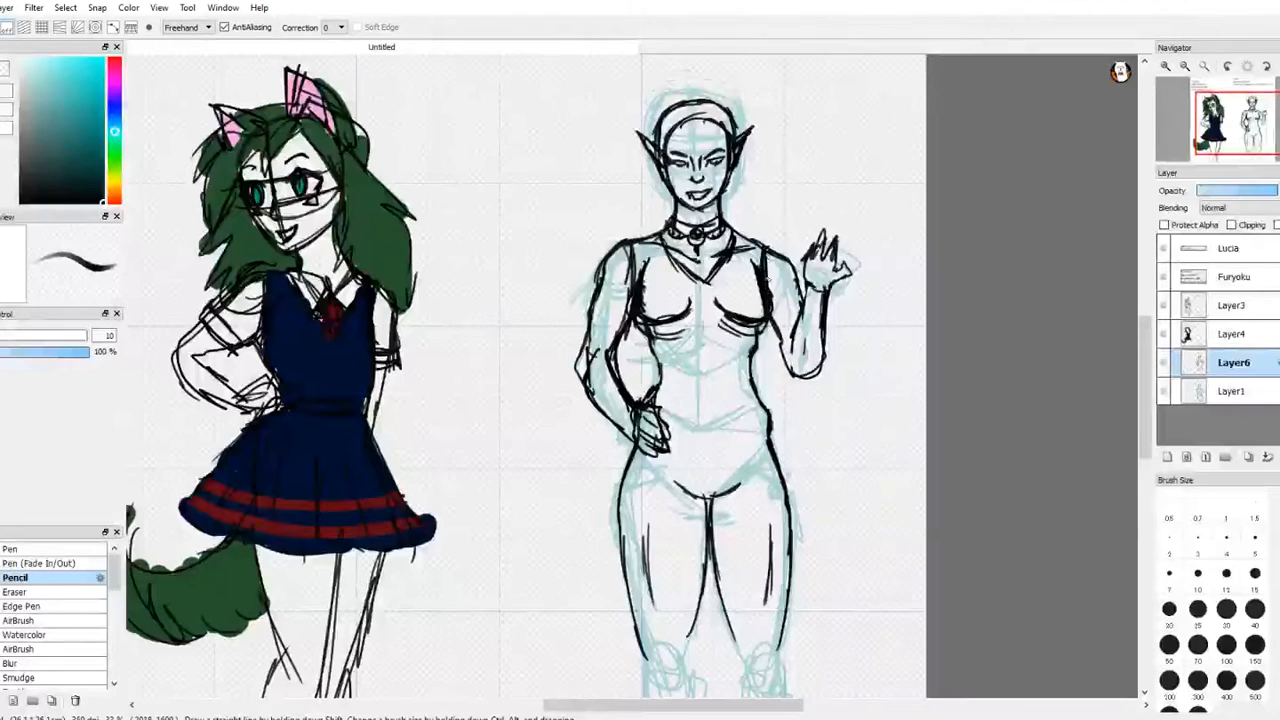
key(e)
mouse_move(768, 281)
mouse_down()
mouse_move(764, 256)
mouse_move(743, 246)
mouse_up()
key(ctrl+z)
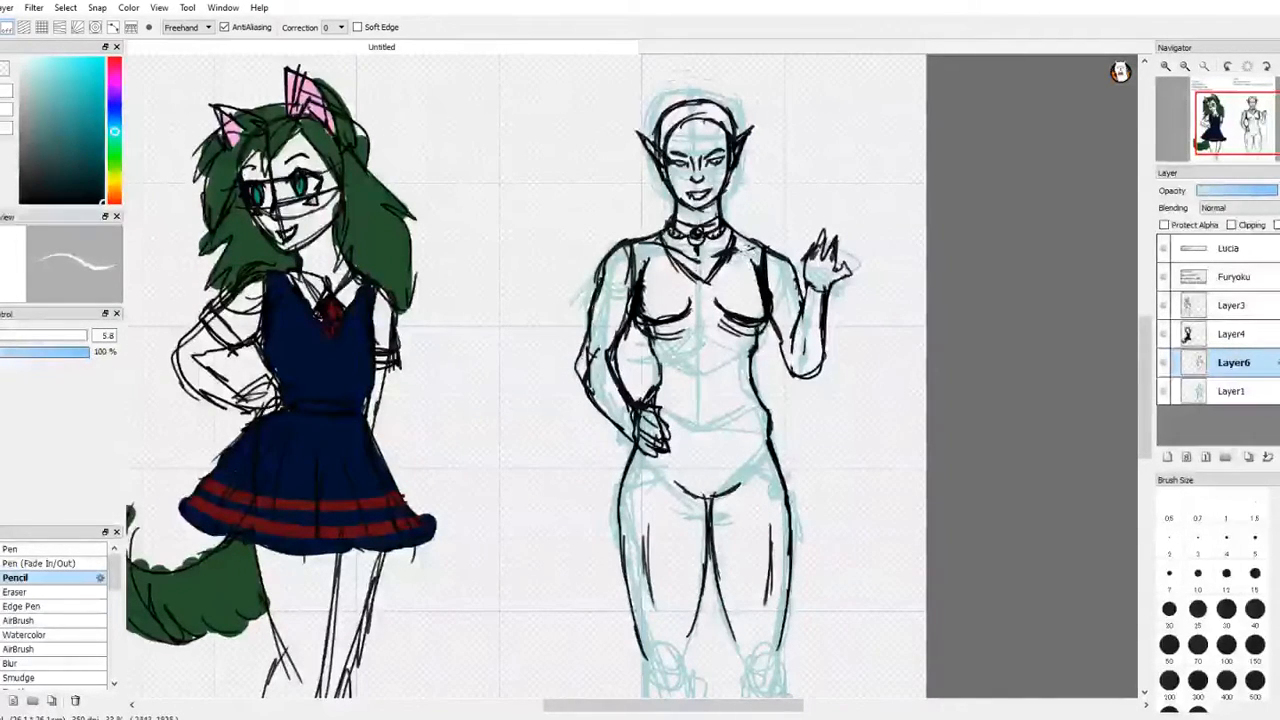
key(ctrl+z)
drag(644, 289, 650, 272)
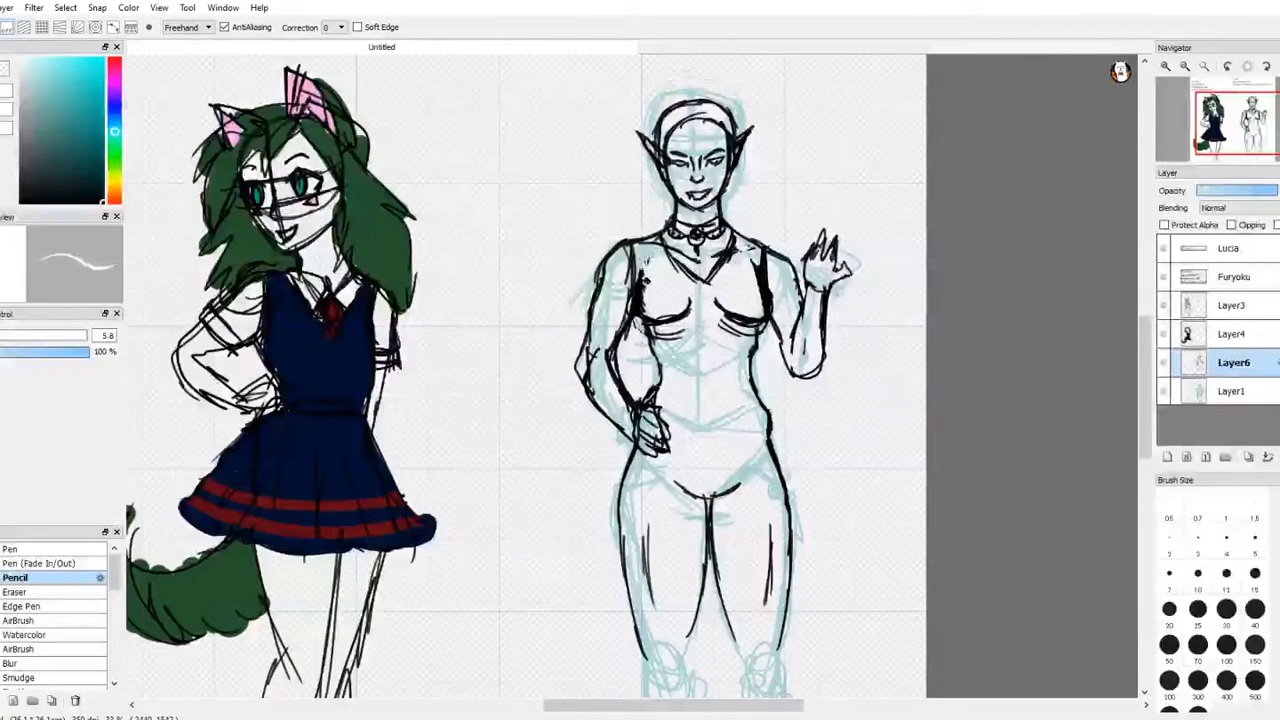
key(ctrl+z)
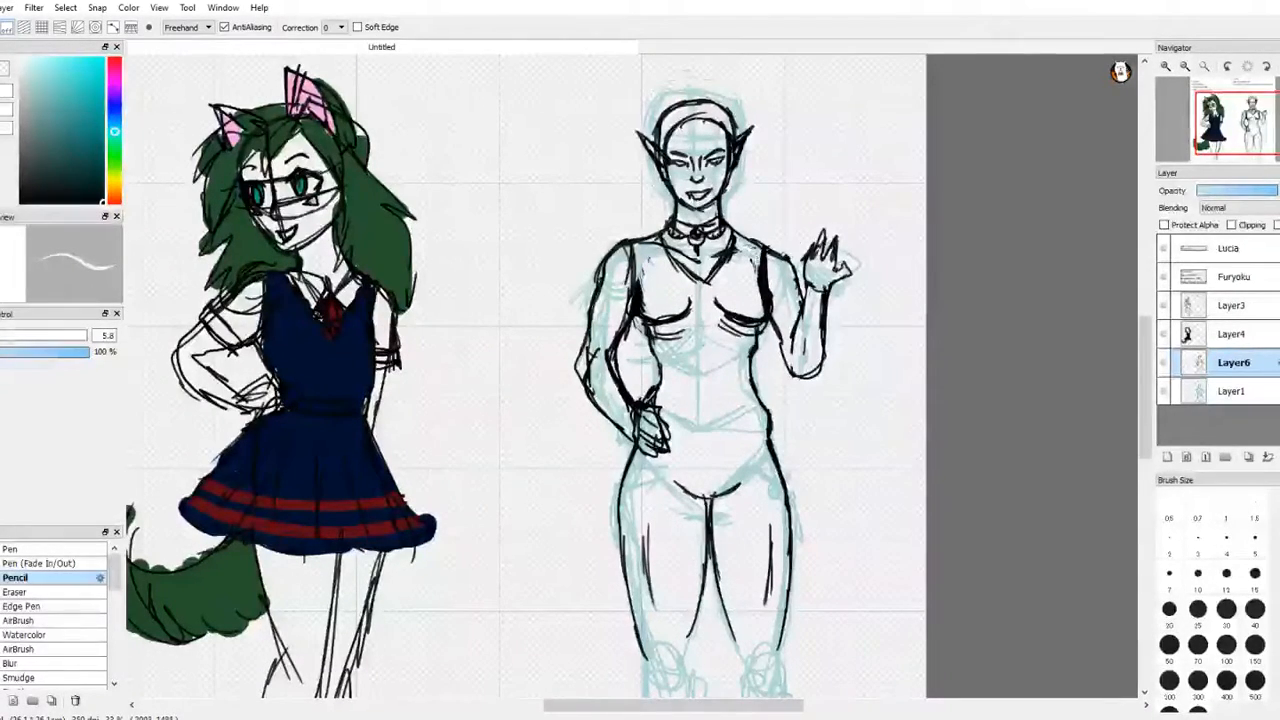
Step: Draw swept bangs across the forehead and a long braid falling over the right-side shoulder to the chest
key(b)
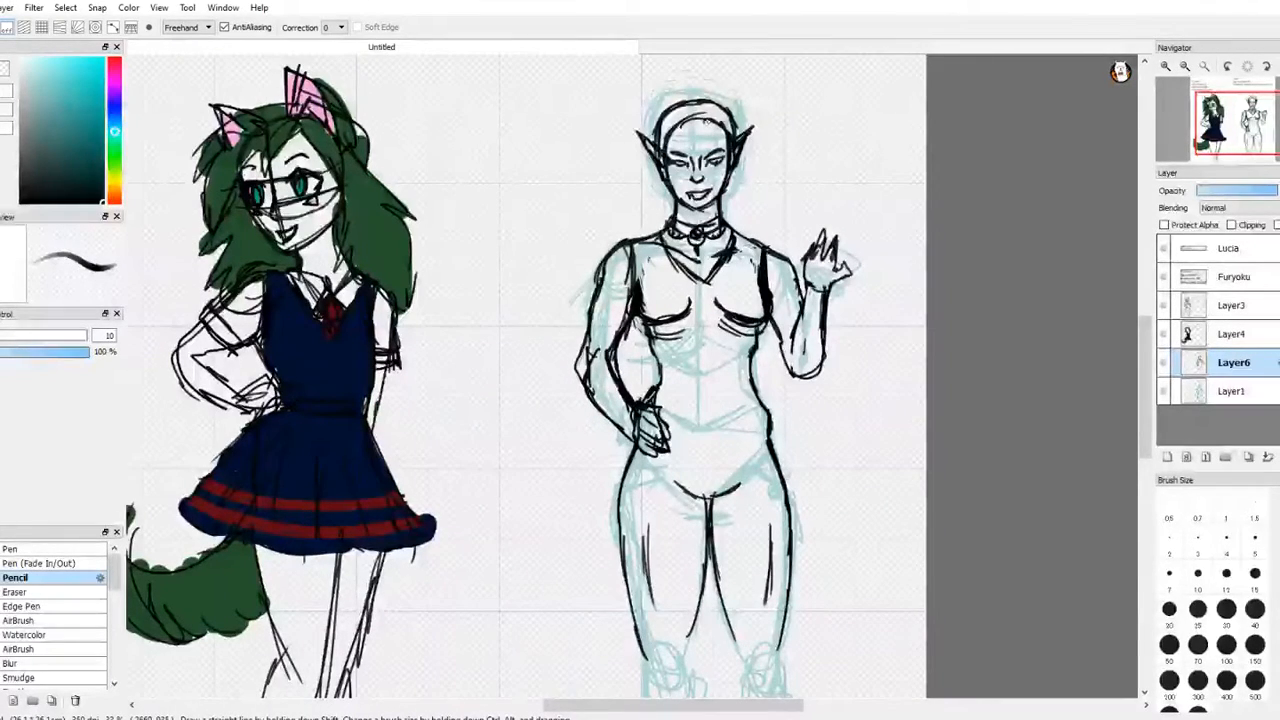
mouse_move(677, 146)
mouse_down()
mouse_move(722, 121)
mouse_move(680, 139)
mouse_move(684, 184)
mouse_up()
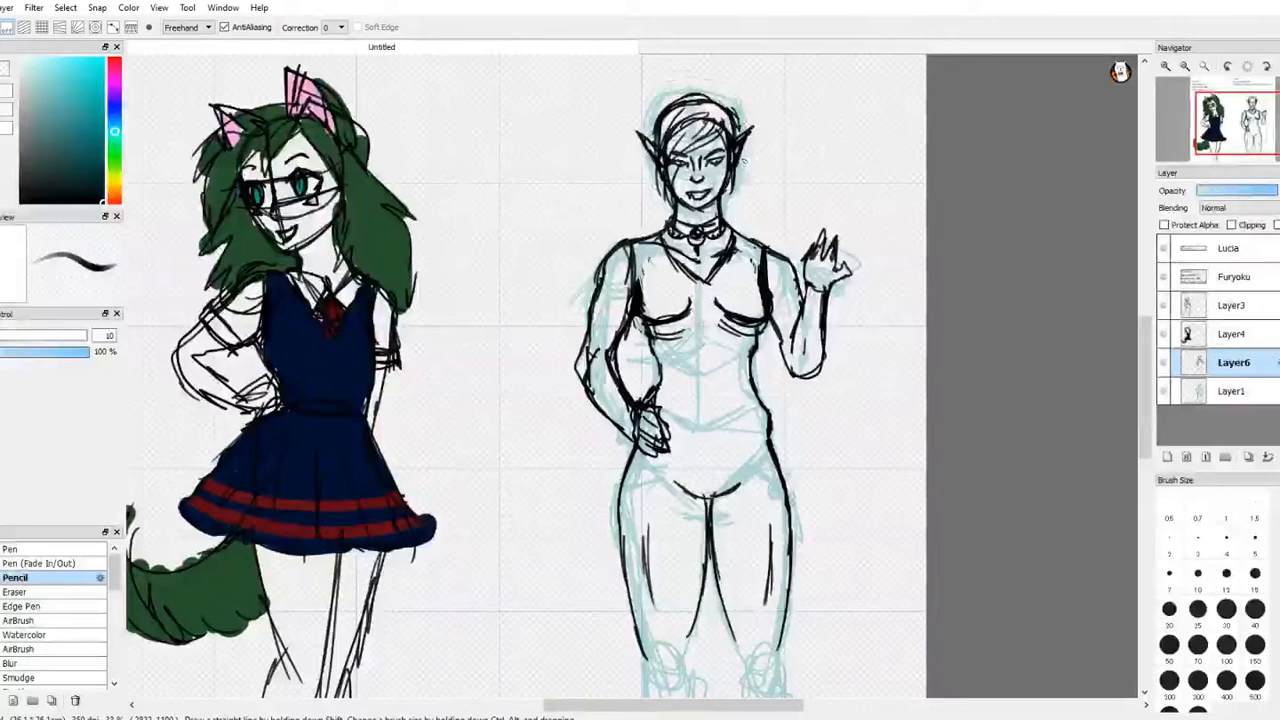
drag(740, 158, 748, 306)
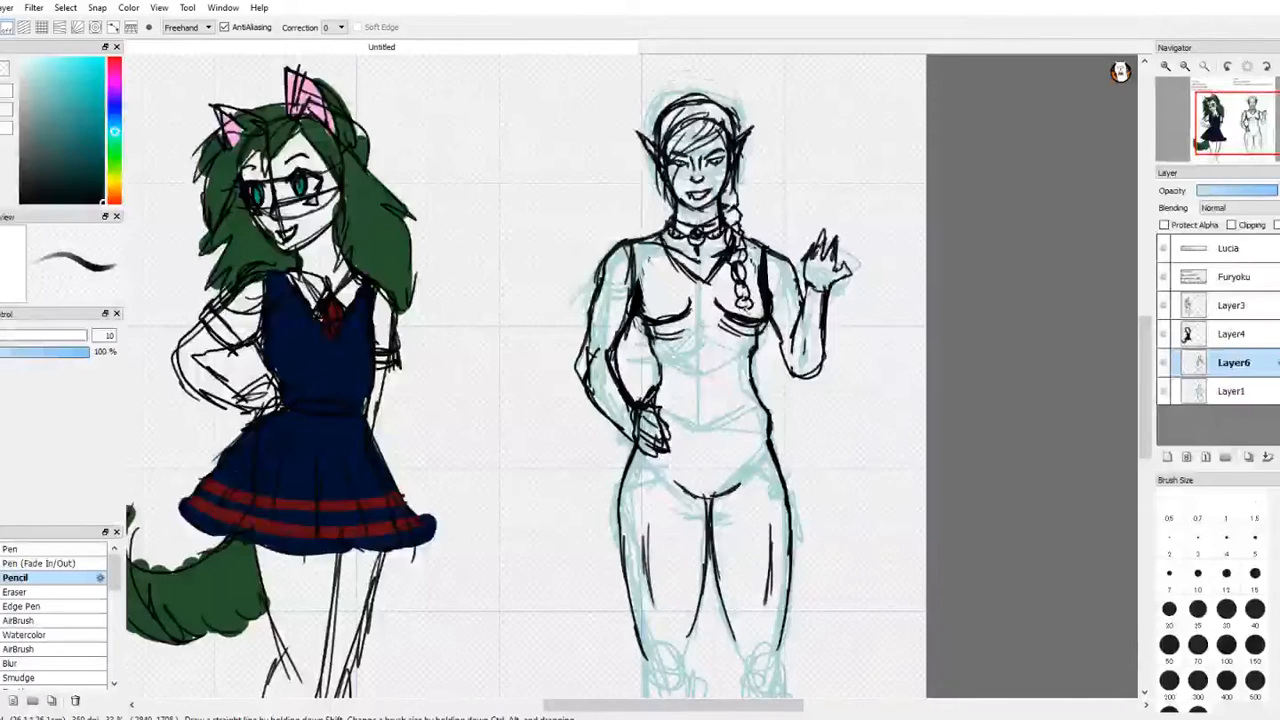
Step: Erase the first braid, redraw it from the ear down to the chest, and clean the body lines crossing it
key(e)
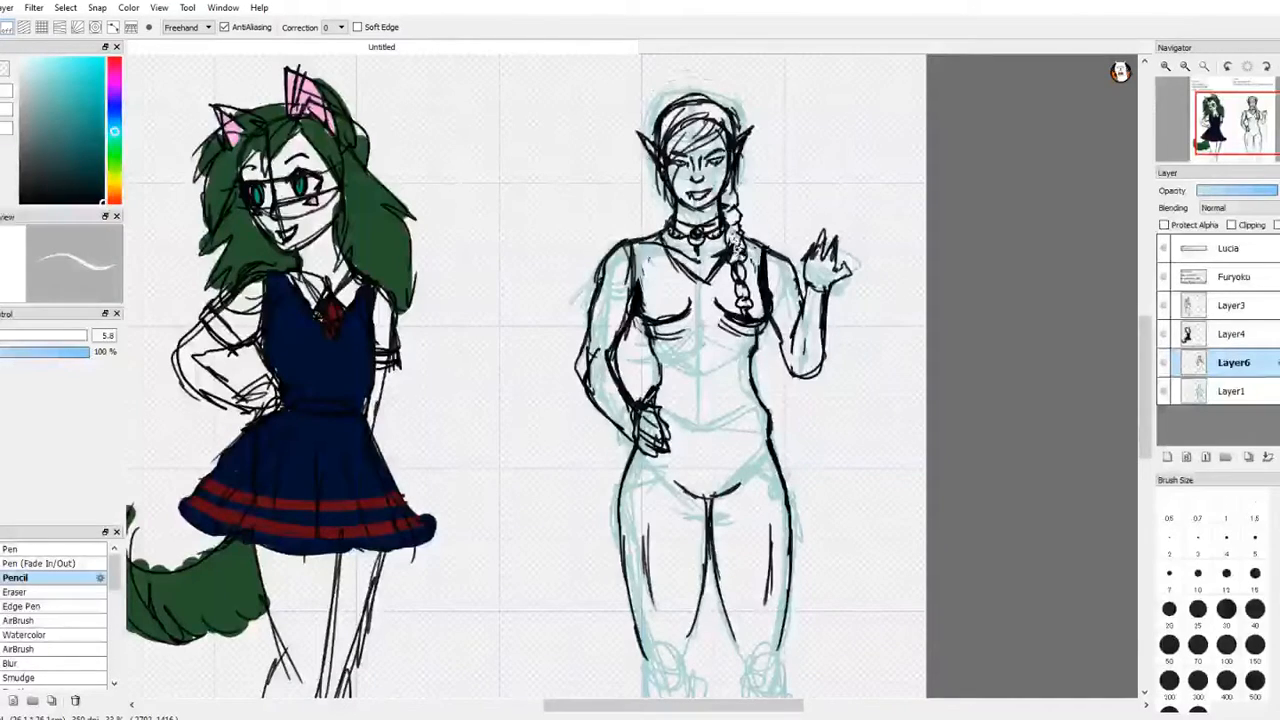
key(e)
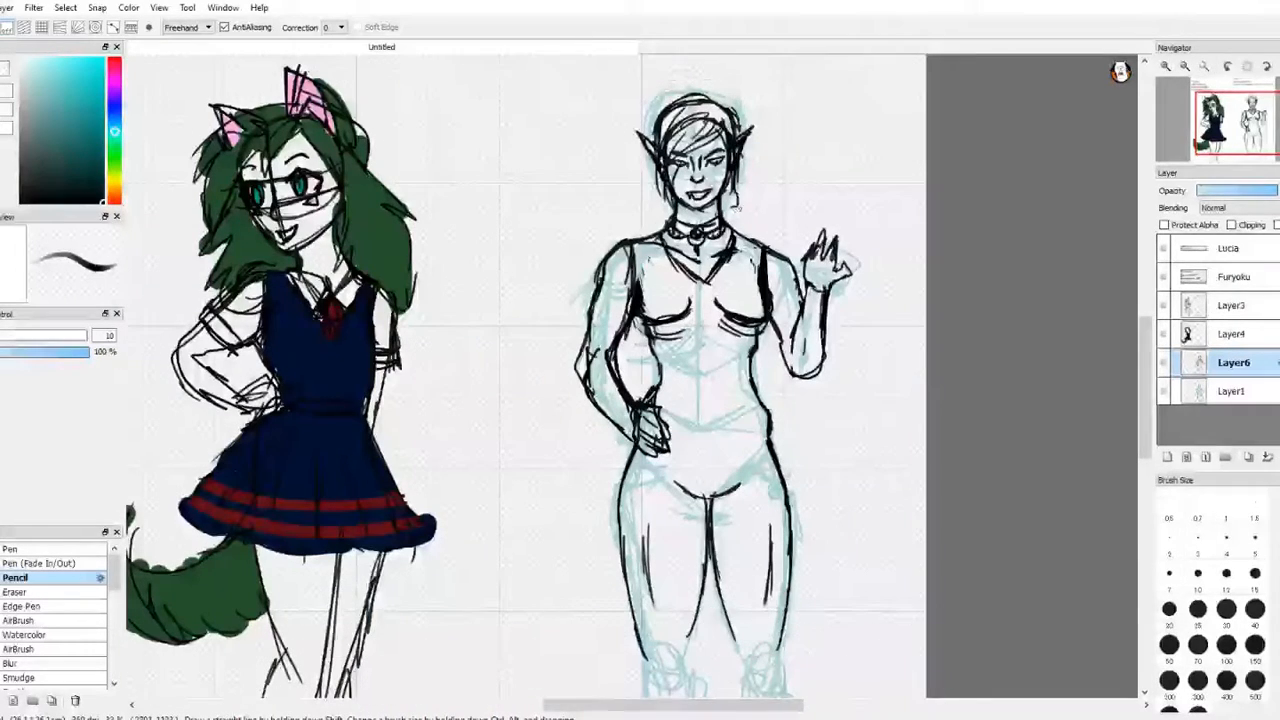
drag(740, 214, 734, 222)
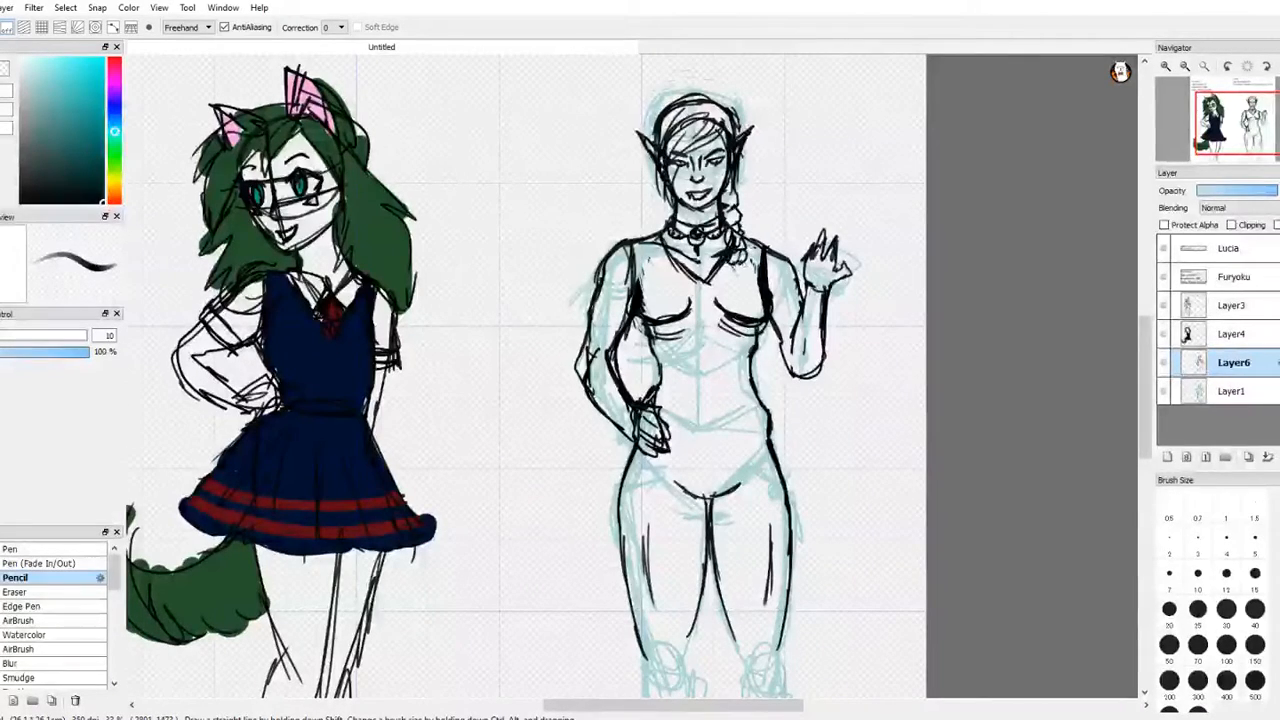
drag(742, 261, 742, 305)
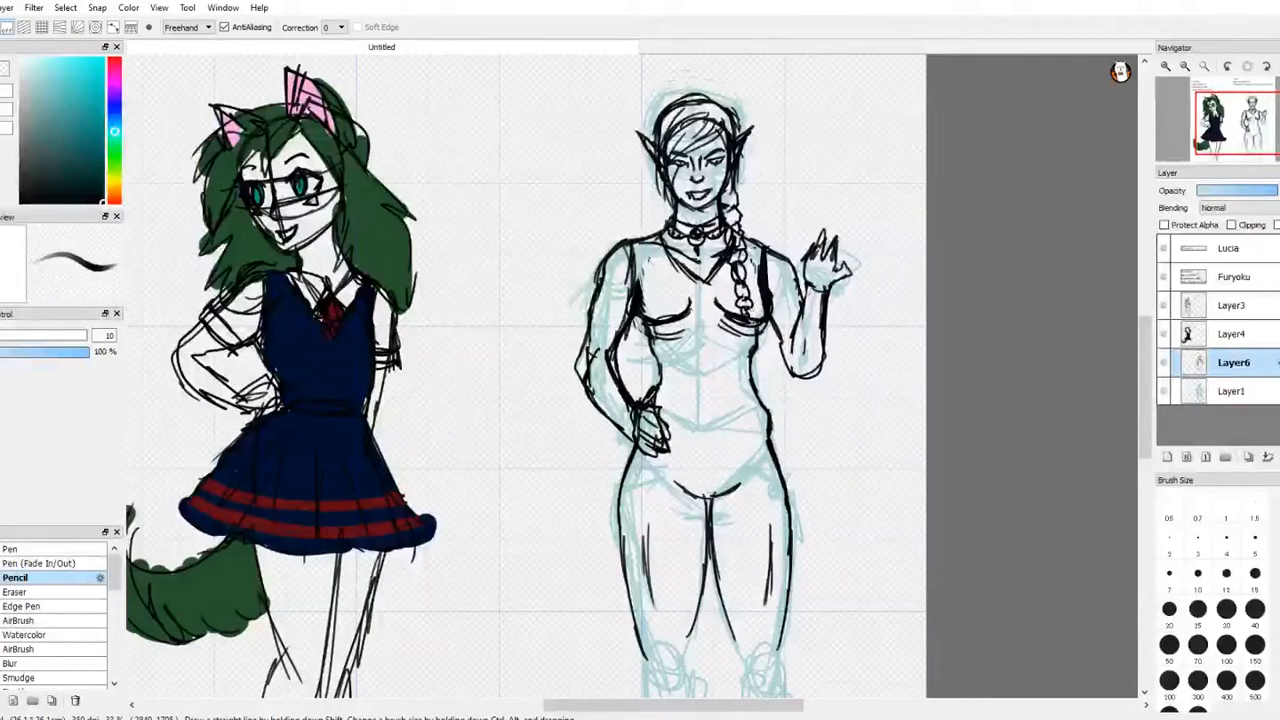
key(e)
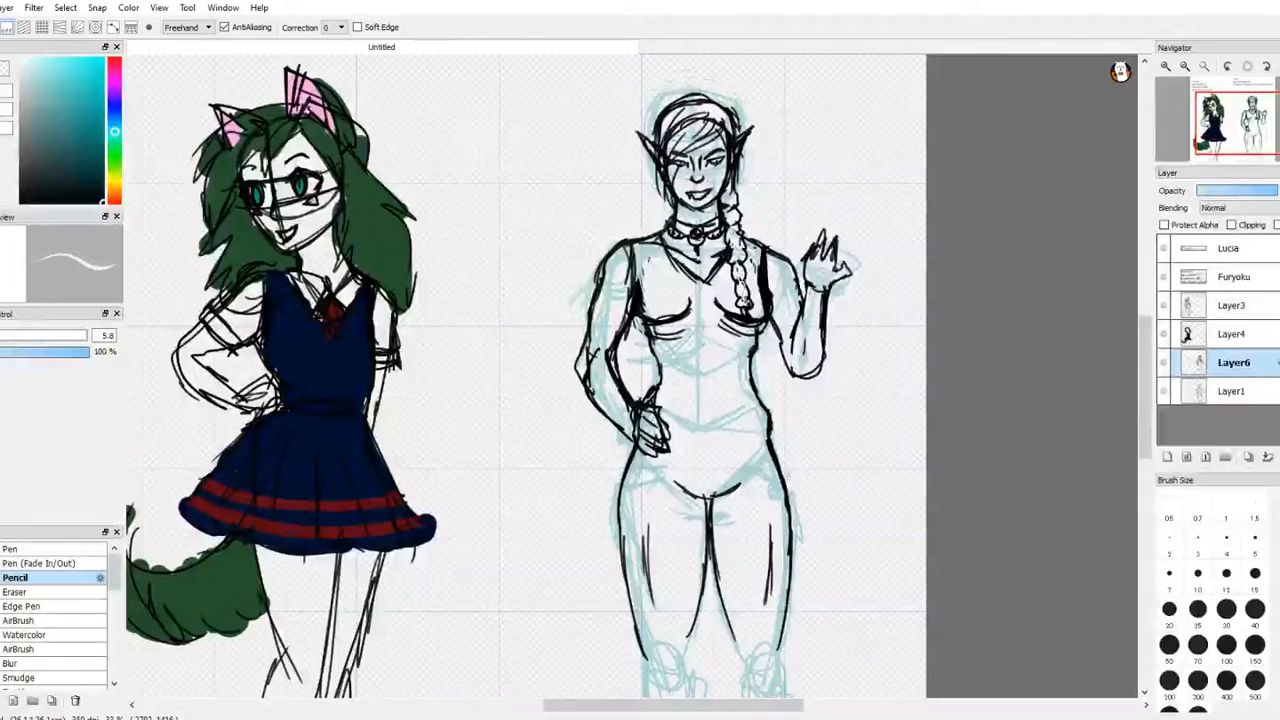
key(e)
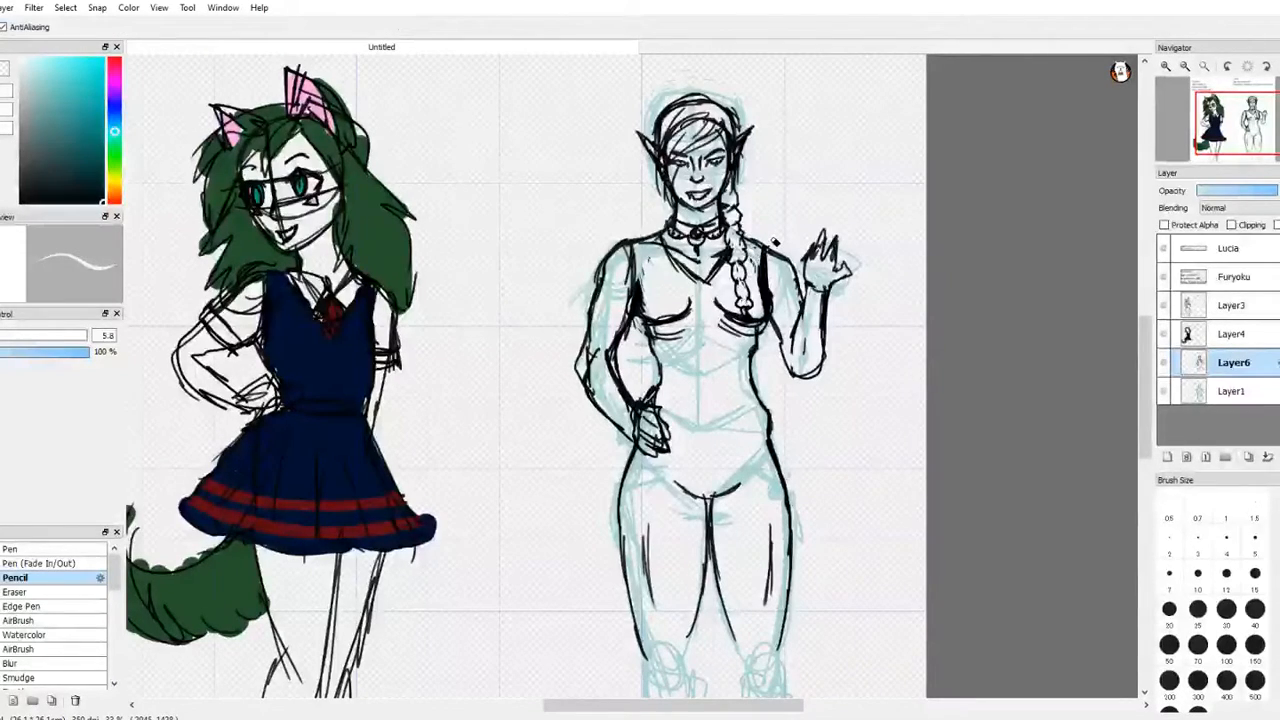
key(ctrl+z)
key(b)
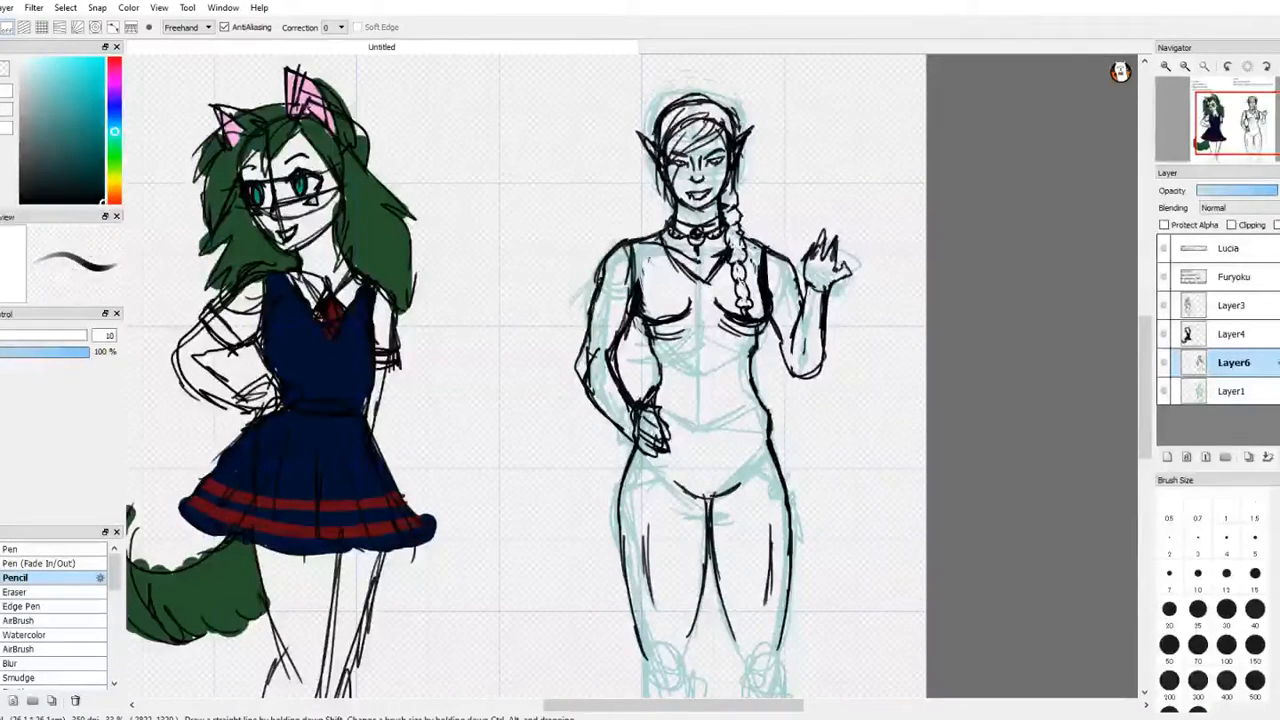
key(e)
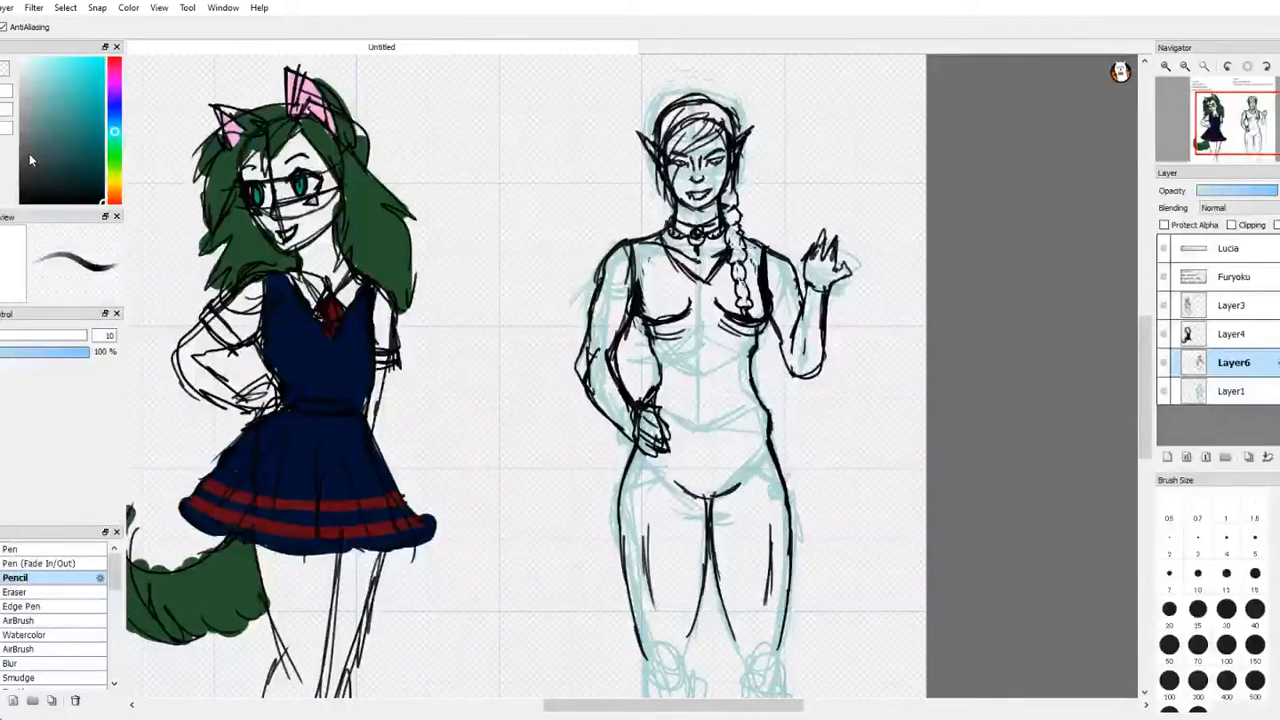
key(e)
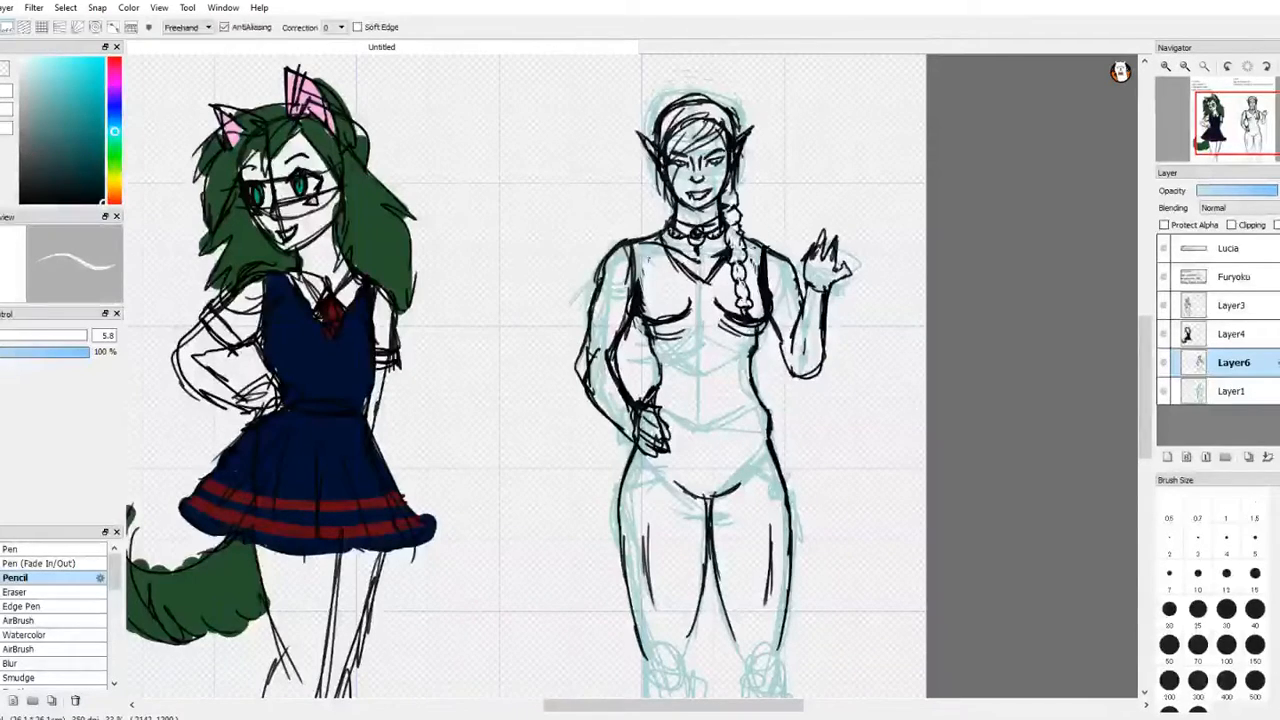
Step: Draw the loose top with a deeper V-neckline, baggy sides at the waist, and a creased lower hem
key(e)
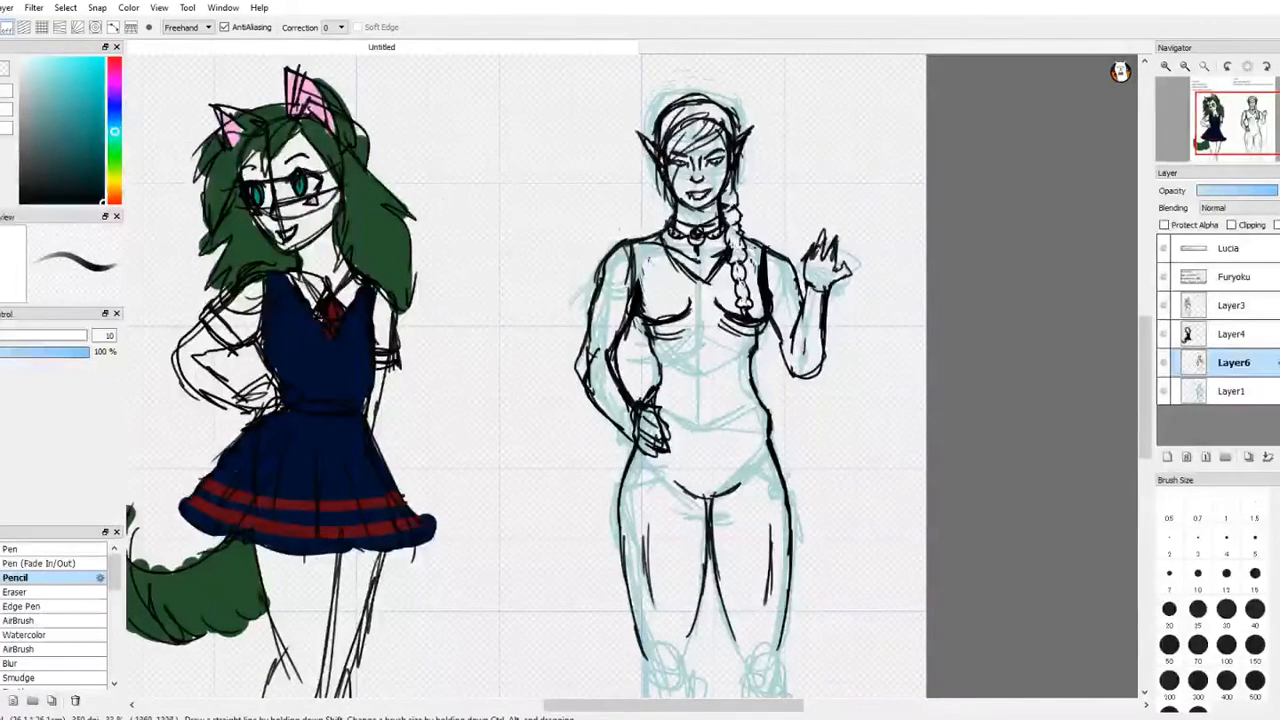
mouse_move(667, 244)
mouse_down()
mouse_move(715, 299)
mouse_move(640, 382)
mouse_up()
mouse_move(660, 328)
mouse_down()
mouse_move(638, 380)
mouse_move(688, 389)
mouse_move(744, 362)
mouse_move(749, 381)
mouse_up()
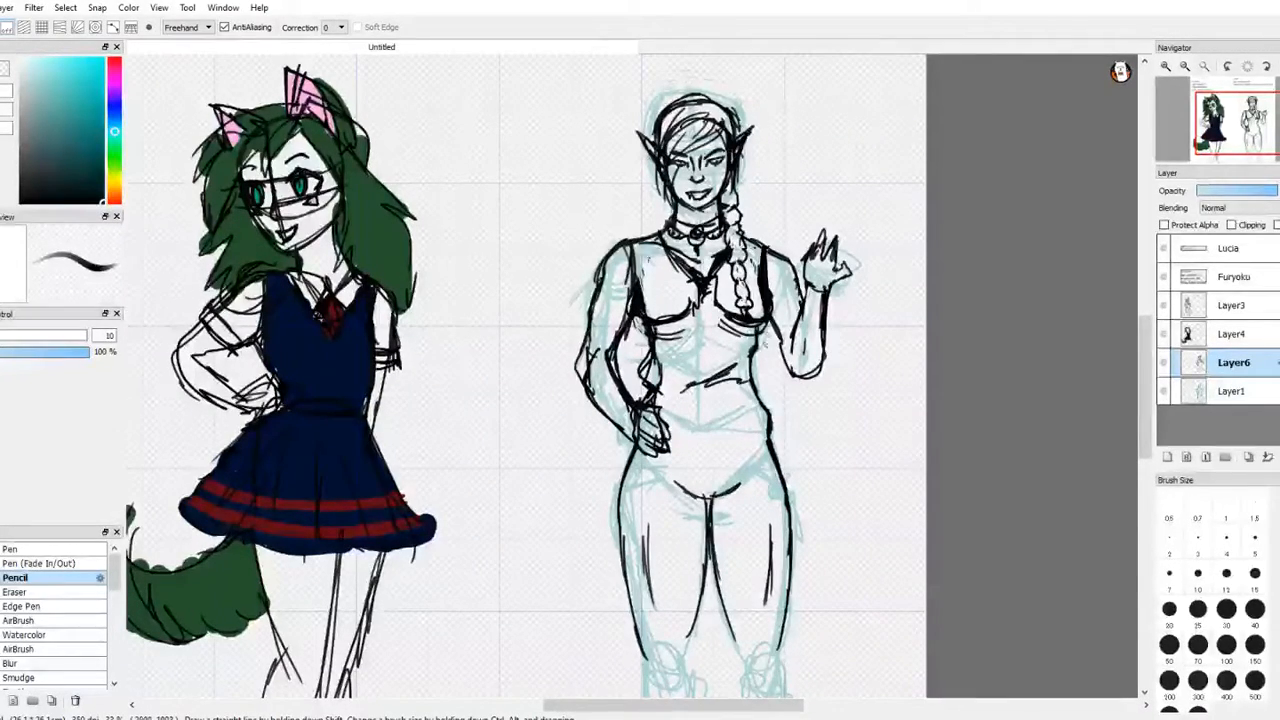
drag(766, 321, 758, 371)
drag(768, 362, 756, 383)
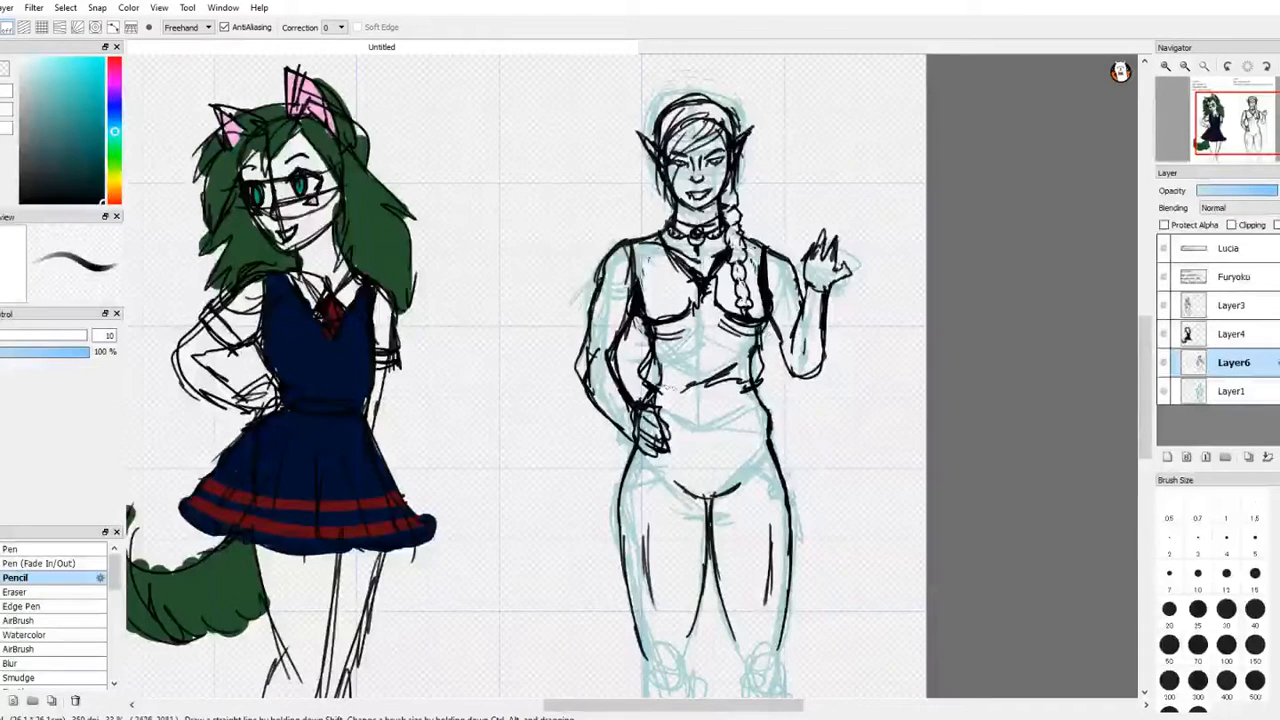
mouse_move(674, 392)
mouse_down()
mouse_move(764, 372)
mouse_move(670, 394)
mouse_up()
mouse_move(680, 386)
mouse_down()
mouse_move(654, 394)
mouse_move(712, 384)
mouse_up()
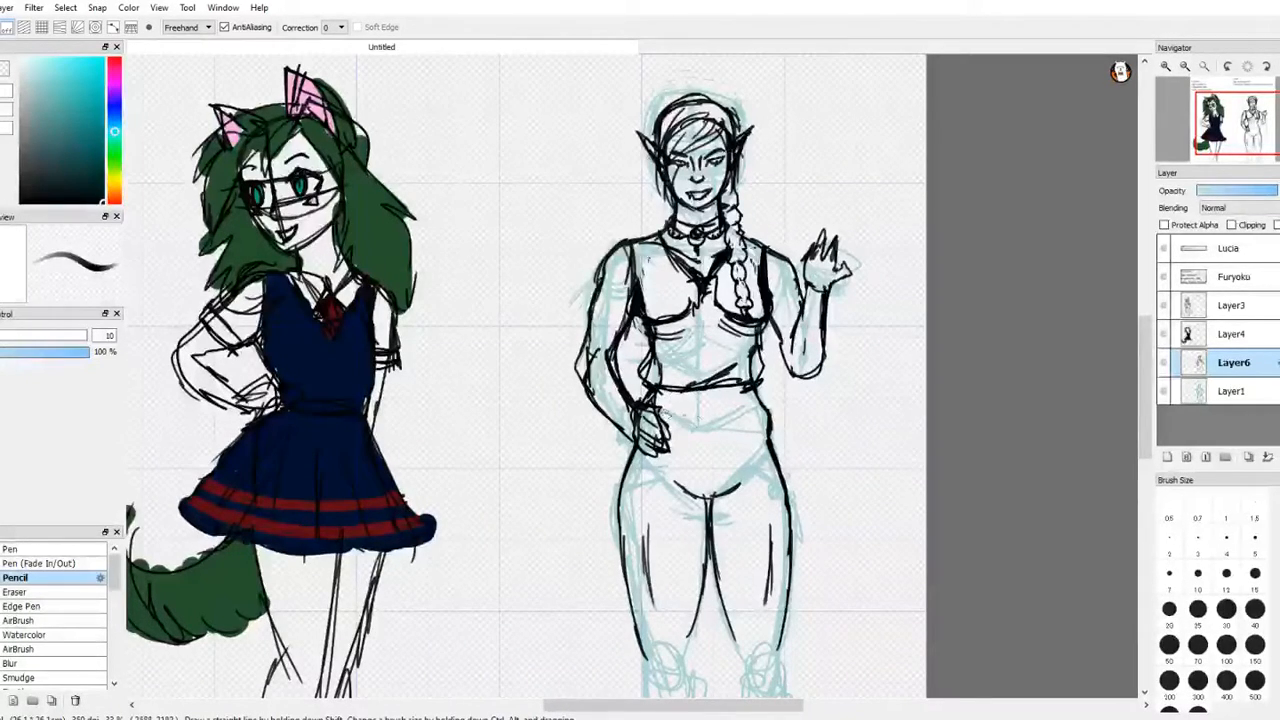
Step: Draw a wrapped sash with several overlapping bands around the waist below the top's hem
drag(656, 424, 762, 403)
mouse_move(656, 402)
mouse_down()
mouse_move(759, 388)
mouse_move(766, 400)
mouse_move(747, 391)
mouse_move(765, 410)
mouse_up()
drag(761, 386, 769, 413)
key(ctrl+z)
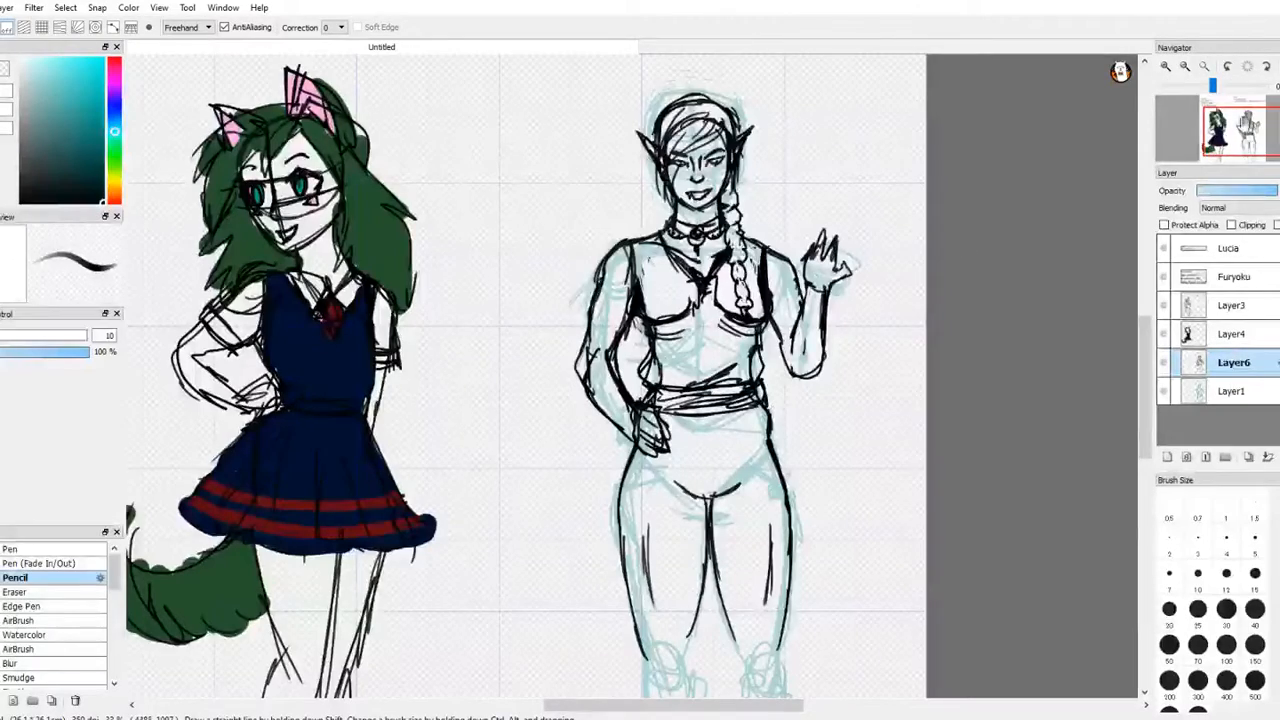
drag(1241, 131, 1239, 149)
key(e)
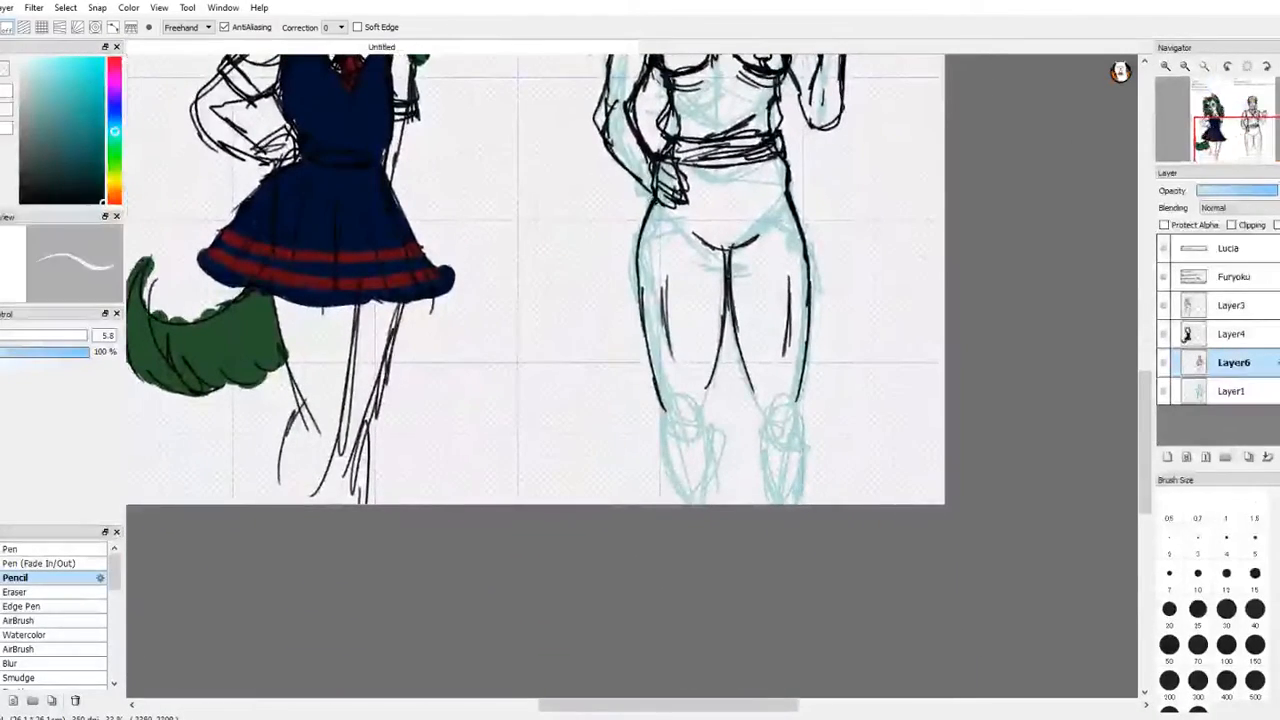
key(ctrl+z)
key(ctrl+z)
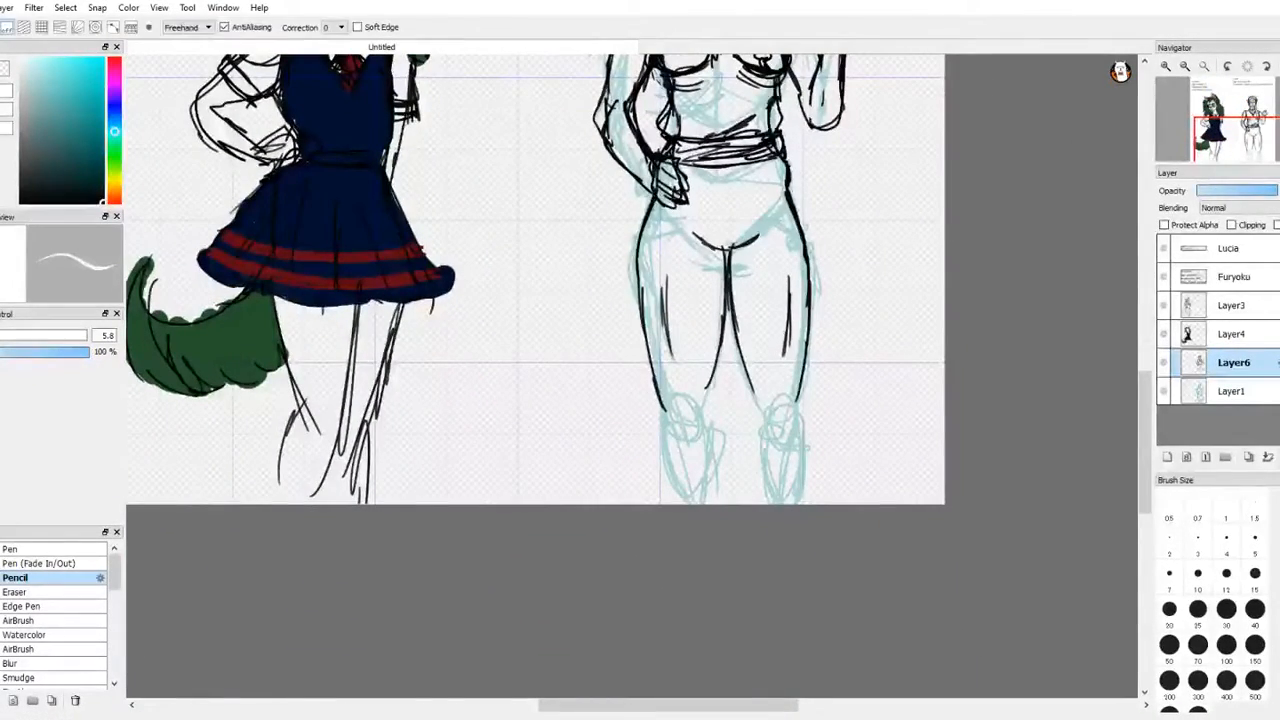
key(ctrl+z)
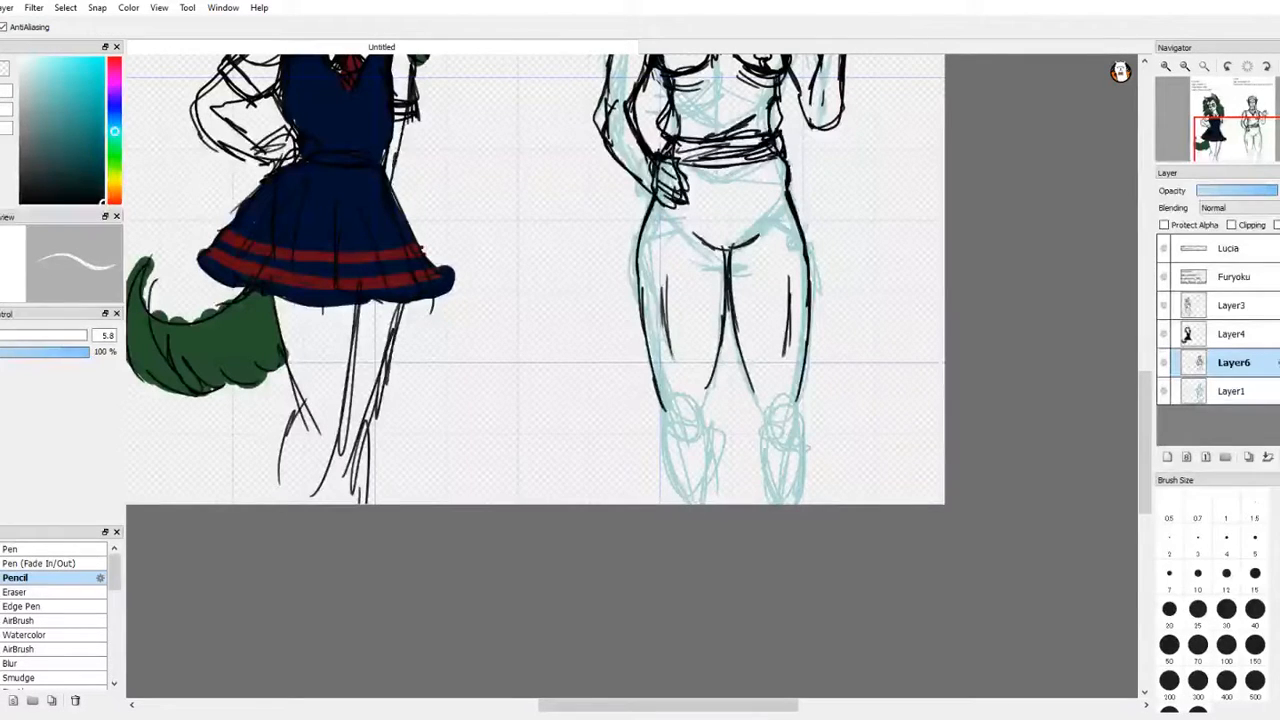
Step: Draw diagonal fabric folds across the crotch of the trousers
key(e)
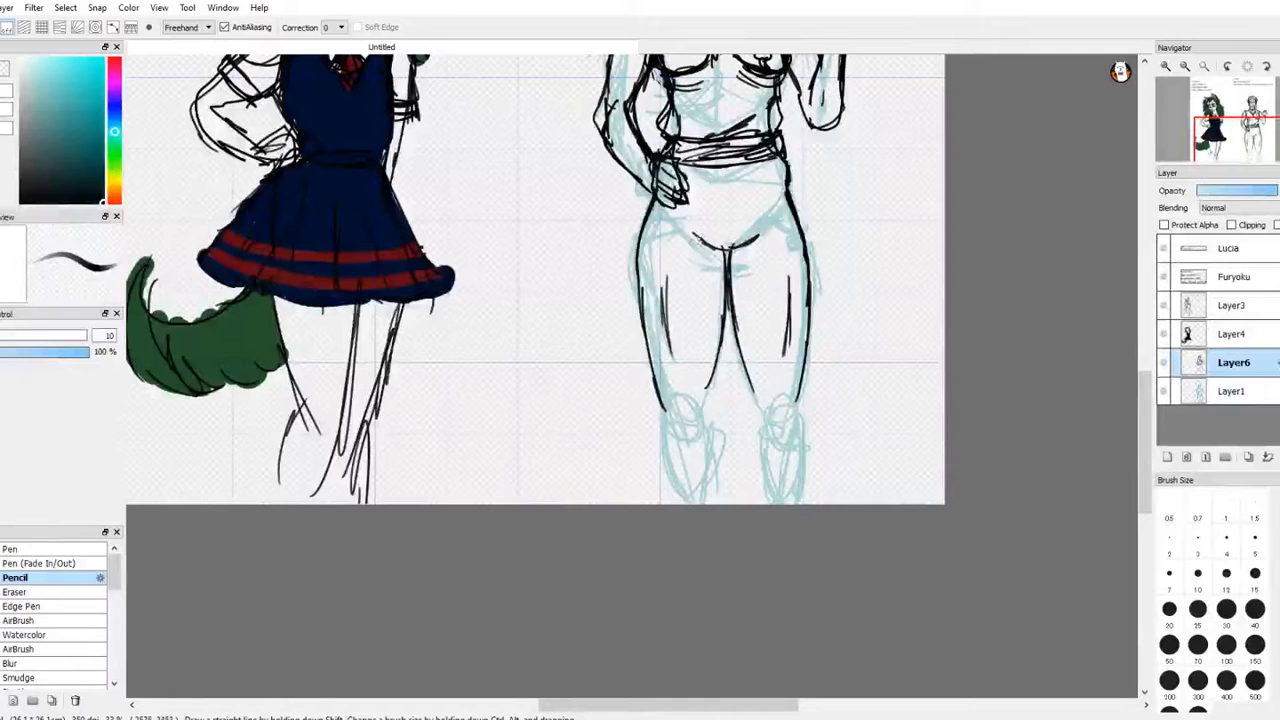
drag(700, 243, 774, 220)
drag(691, 270, 764, 238)
drag(713, 271, 764, 247)
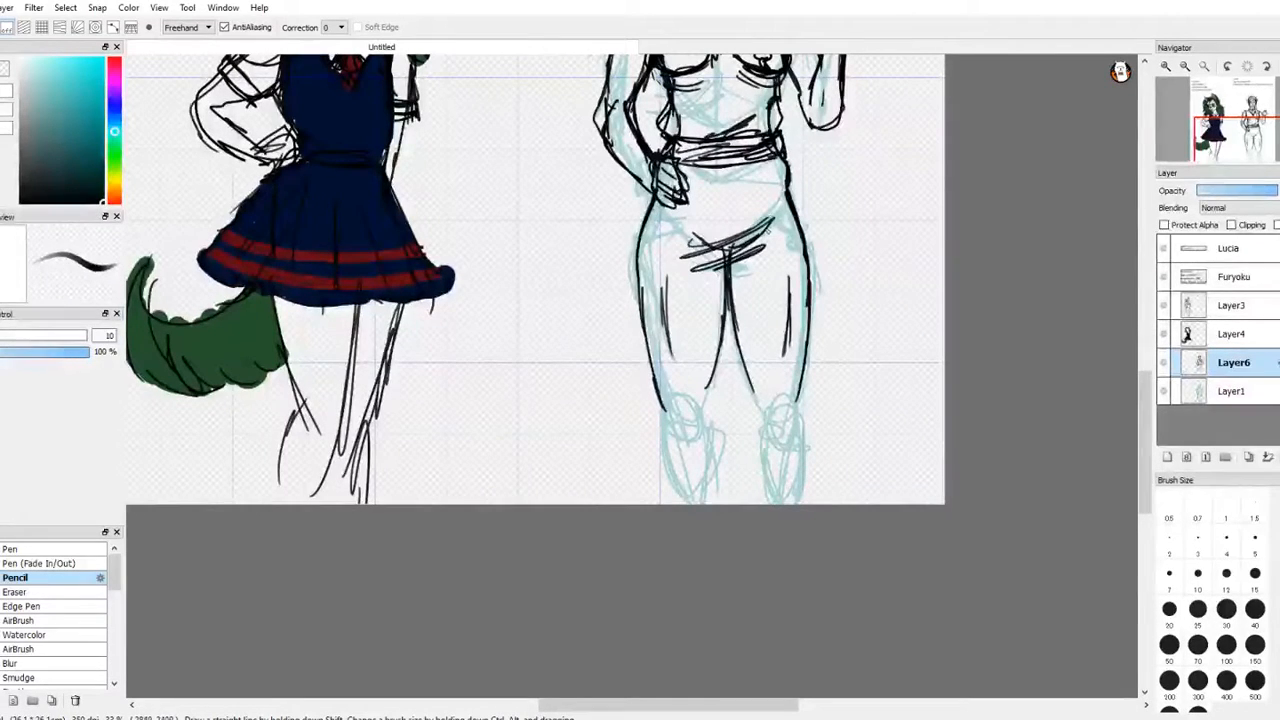
Step: Outline loose trouser legs gathered into cuffs below the knees, with wrapped bands around both shins
mouse_move(632, 258)
mouse_down()
mouse_move(664, 486)
mouse_move(690, 482)
mouse_up()
mouse_move(714, 358)
mouse_down()
mouse_move(701, 475)
mouse_move(720, 440)
mouse_move(711, 503)
mouse_up()
drag(667, 482, 679, 504)
mouse_move(761, 398)
mouse_down()
mouse_move(754, 478)
mouse_move(788, 458)
mouse_move(808, 470)
mouse_up()
drag(802, 372, 818, 465)
mouse_move(780, 148)
mouse_down()
mouse_move(820, 330)
mouse_move(812, 464)
mouse_up()
drag(734, 290, 758, 440)
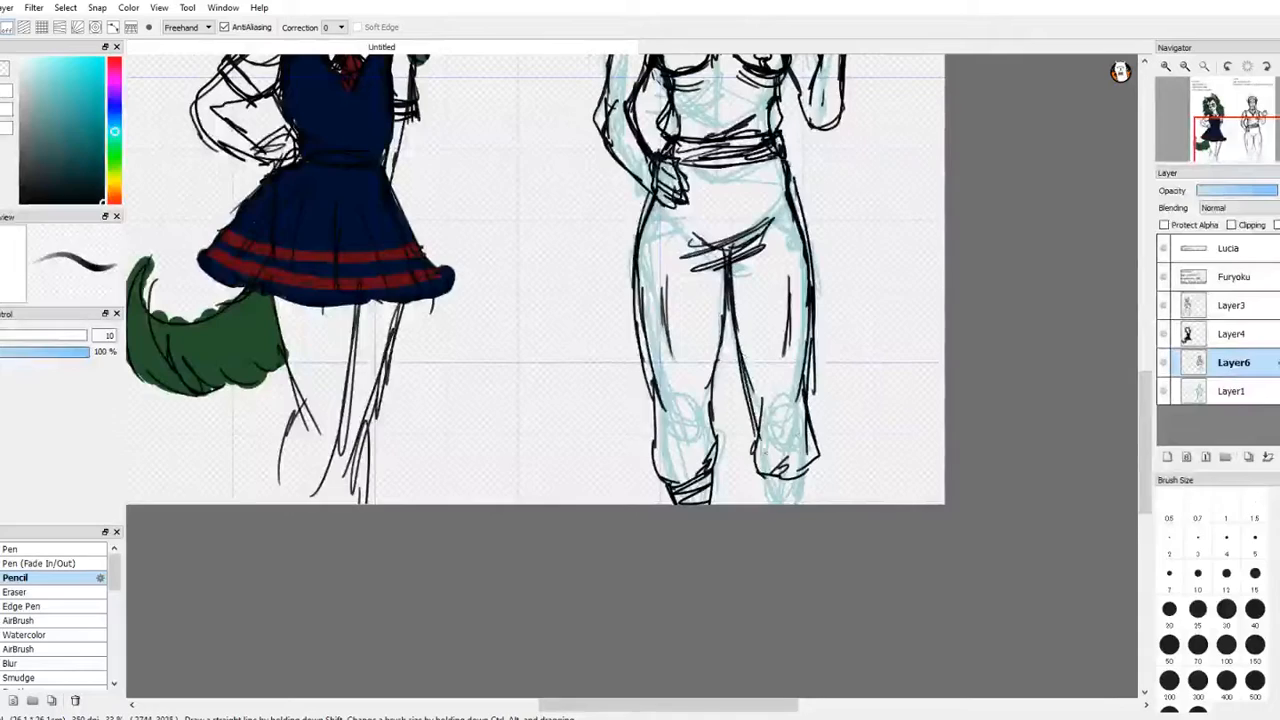
drag(746, 382, 770, 506)
mouse_move(800, 462)
mouse_down()
mouse_move(808, 506)
mouse_move(804, 488)
mouse_up()
drag(772, 500, 804, 497)
key(w)
key(e)
drag(1250, 142, 1240, 125)
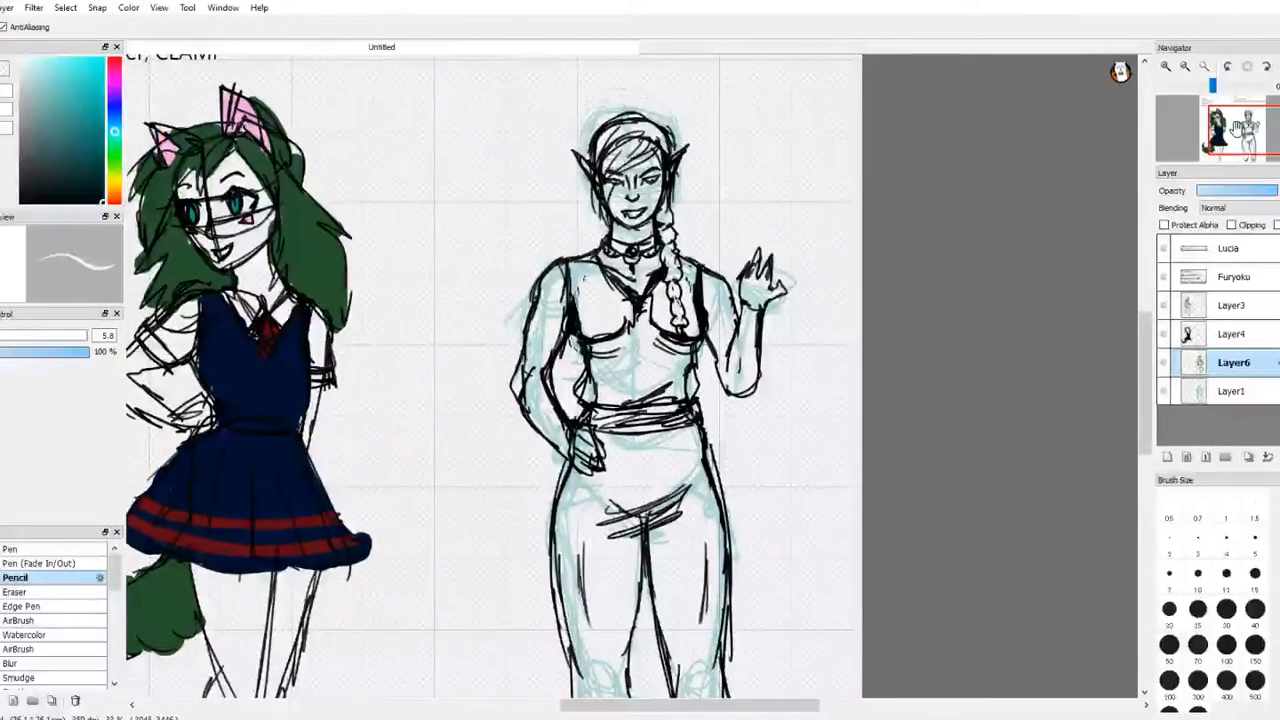
key(b)
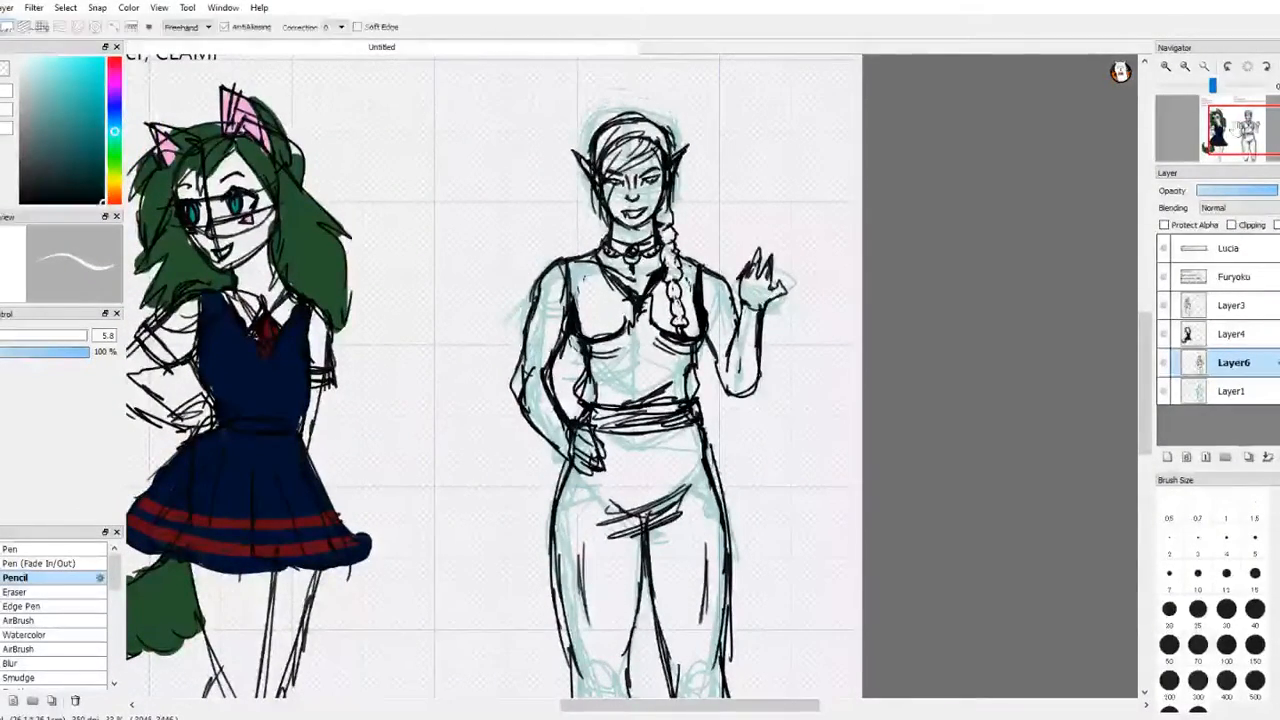
key(ctrl+z)
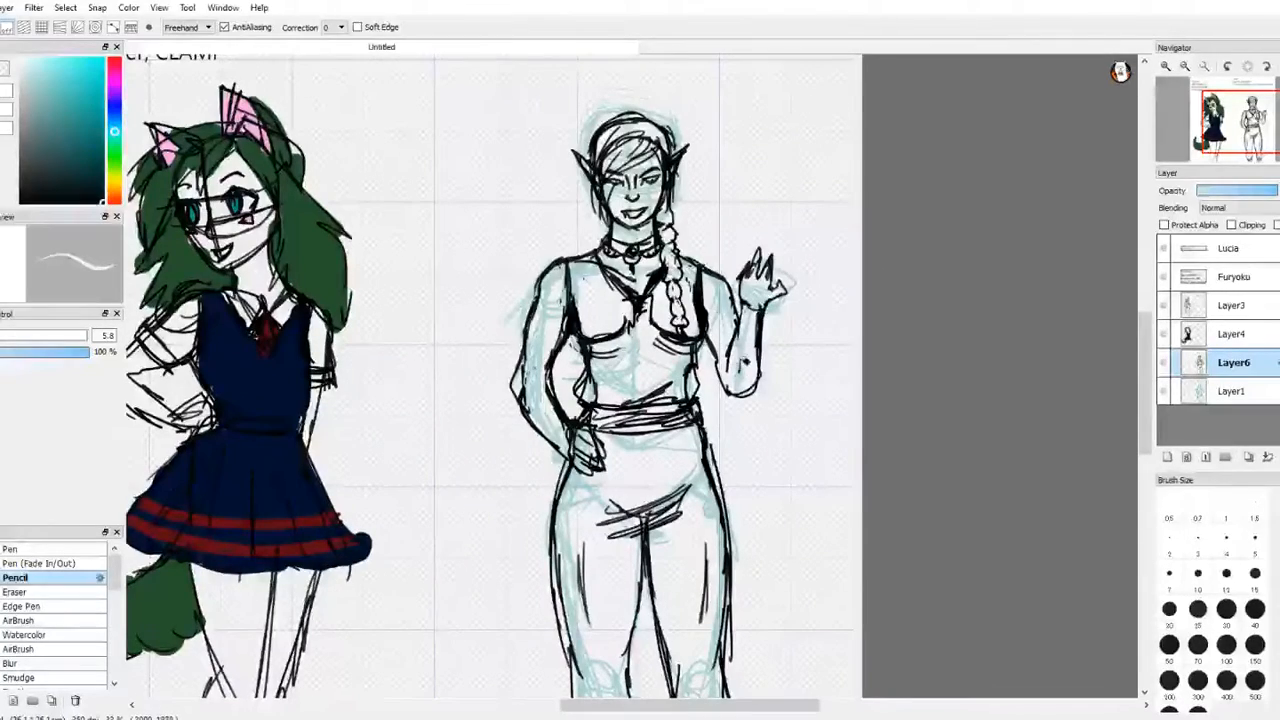
key(b)
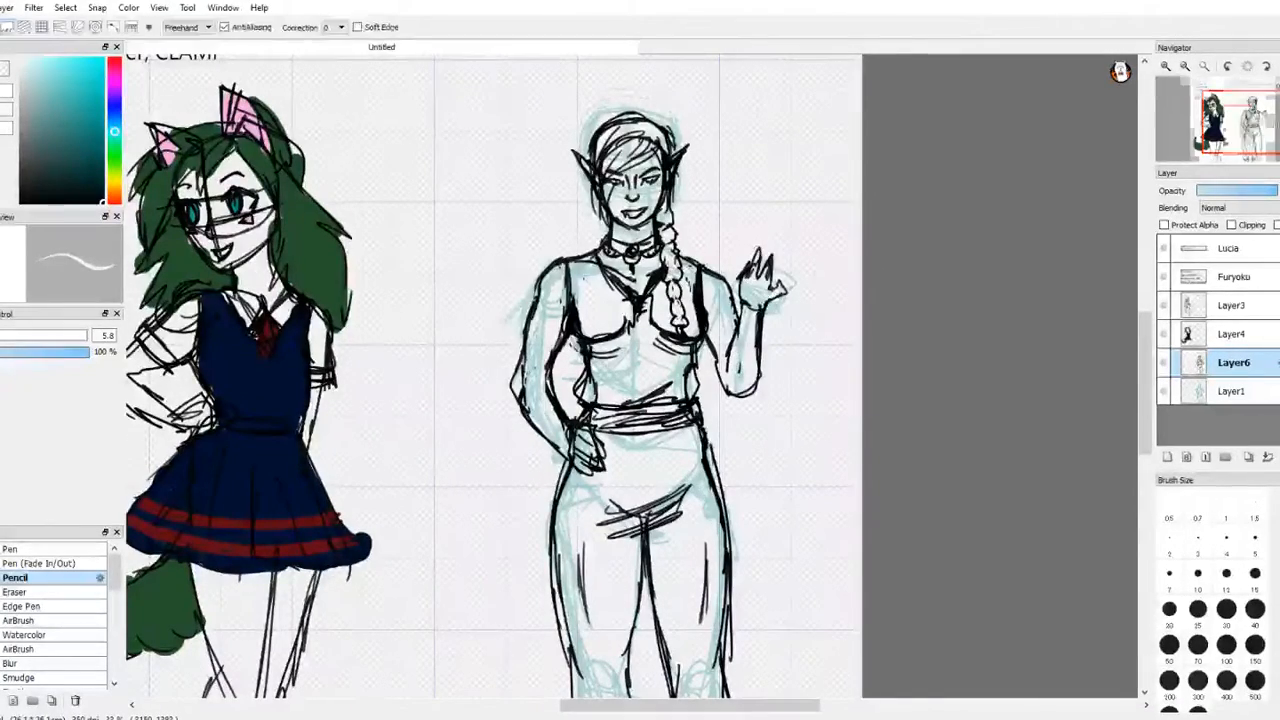
Step: Erase the inner thigh contour lines and stray marks inside both trouser legs
drag(1254, 136, 1254, 146)
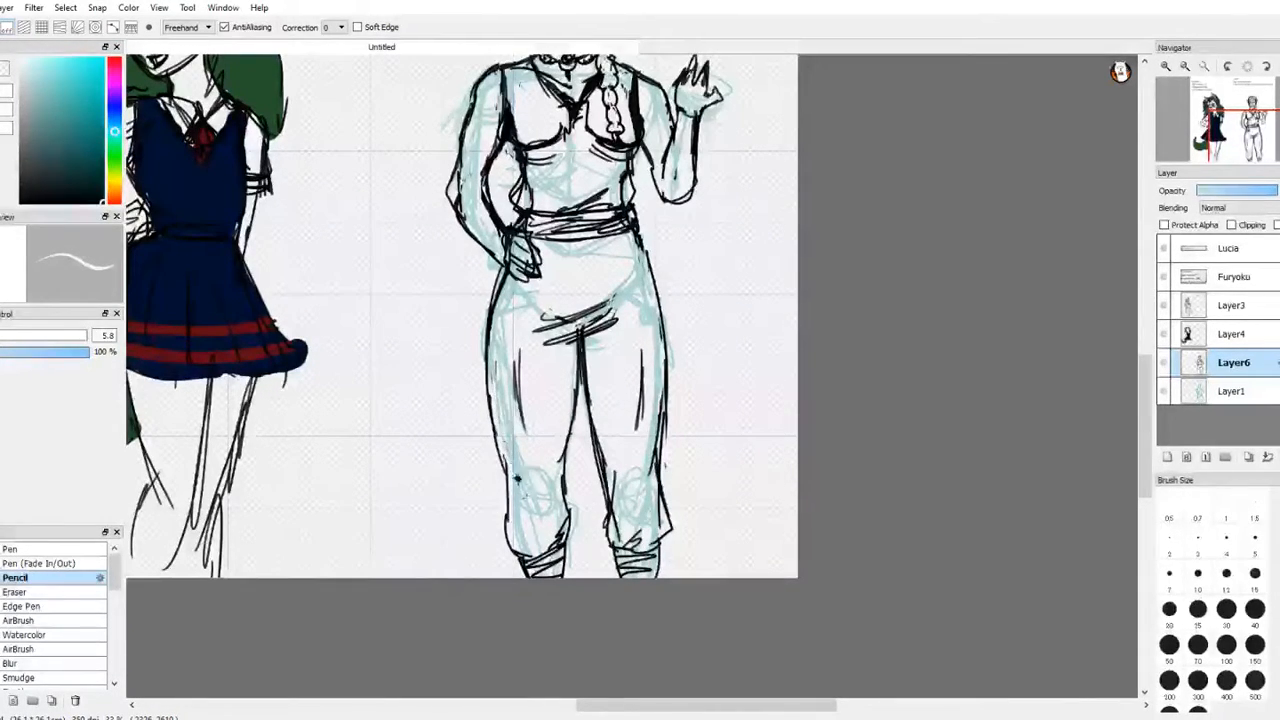
drag(518, 356, 527, 432)
mouse_move(644, 368)
mouse_down()
mouse_move(642, 424)
mouse_move(647, 351)
mouse_move(643, 428)
mouse_up()
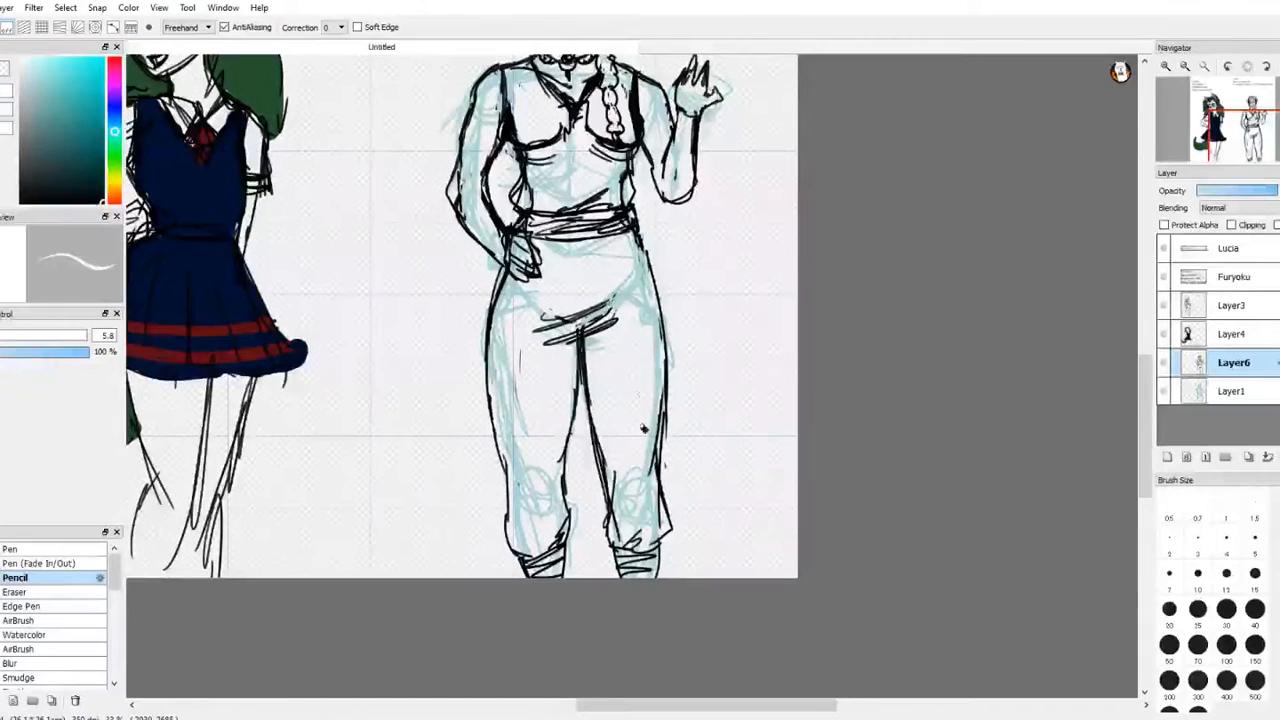
drag(620, 482, 612, 466)
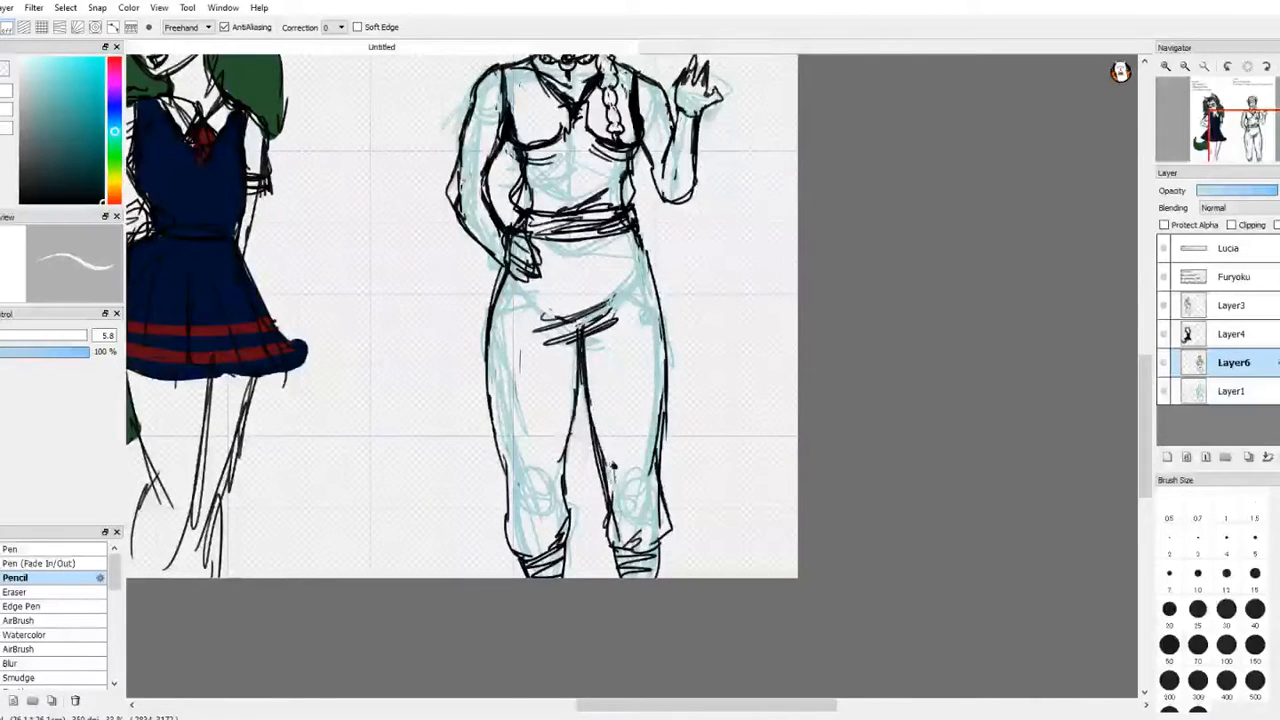
Step: Delete Layer1, which holds the faded blue sketch beneath the character's line art
click(1254, 396)
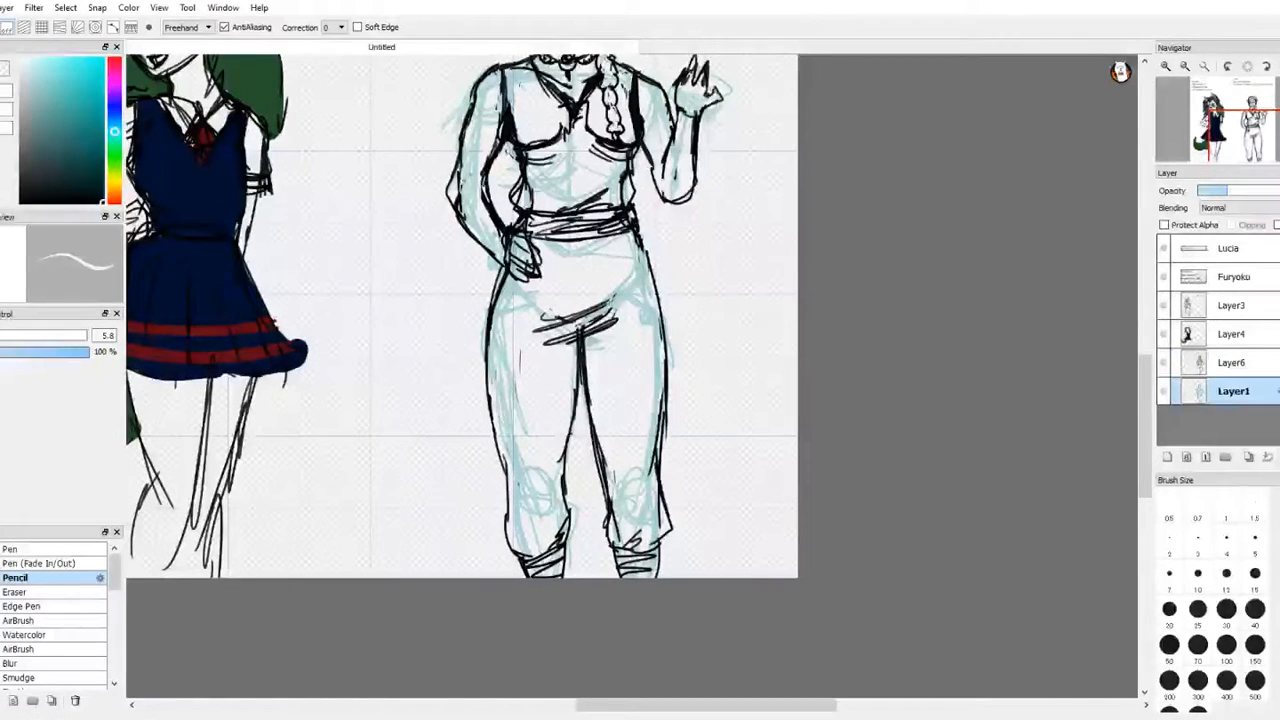
click(1279, 457)
drag(1249, 153, 1248, 122)
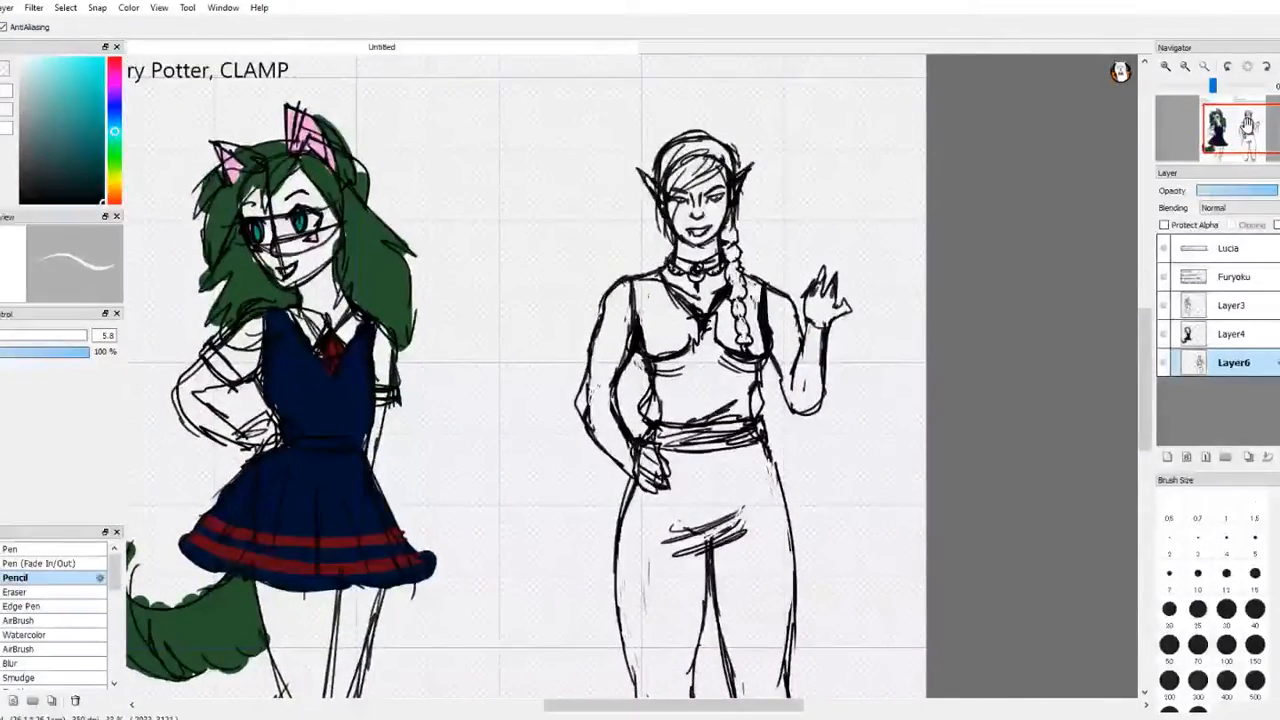
Step: Add a new layer and place it beneath Layer6, the inked line art of the character
drag(29, 165, 29, 177)
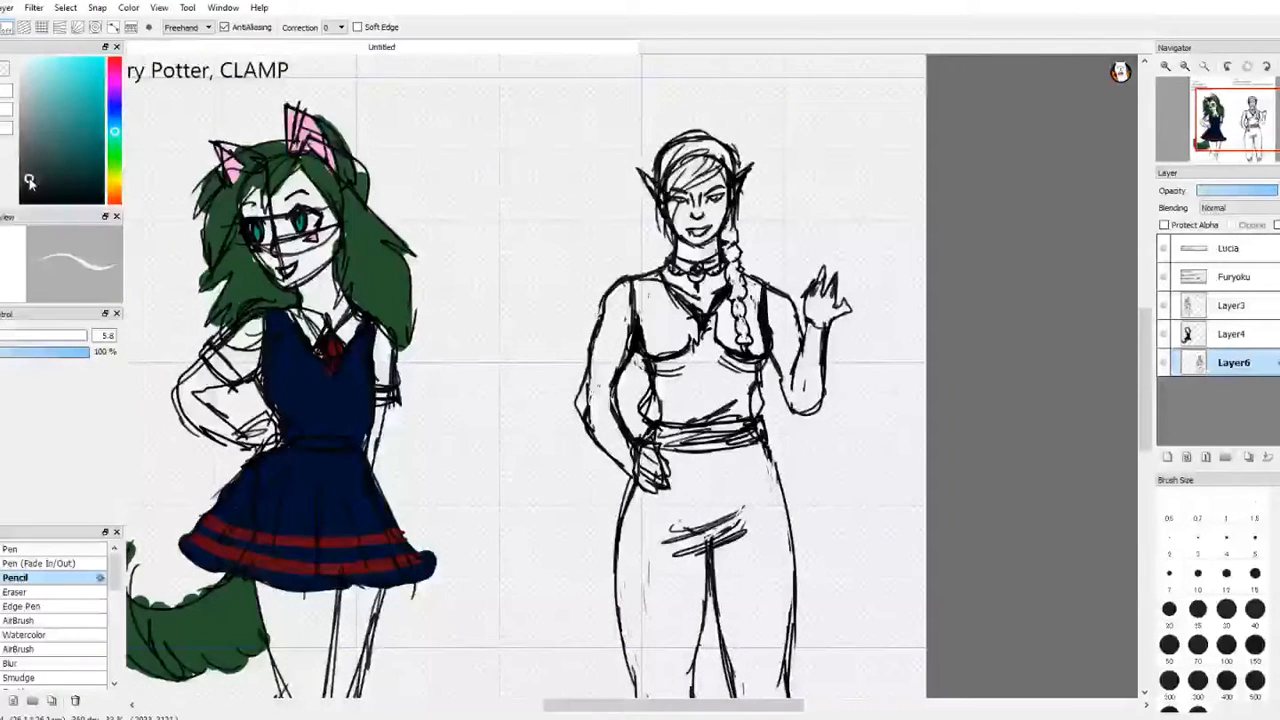
key(m)
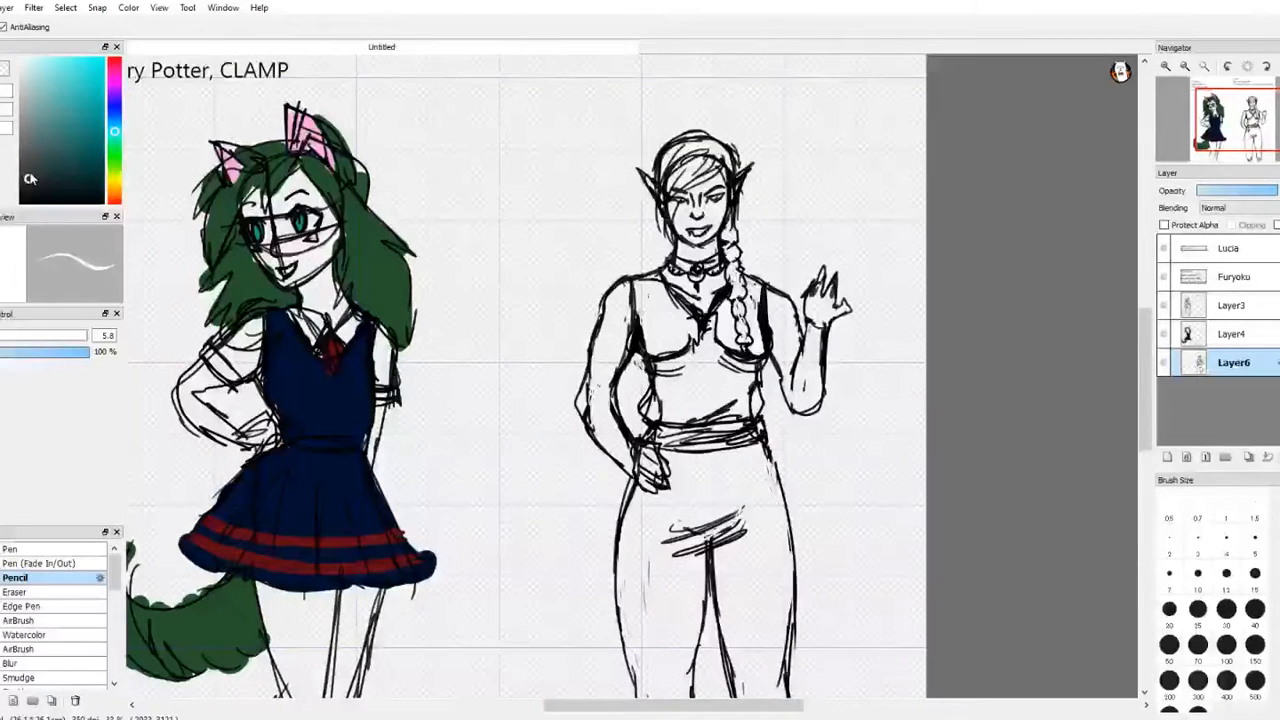
click(1250, 333)
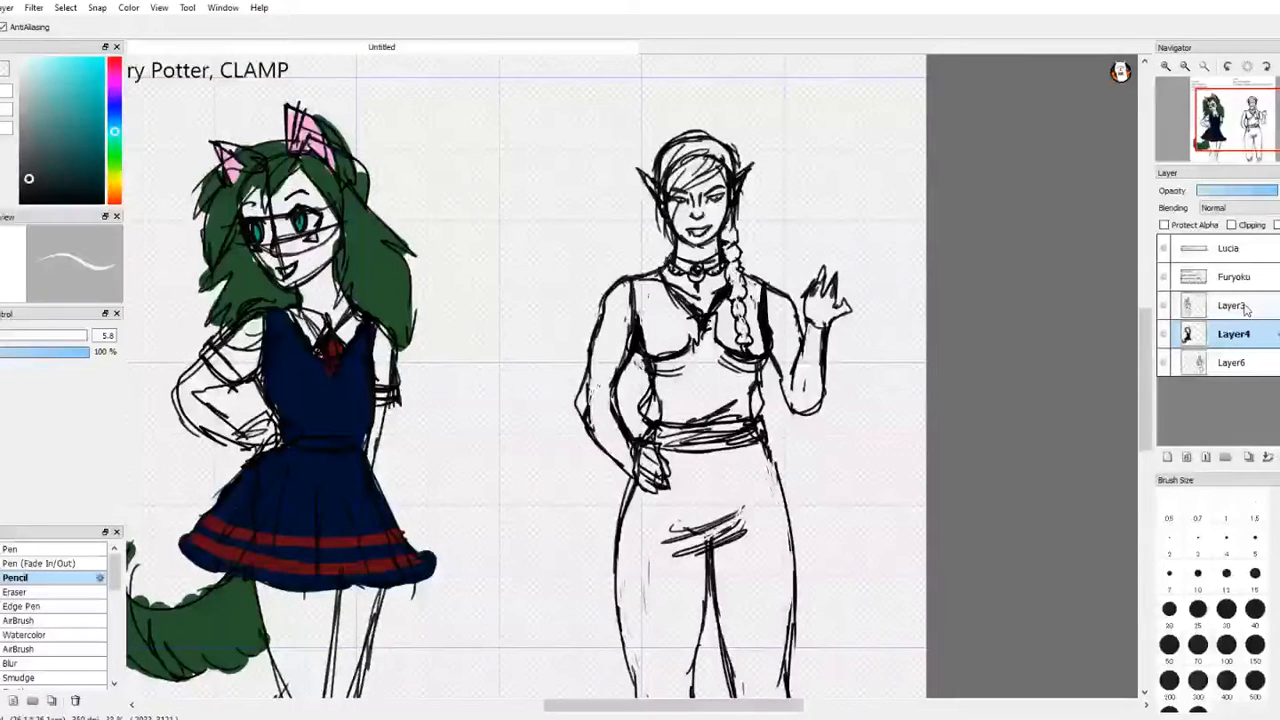
click(1245, 362)
click(1167, 457)
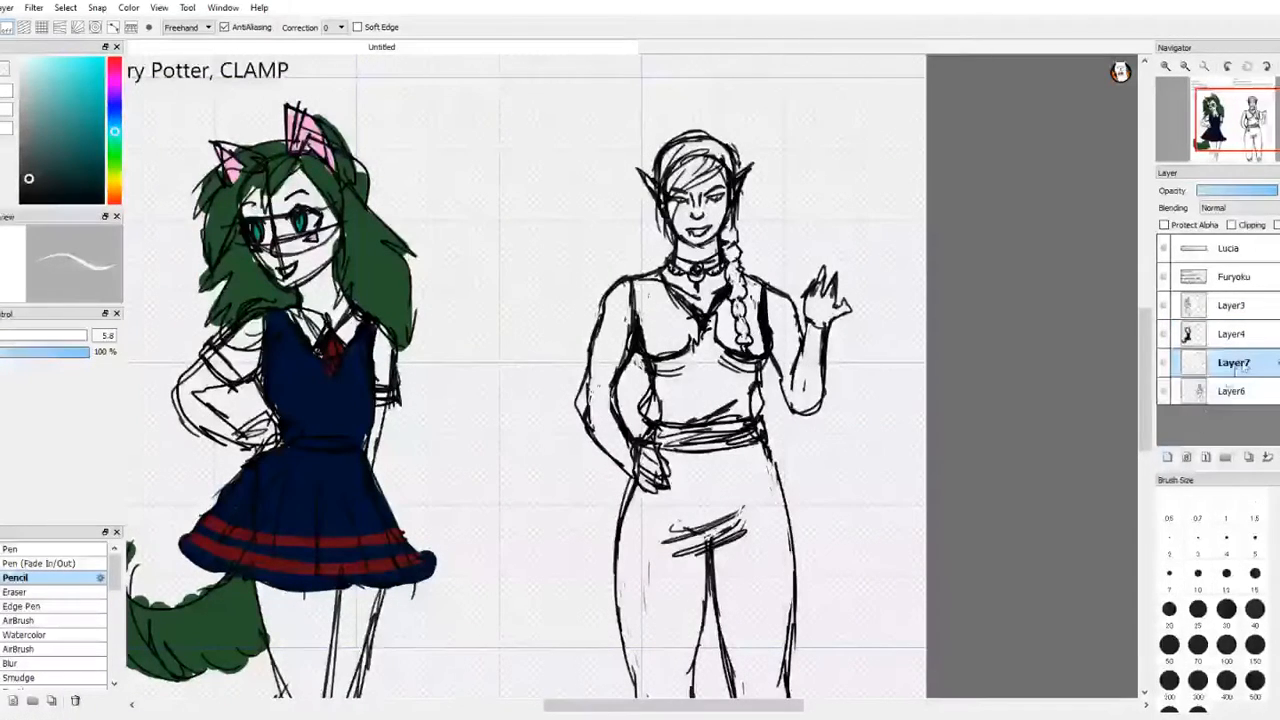
drag(1244, 368, 1240, 400)
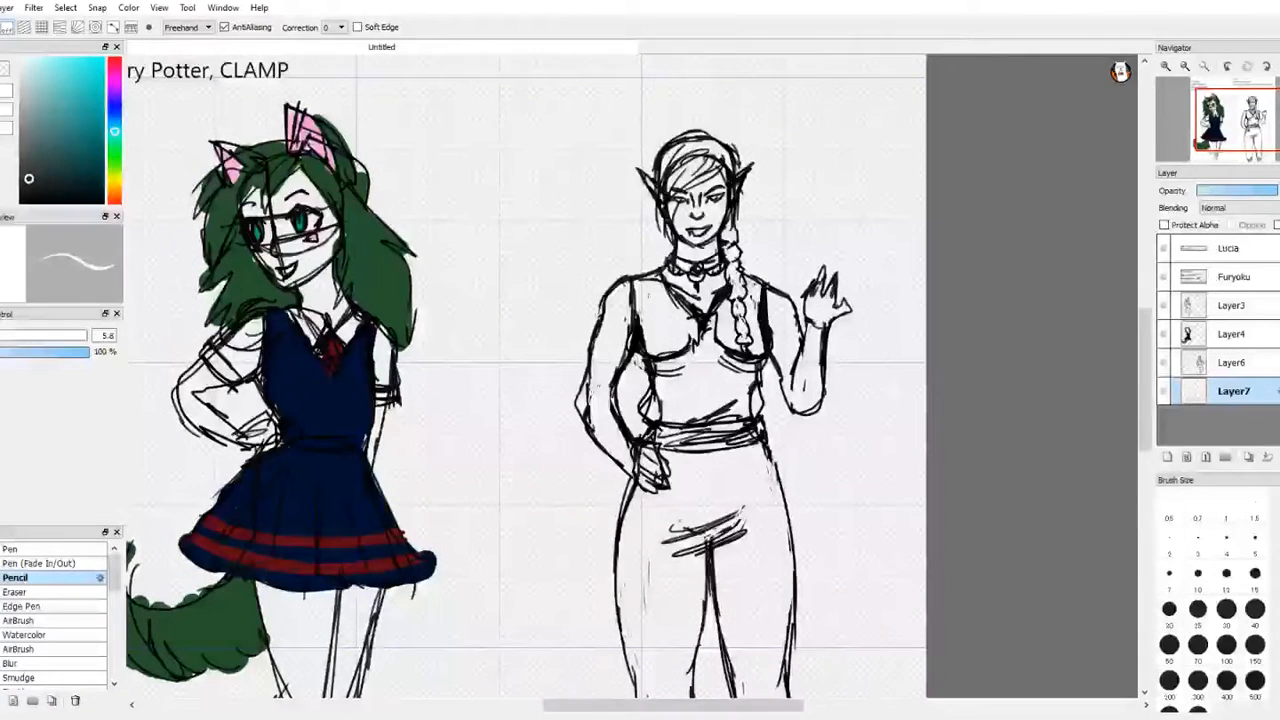
Step: Paint the character's face, ears and neck a muted brown with the Watercolor brush
click(40, 635)
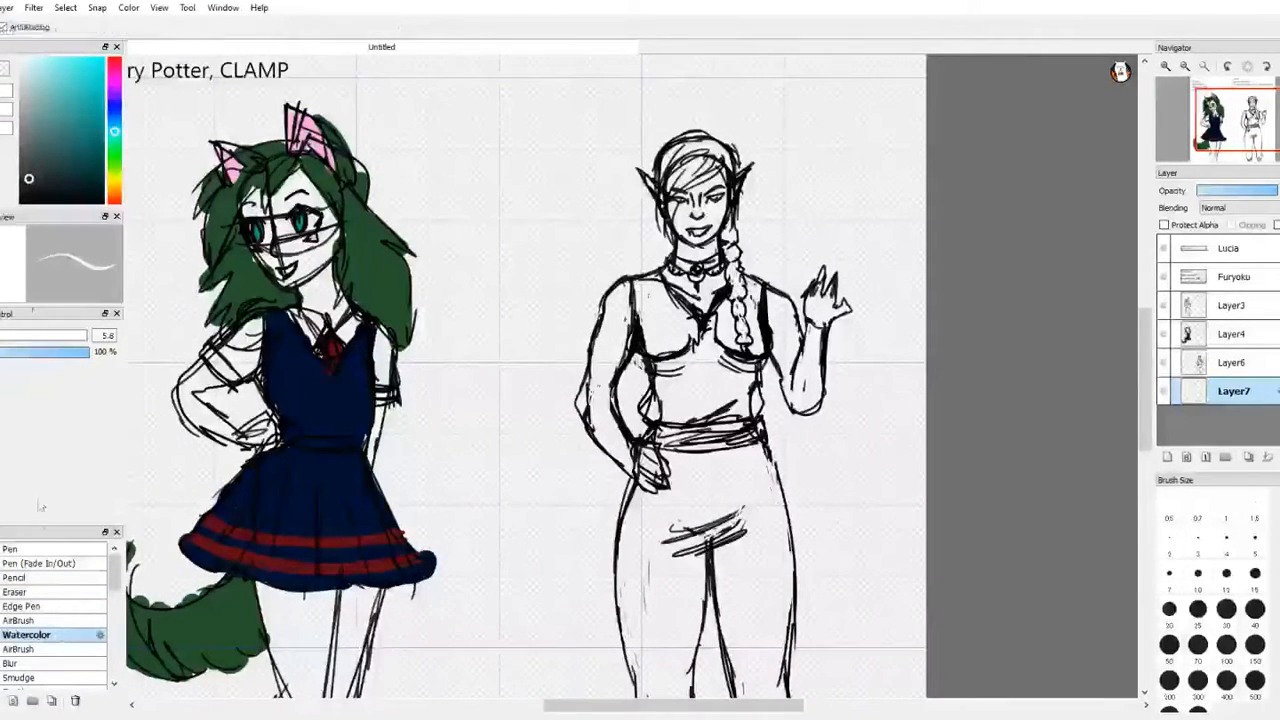
drag(116, 148, 116, 189)
drag(40, 163, 59, 142)
drag(115, 190, 115, 194)
drag(53, 135, 39, 111)
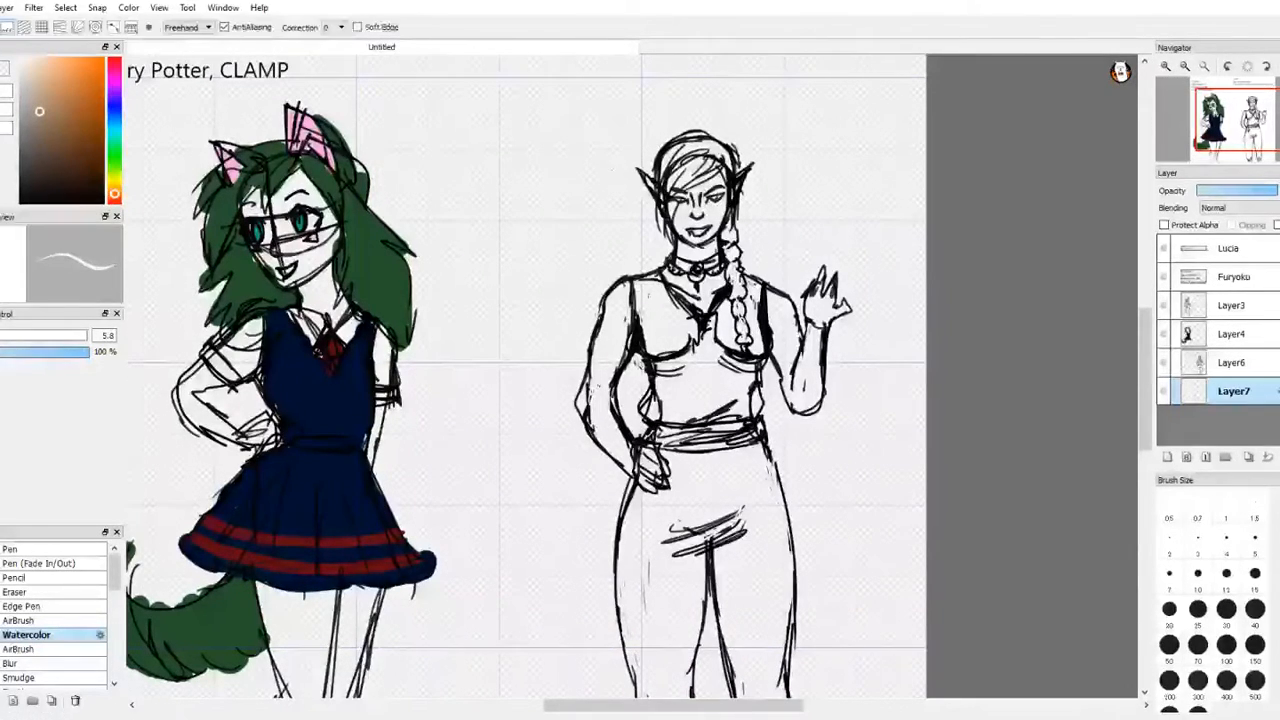
key(b)
mouse_move(716, 214)
mouse_down()
mouse_move(713, 185)
mouse_move(684, 212)
mouse_move(700, 248)
mouse_move(678, 195)
mouse_move(643, 176)
mouse_up()
drag(664, 248, 682, 286)
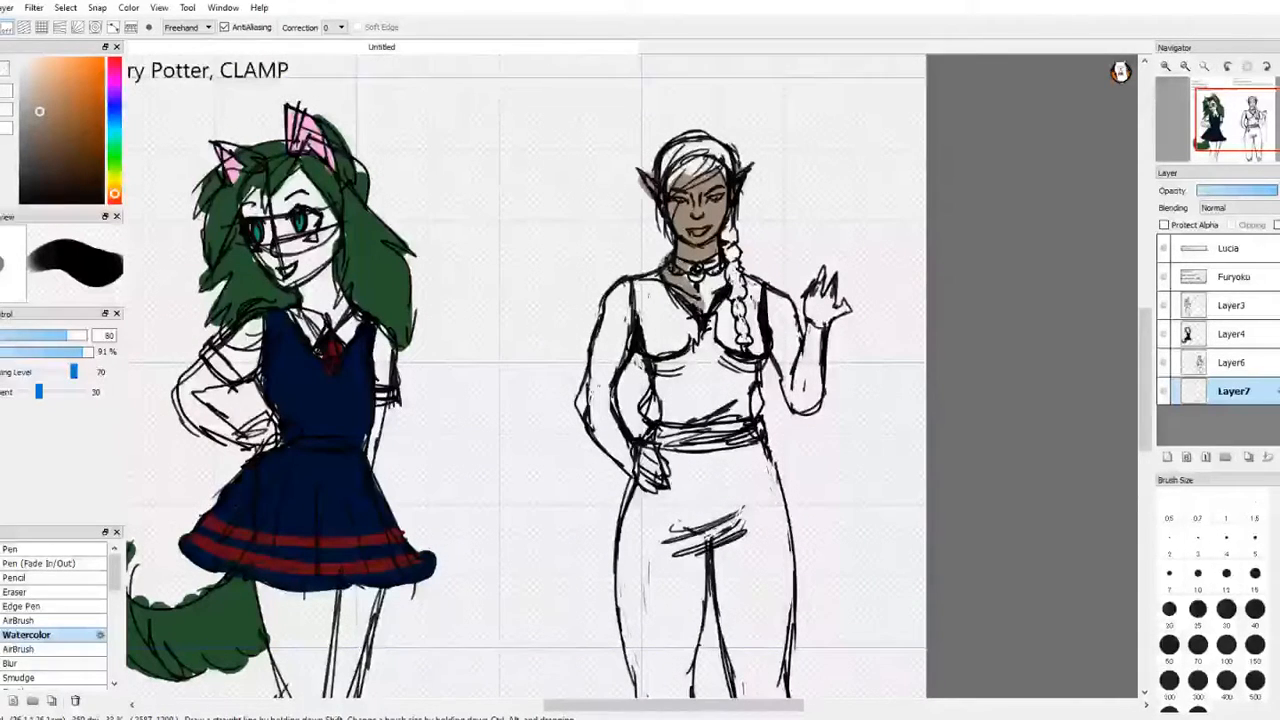
Step: Fill both arms and hands with the same brown skin colour
mouse_move(772, 294)
mouse_down()
mouse_move(808, 380)
mouse_move(820, 266)
mouse_move(838, 304)
mouse_move(812, 404)
mouse_up()
mouse_move(624, 280)
mouse_down()
mouse_move(592, 410)
mouse_move(580, 380)
mouse_up()
drag(644, 462, 664, 480)
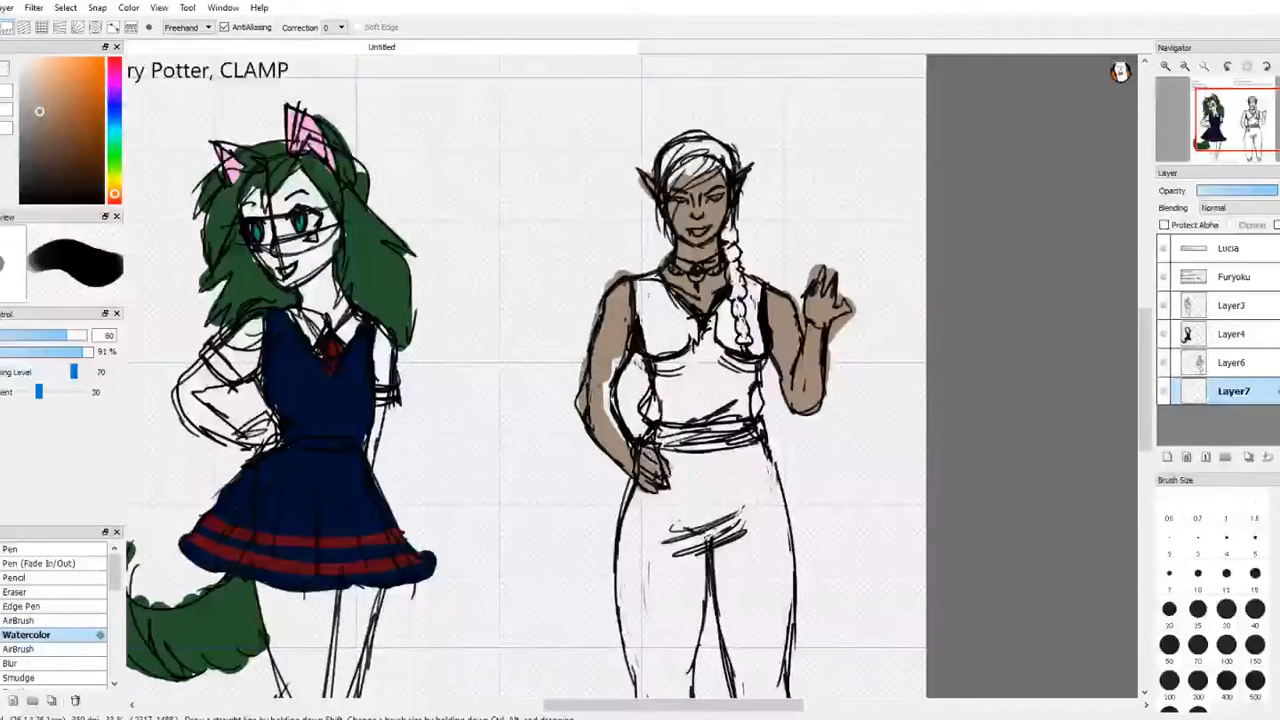
drag(606, 412, 626, 353)
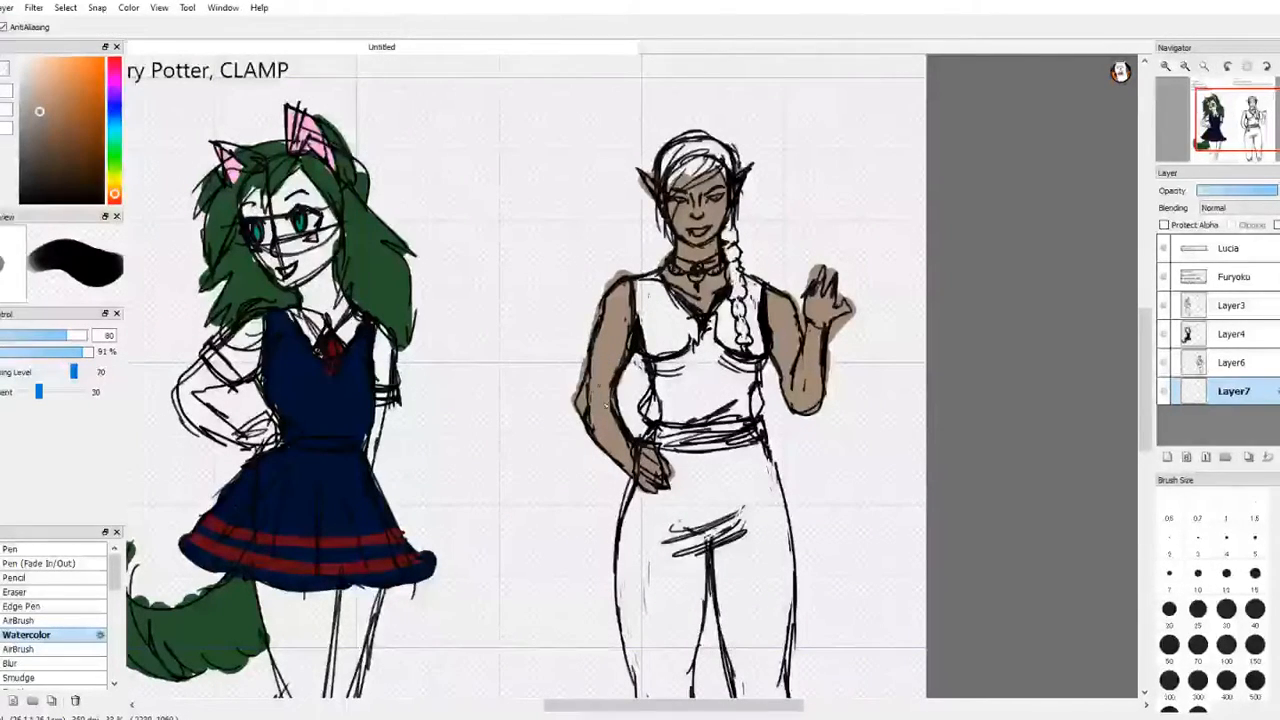
Step: Pick a lighter tan and repaint the arm resting on the hip with it
key(e)
click(33, 76)
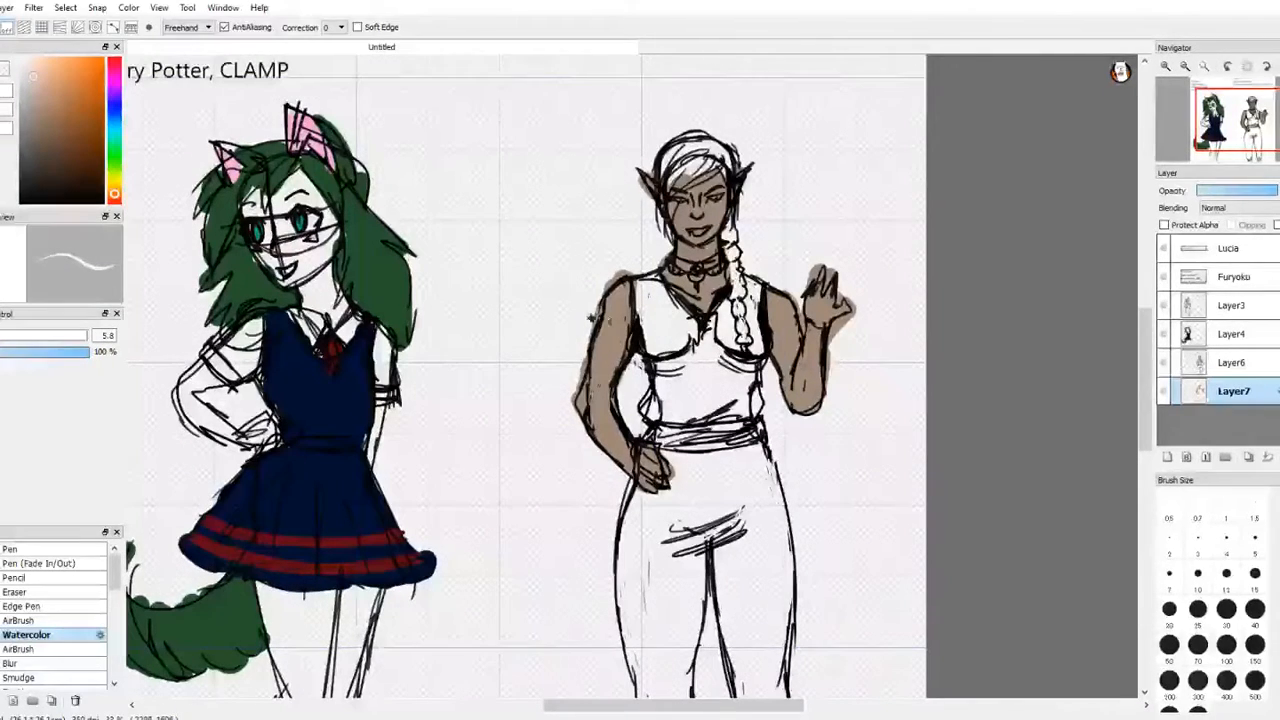
key(e)
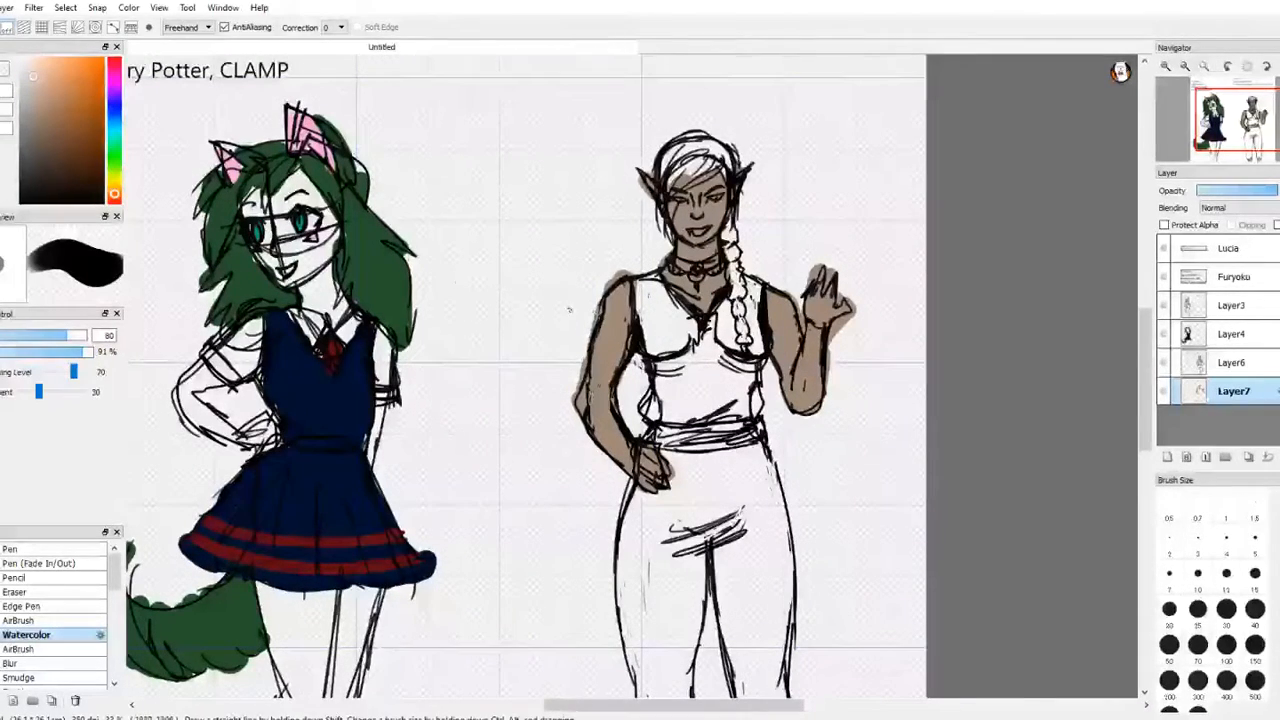
drag(614, 308, 596, 405)
drag(608, 340, 602, 400)
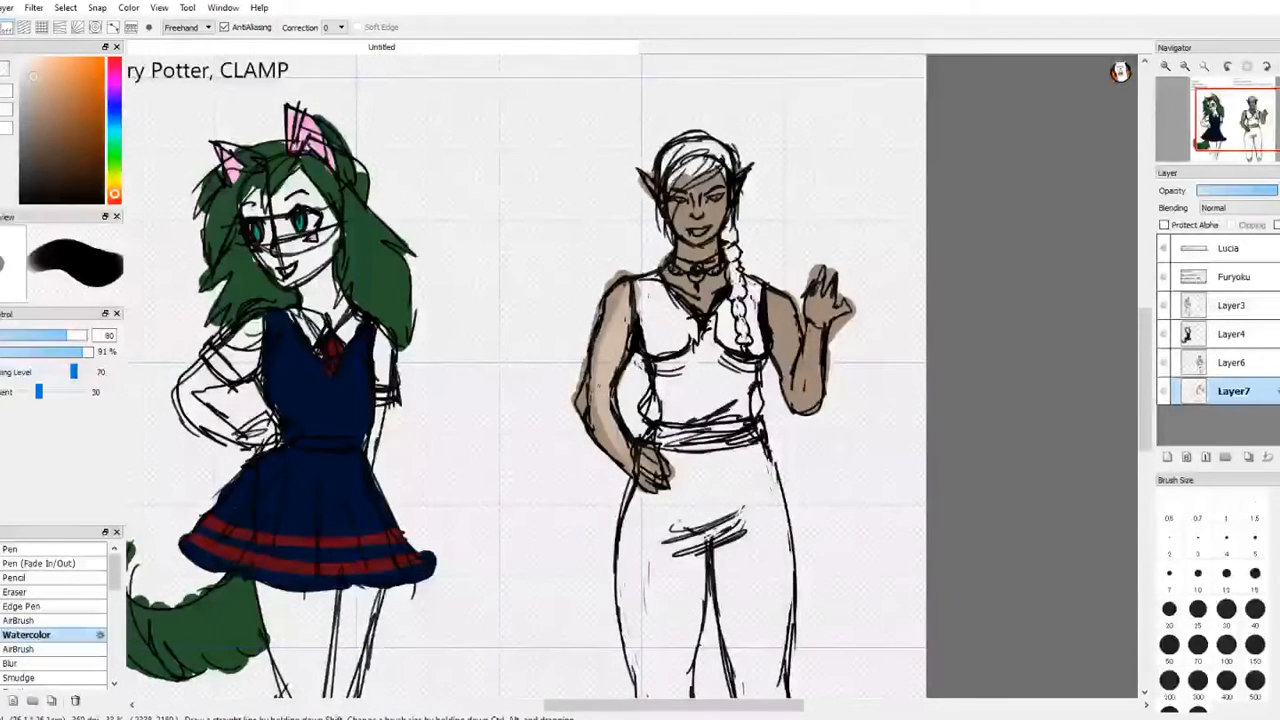
drag(610, 290, 604, 358)
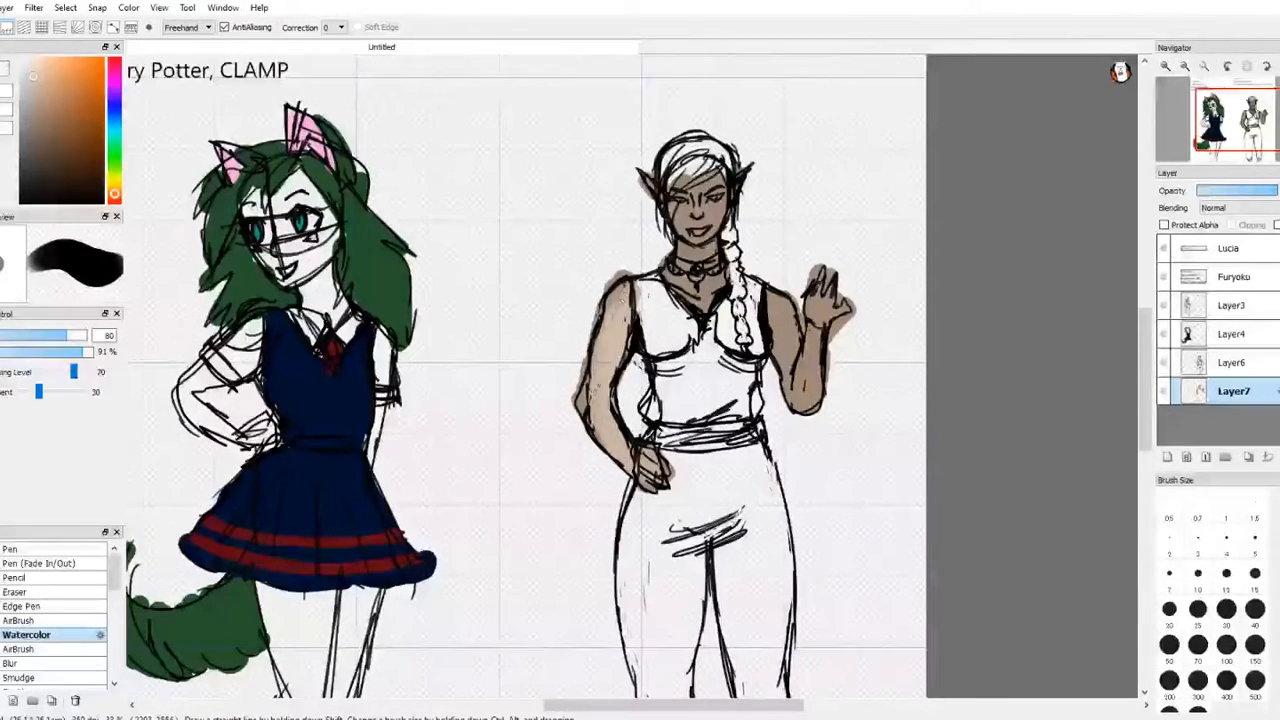
Step: Lighten the skin of the face, neck and raised arm with the same tan
mouse_move(682, 256)
mouse_down()
mouse_move(675, 280)
mouse_move(708, 298)
mouse_move(706, 243)
mouse_move(692, 240)
mouse_move(716, 200)
mouse_move(686, 234)
mouse_move(692, 200)
mouse_move(712, 206)
mouse_up()
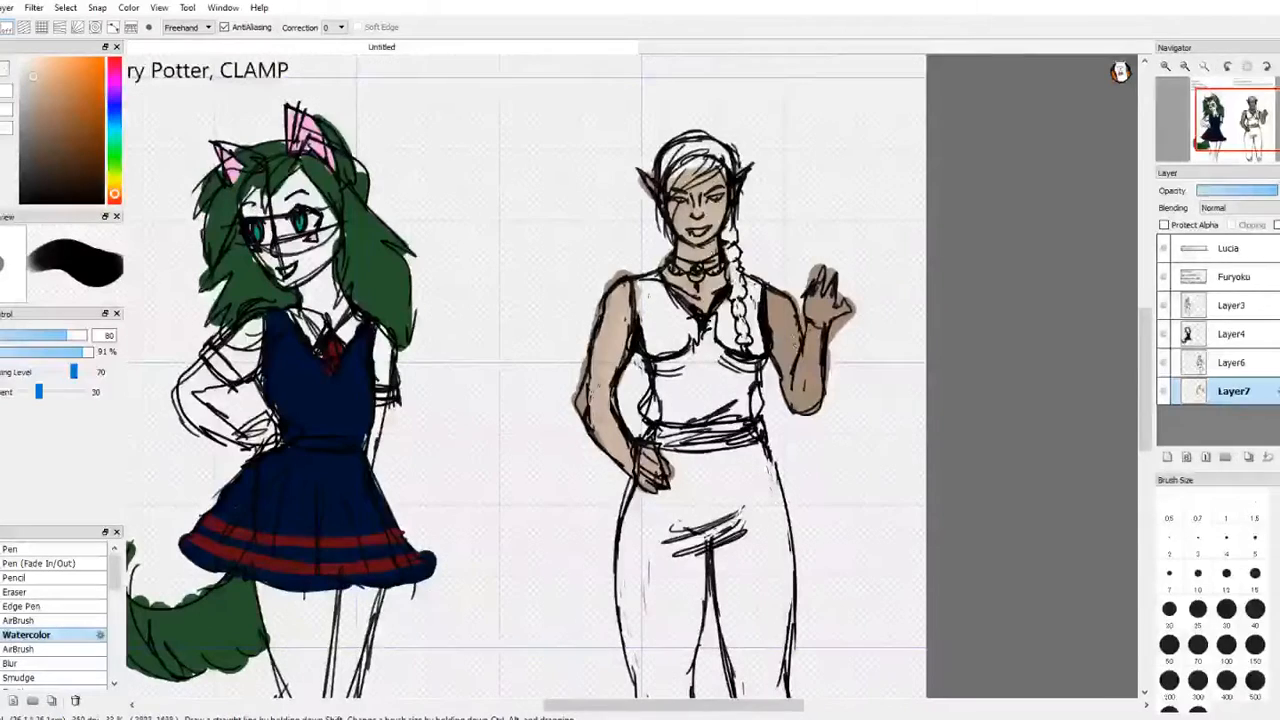
mouse_move(770, 294)
mouse_down()
mouse_move(808, 392)
mouse_move(820, 304)
mouse_move(836, 312)
mouse_move(805, 320)
mouse_up()
drag(807, 408, 827, 374)
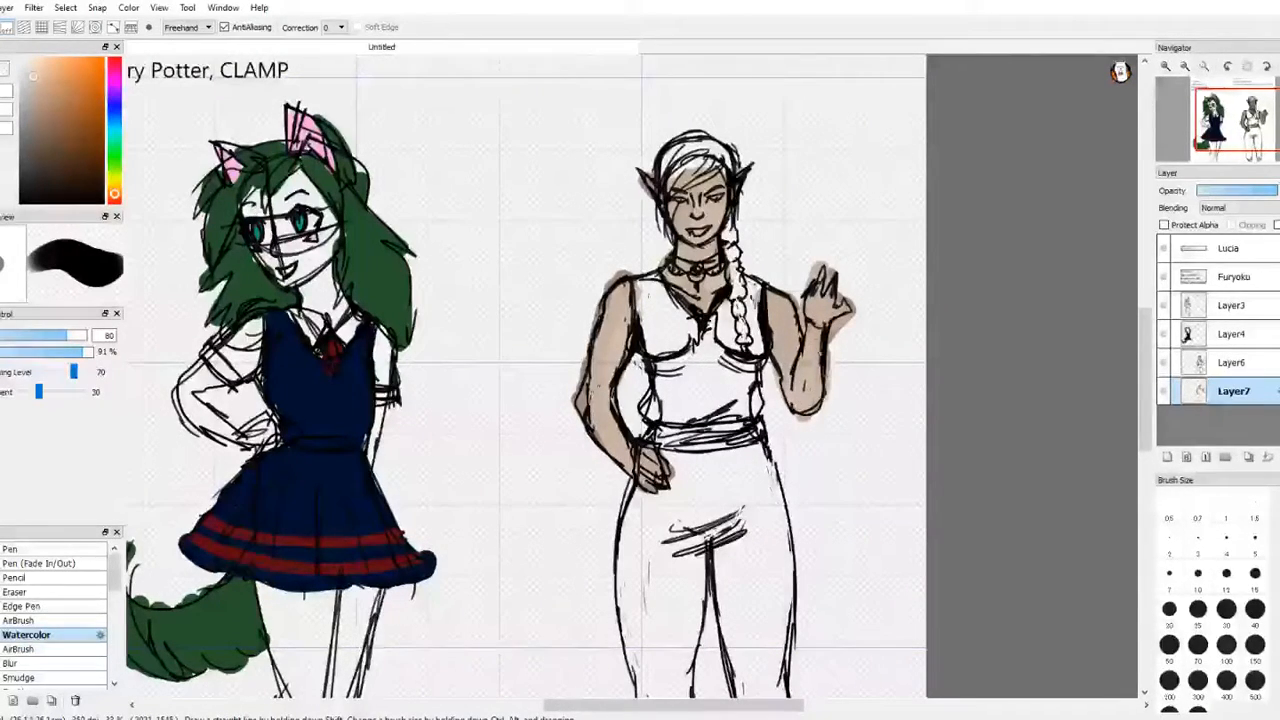
key(e)
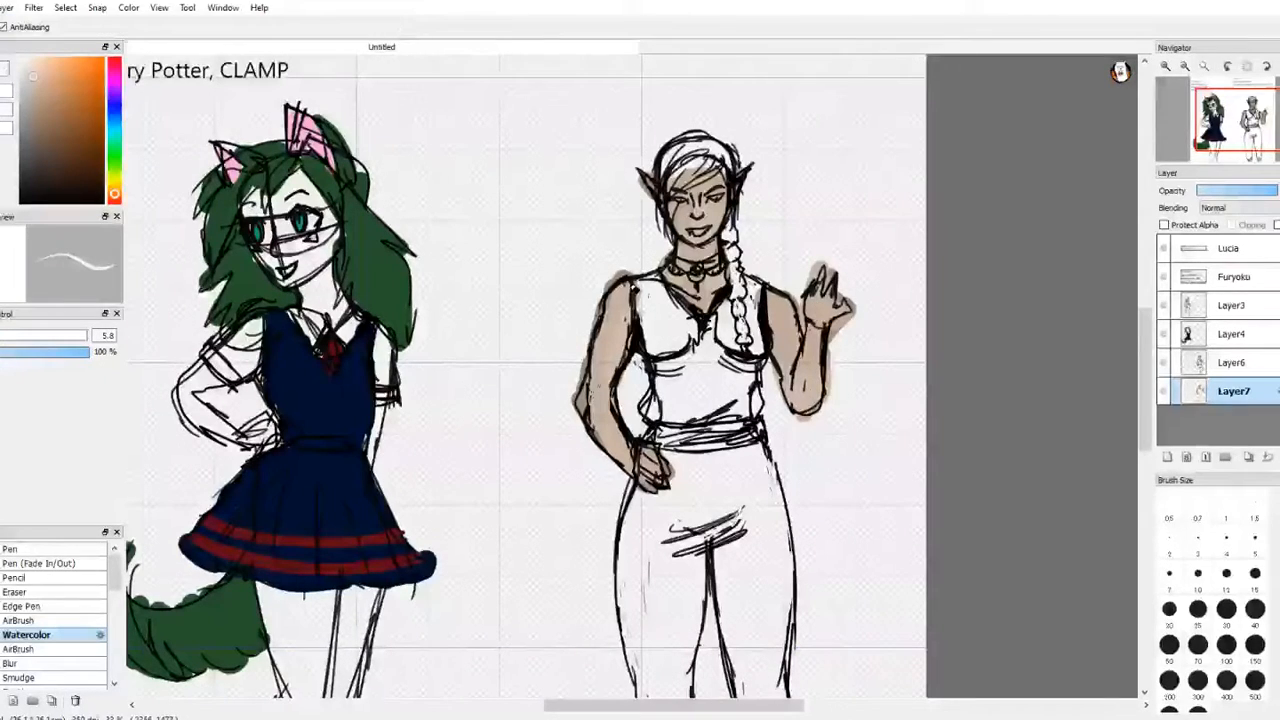
Step: Choose the Particle brush with a dark brown colour for freckles
drag(123, 578, 116, 624)
click(80, 581)
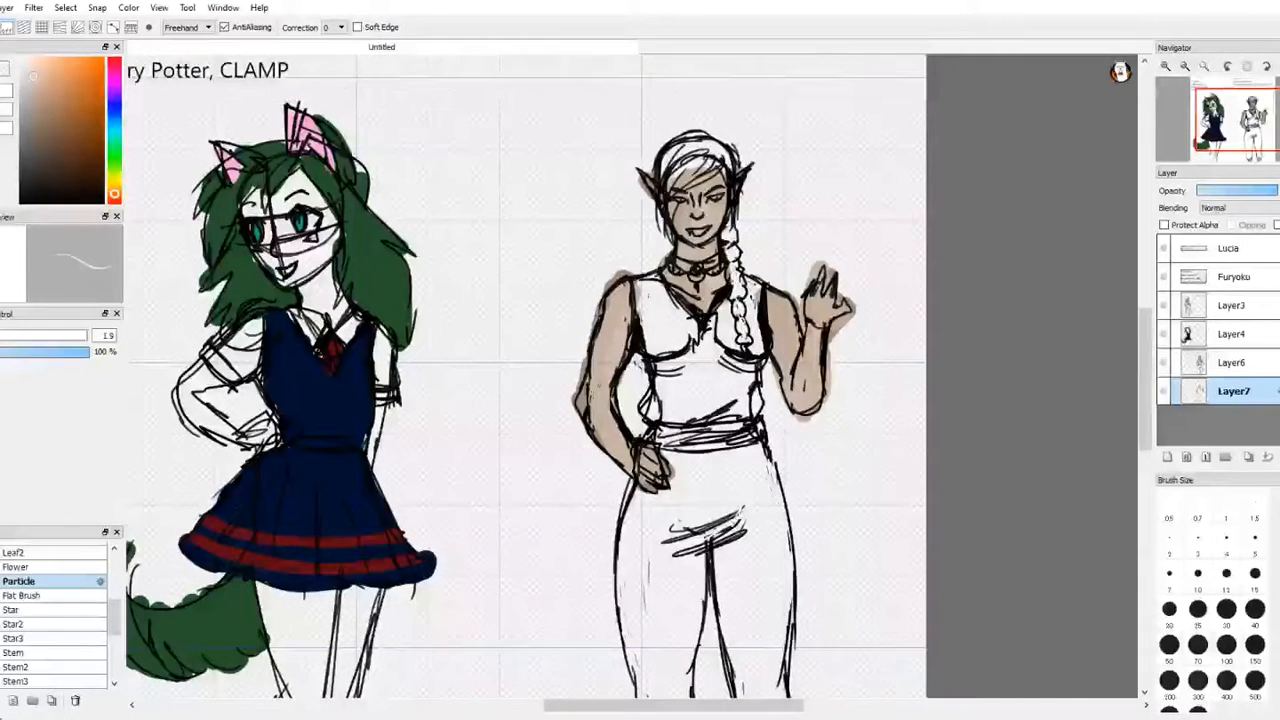
click(48, 175)
drag(48, 175, 90, 173)
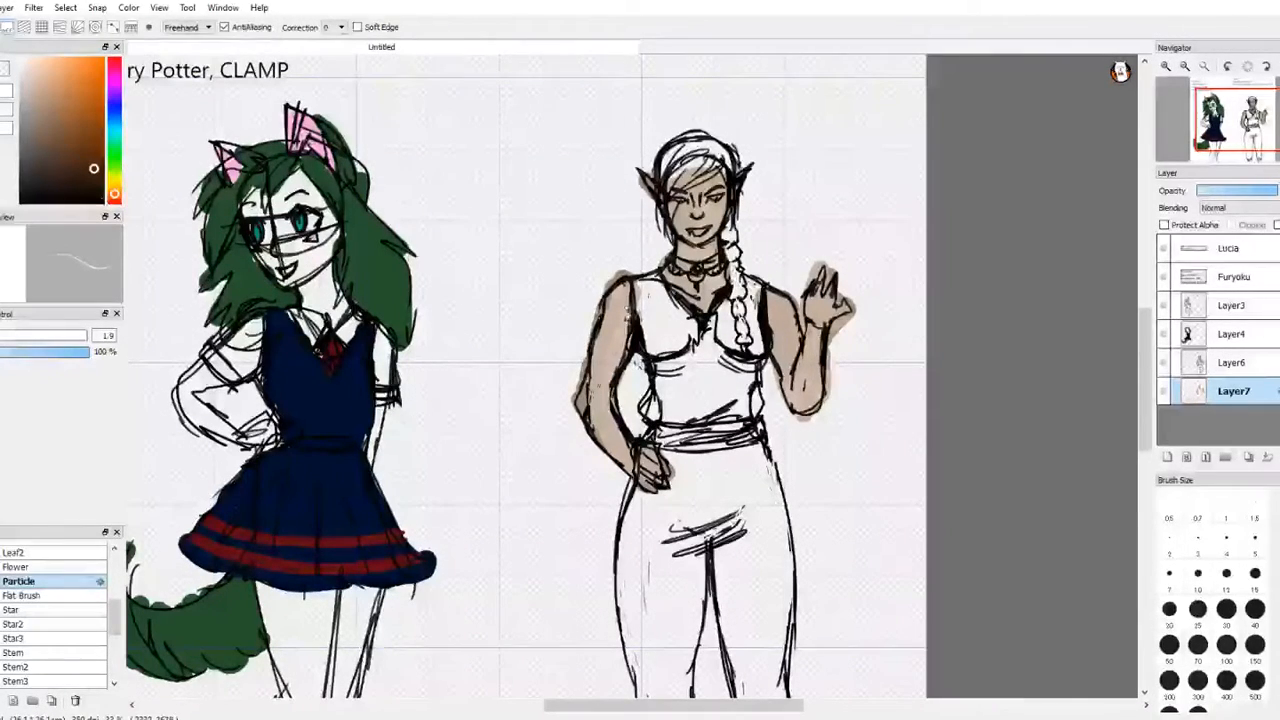
click(20, 581)
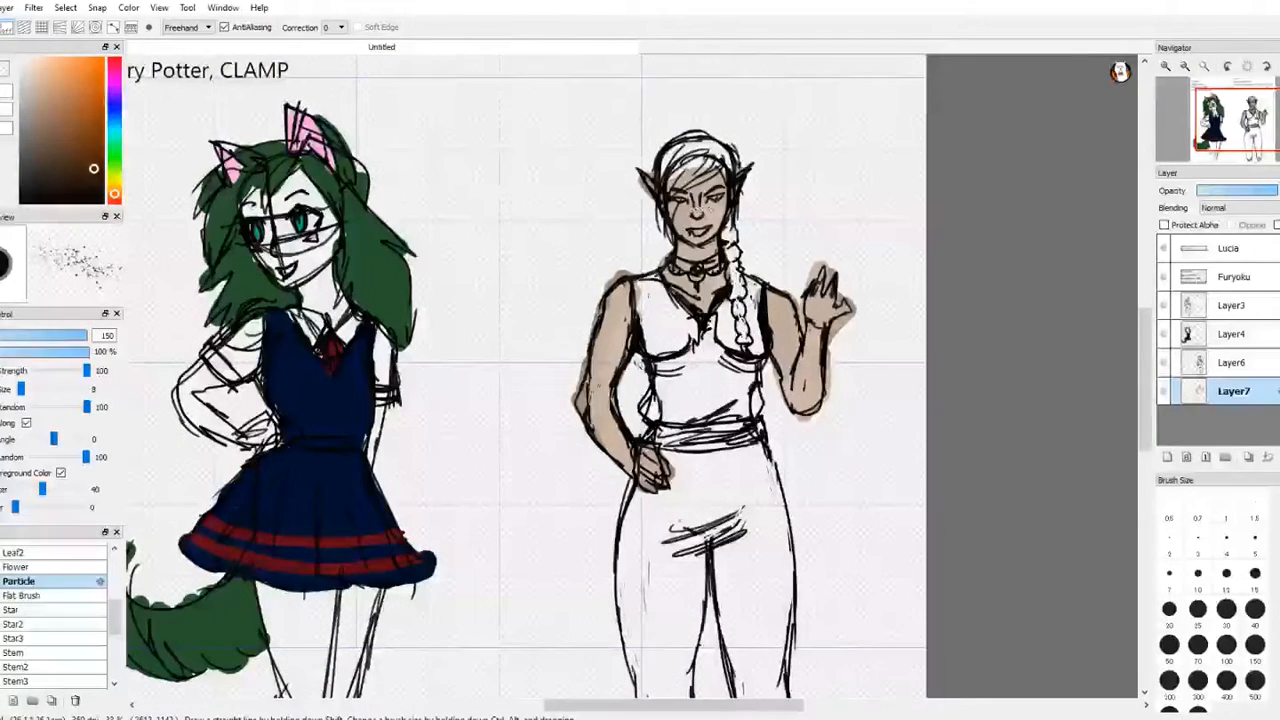
Step: Try to scatter dark brown freckles across the cheeks, shoulders and upper arms
drag(715, 209, 708, 217)
drag(677, 211, 683, 215)
mouse_move(607, 308)
mouse_down()
mouse_move(619, 291)
mouse_move(662, 285)
mouse_up()
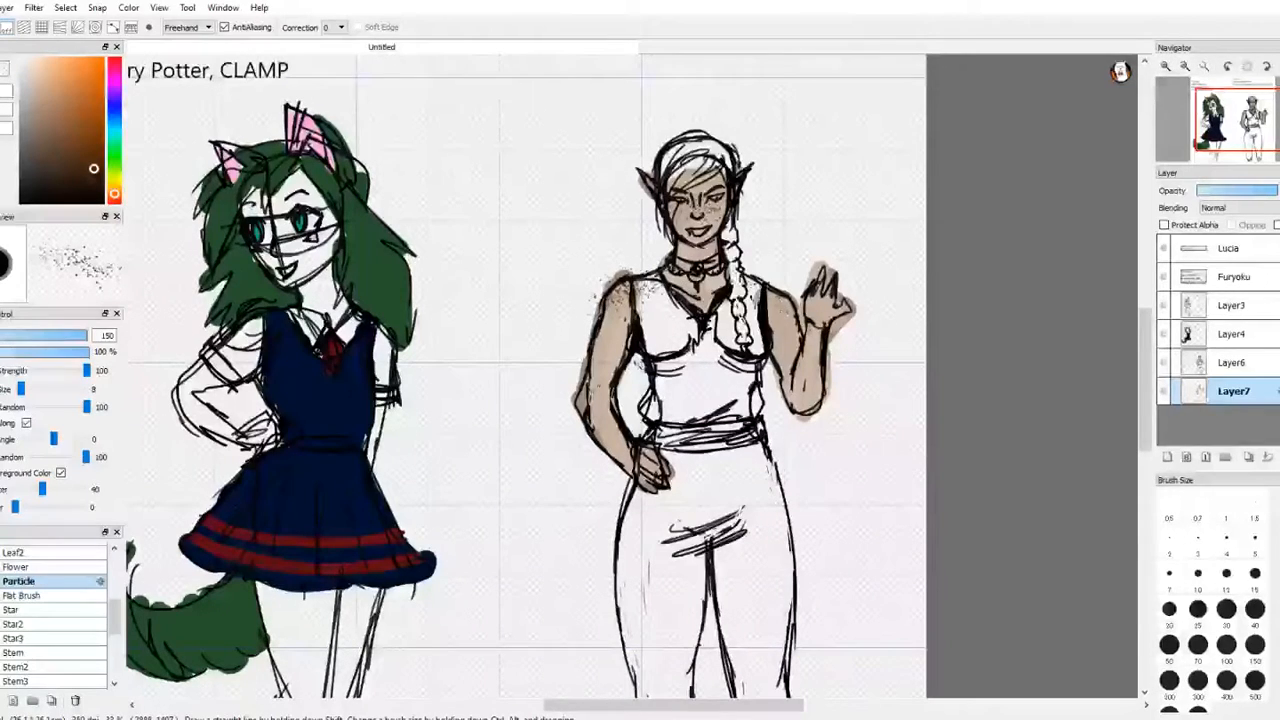
drag(772, 294, 798, 338)
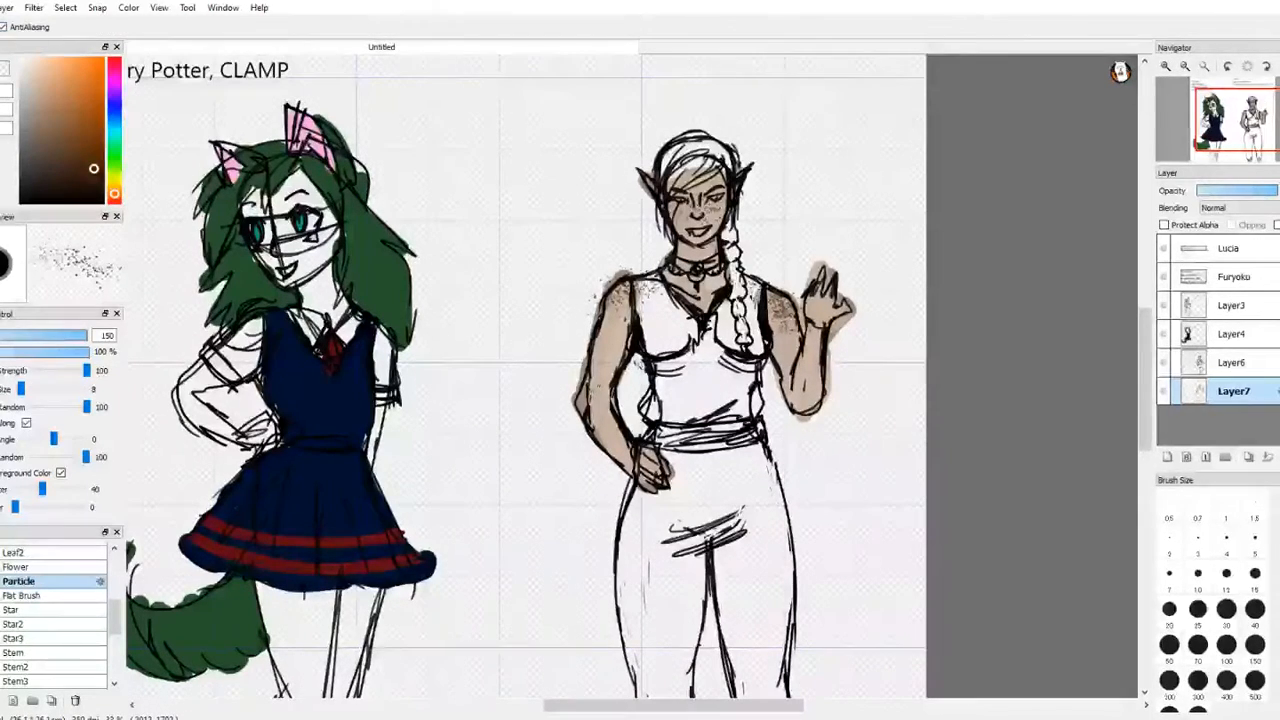
key(e)
key(m)
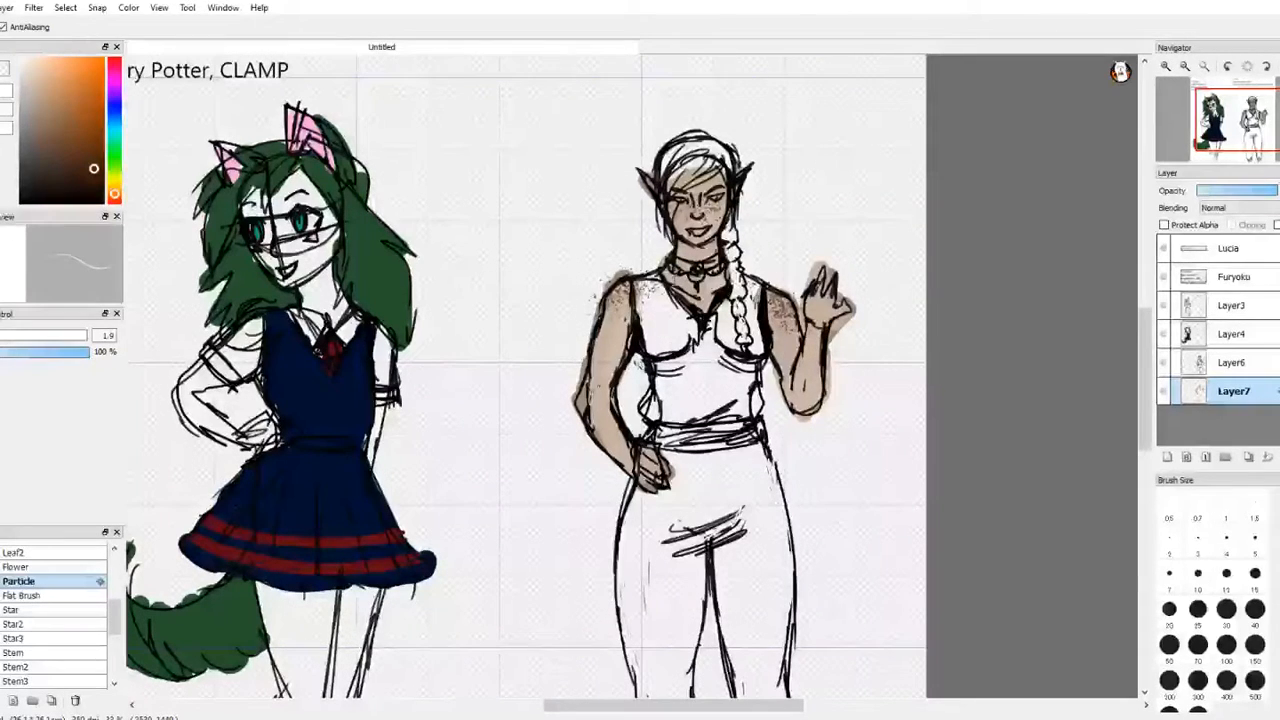
key(ctrl+z)
key(ctrl+z)
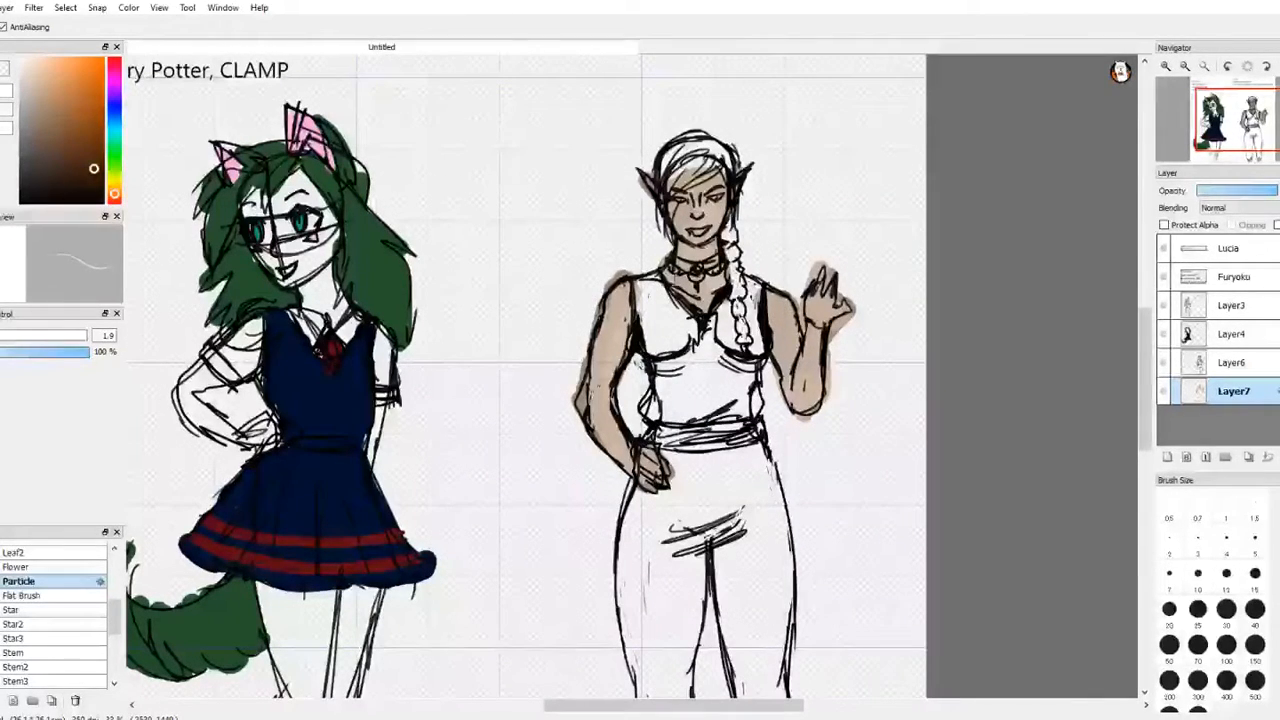
Step: Reduce the eraser's opacity to 47 % and its size to 0.4
key(e)
click(27, 358)
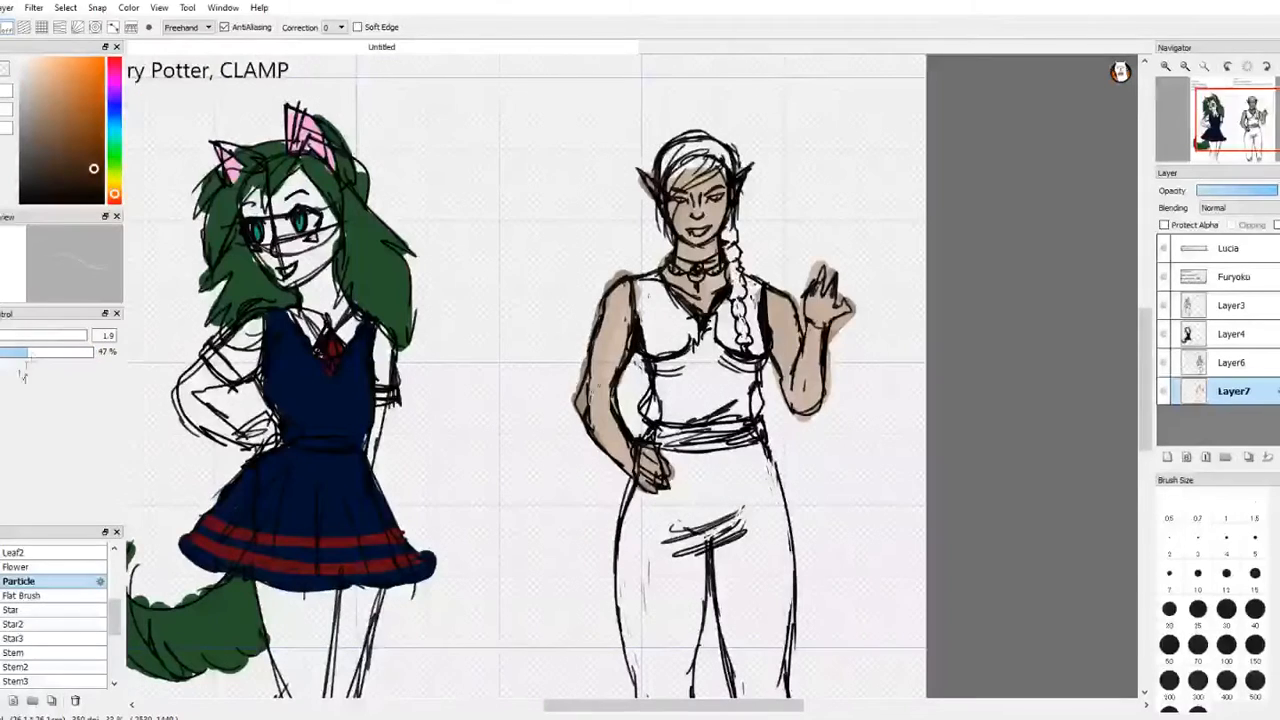
drag(4, 336, 0, 336)
key(m)
Step: Set the Particle brush's size to 60 and its opacity to 34 %
key(b)
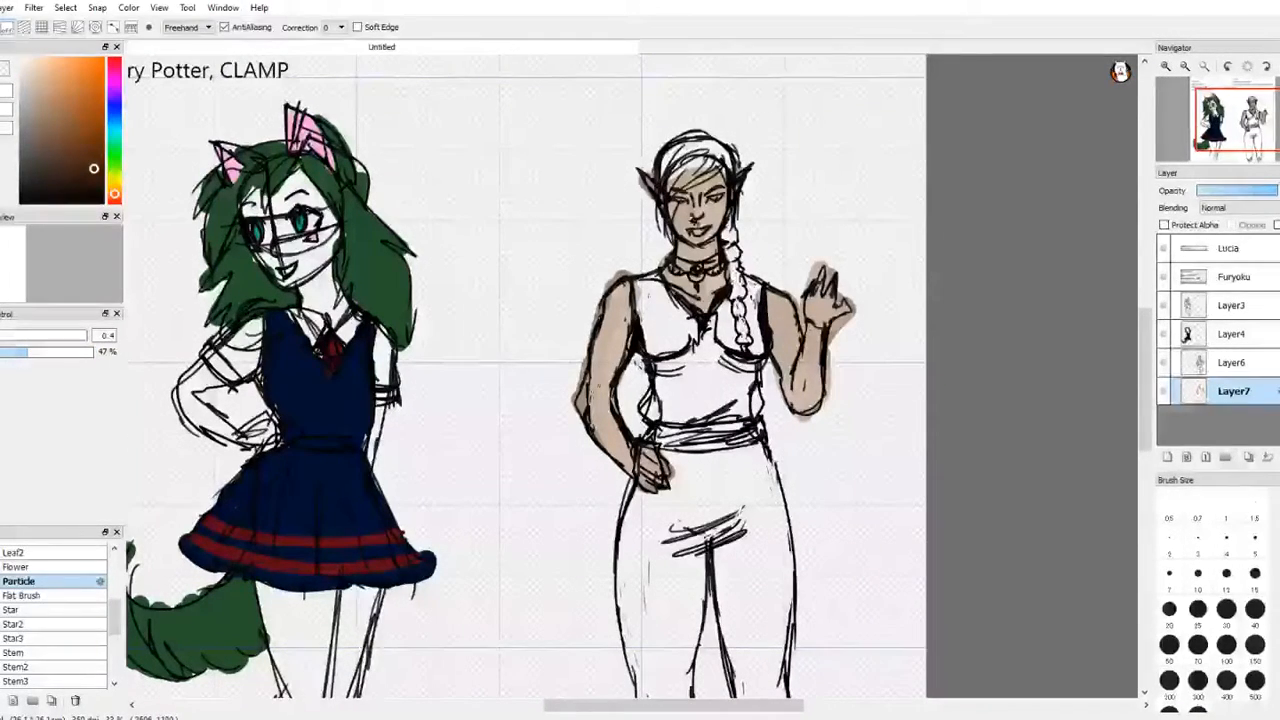
key(b)
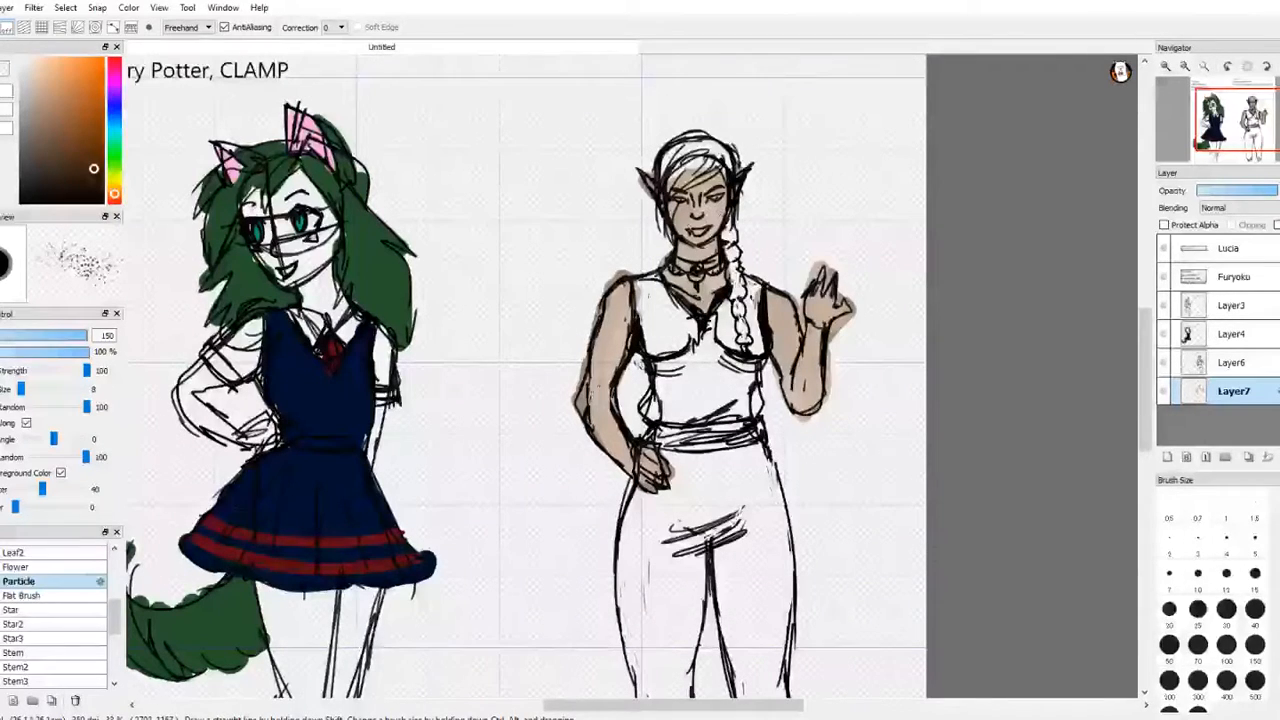
key(m)
key(e)
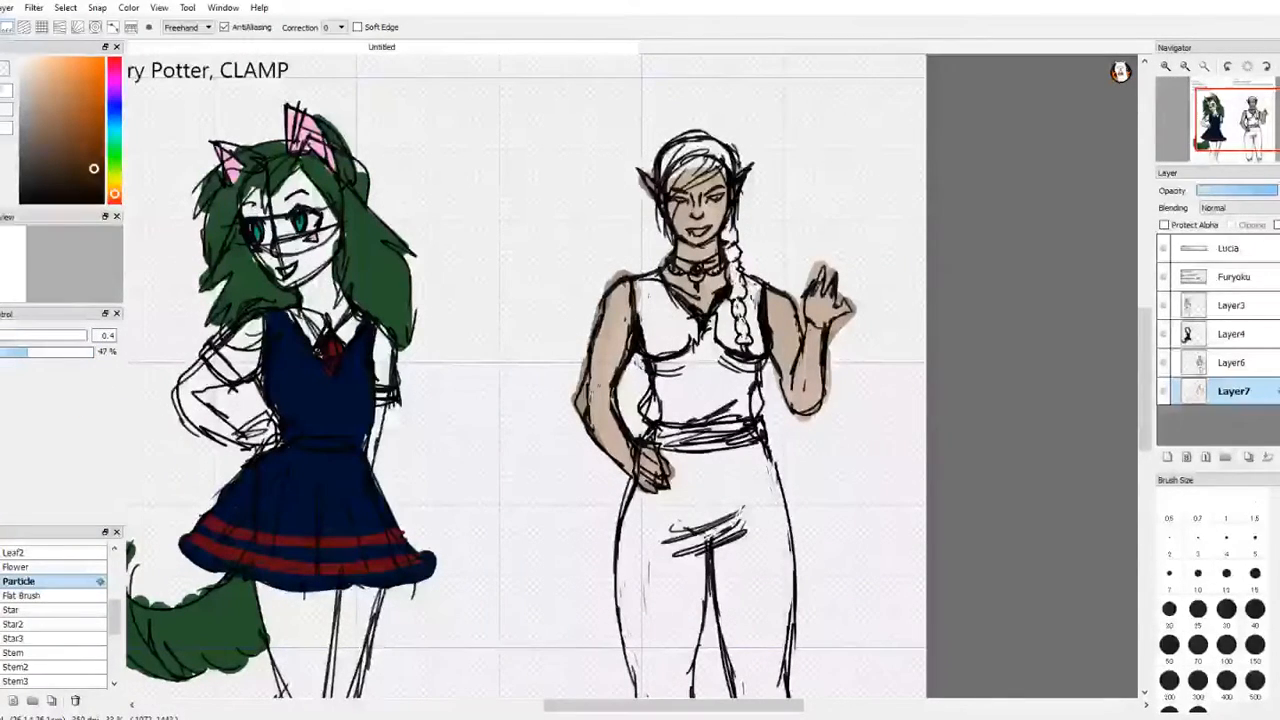
key(b)
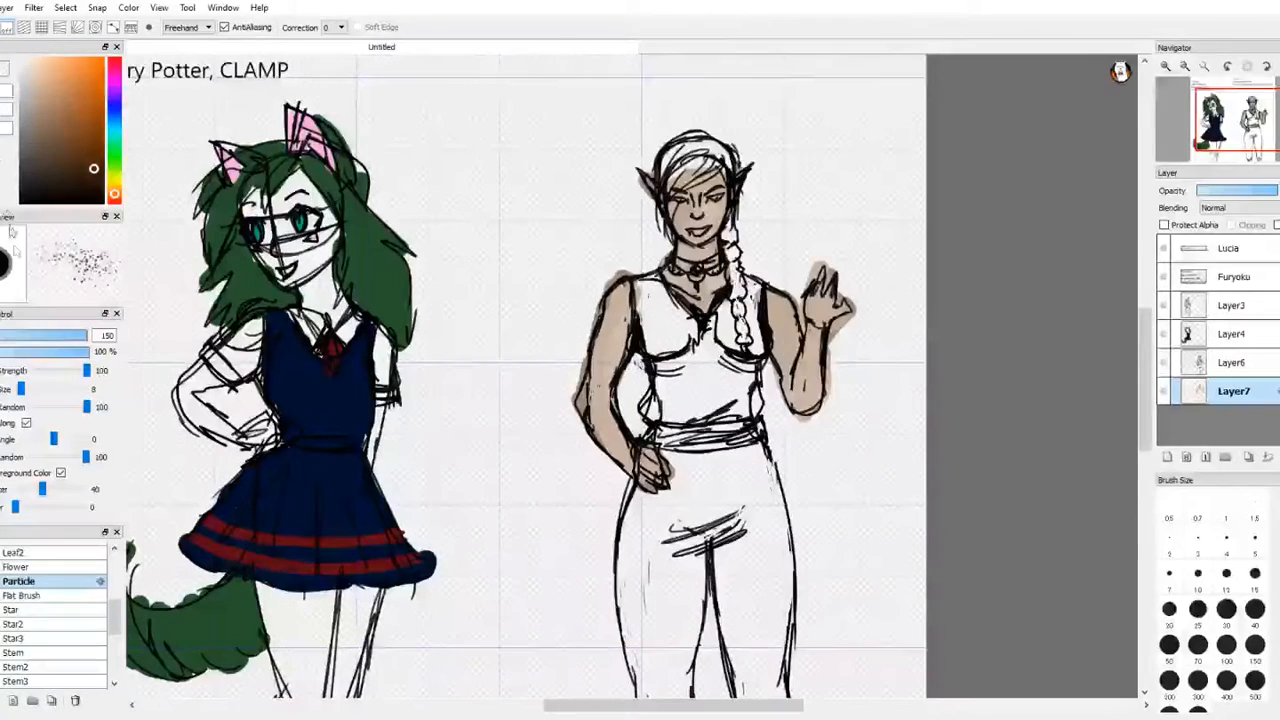
mouse_move(20, 337)
mouse_down()
mouse_move(8, 340)
mouse_move(55, 339)
mouse_move(12, 352)
mouse_up()
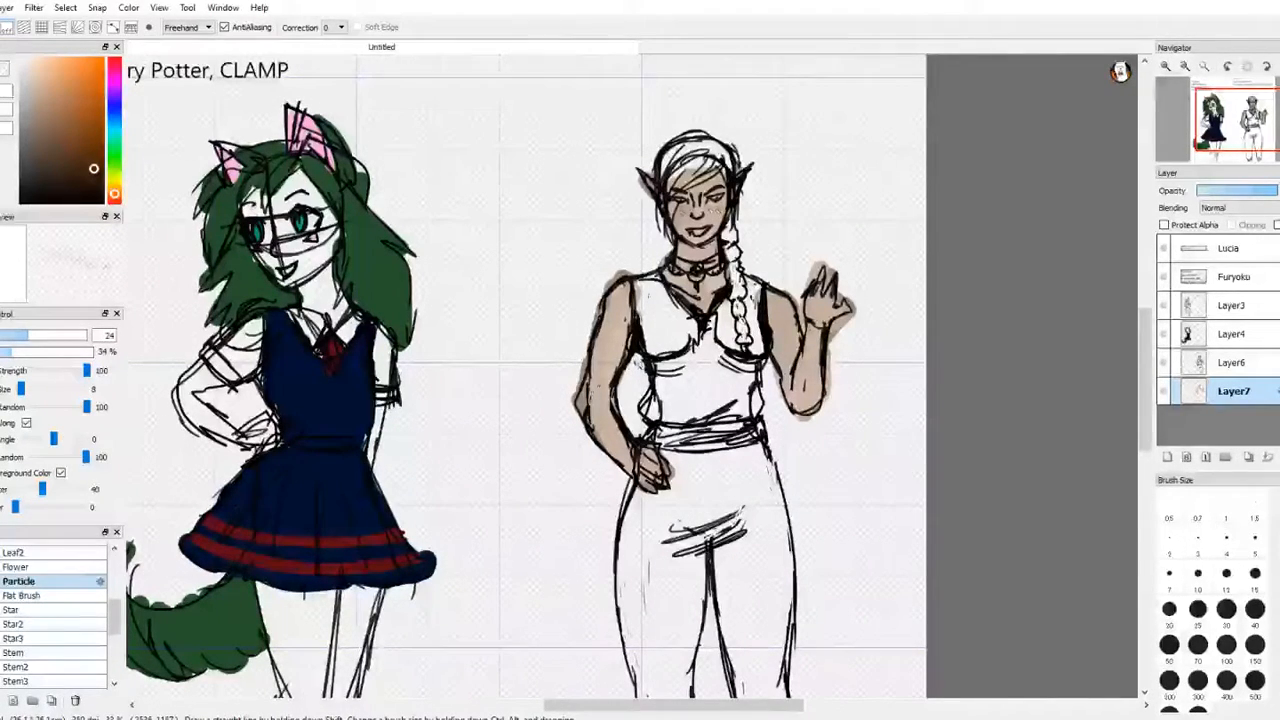
drag(40, 340, 64, 336)
key(m)
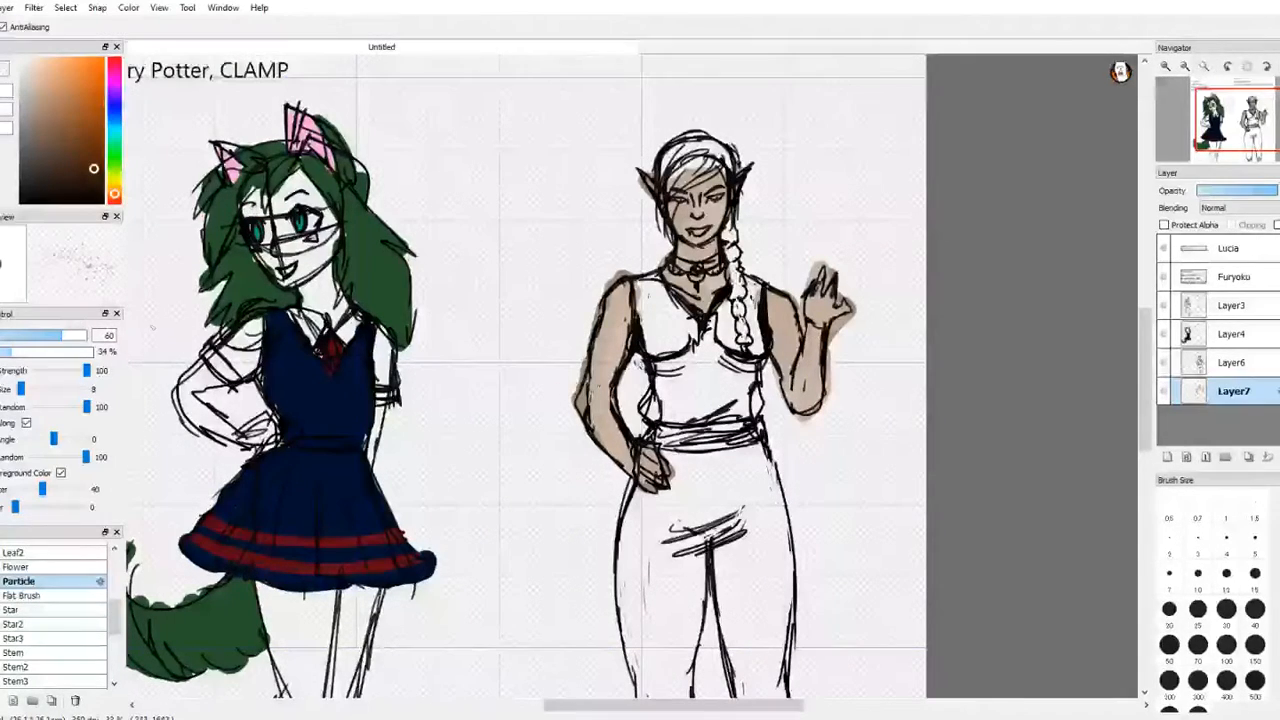
key(e)
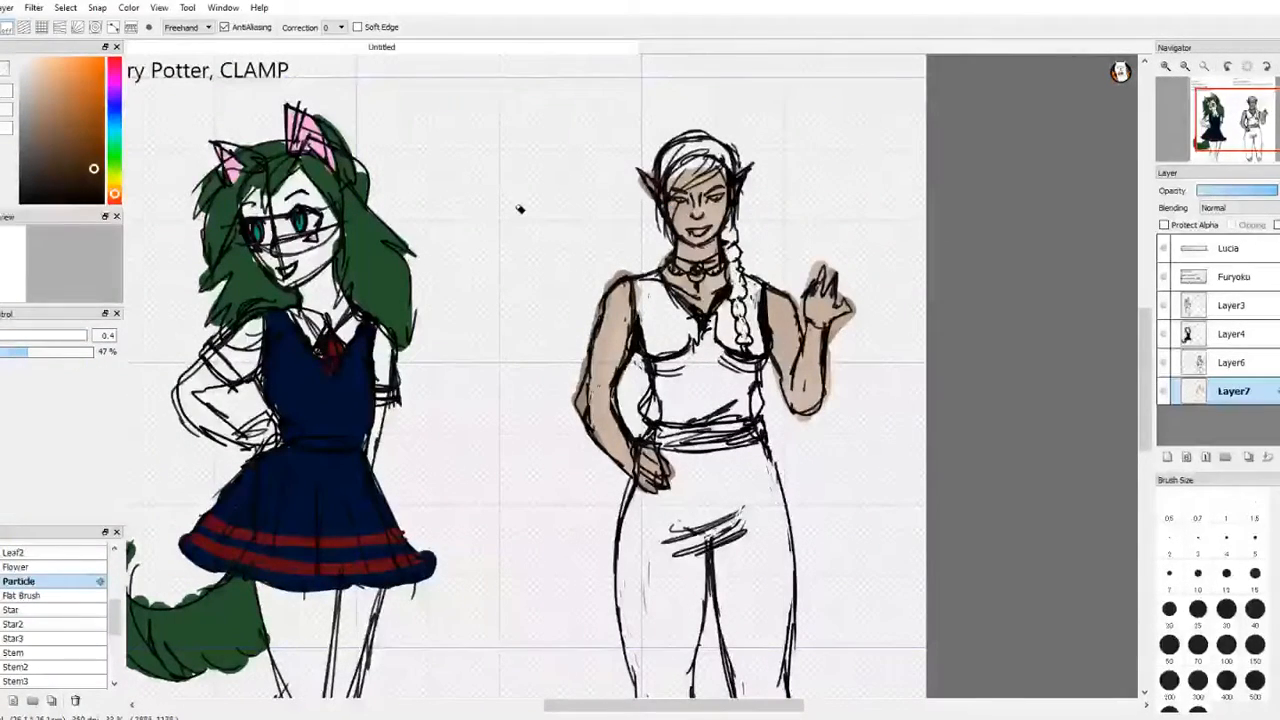
key(b)
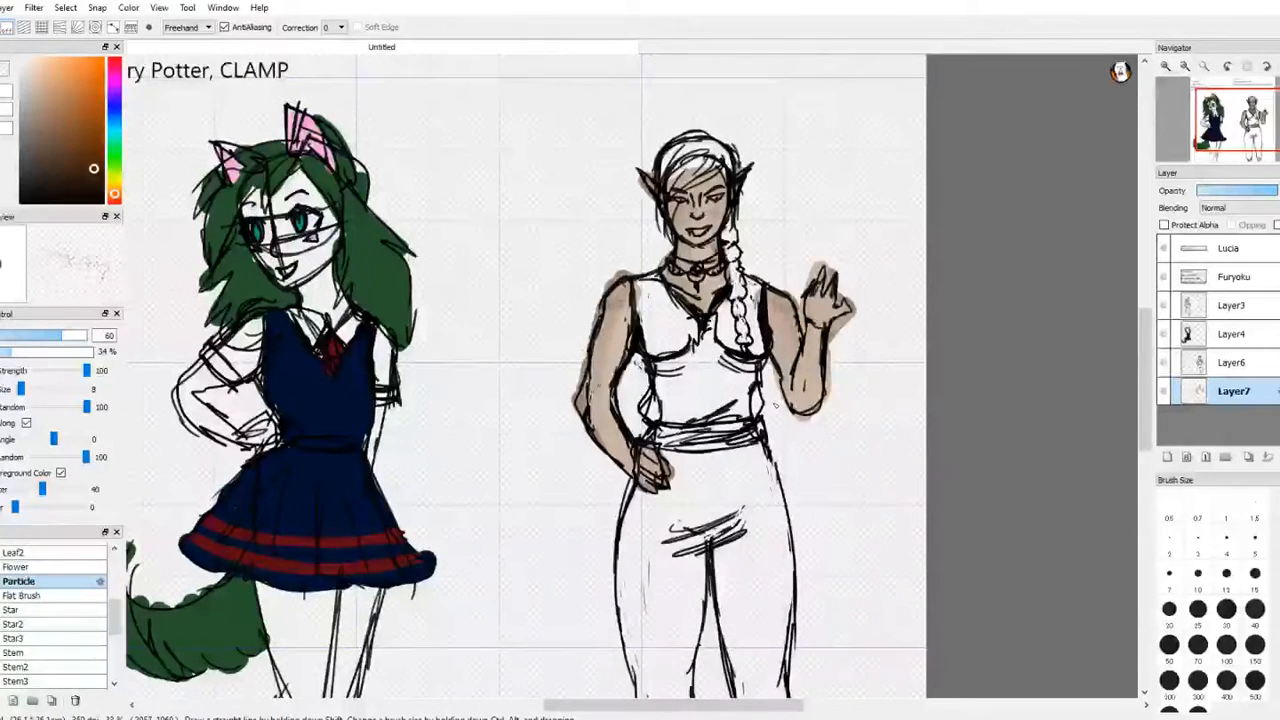
key(e)
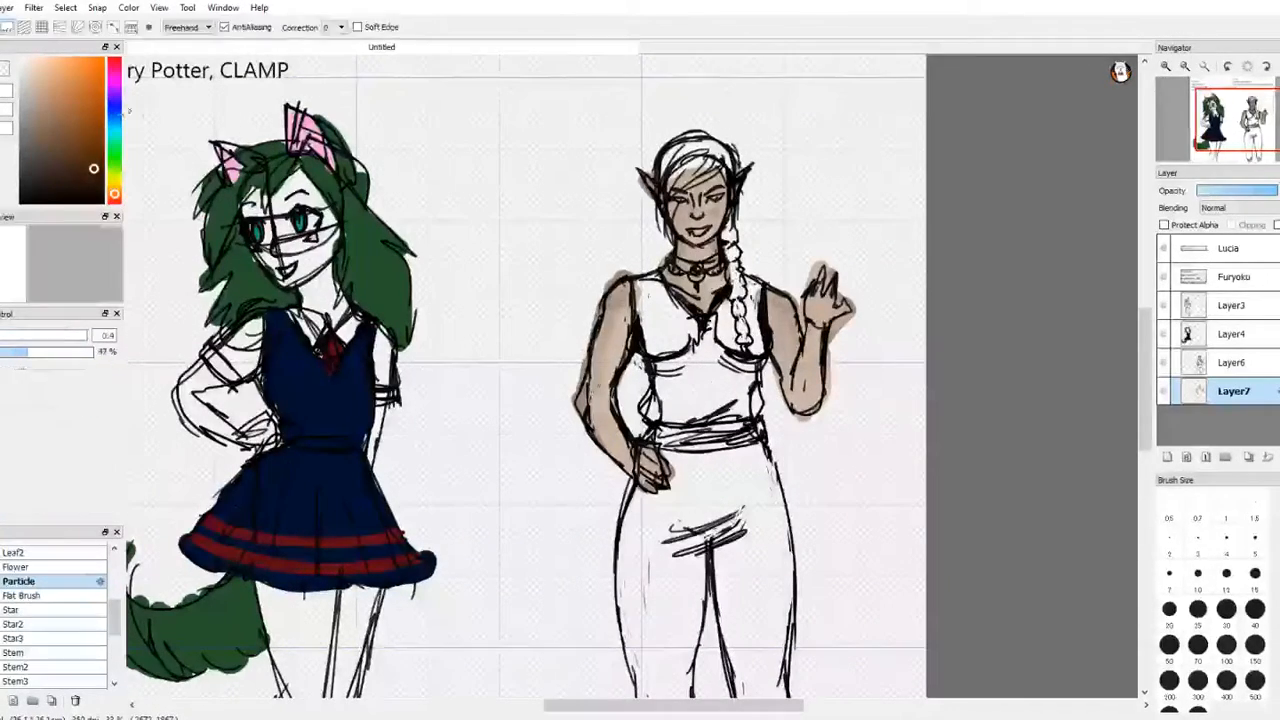
Step: Paint Lucia's sleeveless top in a medium navy blue with the Watercolor brush
drag(117, 112, 117, 118)
drag(90, 166, 89, 160)
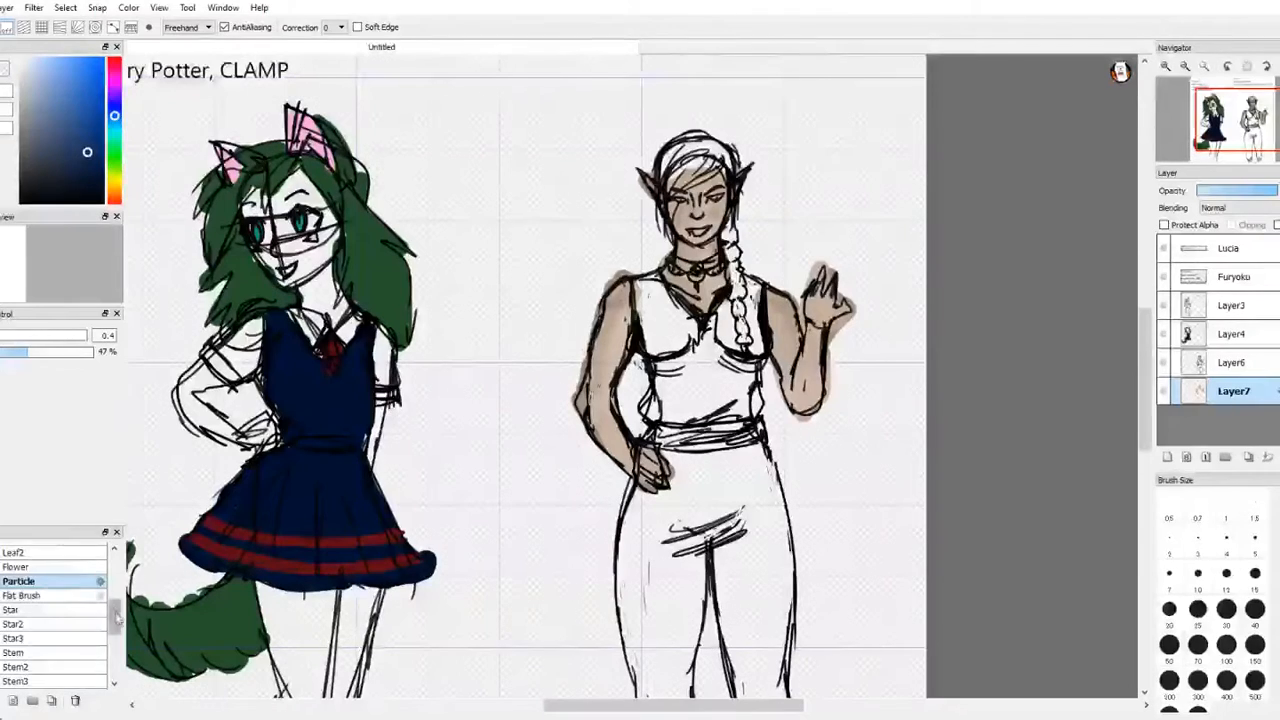
drag(116, 615, 117, 578)
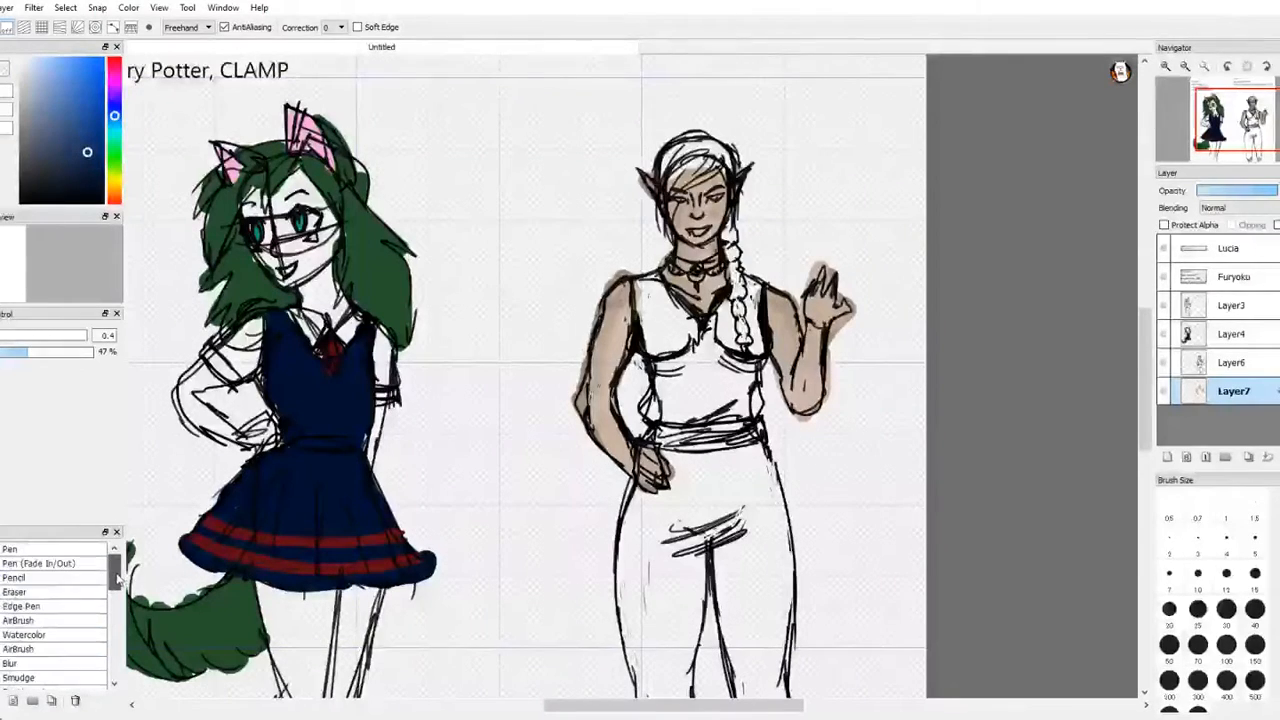
click(78, 635)
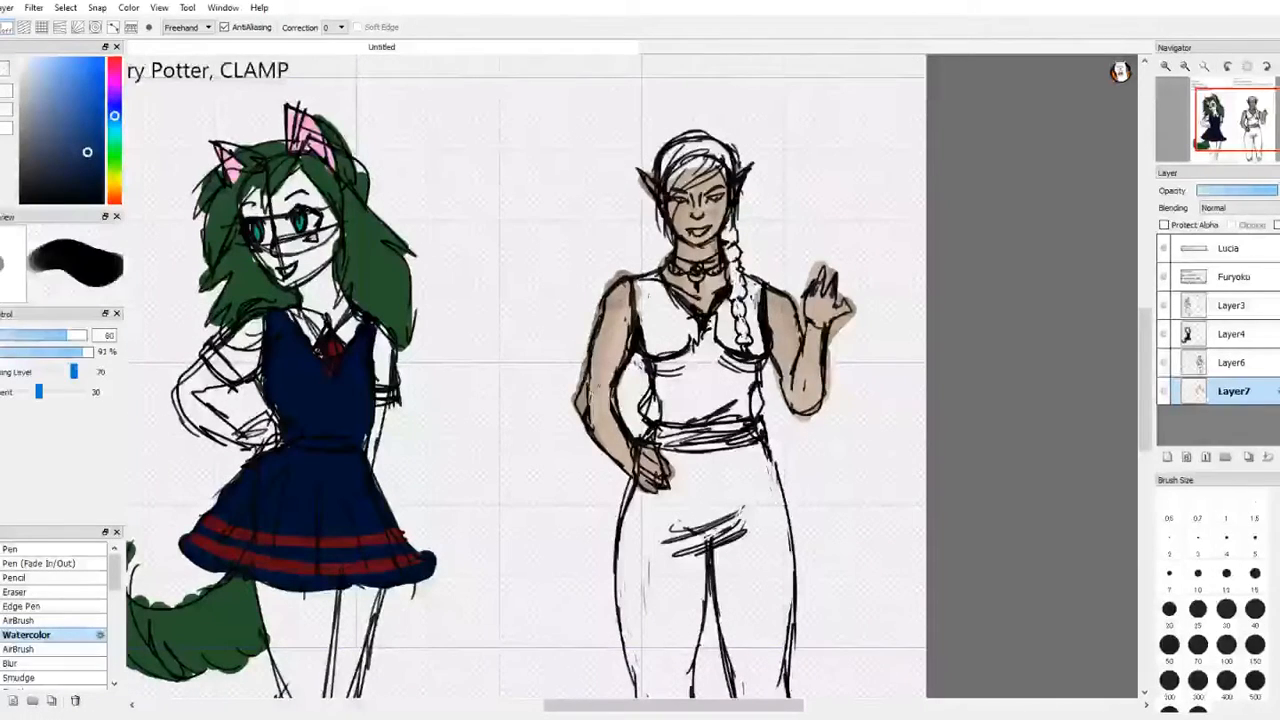
mouse_move(672, 322)
mouse_down()
mouse_move(671, 352)
mouse_move(666, 308)
mouse_move(649, 310)
mouse_move(641, 284)
mouse_move(681, 345)
mouse_move(641, 280)
mouse_move(694, 350)
mouse_move(709, 345)
mouse_move(659, 415)
mouse_move(694, 405)
mouse_move(734, 350)
mouse_move(758, 405)
mouse_up()
mouse_move(745, 350)
mouse_down()
mouse_move(756, 293)
mouse_move(735, 362)
mouse_move(722, 318)
mouse_move(714, 330)
mouse_up()
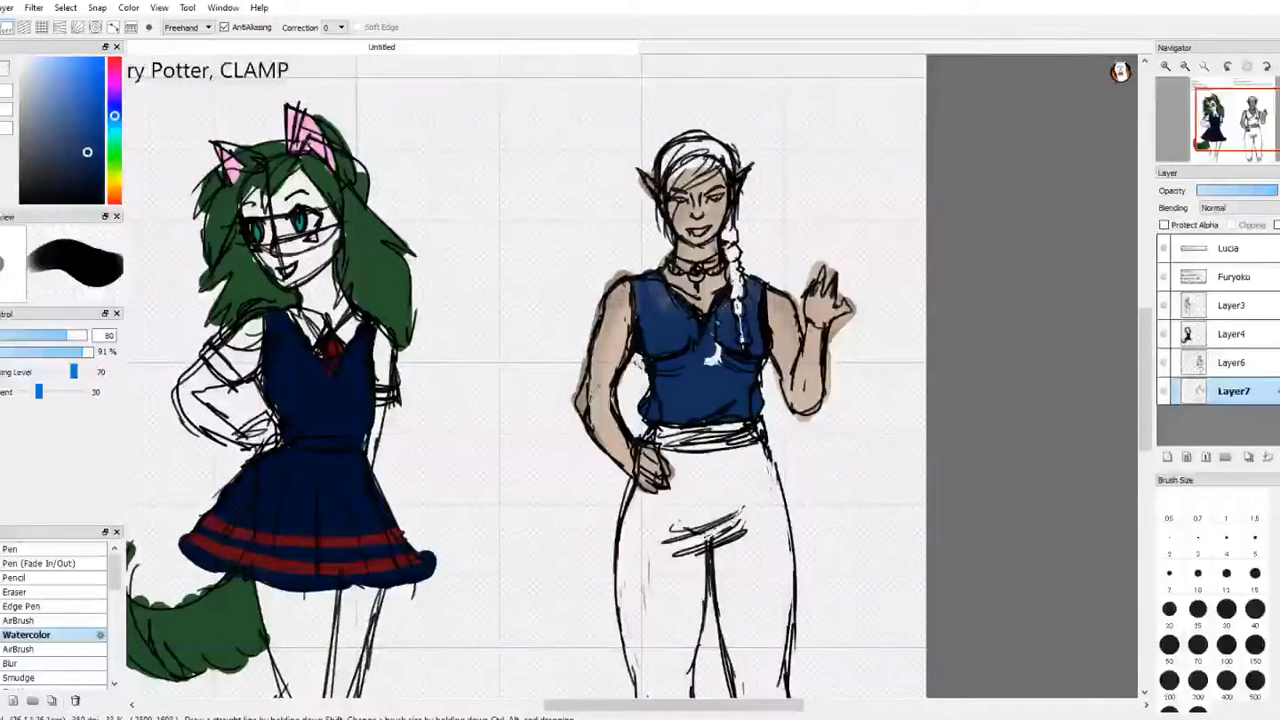
Step: Try painting Lucia's trousers in the same blue as her top
mouse_move(728, 452)
mouse_down()
mouse_move(700, 488)
mouse_move(676, 456)
mouse_move(668, 515)
mouse_move(640, 500)
mouse_move(628, 670)
mouse_move(646, 680)
mouse_move(655, 525)
mouse_move(672, 605)
mouse_move(698, 500)
mouse_move(742, 470)
mouse_move(770, 470)
mouse_move(786, 570)
mouse_move(757, 522)
mouse_move(724, 598)
mouse_move(732, 608)
mouse_up()
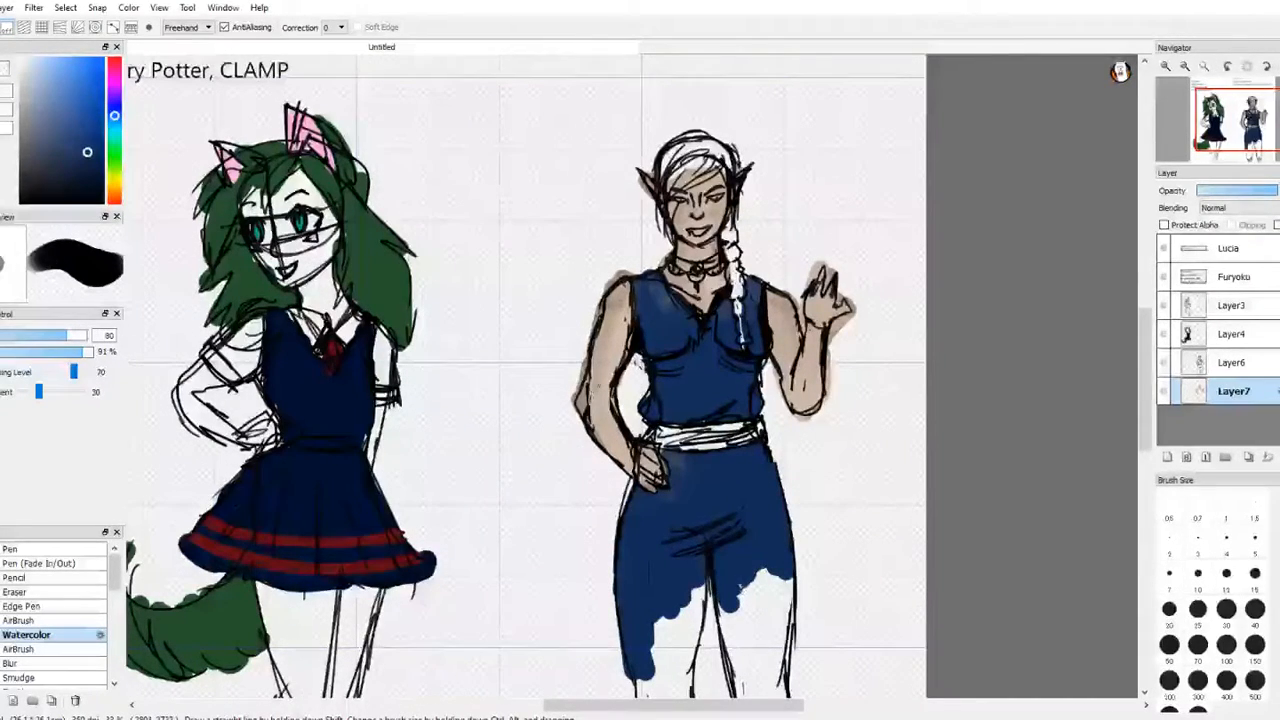
key(ctrl+z)
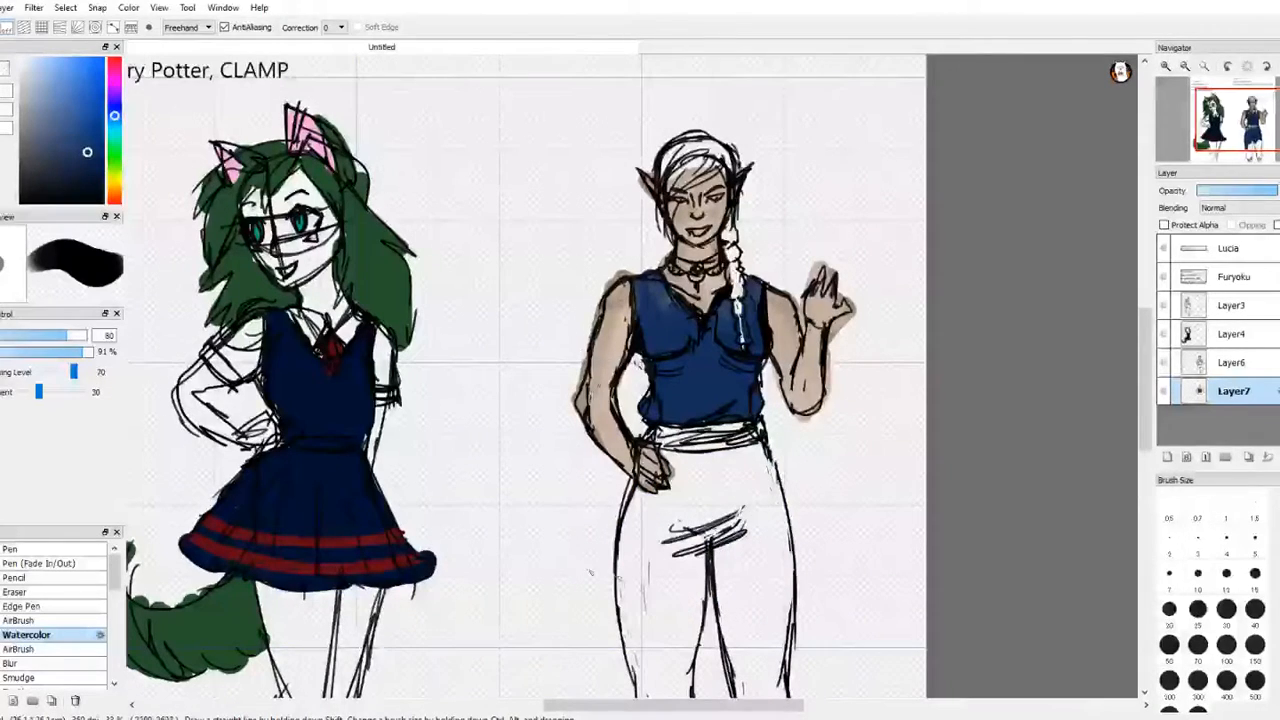
Step: Choose a dark brown and paint Lucia's trousers from the waistband down to the knees with the Watercolor brush
click(71, 182)
drag(71, 182, 102, 179)
mouse_move(115, 116)
mouse_down()
mouse_move(115, 73)
mouse_move(117, 197)
mouse_up()
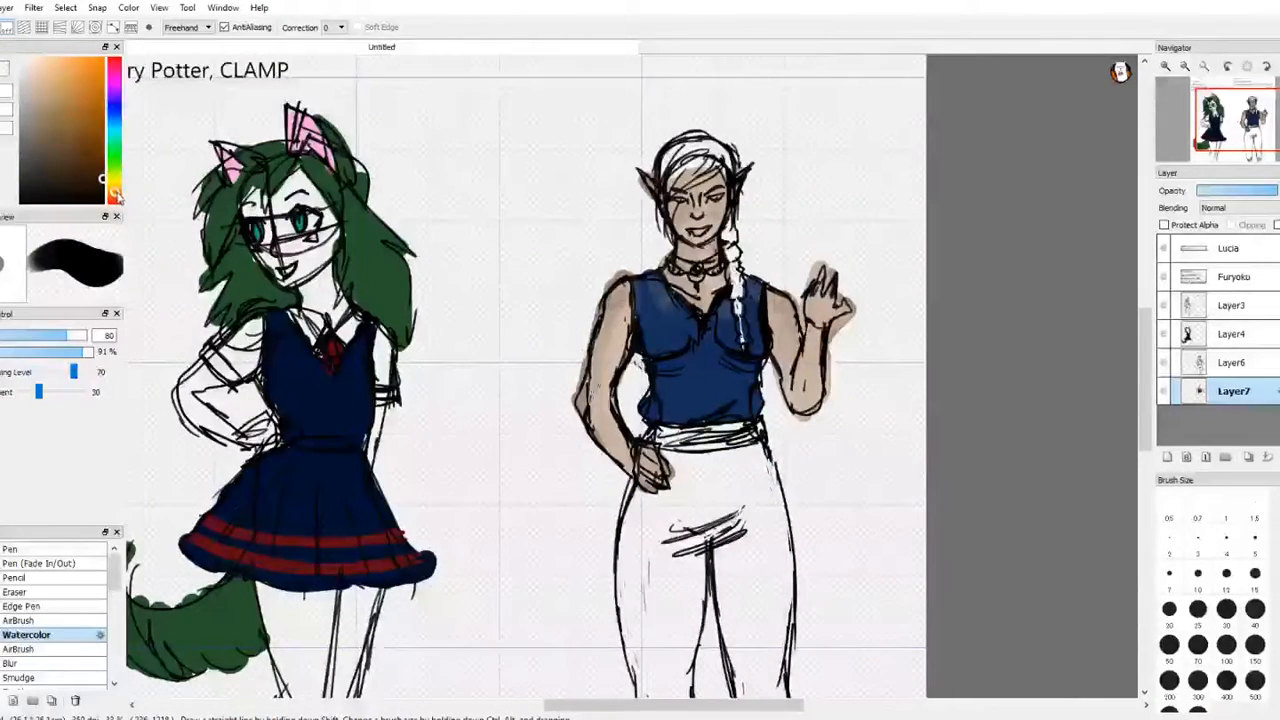
click(86, 183)
key(w)
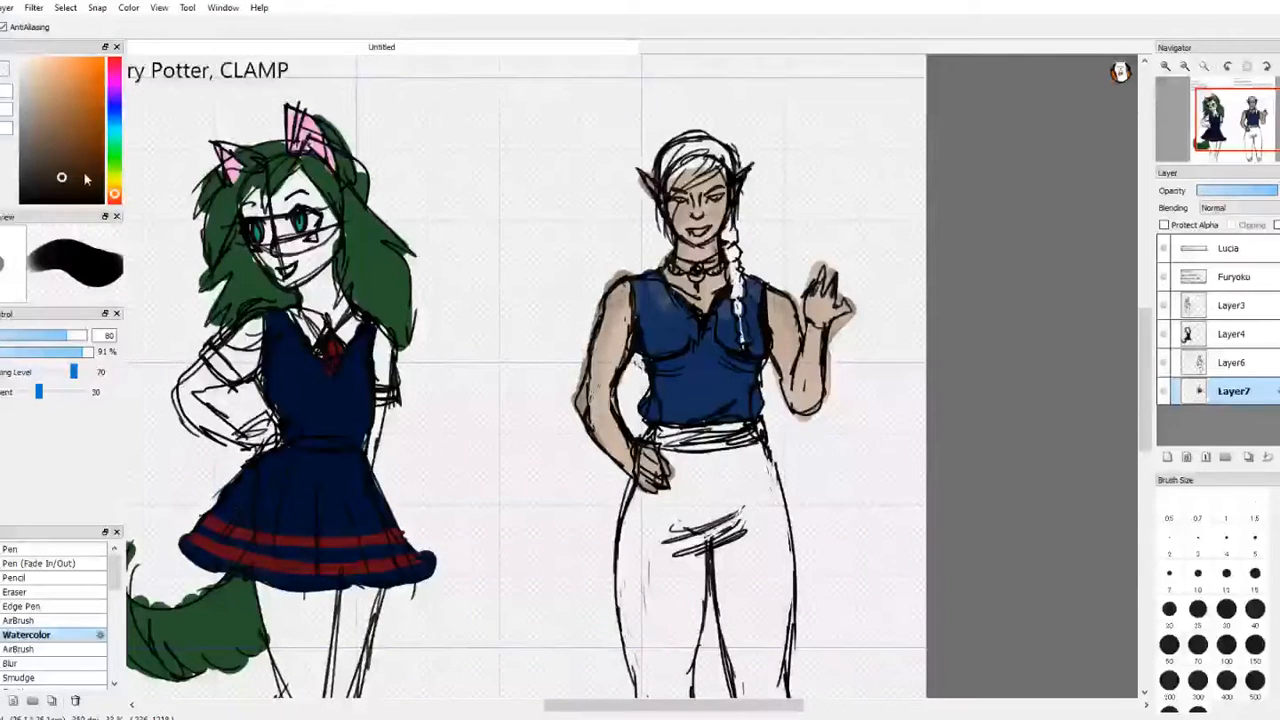
key(e)
key(w)
key(b)
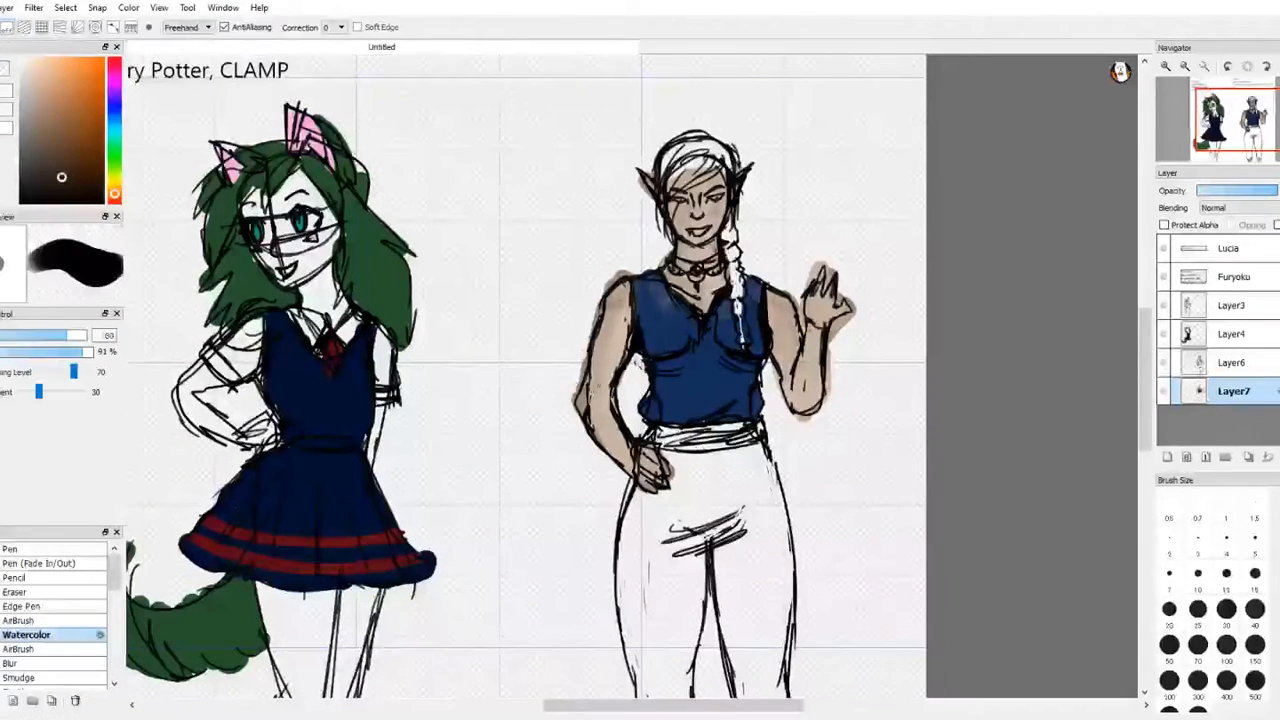
key(w)
key(e)
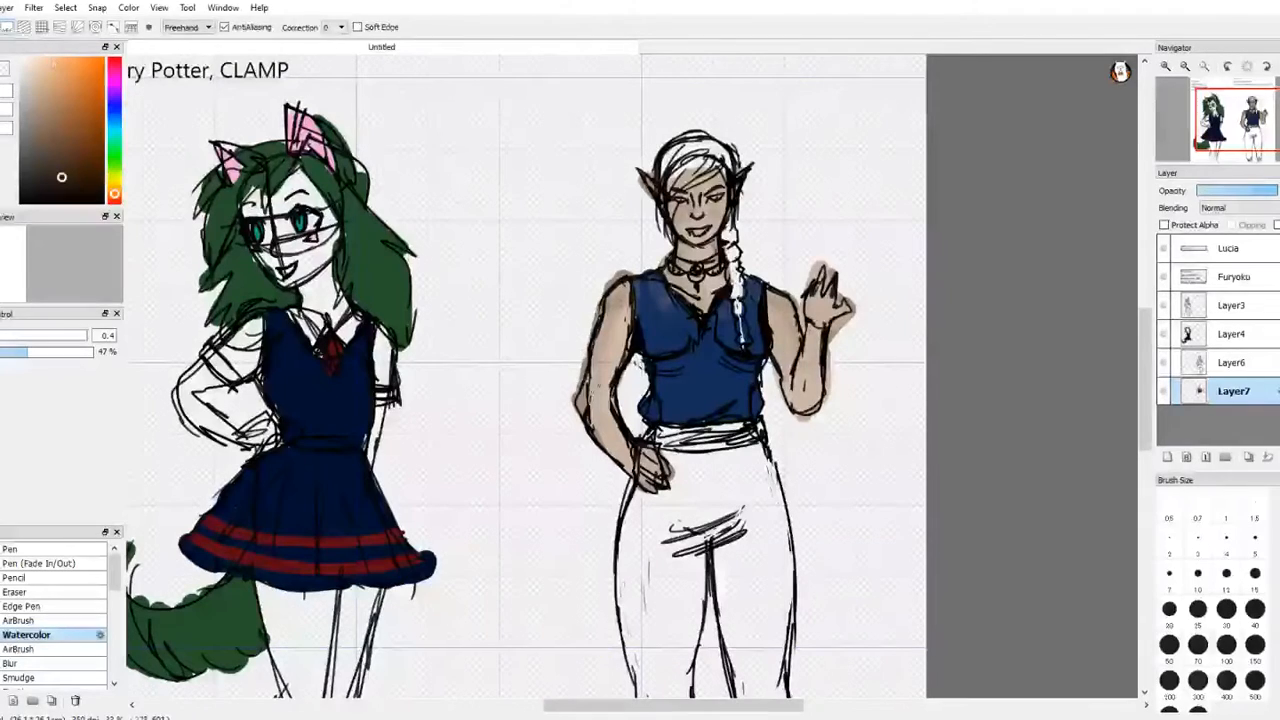
key(b)
mouse_move(687, 459)
mouse_down()
mouse_move(688, 488)
mouse_move(678, 463)
mouse_move(722, 462)
mouse_move(765, 480)
mouse_move(772, 505)
mouse_move(758, 520)
mouse_move(712, 520)
mouse_move(700, 492)
mouse_move(680, 530)
mouse_move(683, 487)
mouse_move(655, 515)
mouse_move(635, 490)
mouse_move(628, 602)
mouse_move(648, 545)
mouse_move(672, 620)
mouse_move(694, 605)
mouse_move(686, 665)
mouse_move(645, 660)
mouse_move(630, 675)
mouse_move(645, 695)
mouse_move(692, 682)
mouse_up()
mouse_move(720, 546)
mouse_down()
mouse_move(728, 592)
mouse_move(744, 600)
mouse_move(780, 590)
mouse_move(786, 530)
mouse_move(786, 650)
mouse_move(768, 668)
mouse_move(736, 664)
mouse_move(728, 601)
mouse_up()
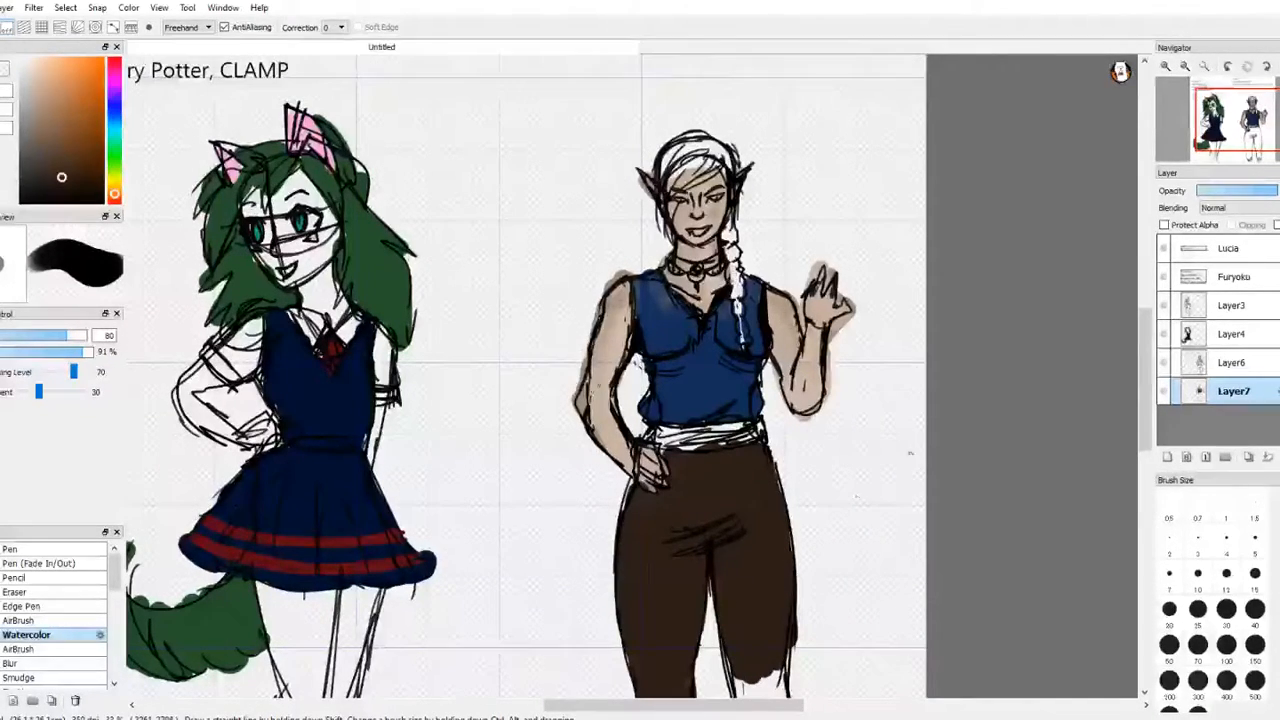
Step: Extend the dark brown down both lower trouser legs to the gathered cuffs
key(e)
drag(1278, 132, 1255, 148)
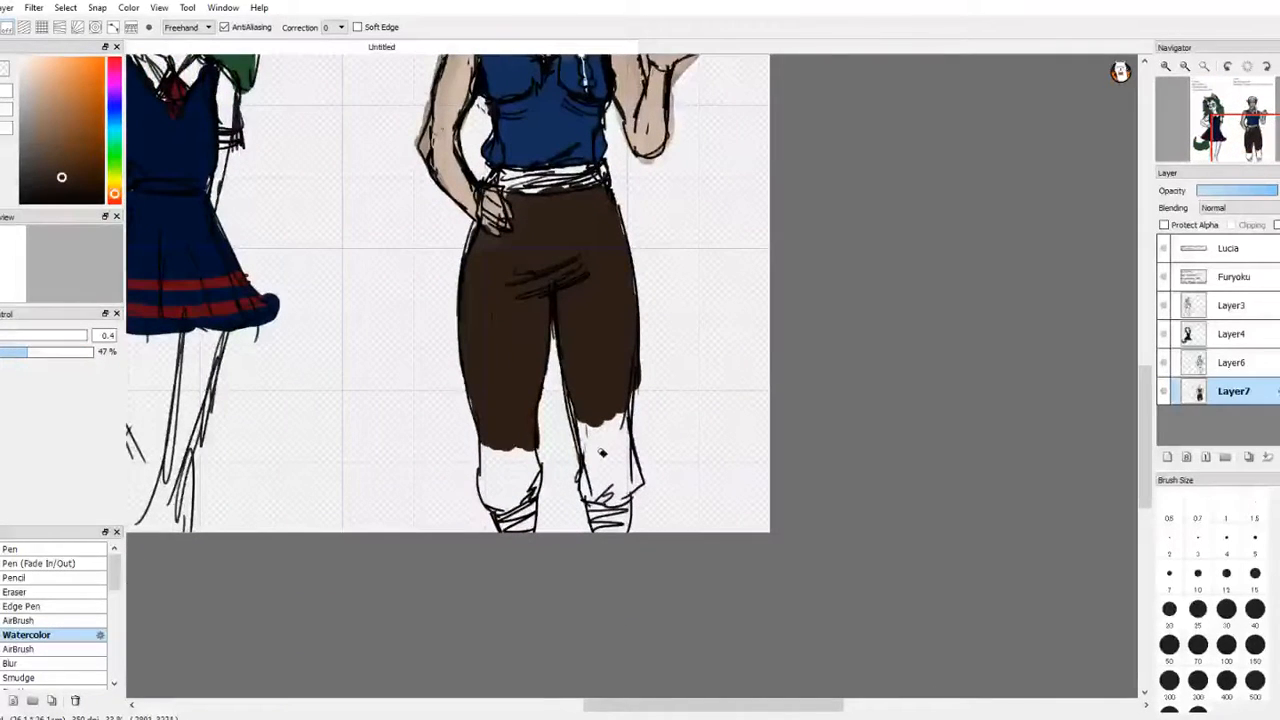
key(b)
key(e)
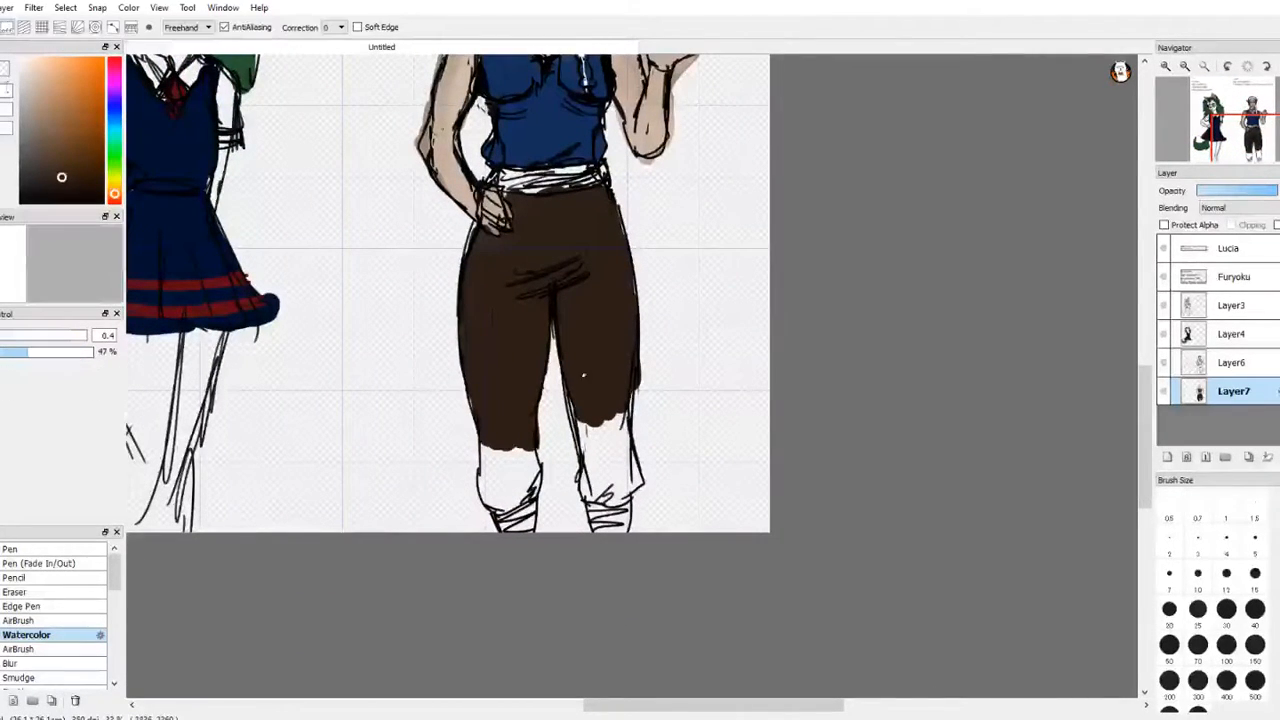
key(b)
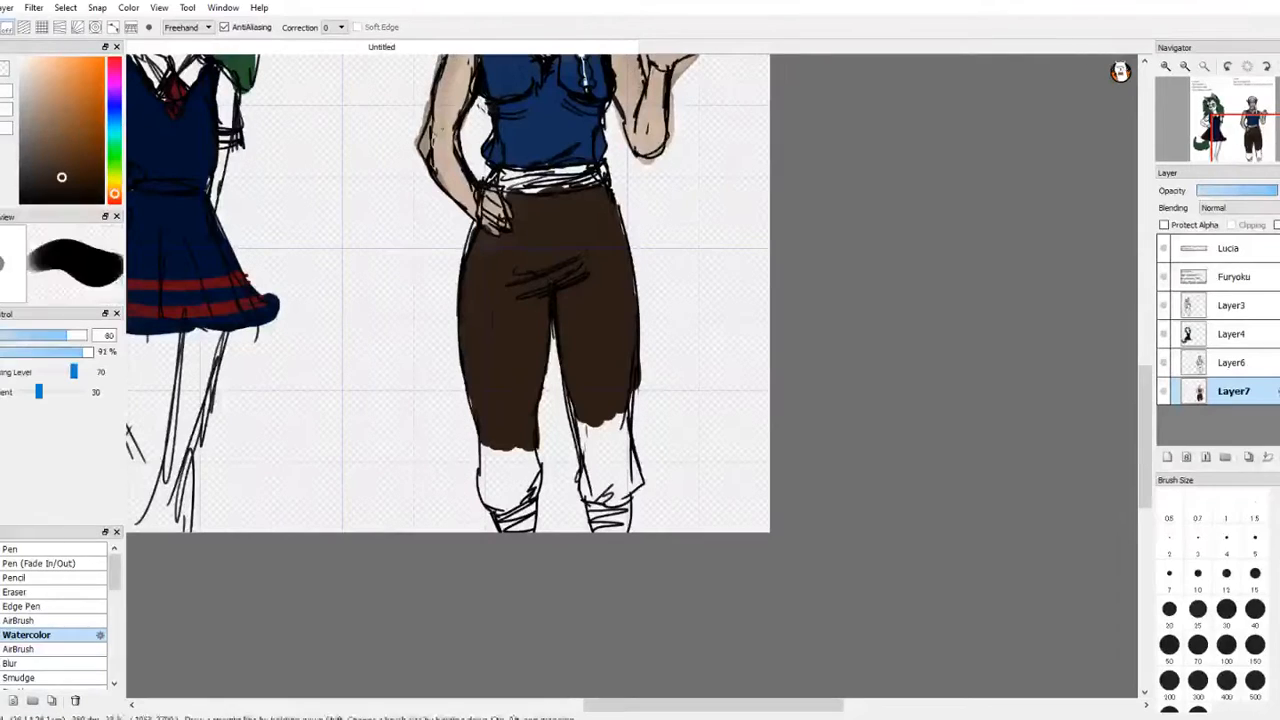
mouse_move(590, 478)
mouse_down()
mouse_move(588, 495)
mouse_move(600, 440)
mouse_move(615, 445)
mouse_move(630, 495)
mouse_up()
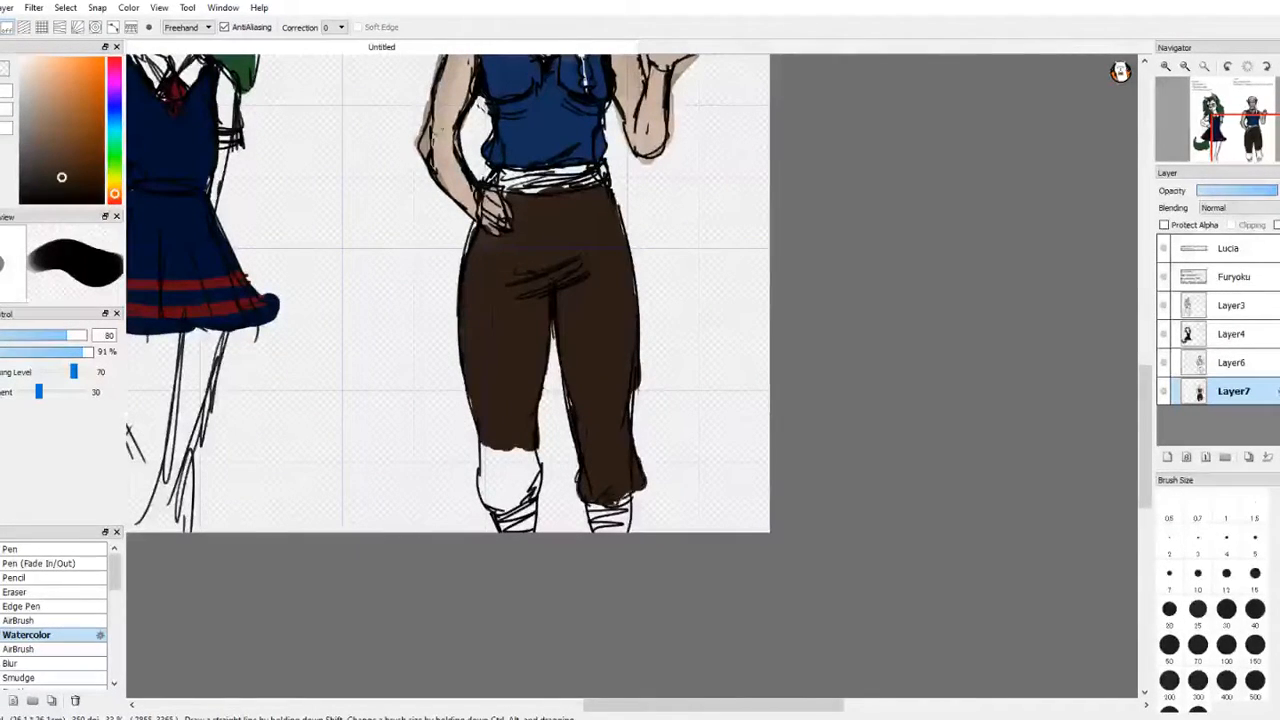
mouse_move(505, 438)
mouse_down()
mouse_move(534, 472)
mouse_move(516, 497)
mouse_move(491, 499)
mouse_move(494, 446)
mouse_move(506, 444)
mouse_move(521, 487)
mouse_up()
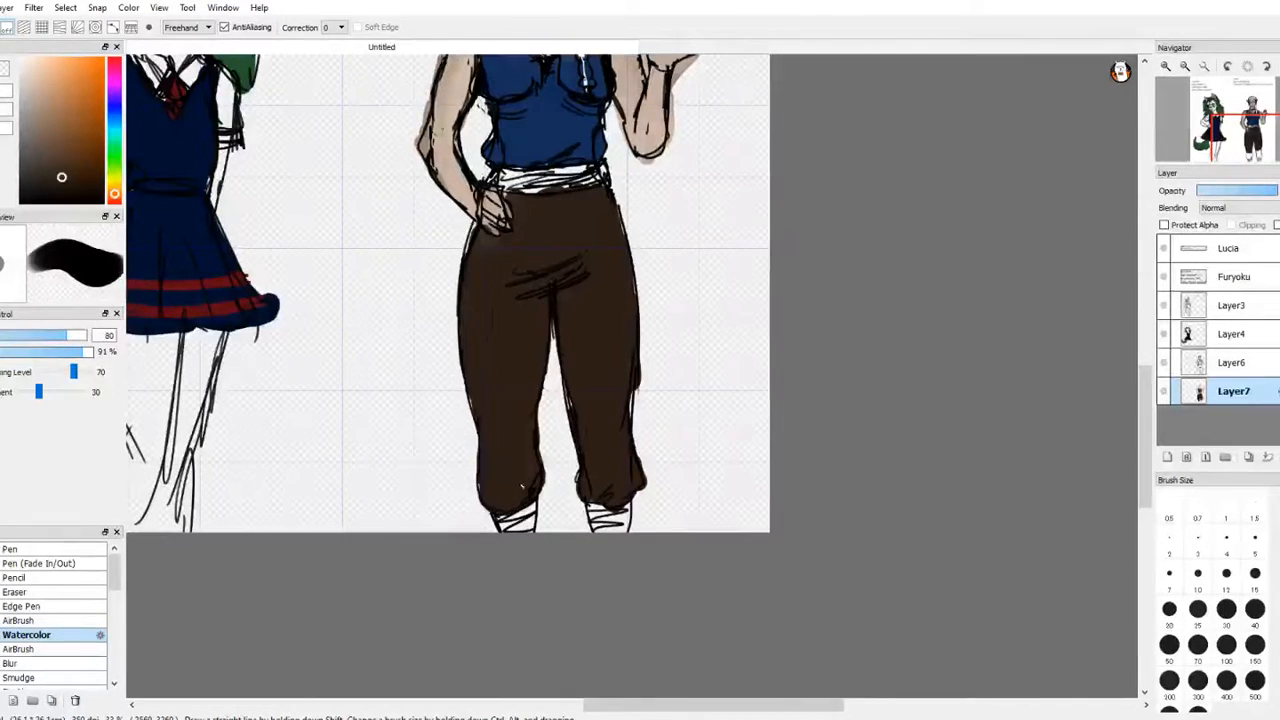
Step: Choose a dark crimson and paint Lucia's ankle wraps and waist sash
key(w)
key(e)
click(117, 64)
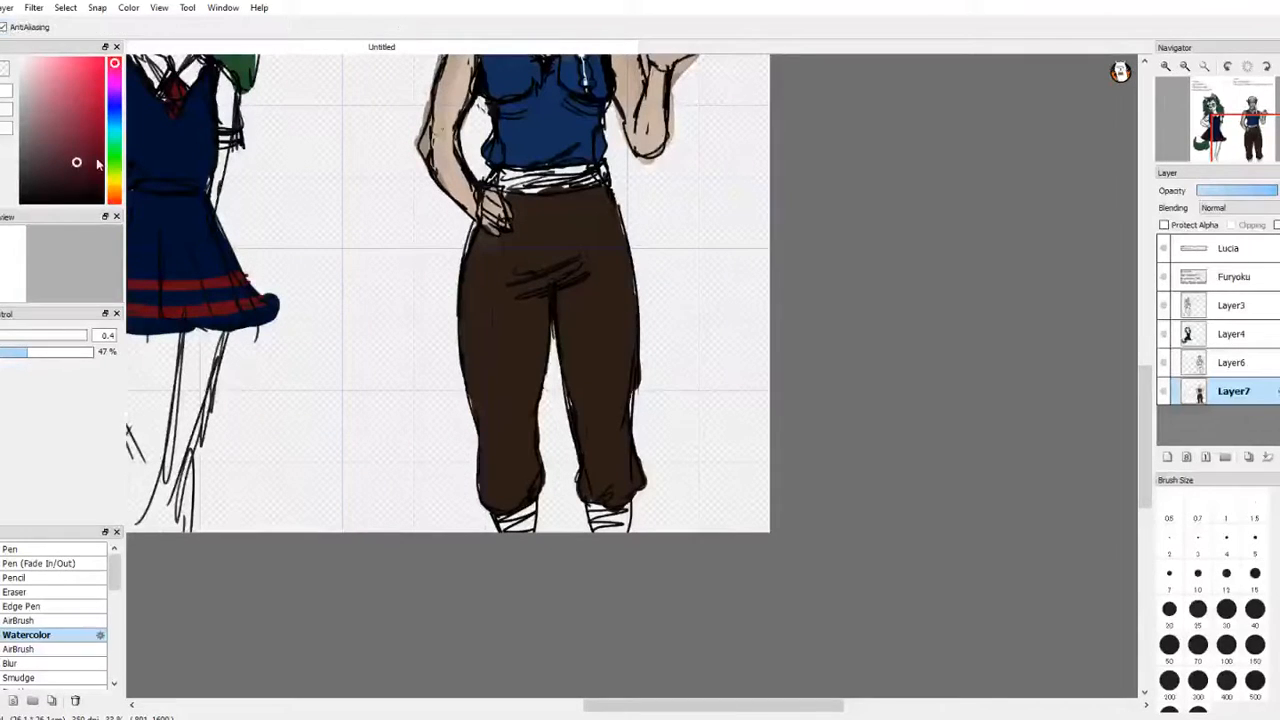
key(w)
key(b)
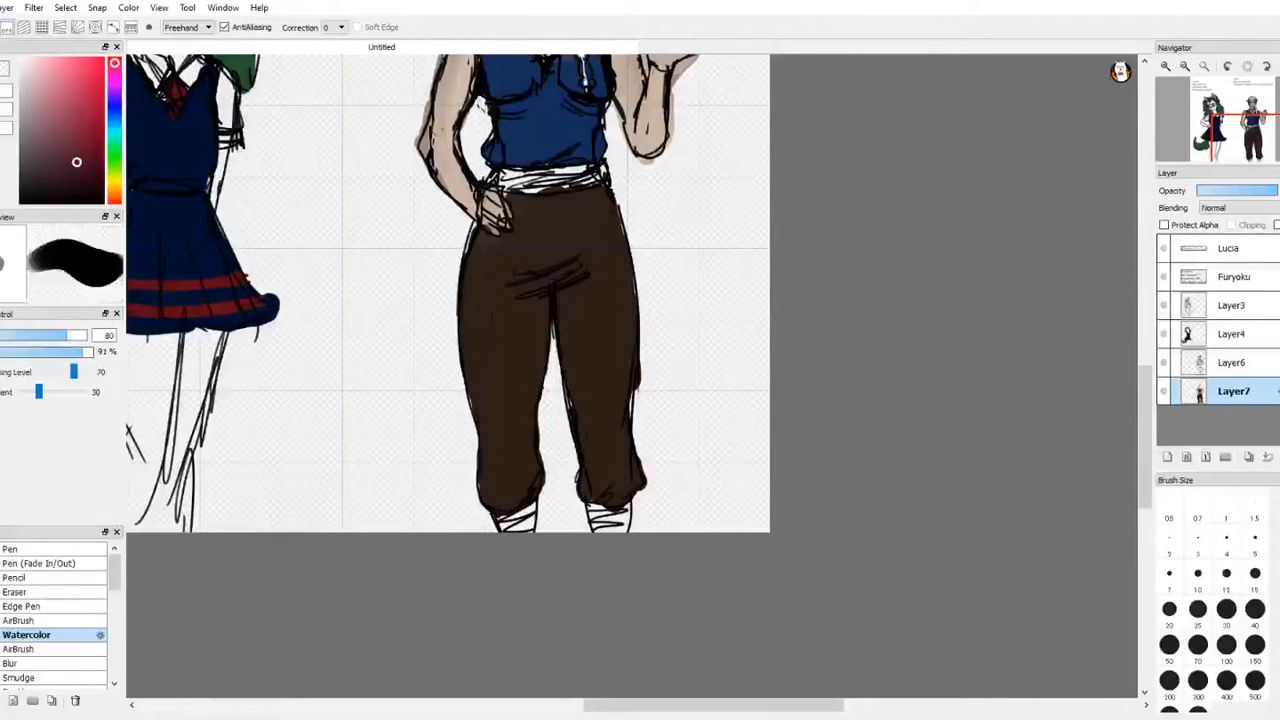
key(w)
key(e)
key(w)
key(e)
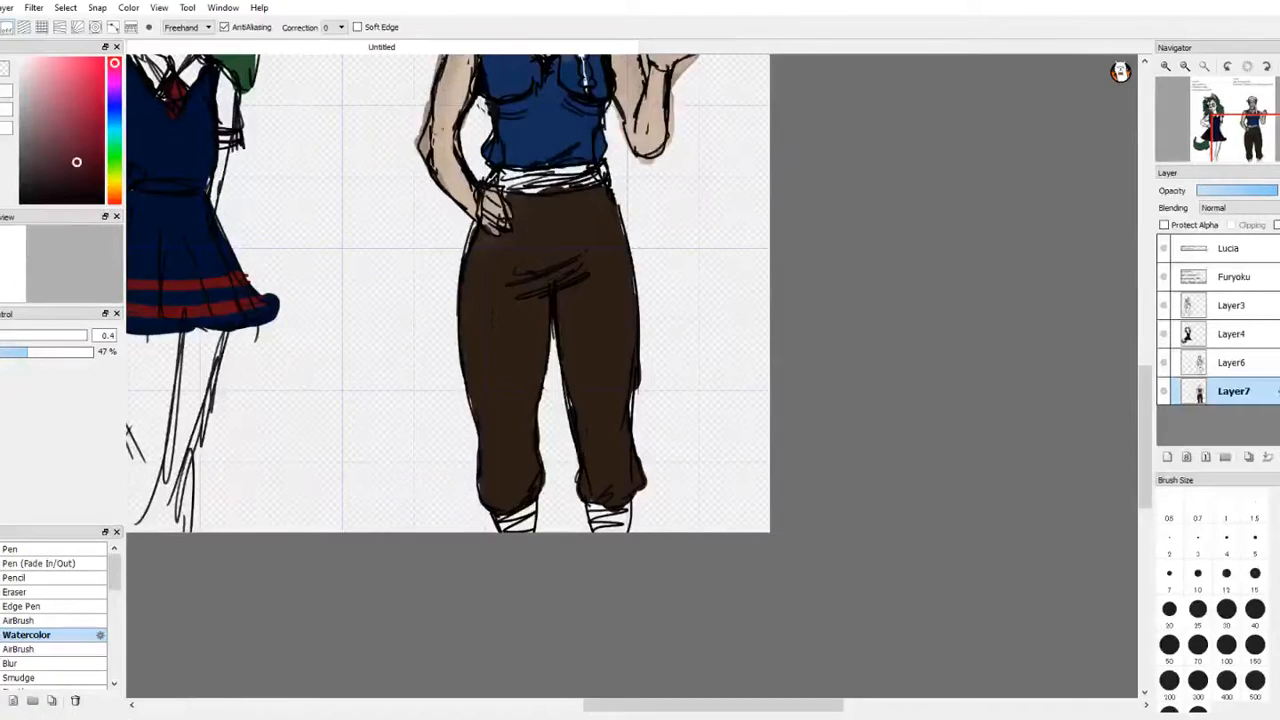
key(b)
key(e)
key(b)
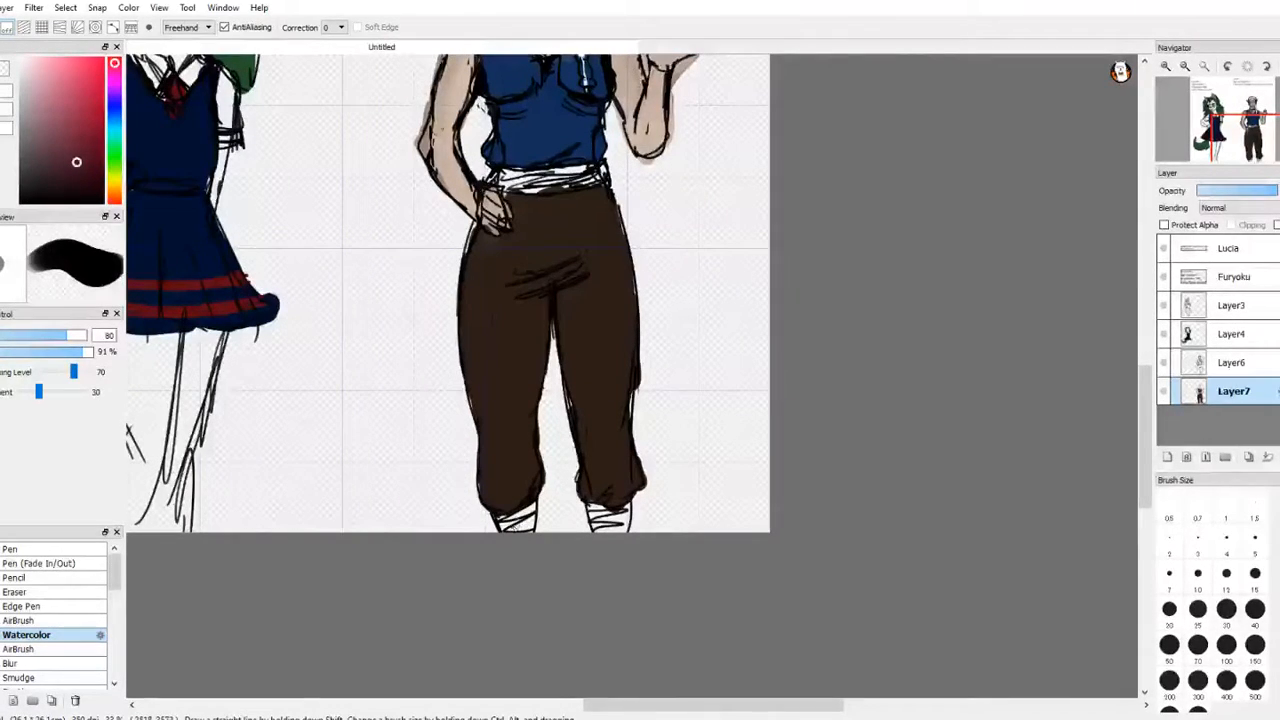
drag(531, 523, 613, 514)
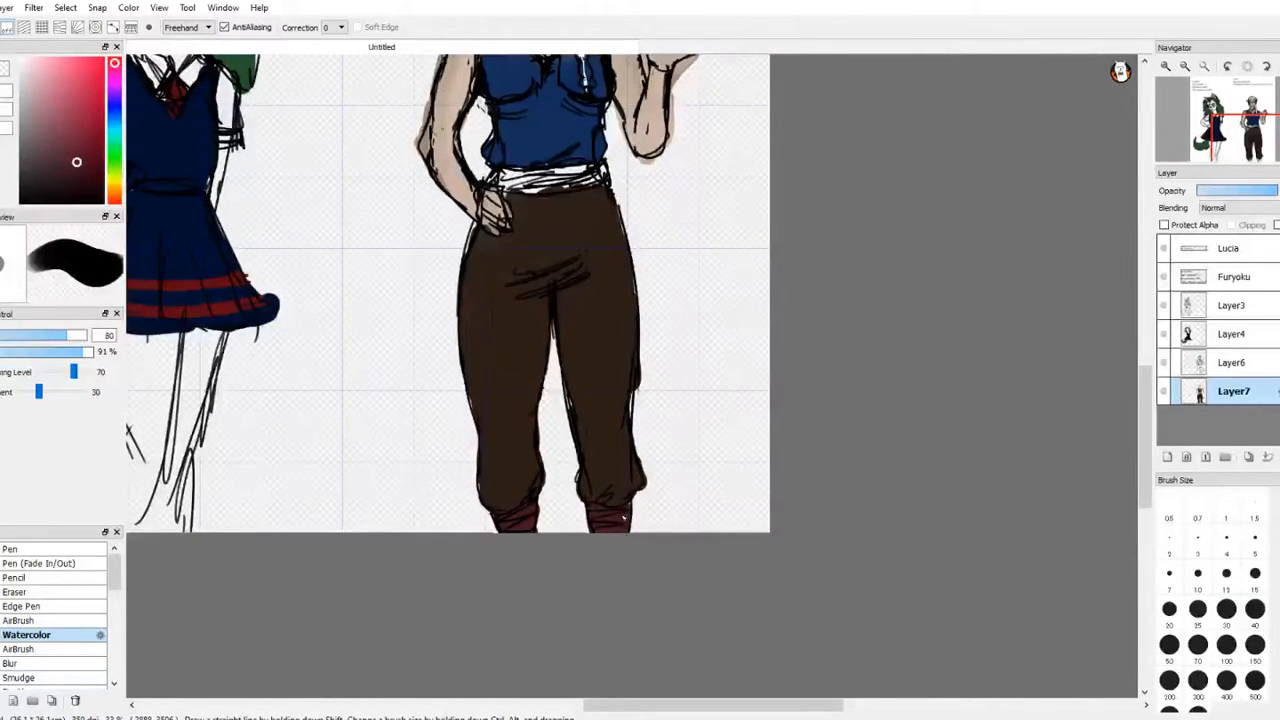
drag(1261, 133, 1251, 123)
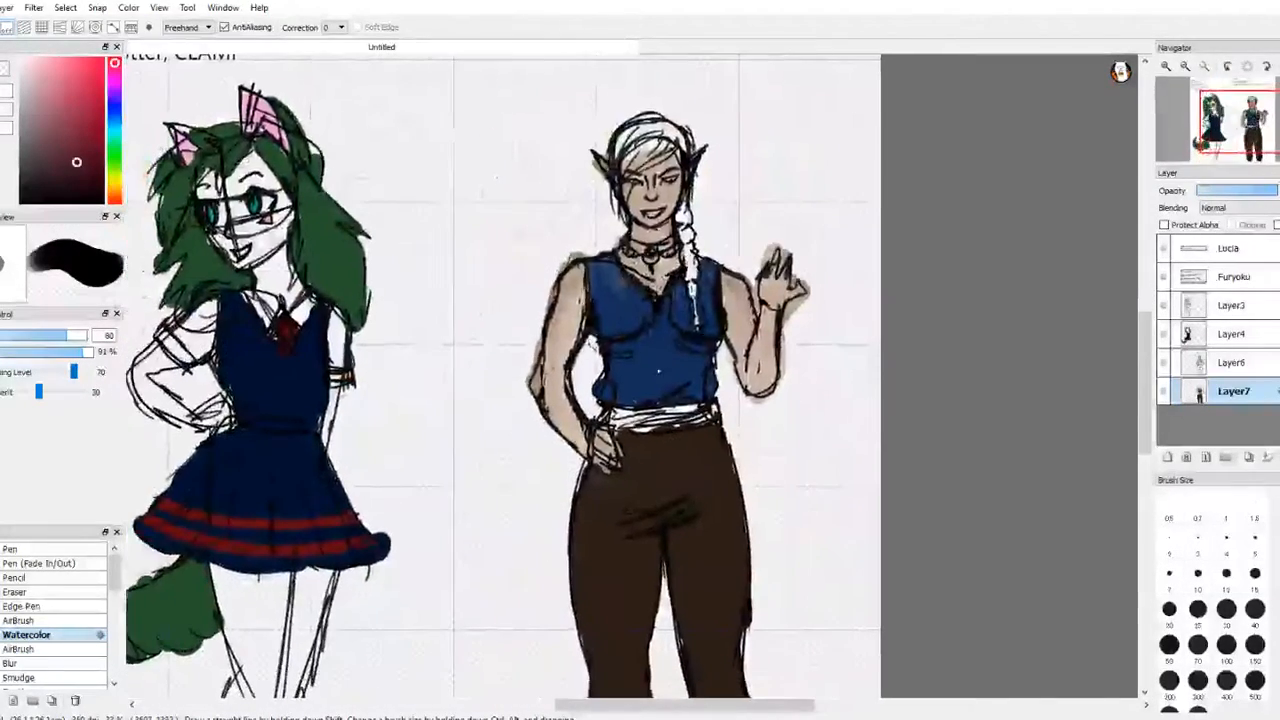
mouse_move(617, 409)
mouse_down()
mouse_move(618, 424)
mouse_move(710, 410)
mouse_up()
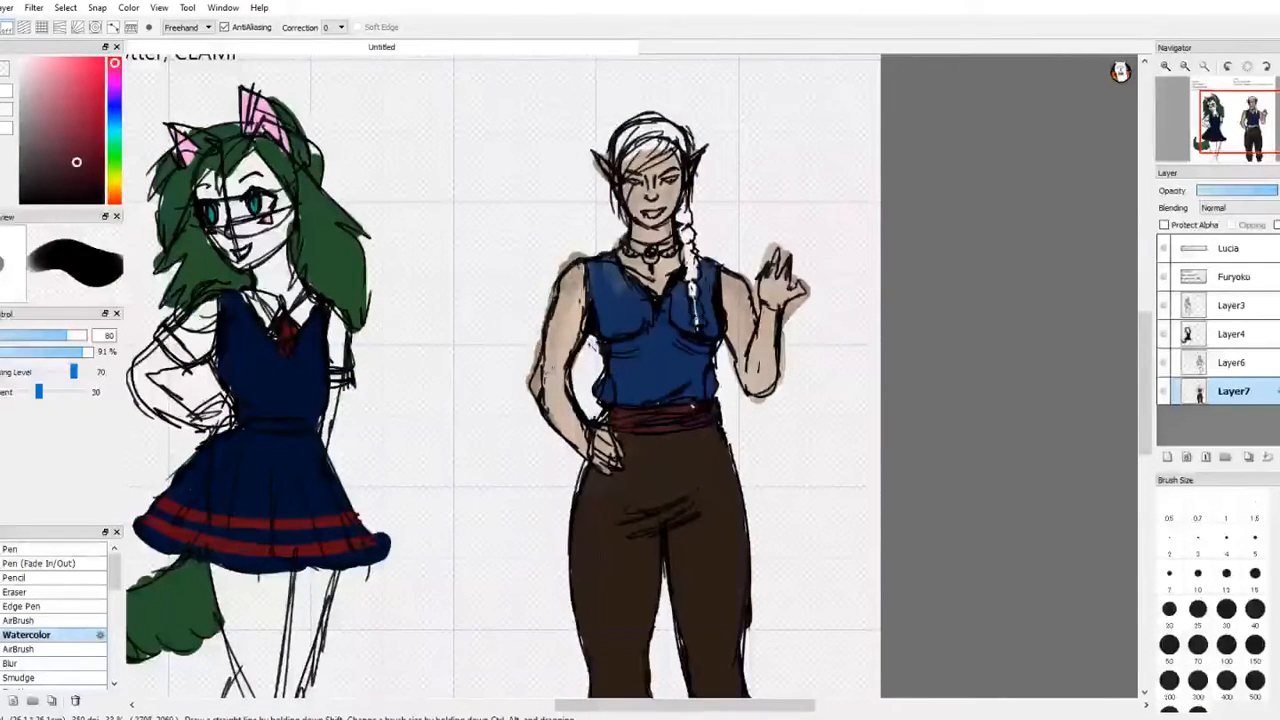
Step: Colour Lucia's choker pendant and the tie at the end of her braid bright blue with the Pen brush
mouse_move(116, 139)
mouse_down()
mouse_move(116, 121)
mouse_move(118, 132)
mouse_up()
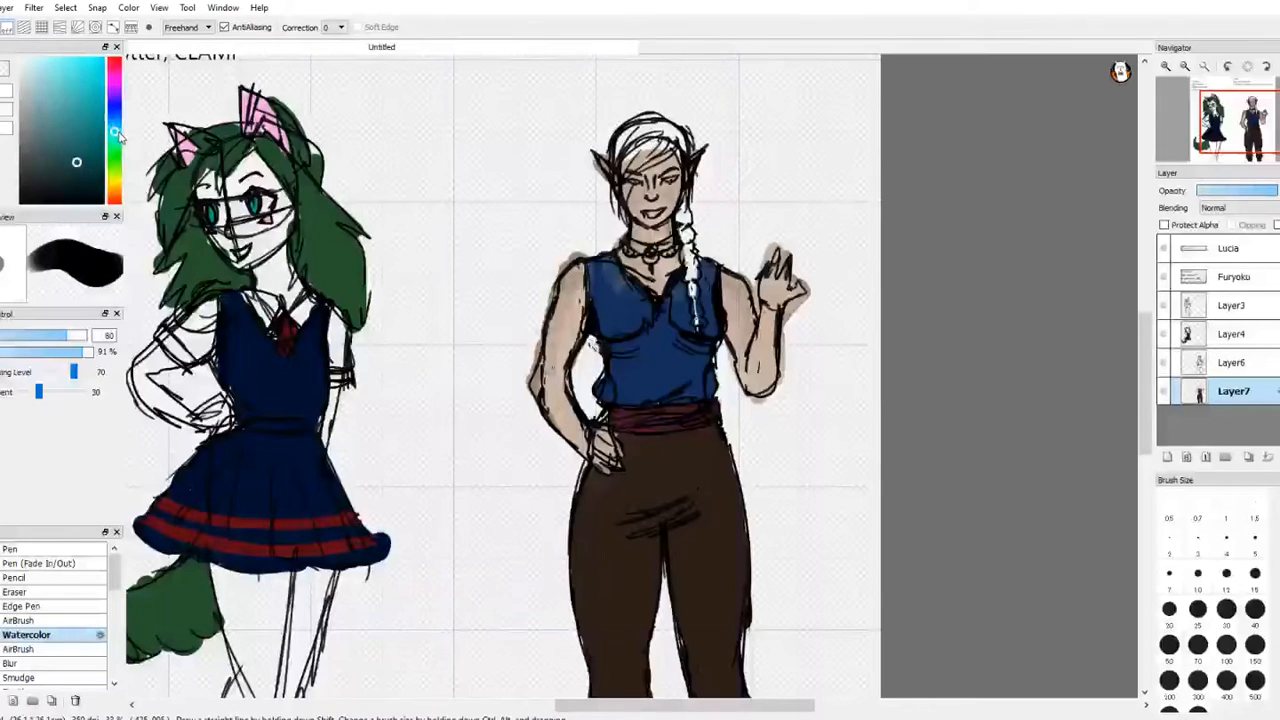
click(64, 548)
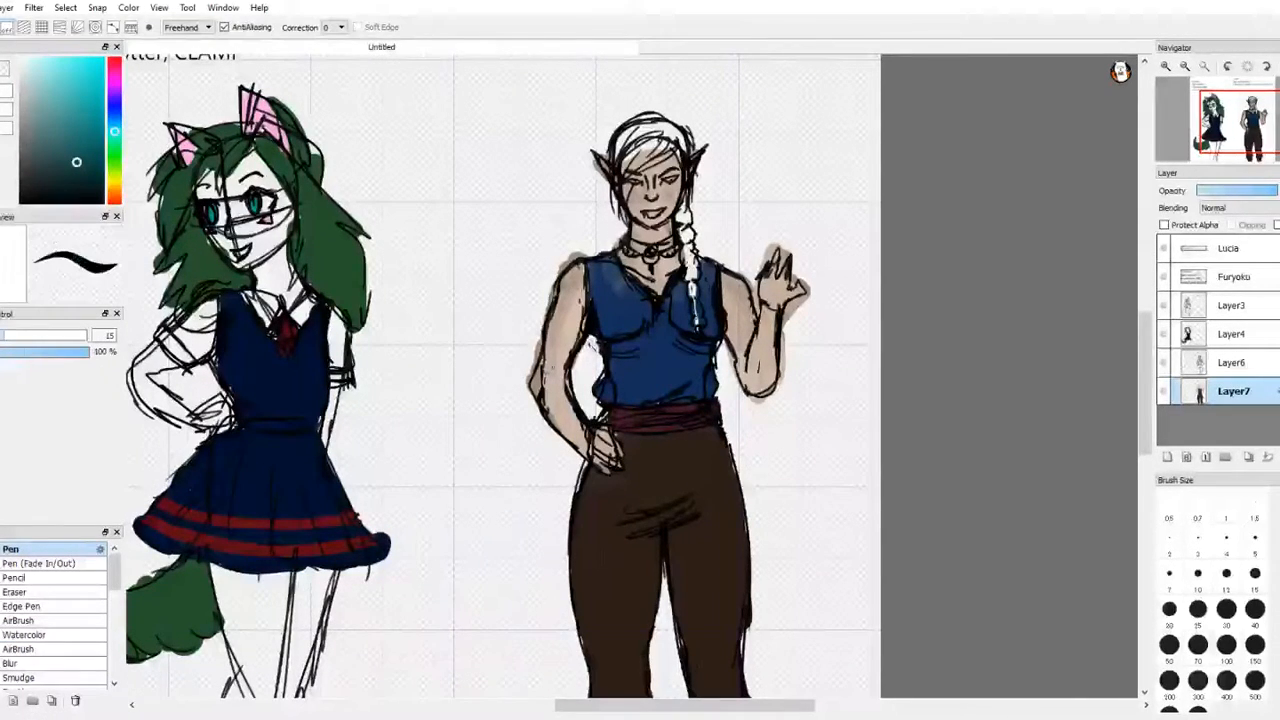
mouse_move(116, 122)
mouse_down()
mouse_move(68, 88)
mouse_move(85, 110)
mouse_up()
key(e)
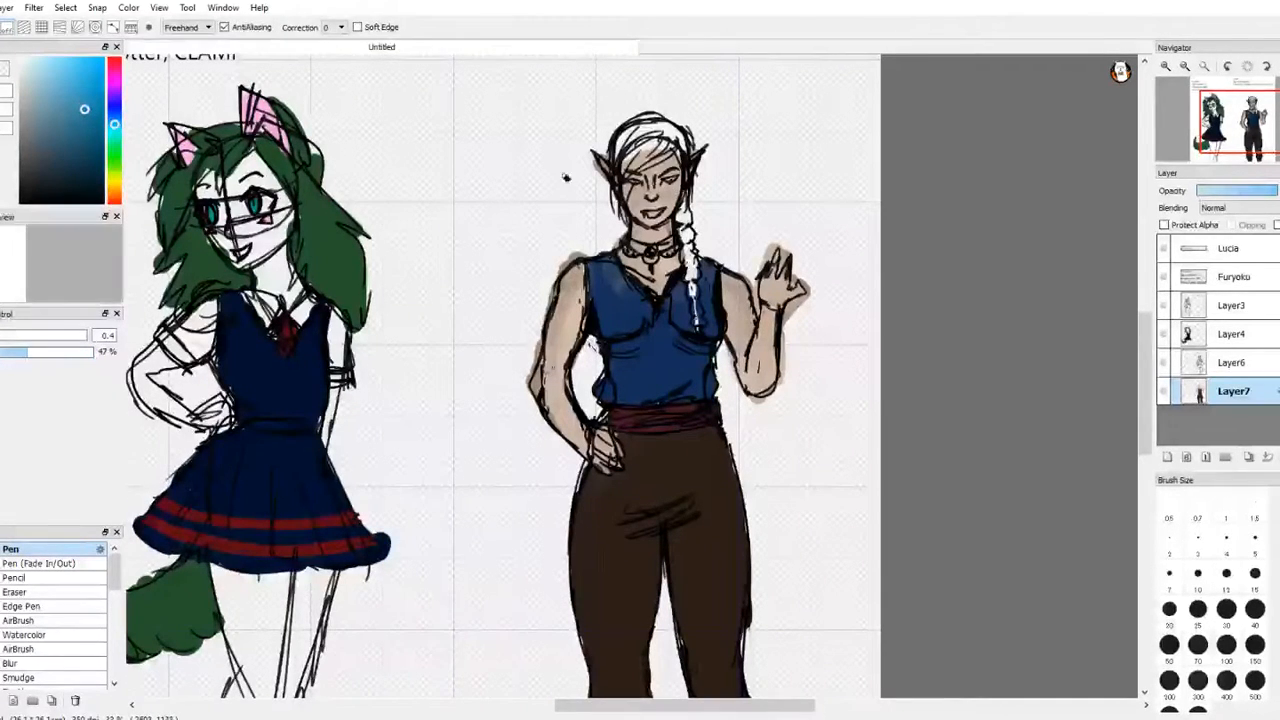
key(b)
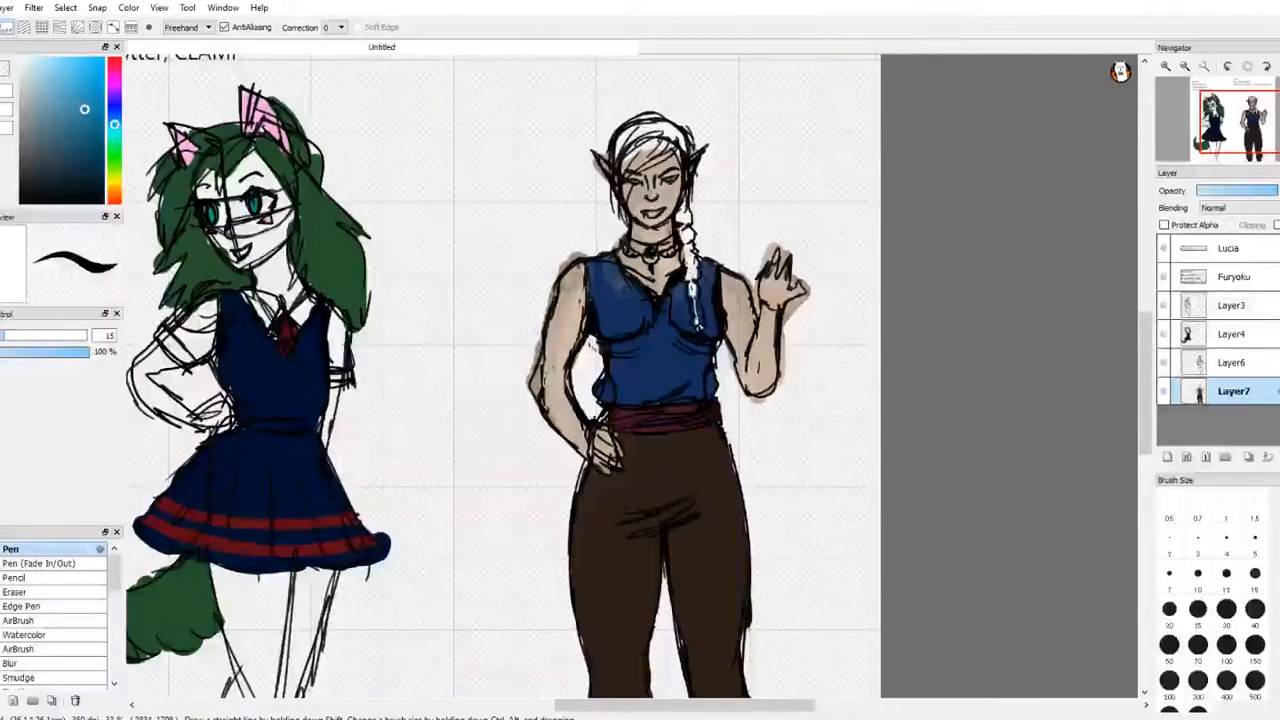
key(l)
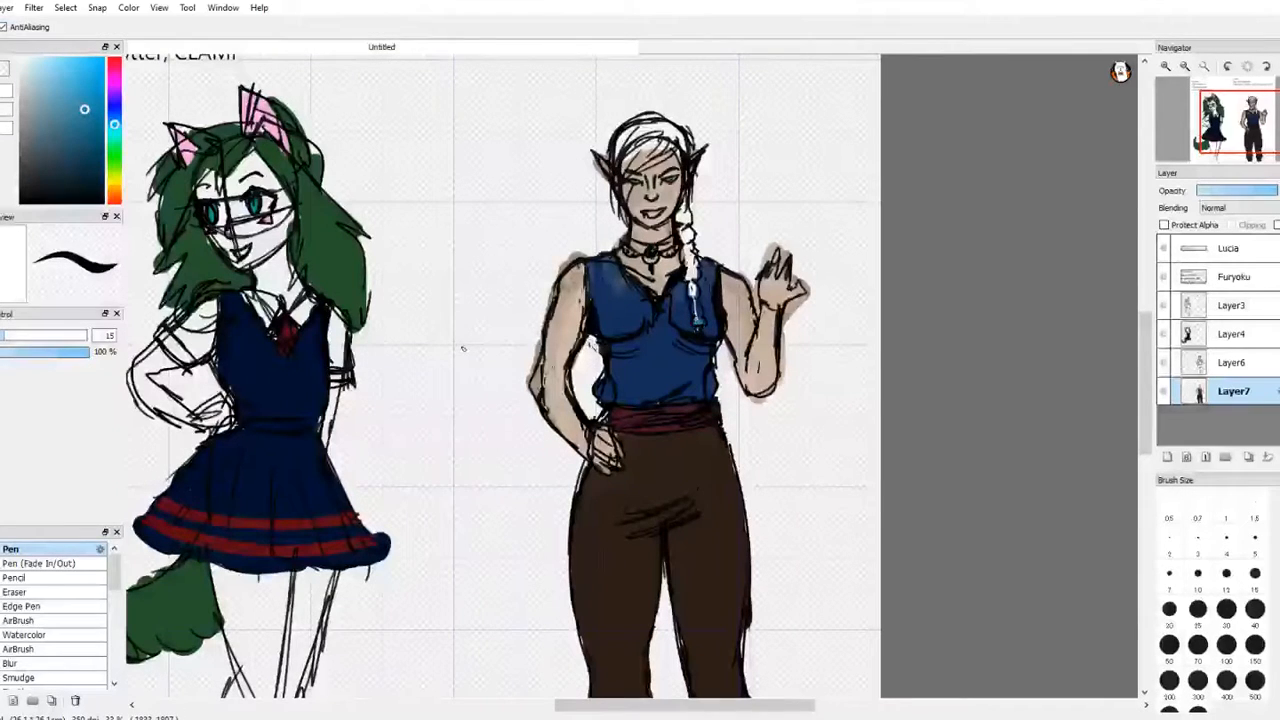
Step: Choose a near-black brown and paint Lucia's fringe with the Pen brush
drag(118, 78, 103, 194)
key(e)
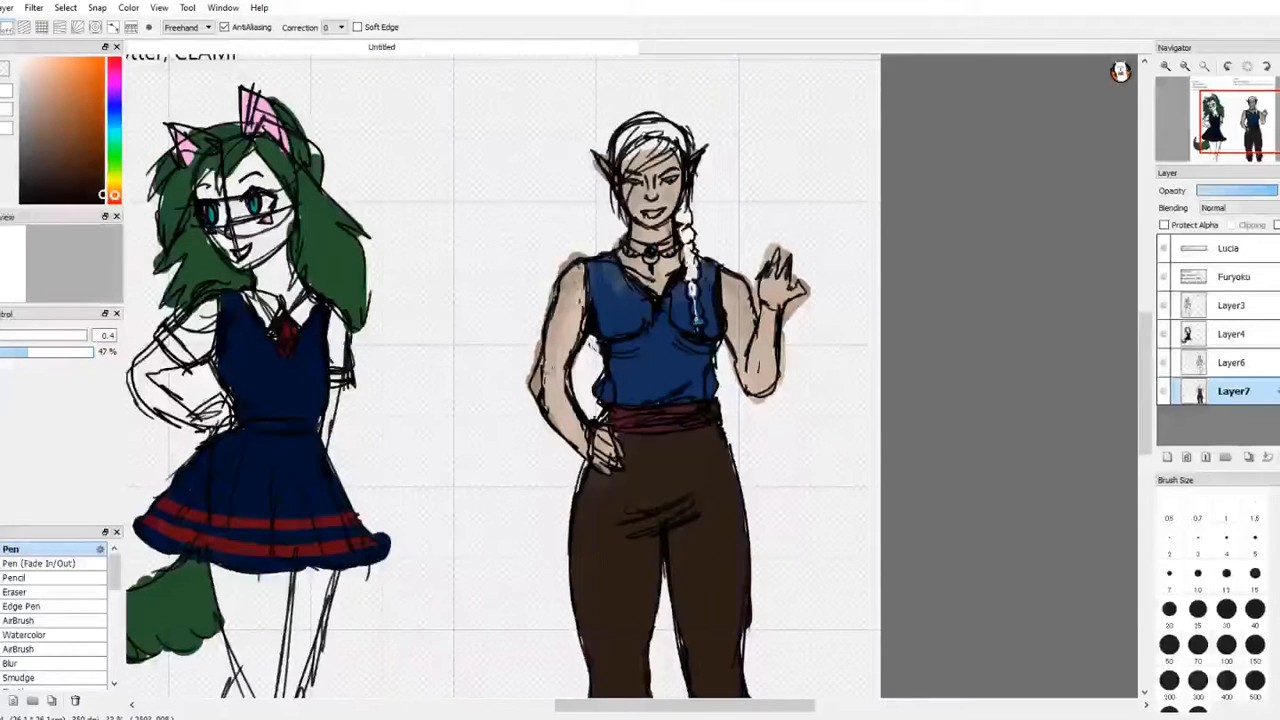
key(l)
key(e)
key(b)
key(e)
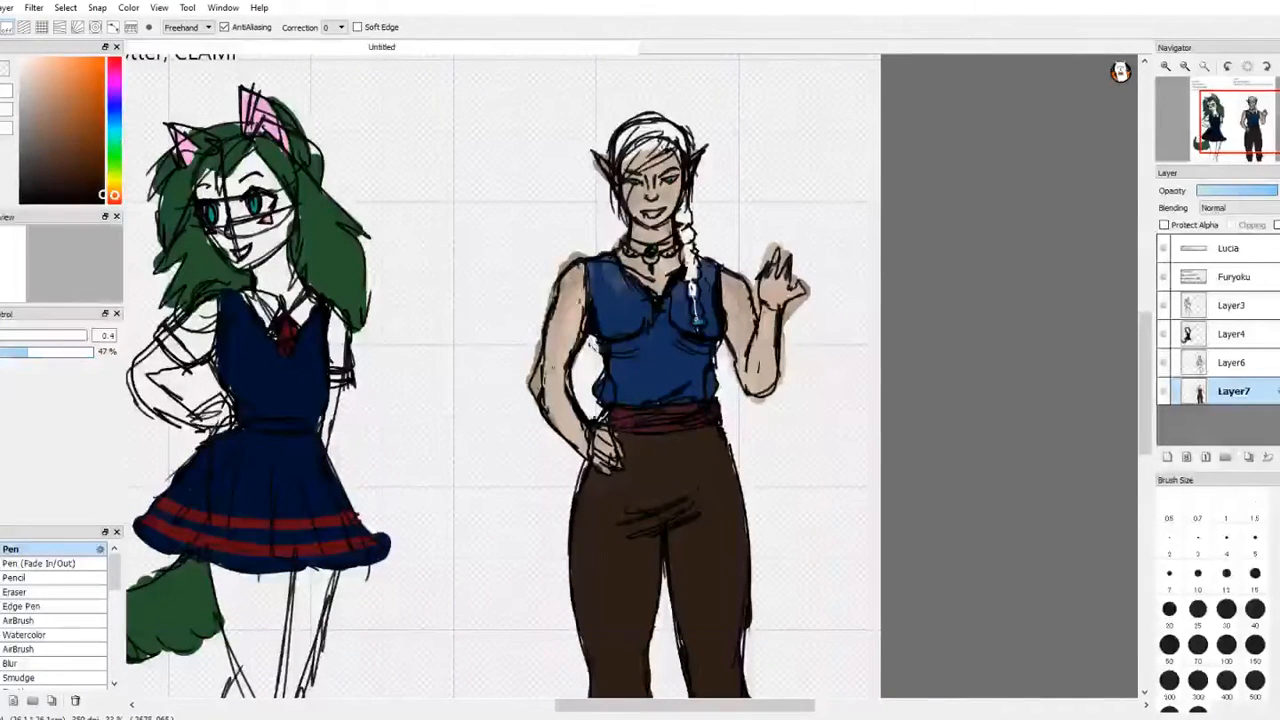
key(b)
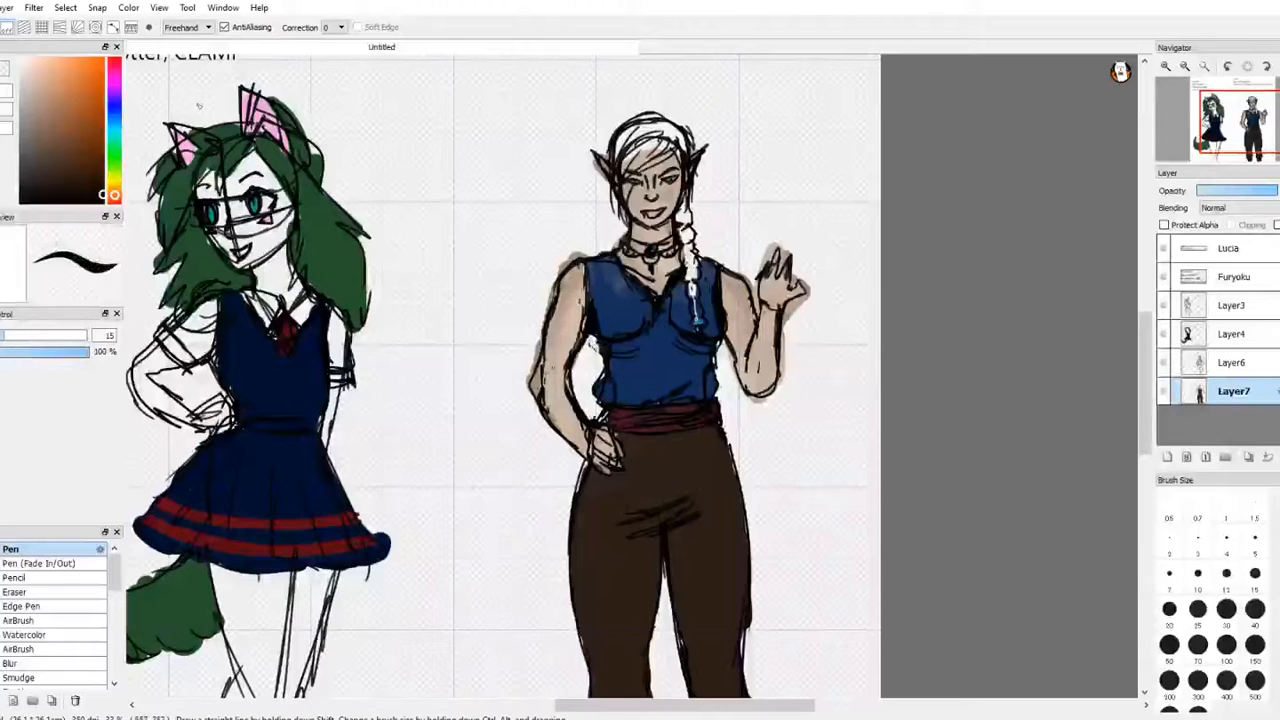
mouse_move(636, 162)
mouse_down()
mouse_move(662, 146)
mouse_move(650, 154)
mouse_move(676, 158)
mouse_up()
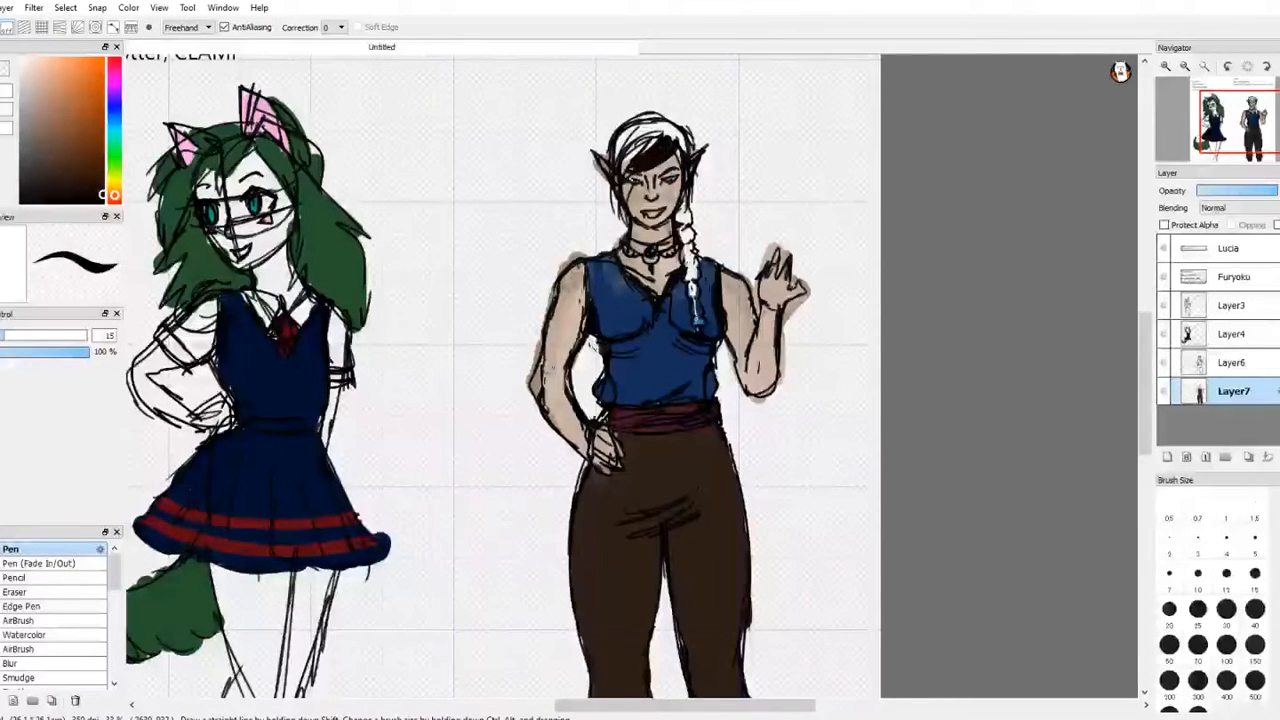
Step: Fill the rest of Lucia's hair and her long braid with the same near-black brown
mouse_move(616, 204)
mouse_down()
mouse_move(638, 150)
mouse_move(616, 140)
mouse_move(622, 120)
mouse_up()
drag(612, 166, 672, 120)
mouse_move(628, 170)
mouse_down()
mouse_move(648, 122)
mouse_move(656, 148)
mouse_move(659, 118)
mouse_up()
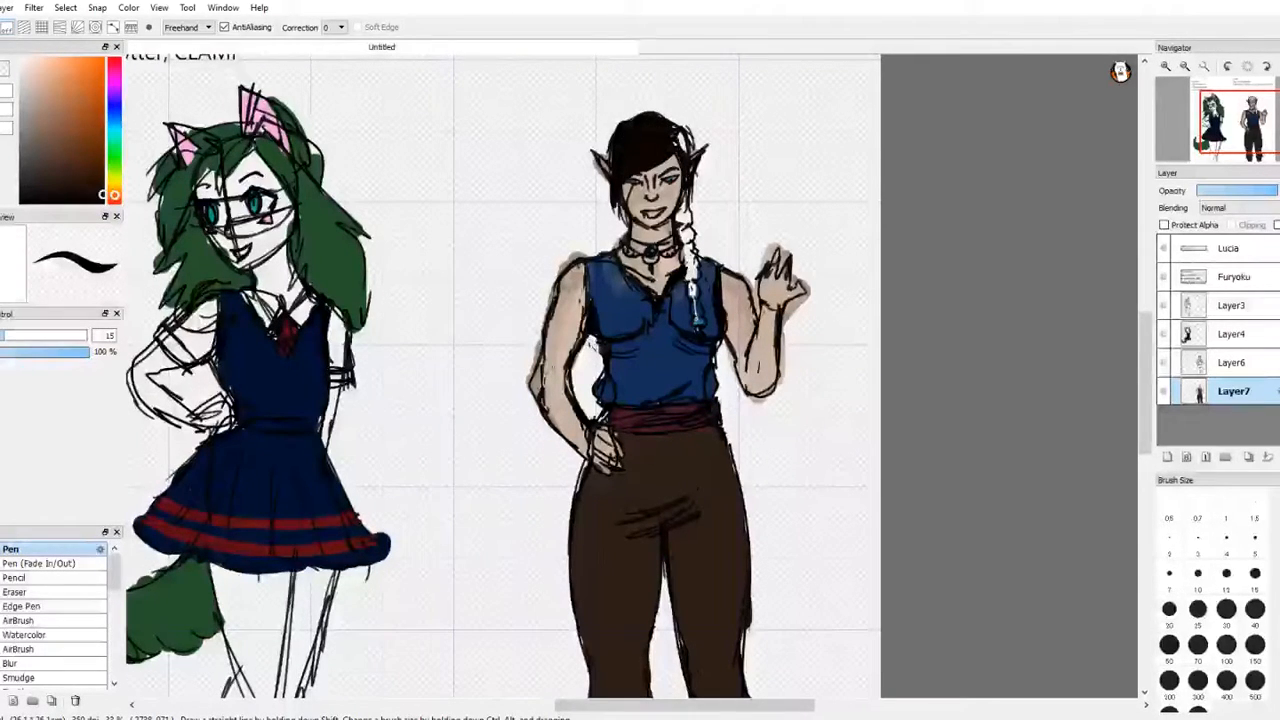
drag(691, 134, 682, 252)
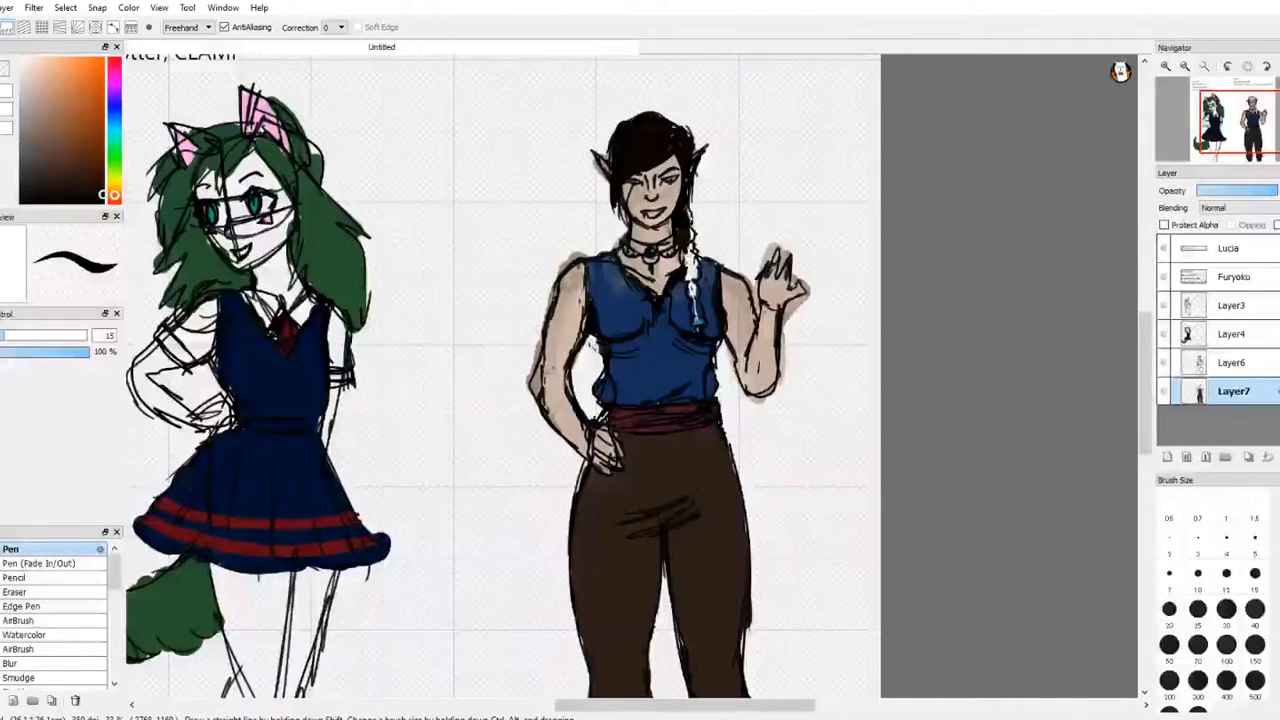
drag(689, 207, 694, 298)
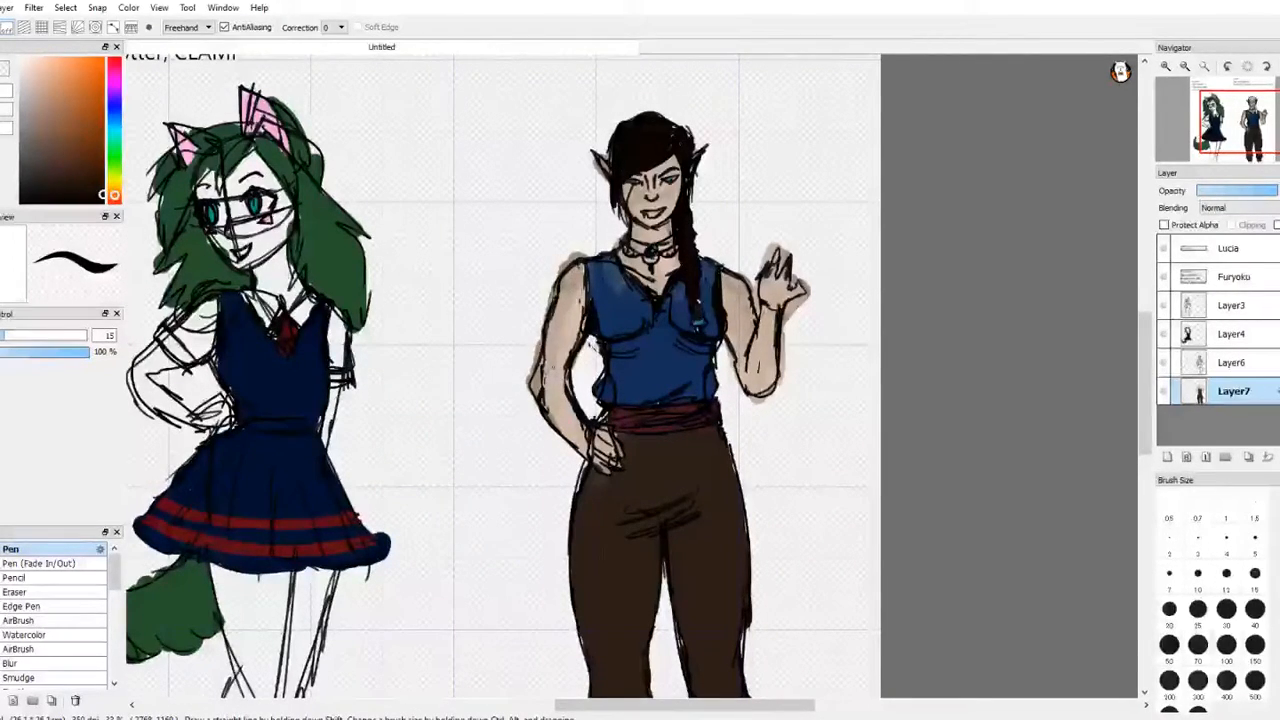
Step: Colour Lucia's choker band reddish brown with the Pen brush
key(ctrl+z)
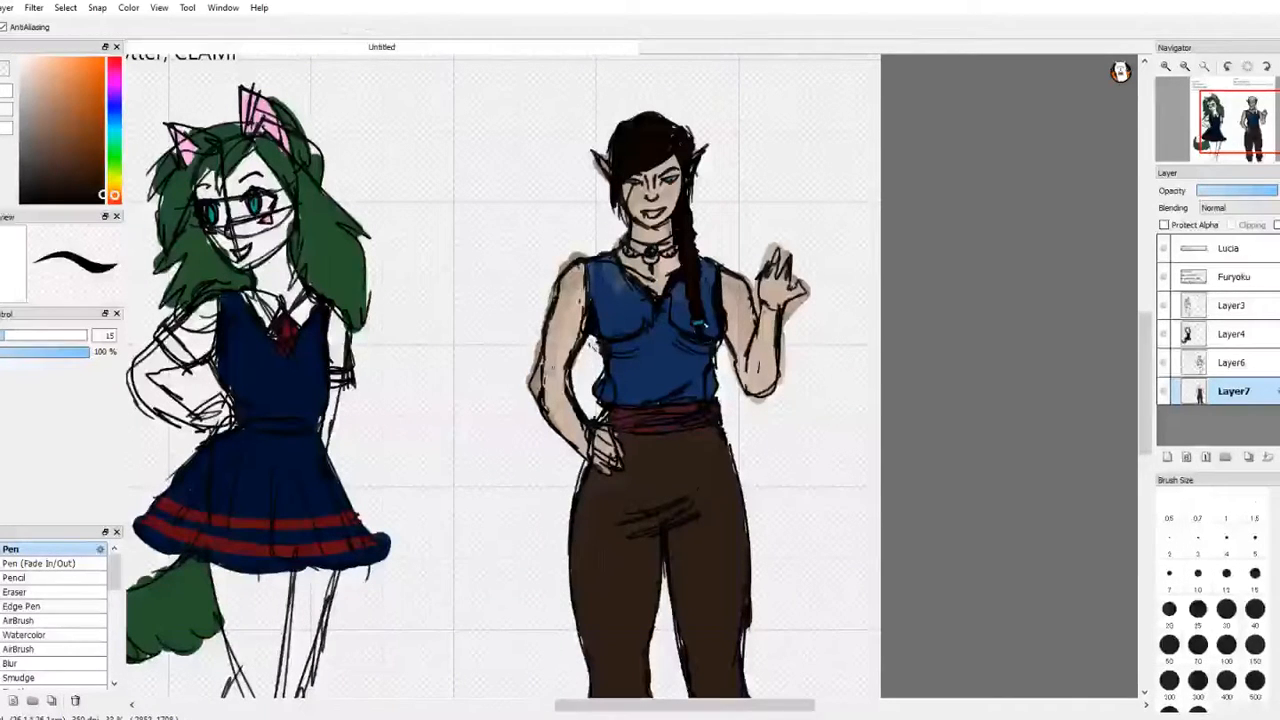
key(e)
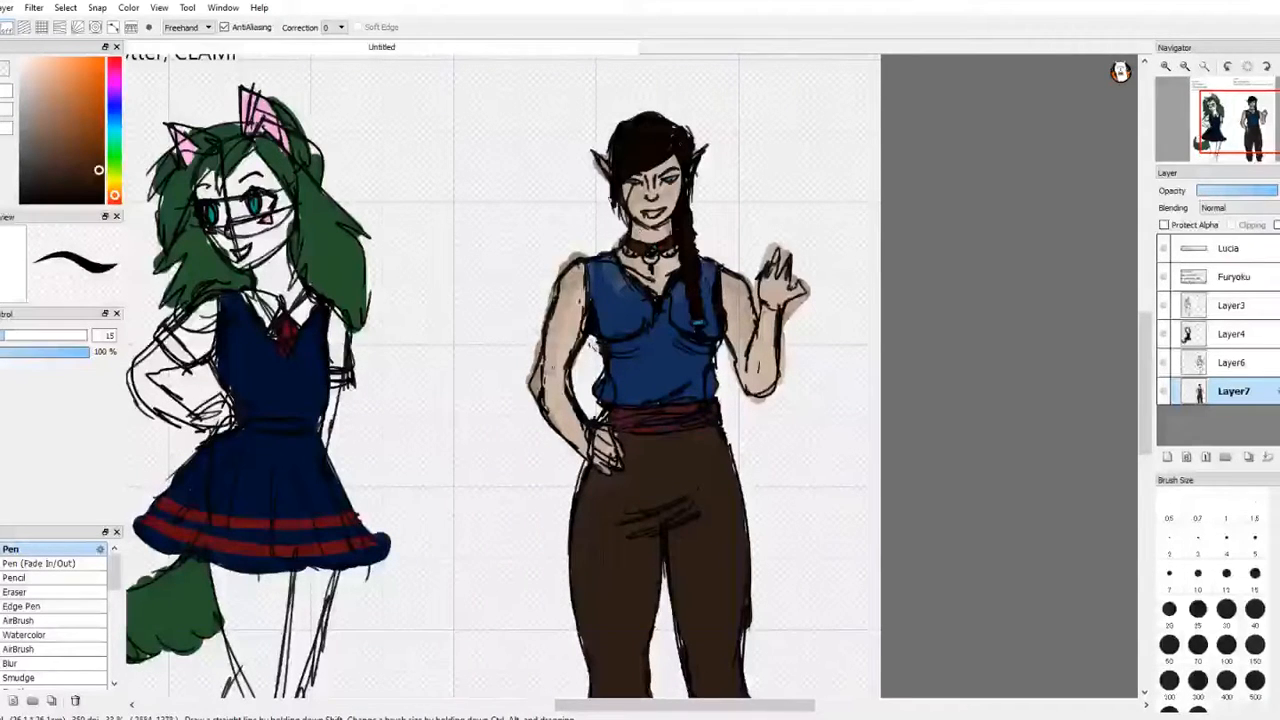
Step: Choose a muted dark pink and paint the inside of Lucia's mouth with the Pen brush
click(115, 77)
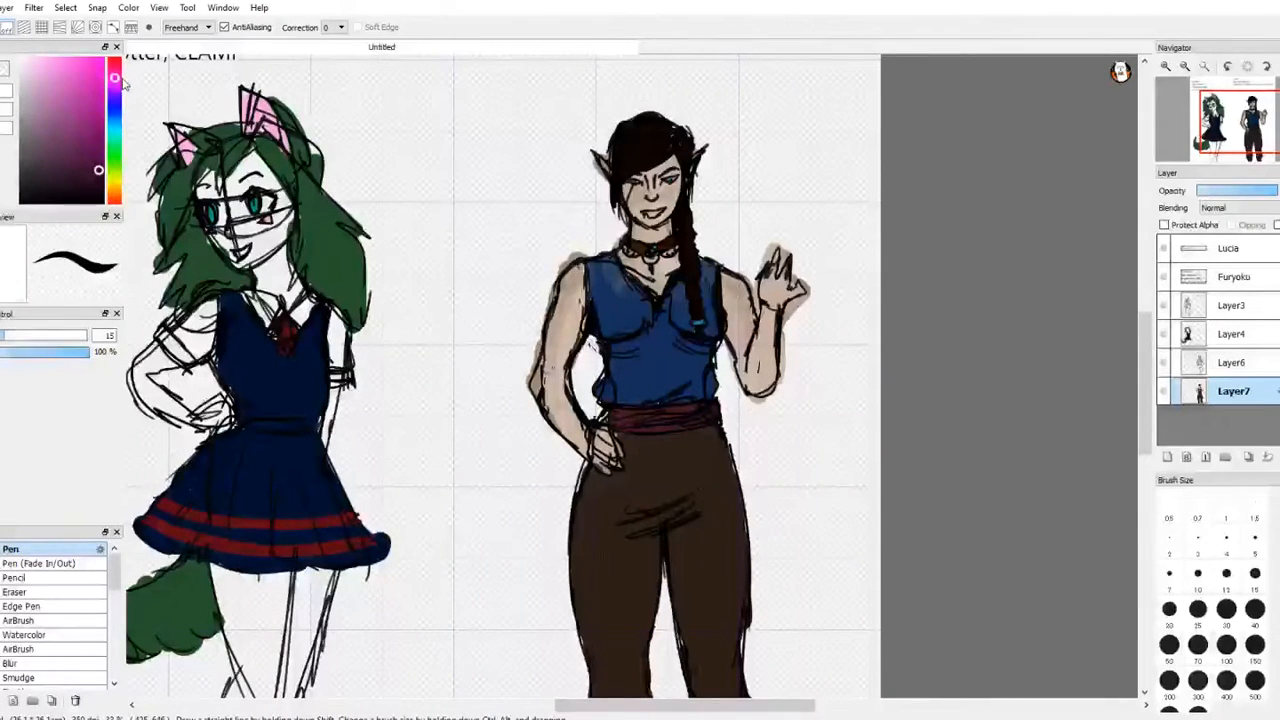
drag(121, 77, 121, 73)
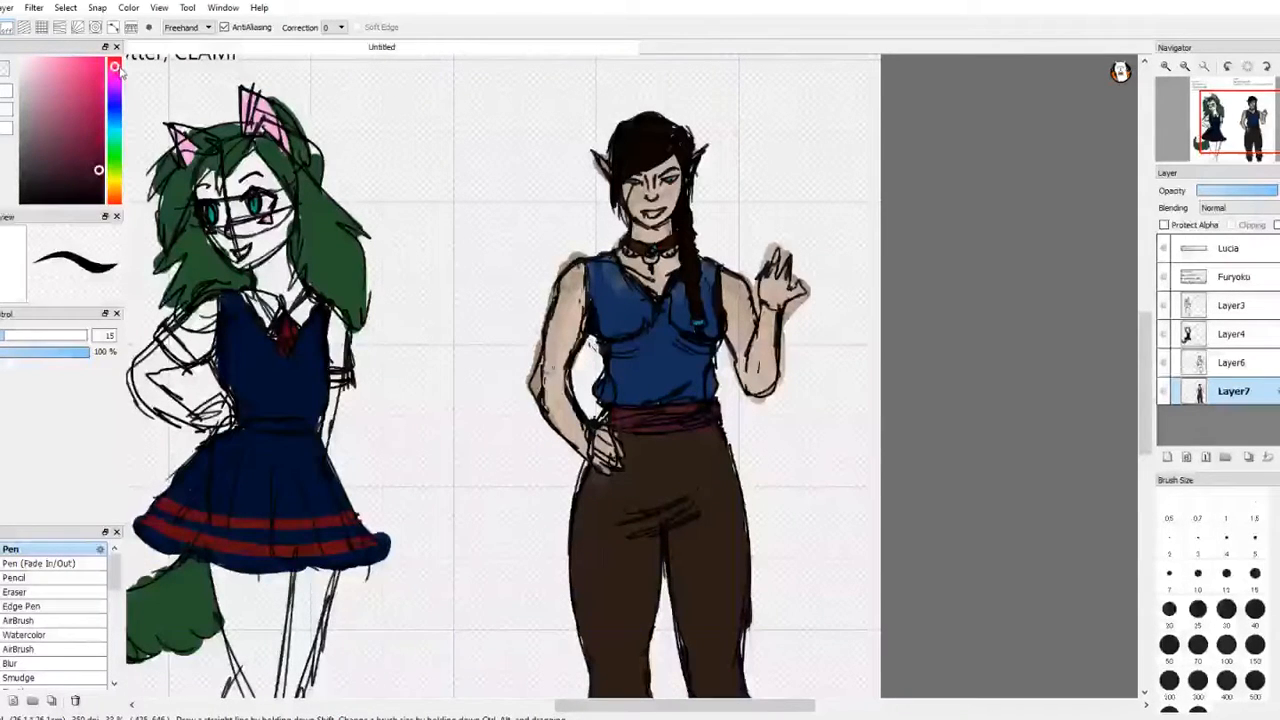
key(e)
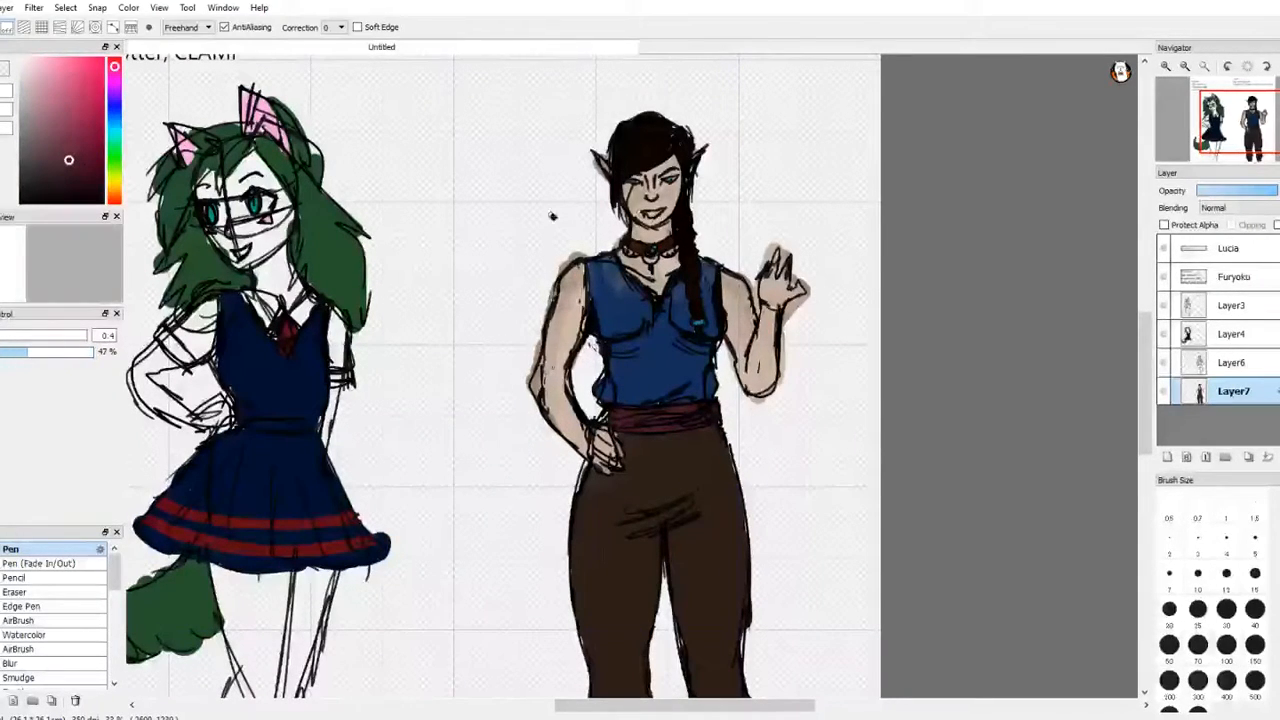
key(b)
key(e)
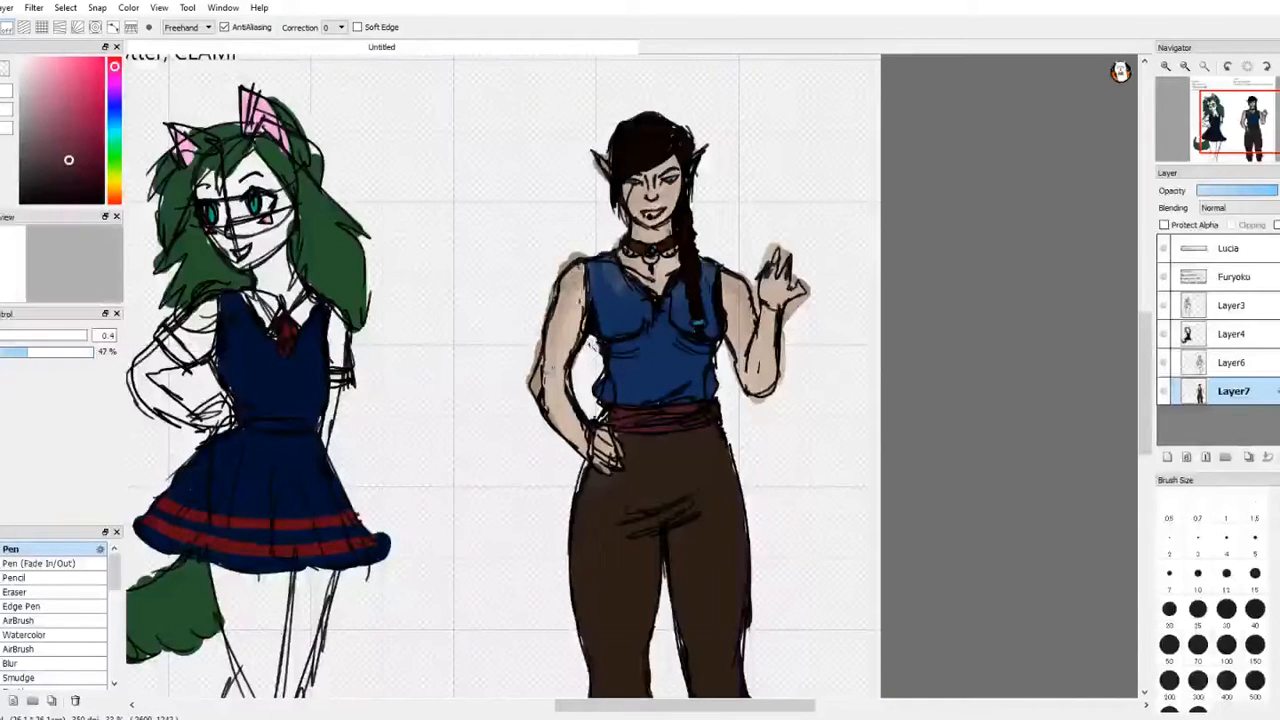
key(b)
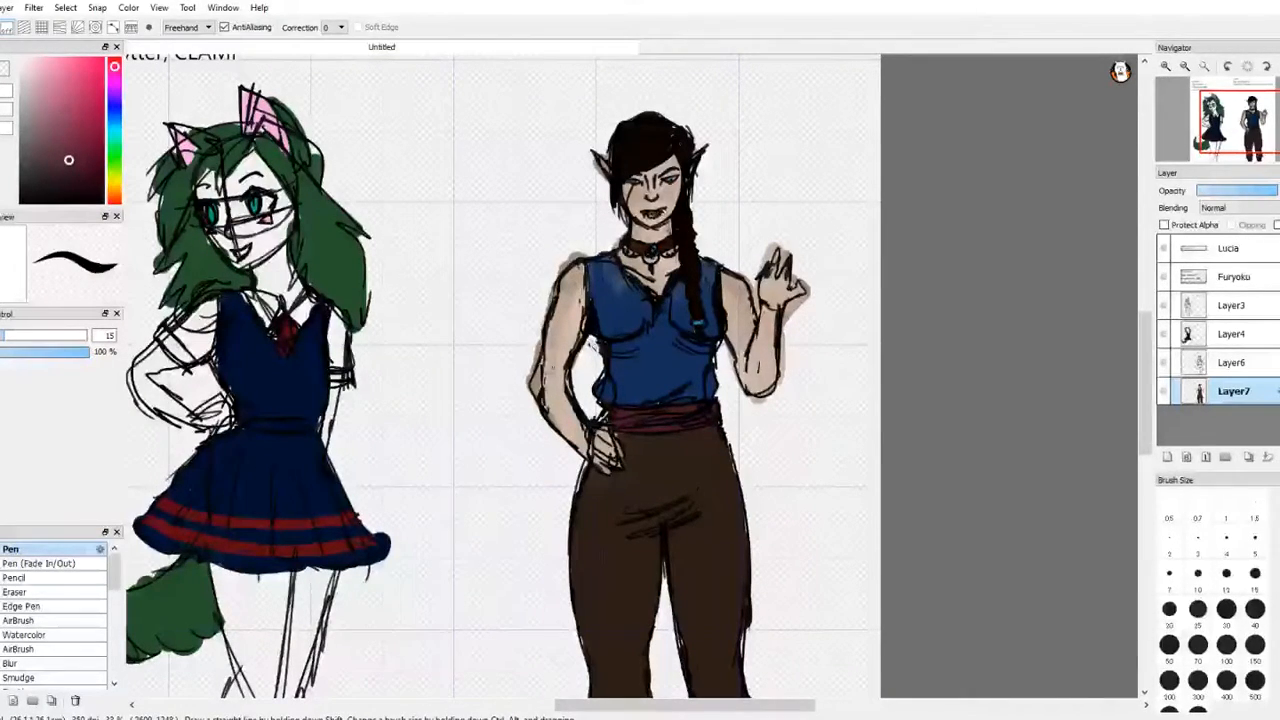
key(m)
key(e)
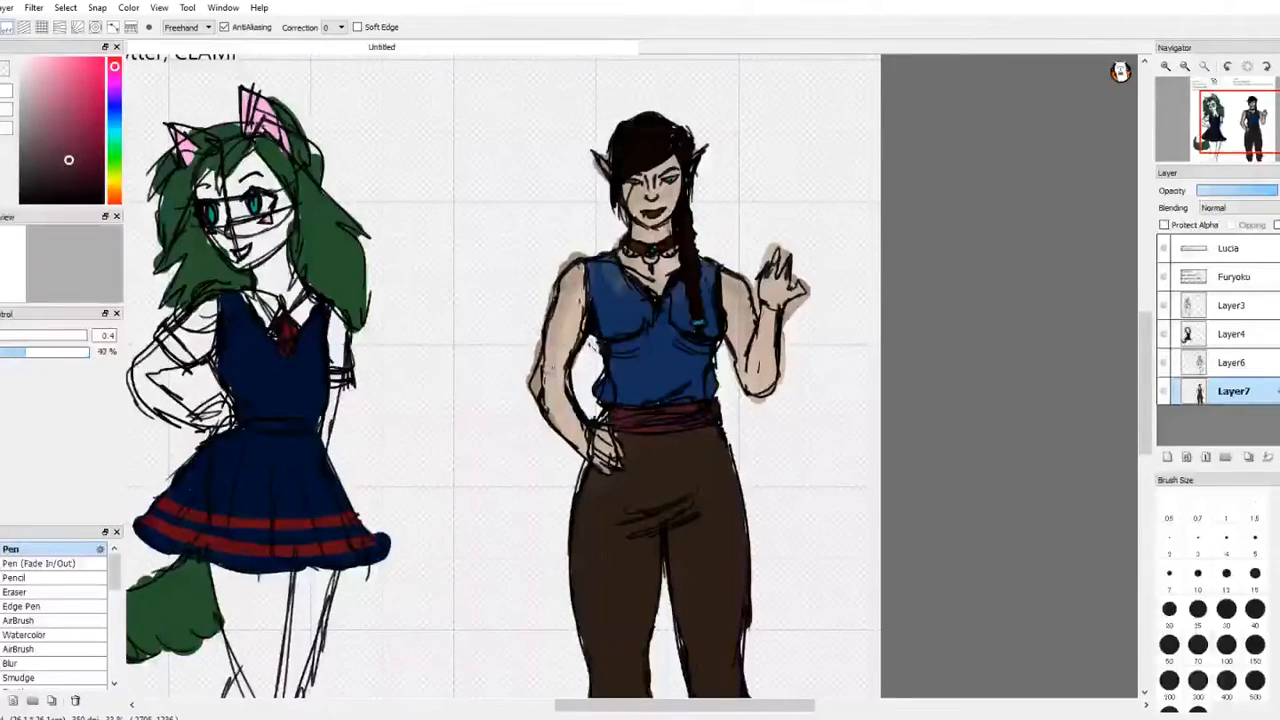
Step: Touch up the muted pink inside Lucia's mouth around the fang at its corner
click(1166, 69)
click(1166, 69)
click(1166, 69)
click(1166, 69)
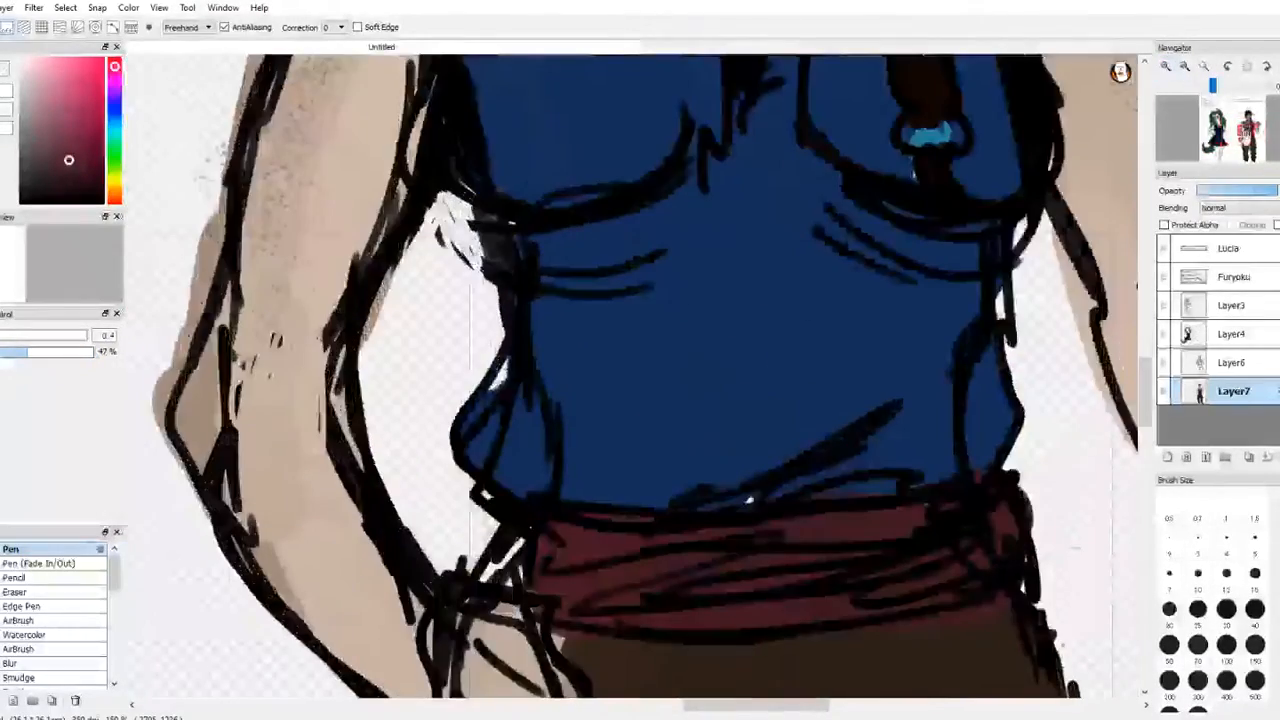
drag(1246, 128, 1253, 107)
key(m)
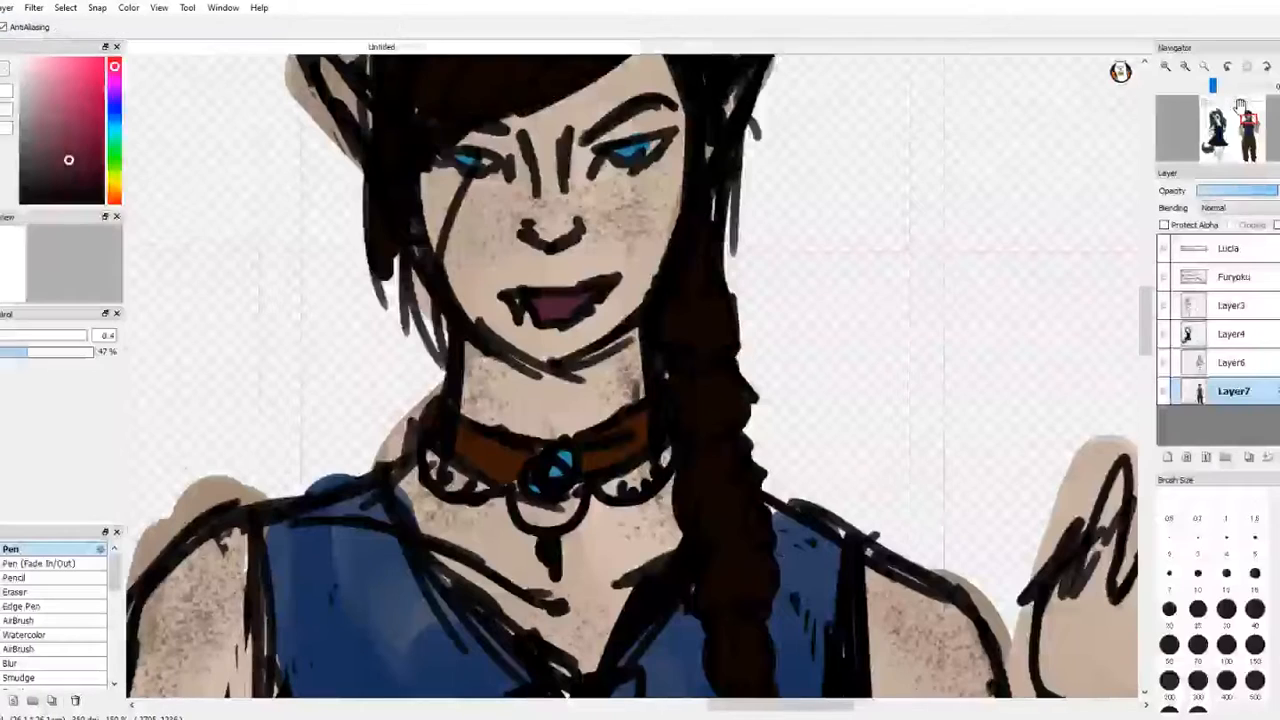
key(b)
key(m)
key(e)
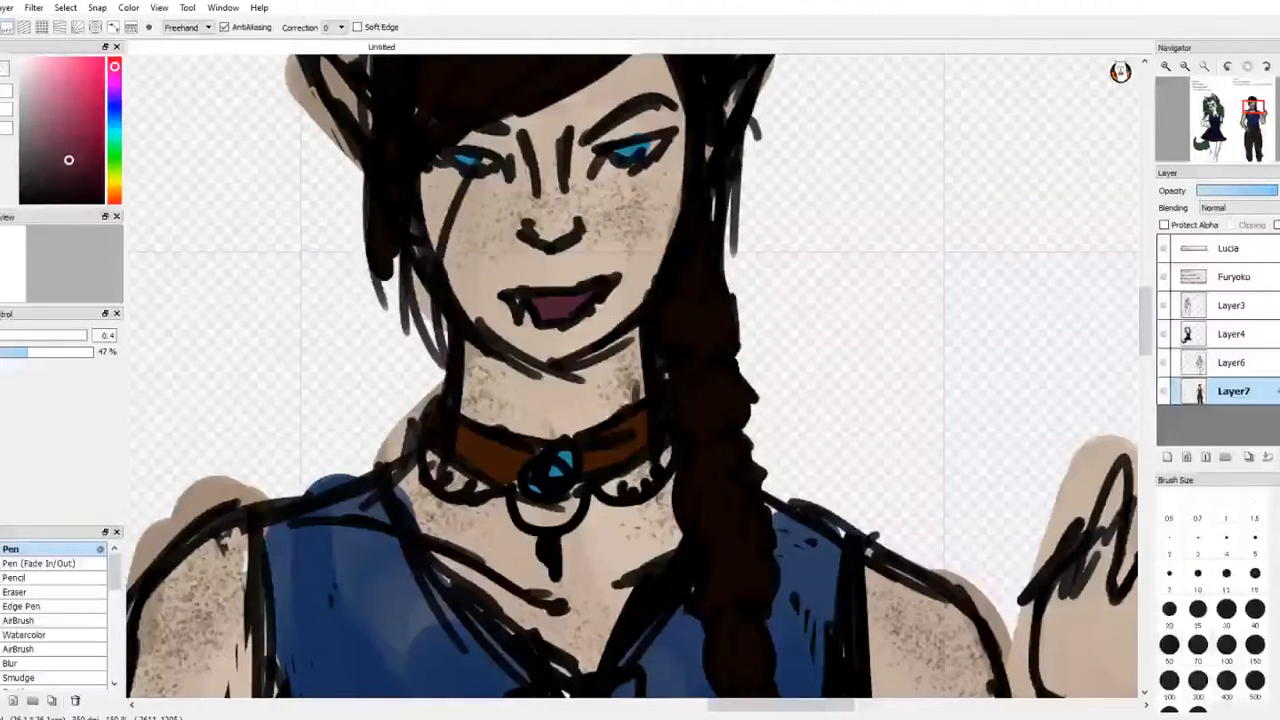
key(b)
key(m)
key(e)
key(m)
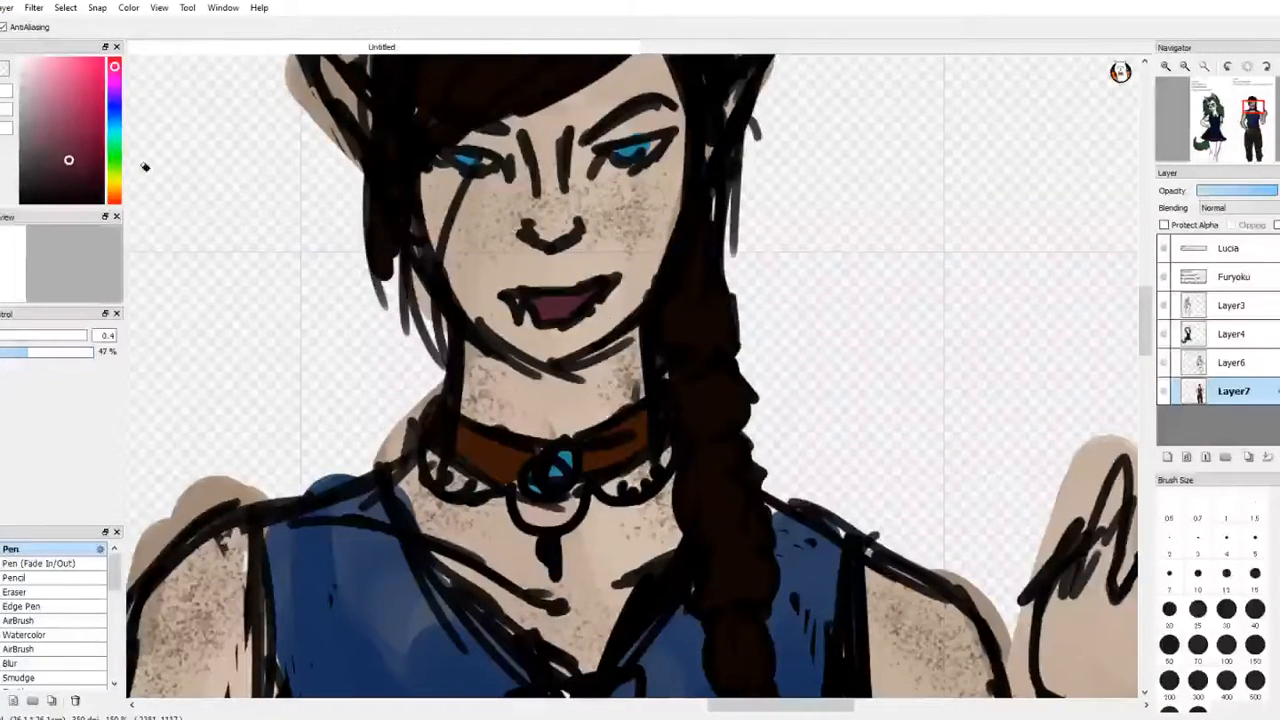
key(e)
key(b)
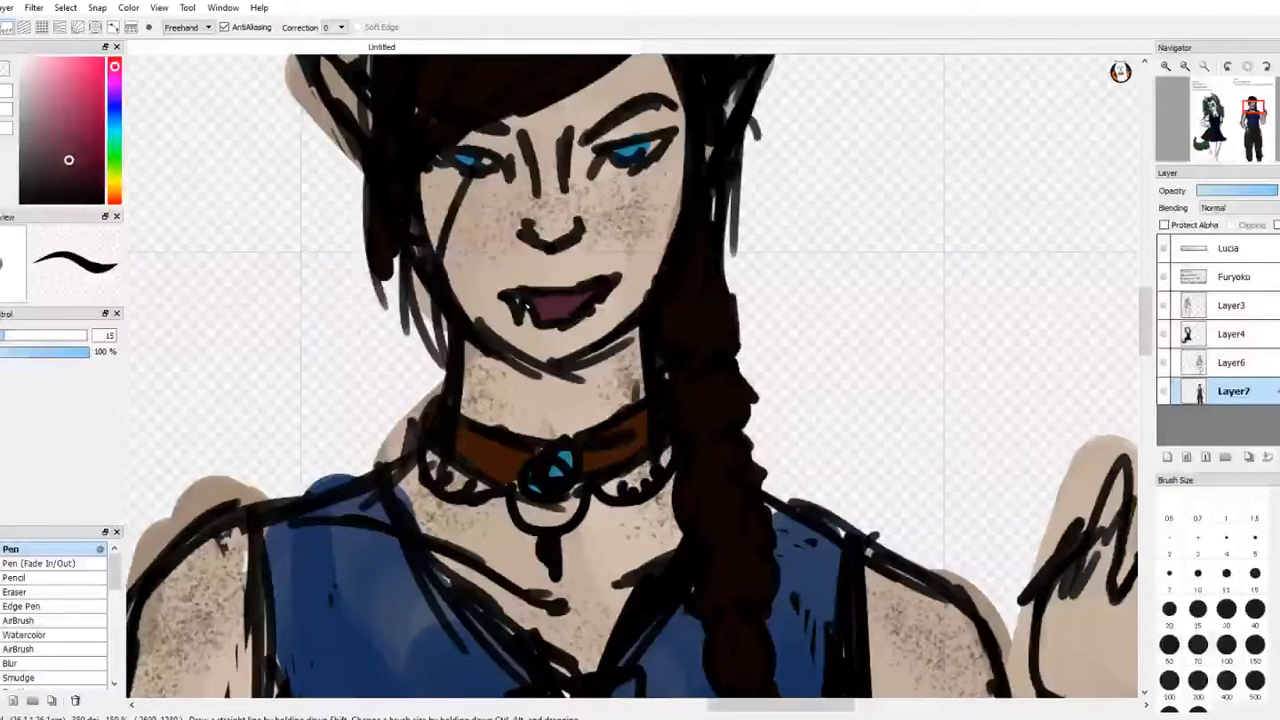
drag(524, 304, 532, 318)
key(e)
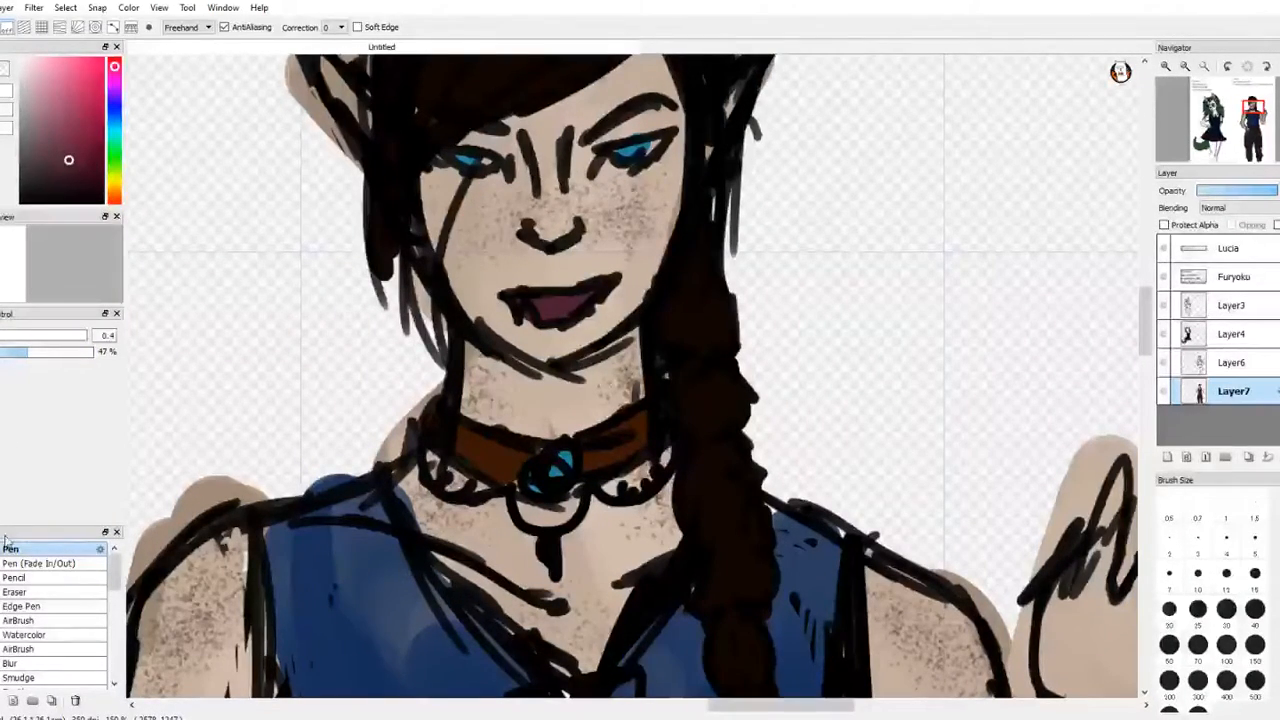
key(b)
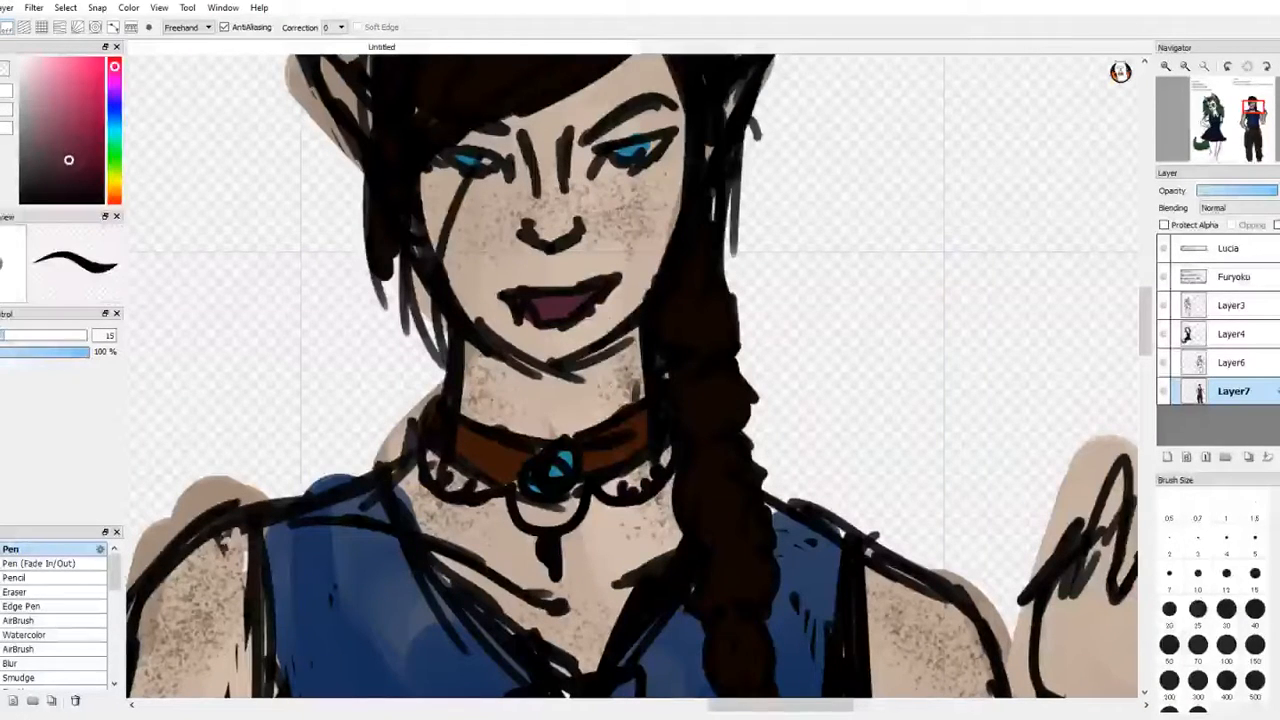
Step: Paint Lucia's upper teeth and fangs white with the Pen brush at size 1.9
key([)
key(m)
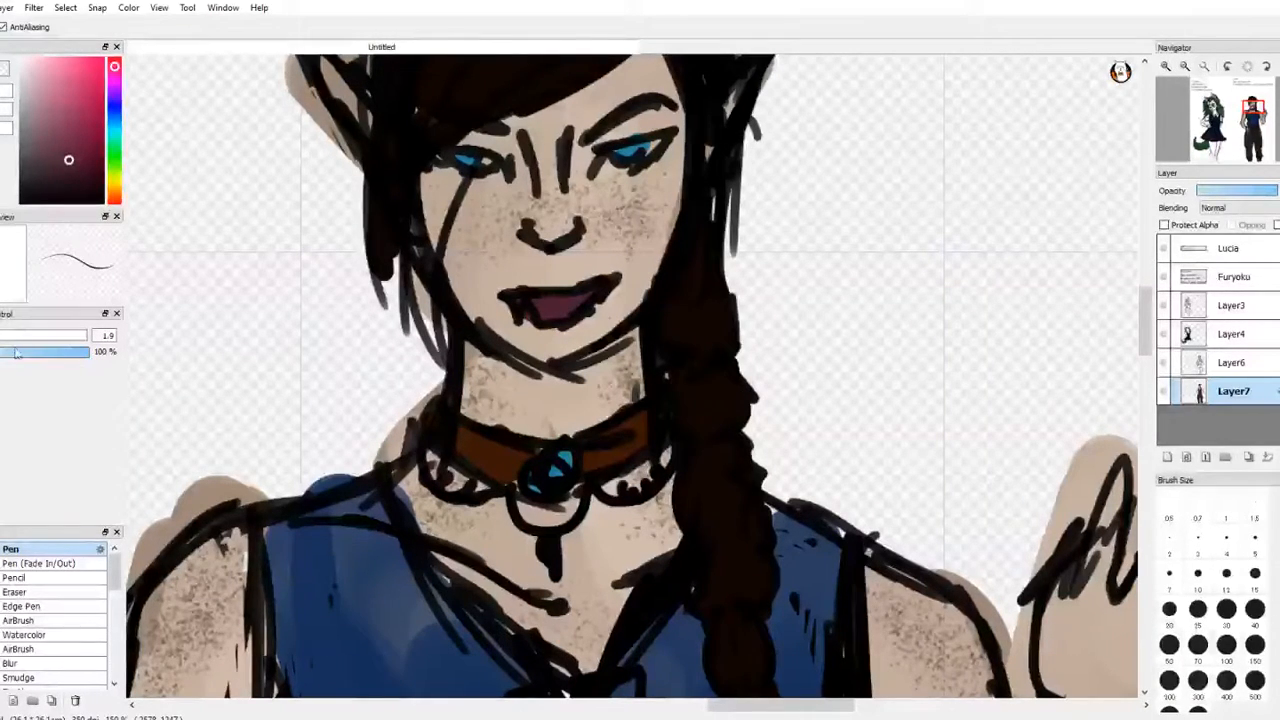
click(26, 66)
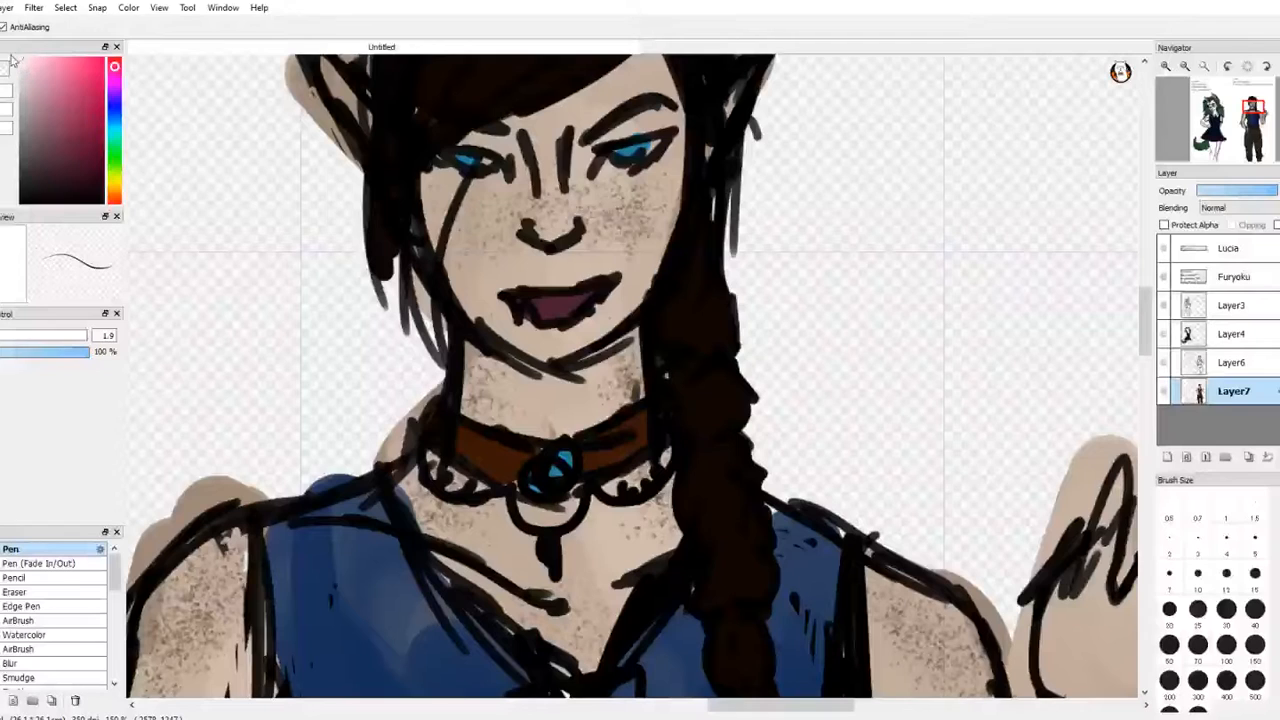
key(b)
key(m)
key(b)
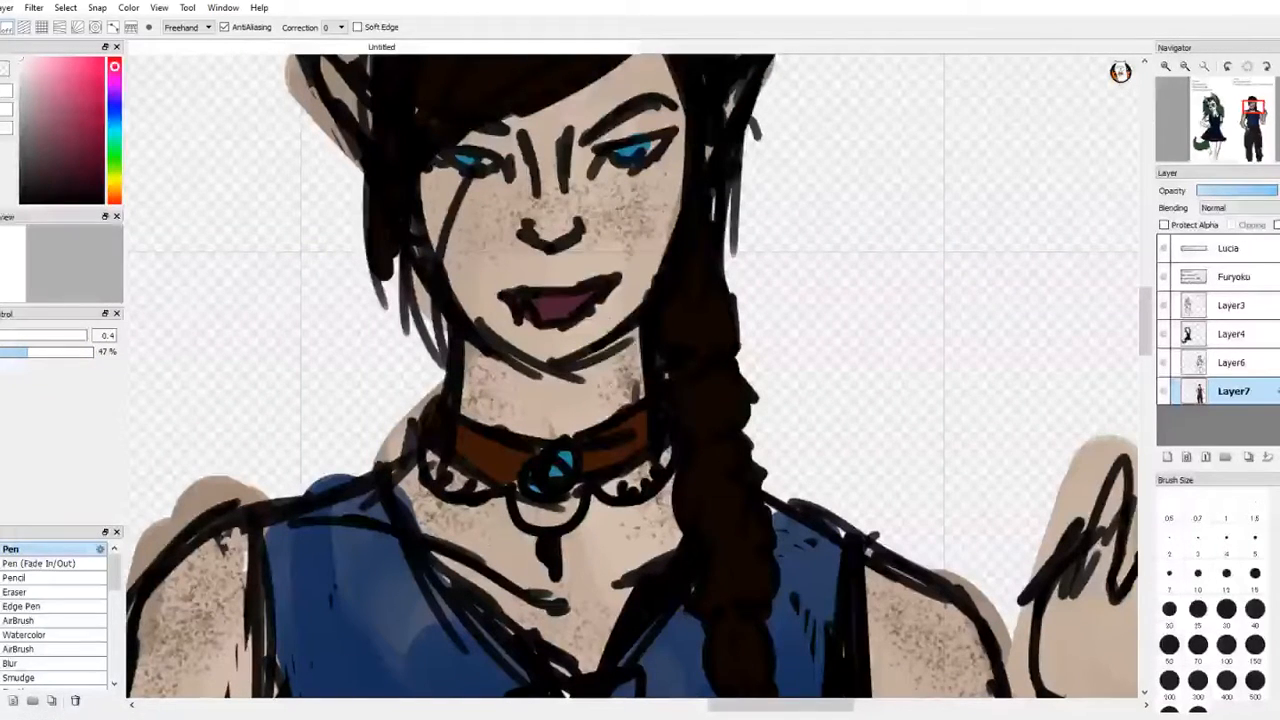
key(e)
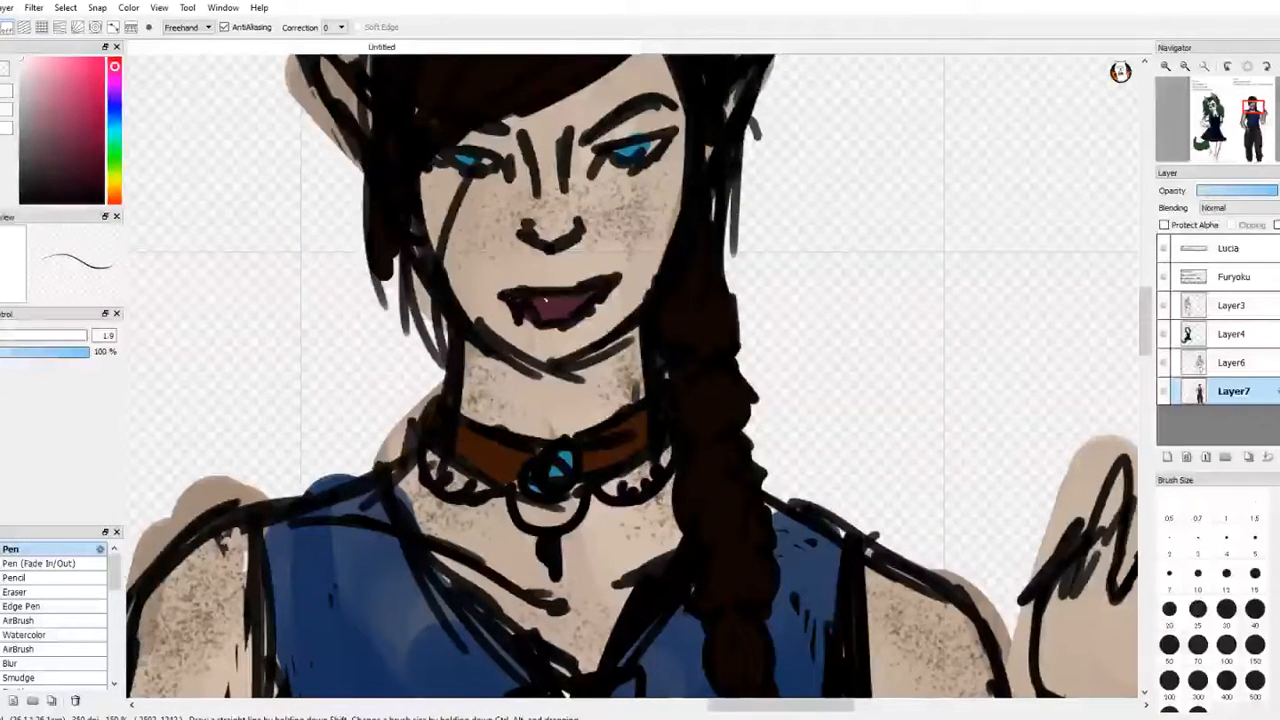
mouse_move(520, 301)
mouse_down()
mouse_move(592, 295)
mouse_move(541, 301)
mouse_up()
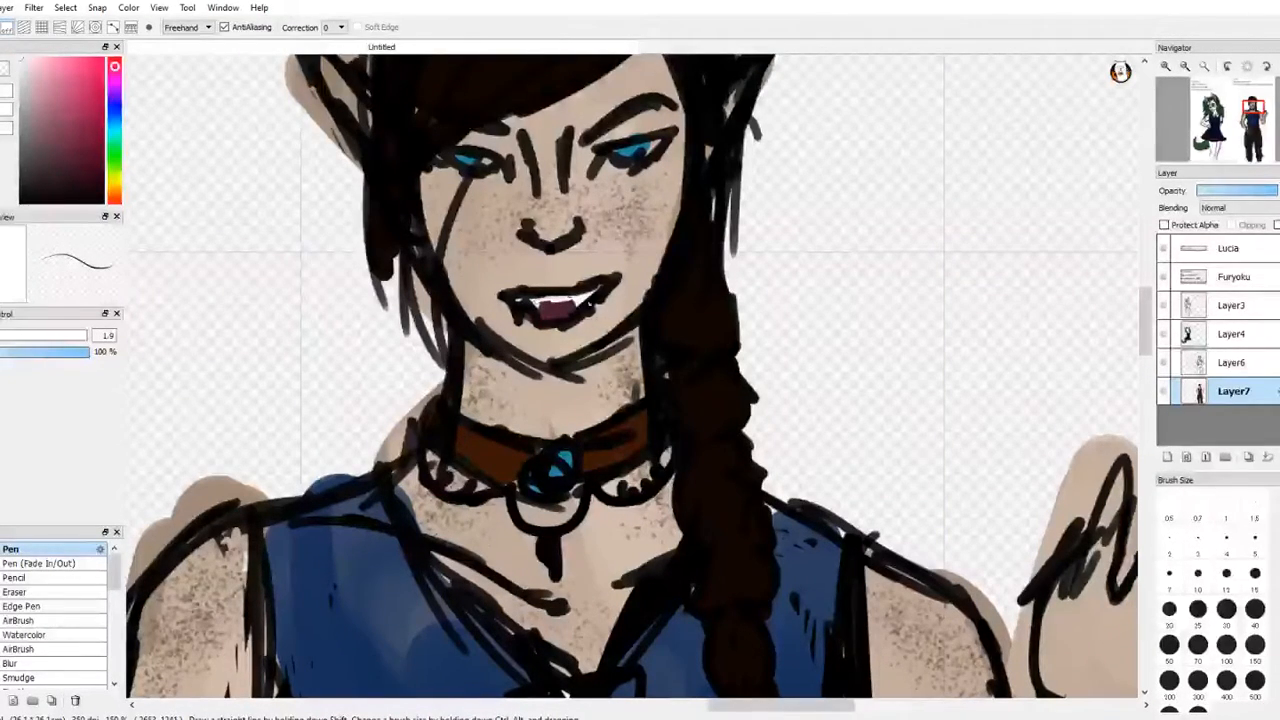
key(ctrl+z)
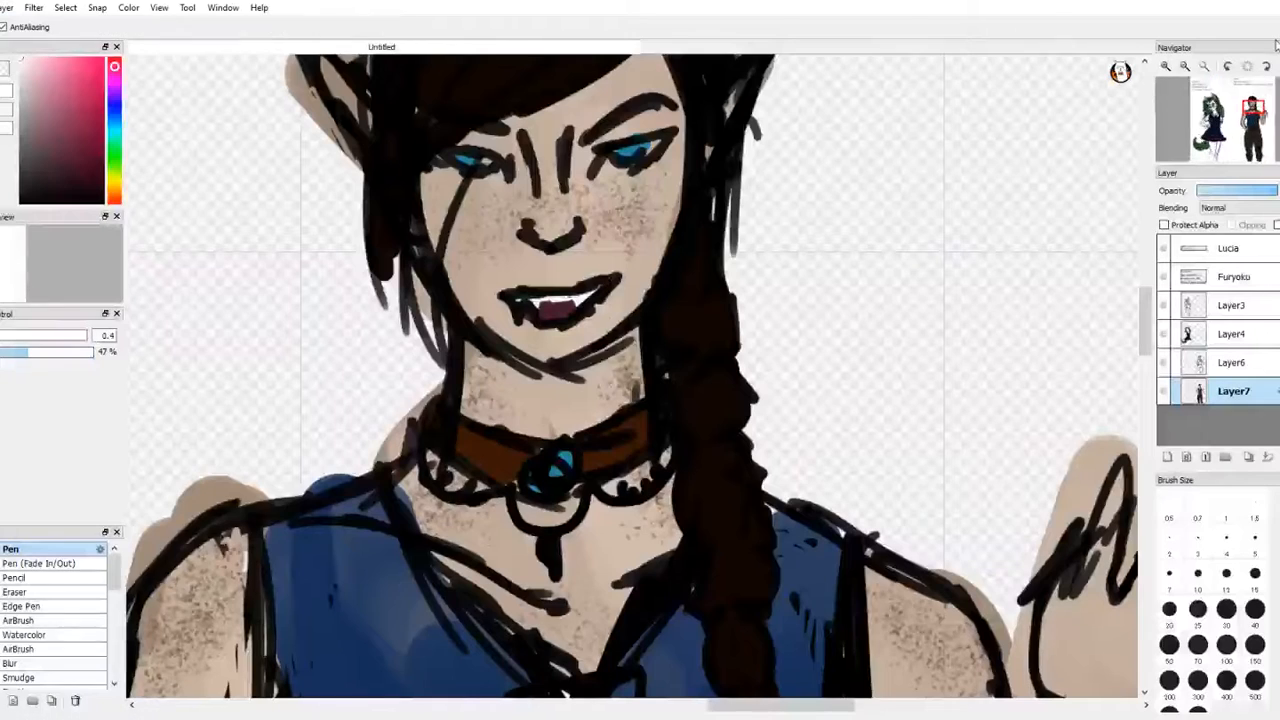
Step: Choose a medium blue and draw a short diagonal line up and outward from Furyoku's hair with the size 1.9 Pen
click(1206, 67)
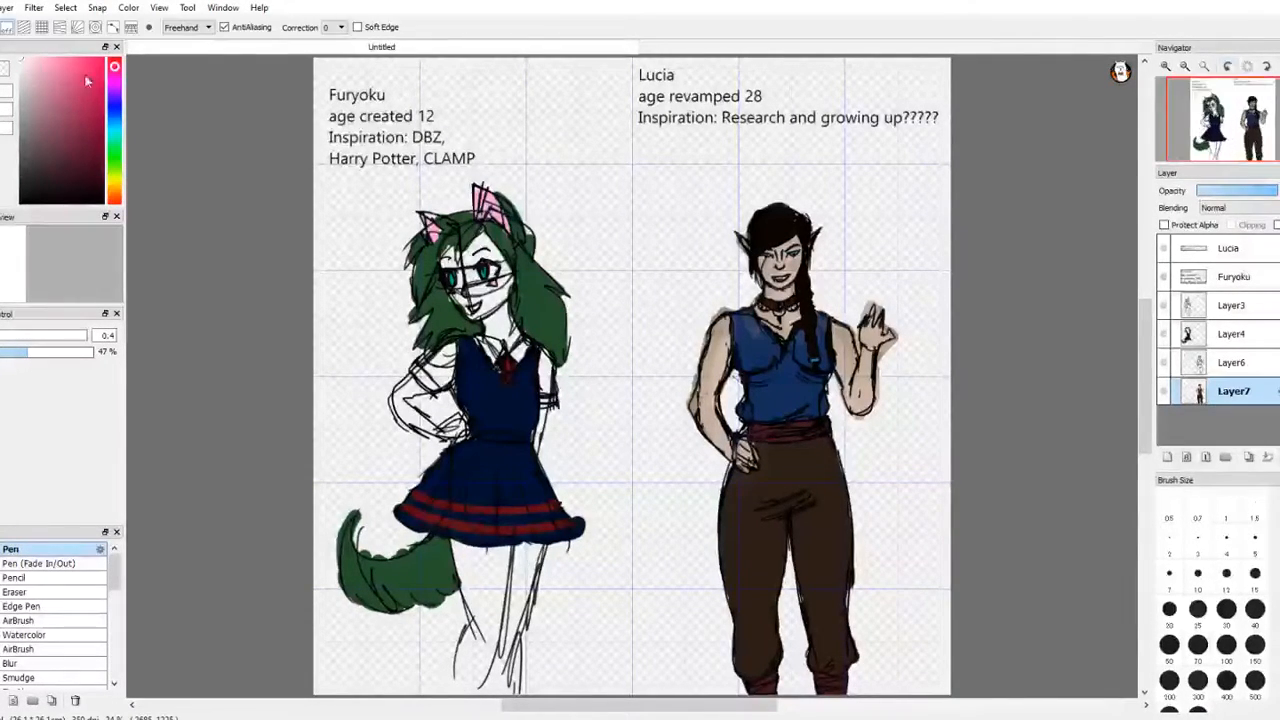
click(118, 140)
drag(118, 140, 114, 120)
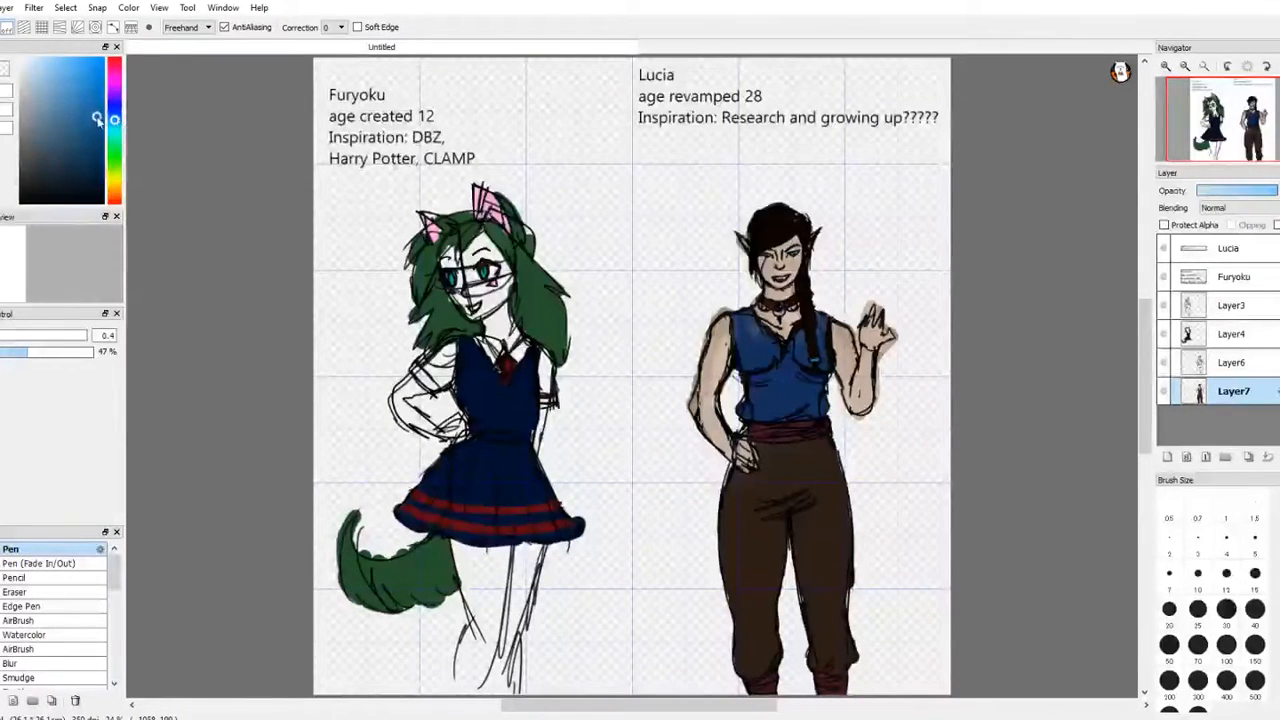
click(89, 115)
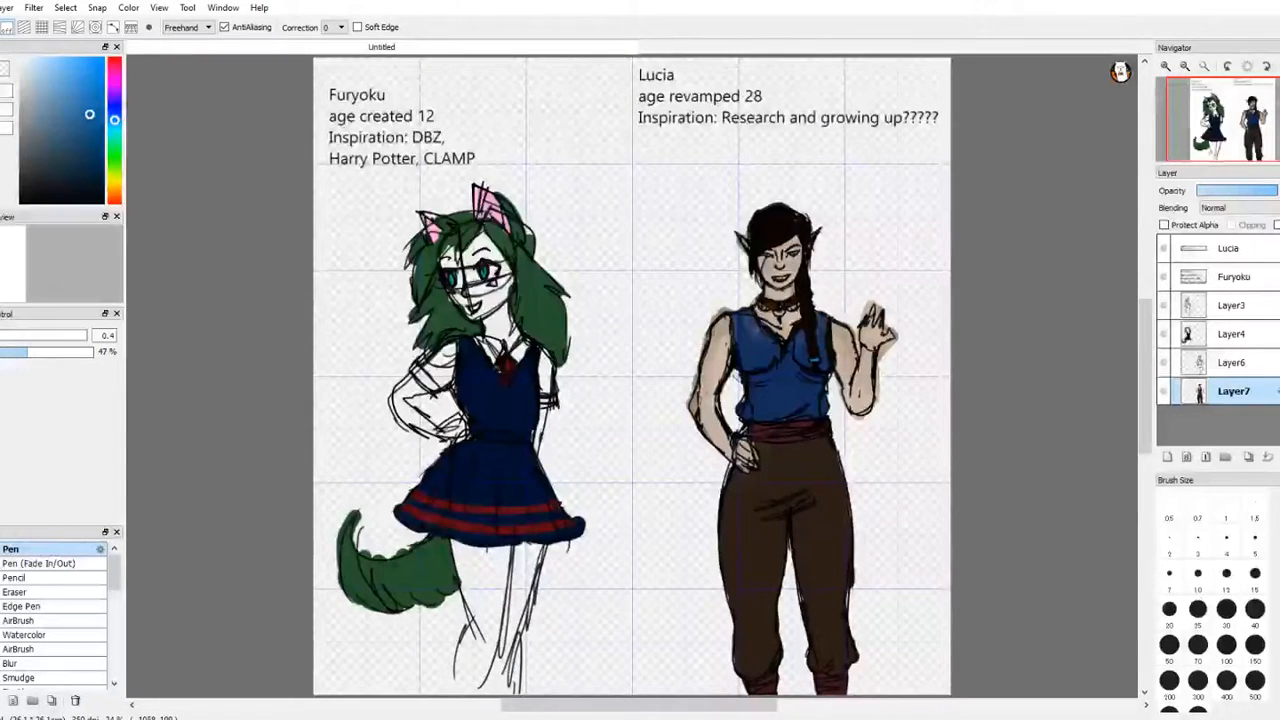
key(m)
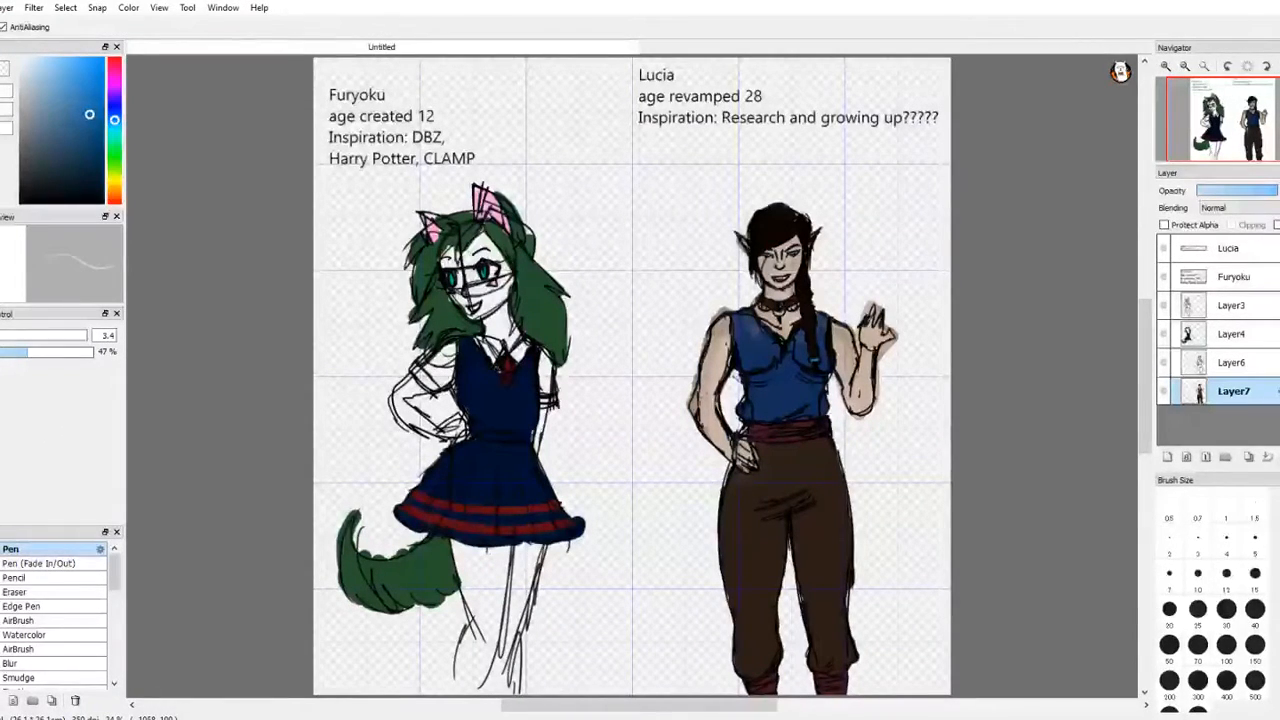
key(e)
key(m)
key(b)
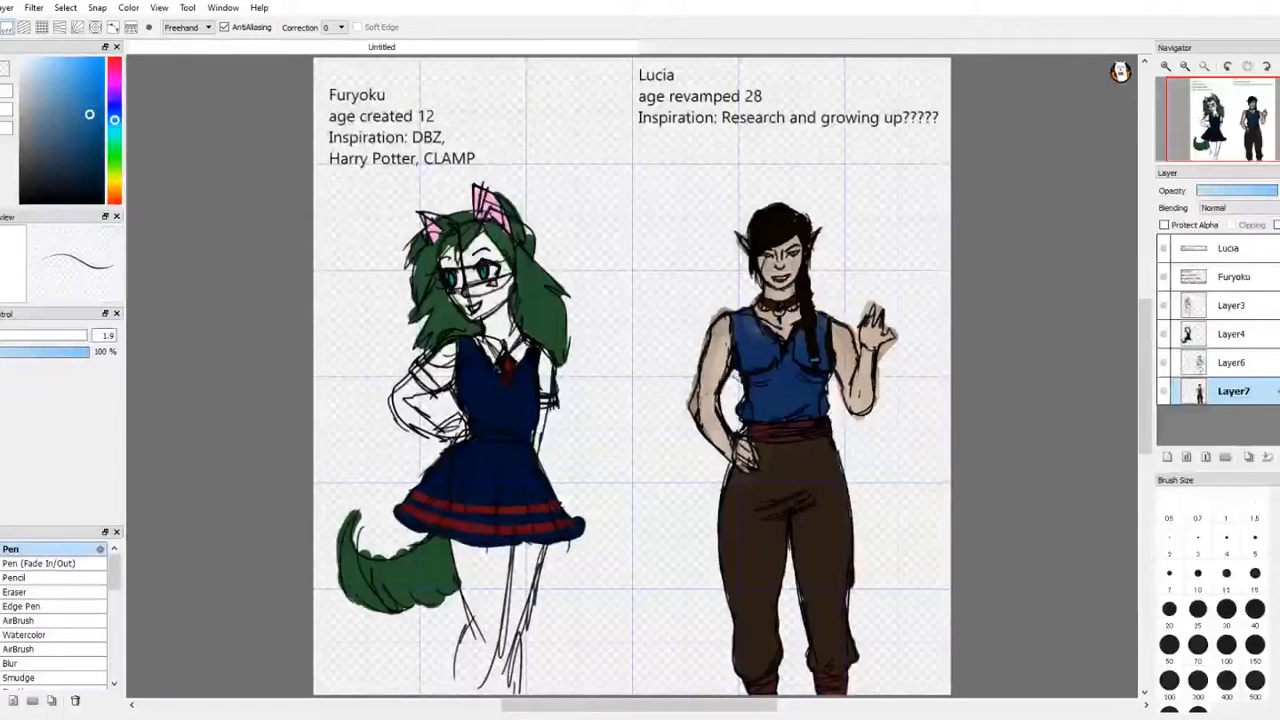
key(m)
key(e)
key(m)
key(e)
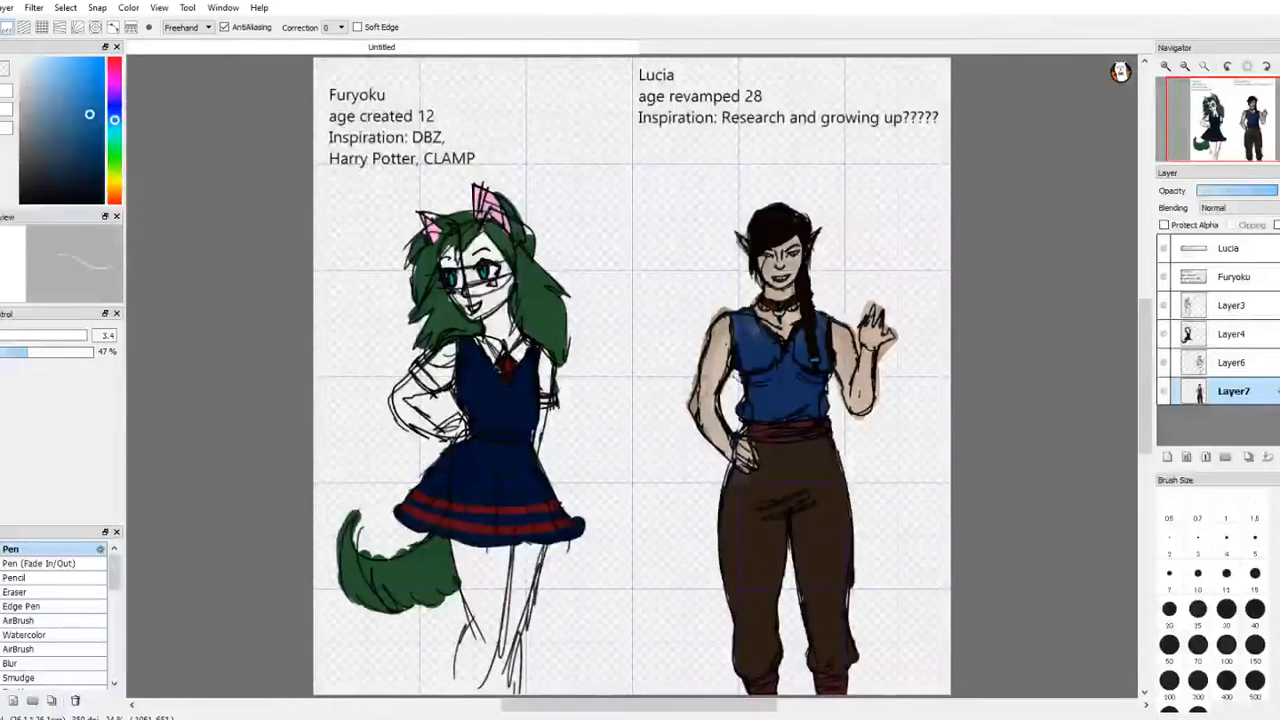
key(b)
key(m)
key(e)
key(m)
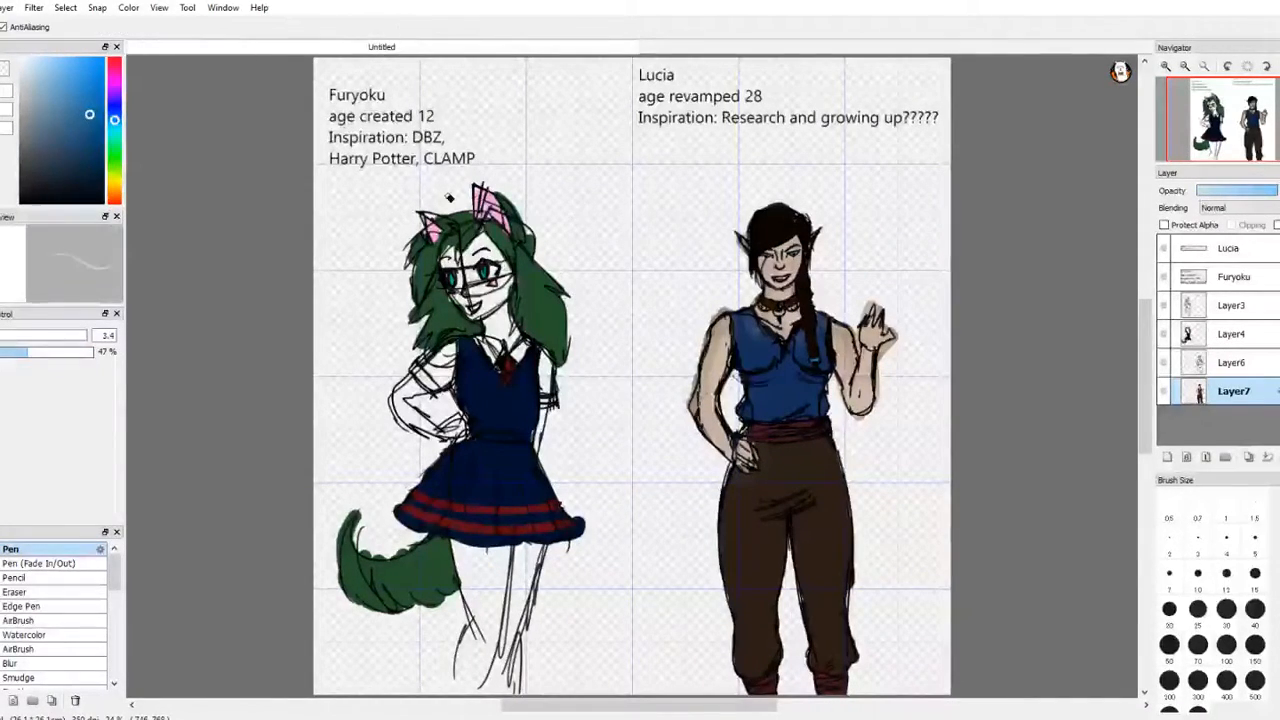
key(e)
key(b)
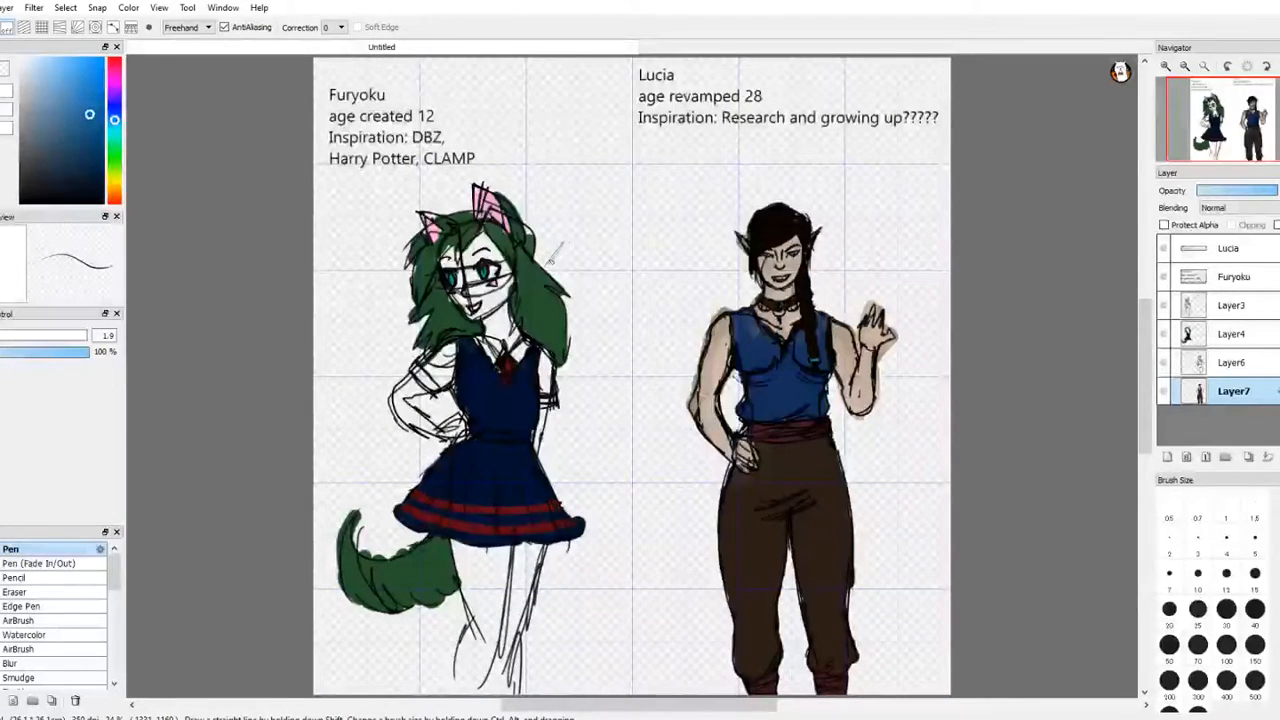
Step: Draw a matching blue line rising from Lucia's shoulder toward the page centre and give both lines filled arrowheads
key(m)
key(e)
key(m)
key(e)
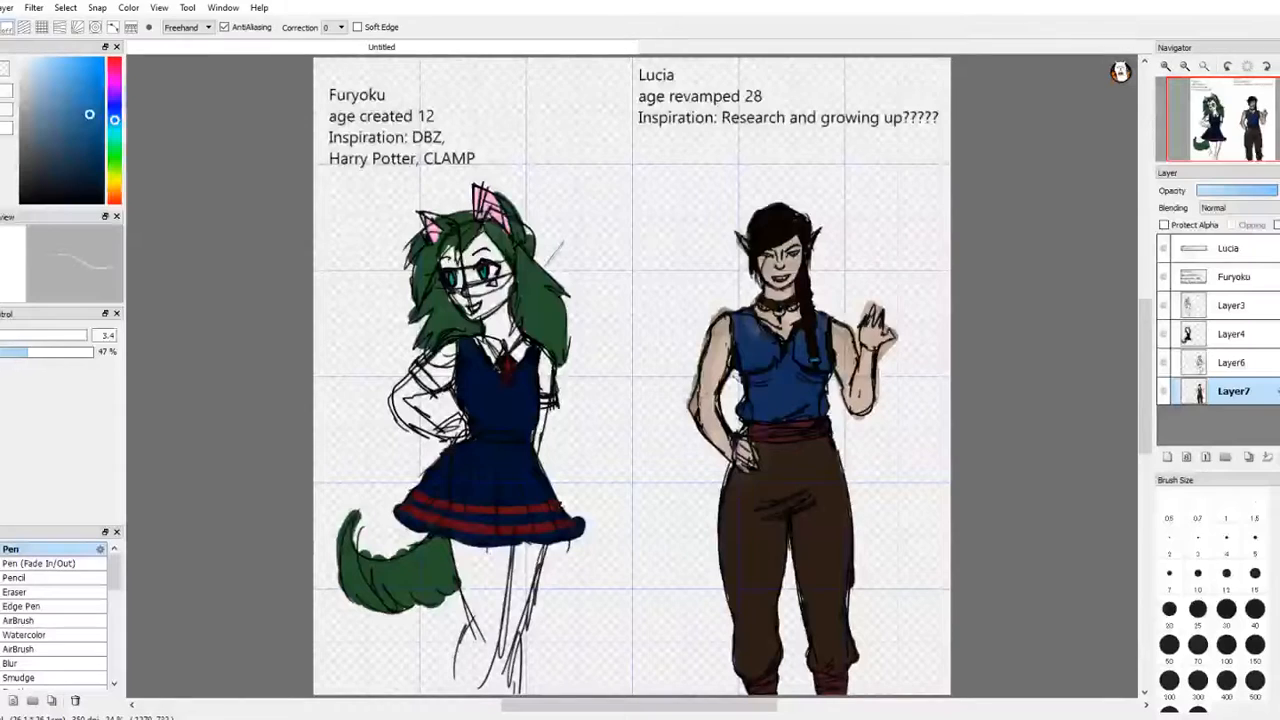
key(b)
key(m)
key(e)
key(m)
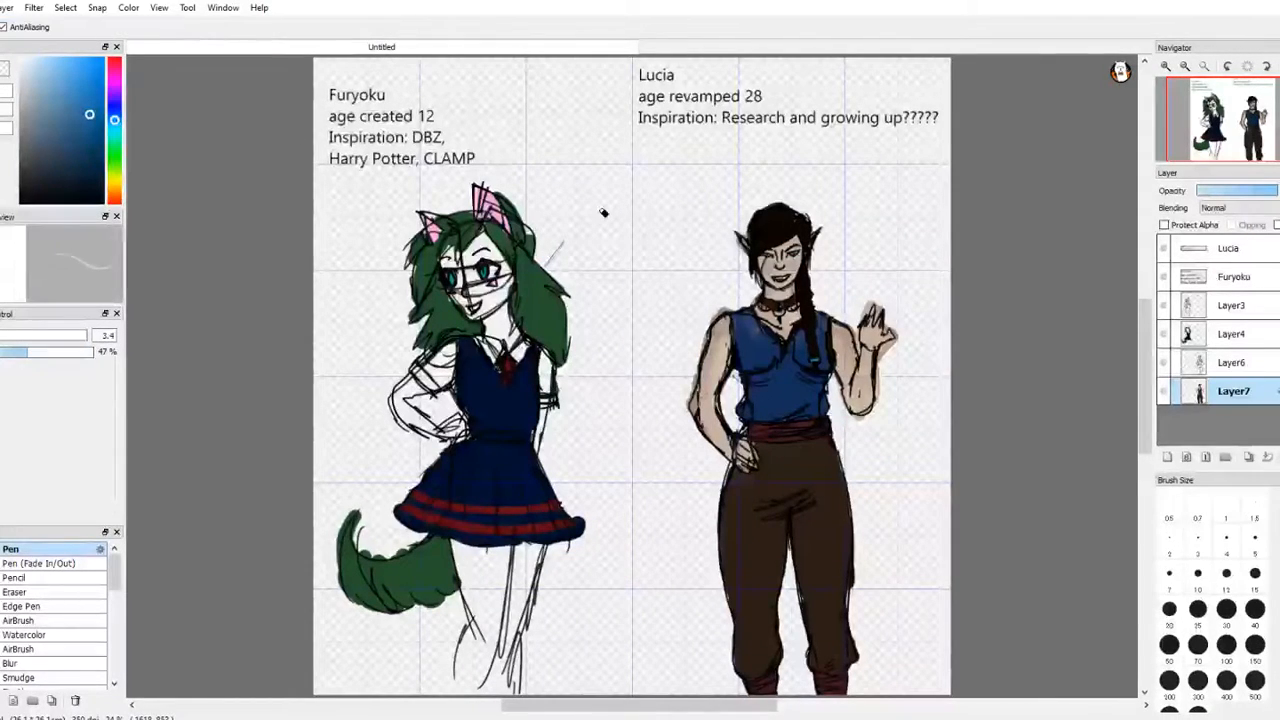
key(m)
key(e)
key(m)
key(e)
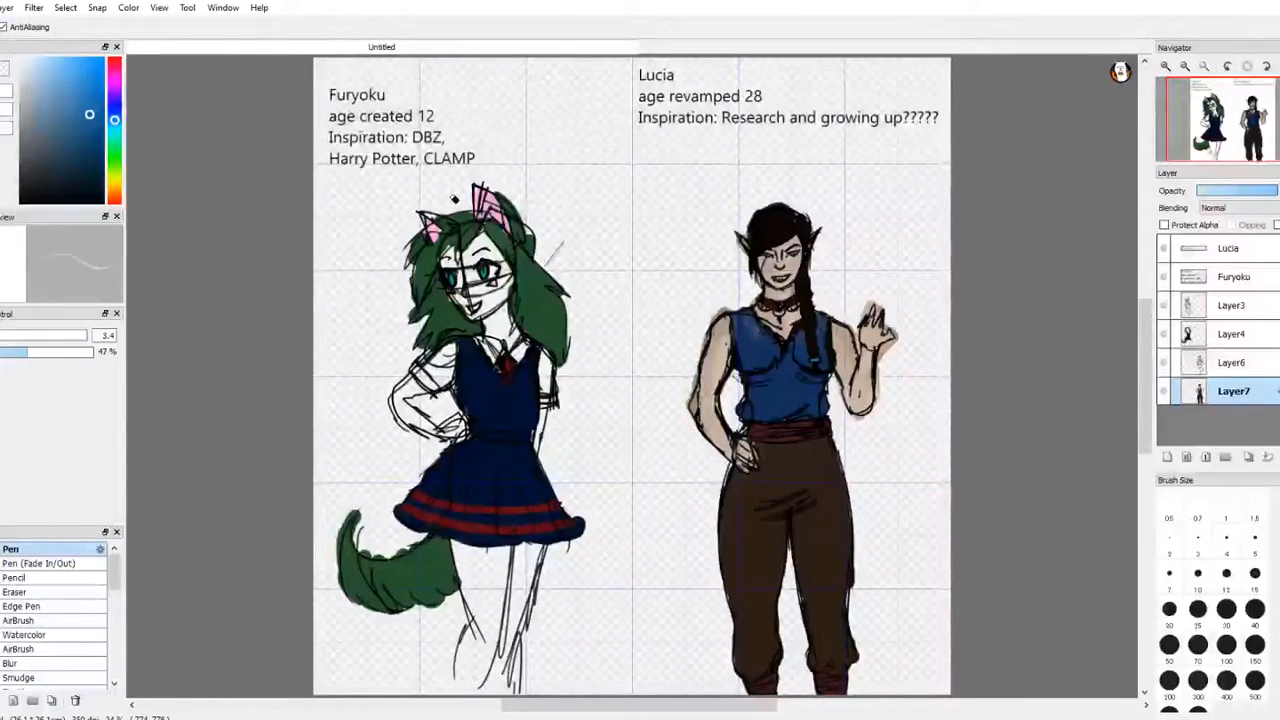
key(e)
key(b)
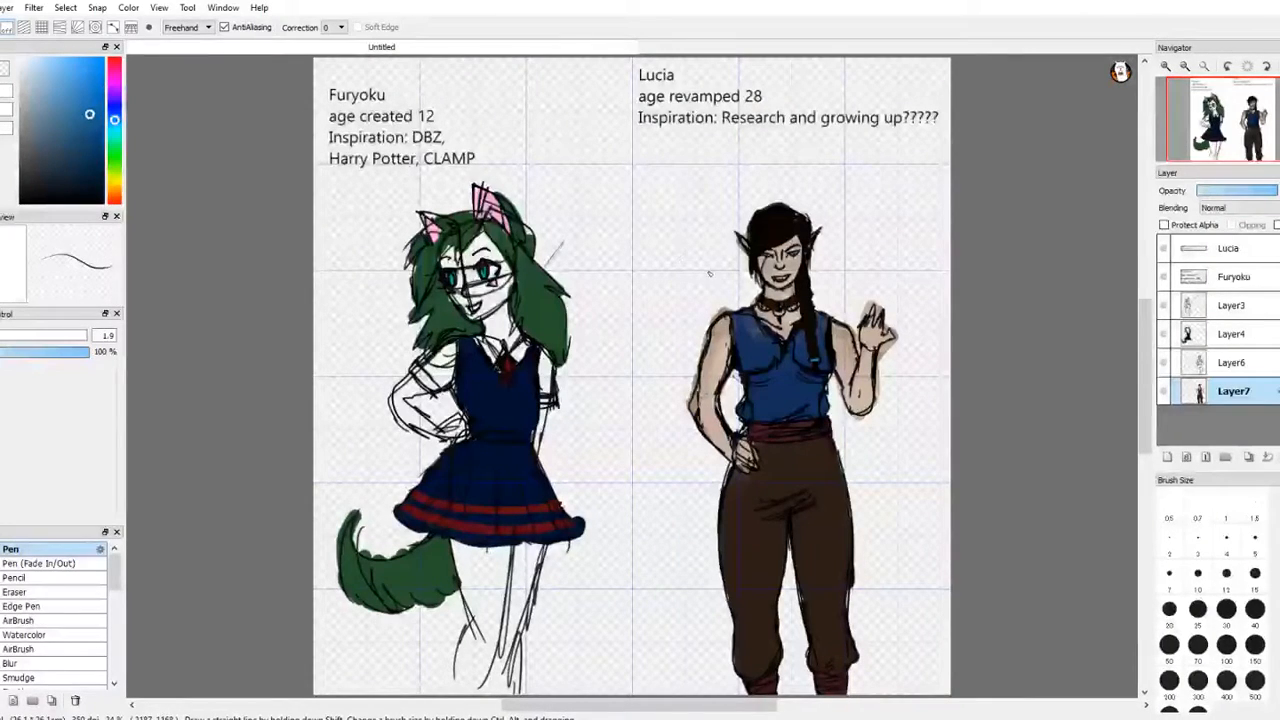
drag(700, 261, 727, 296)
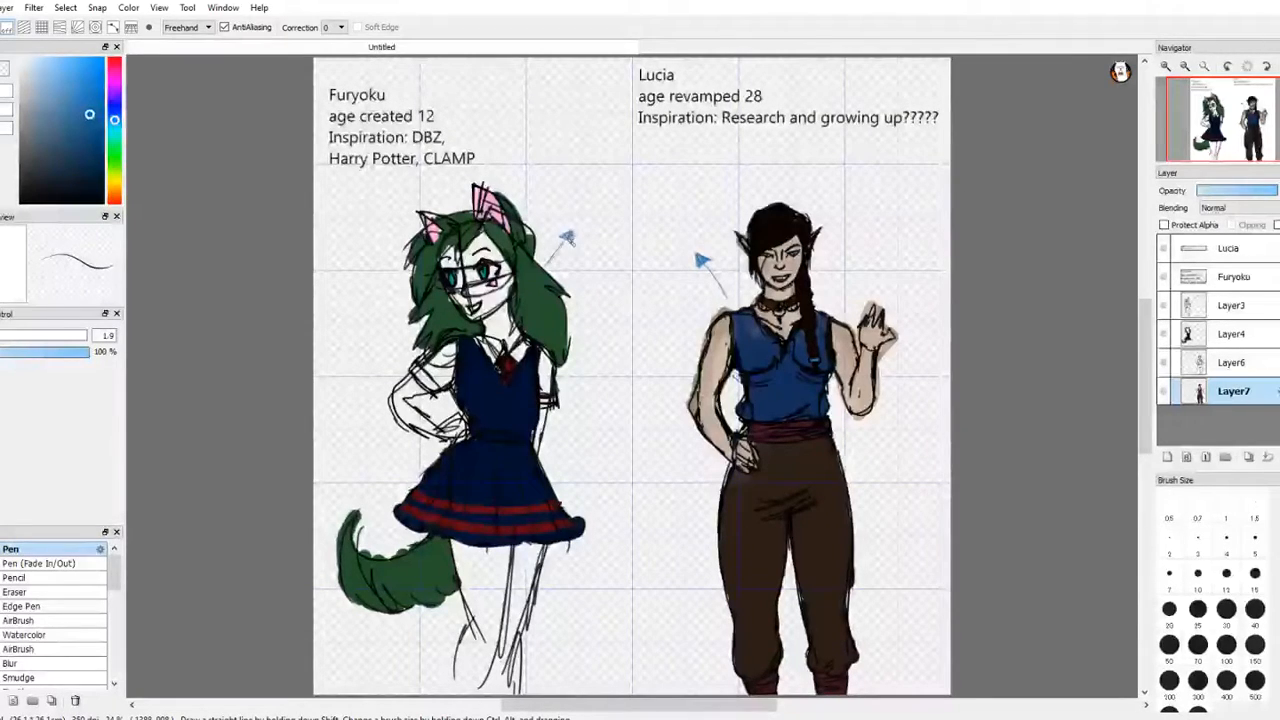
key(e)
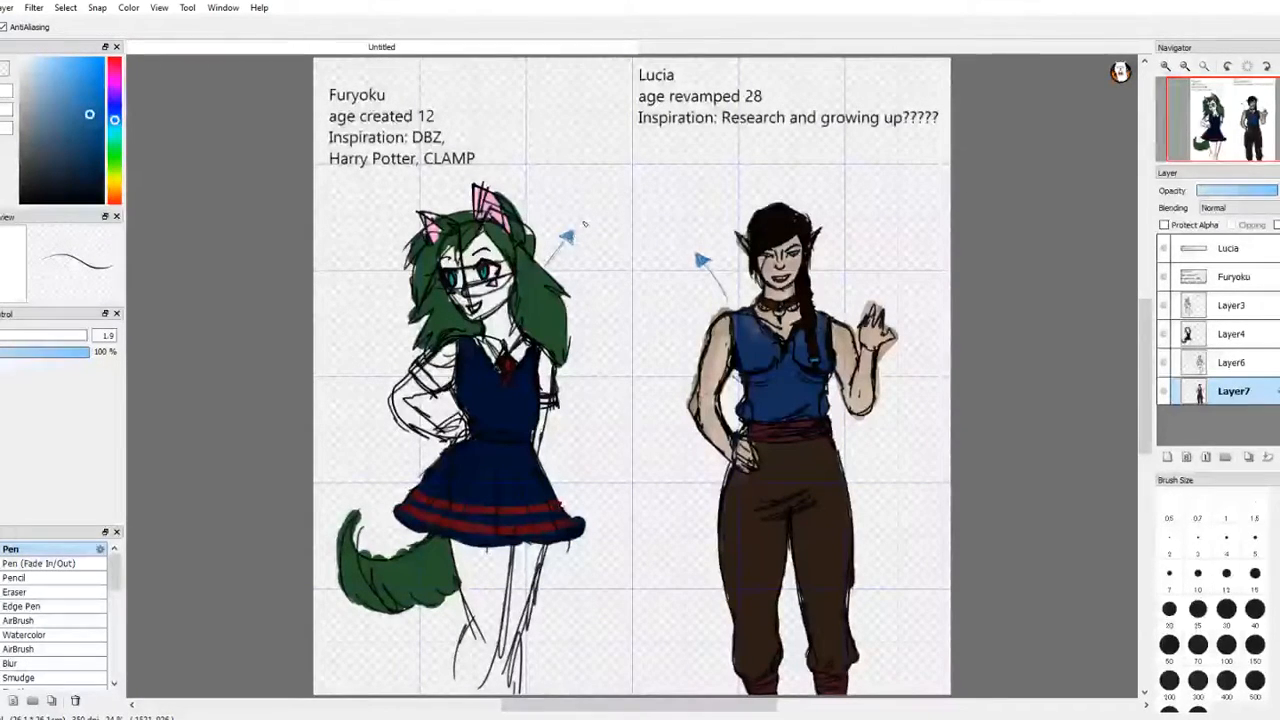
Step: Choose a dark blue and handwrite "Werewolf" above the gap between the two arrows with the Pencil at size 10
key(e)
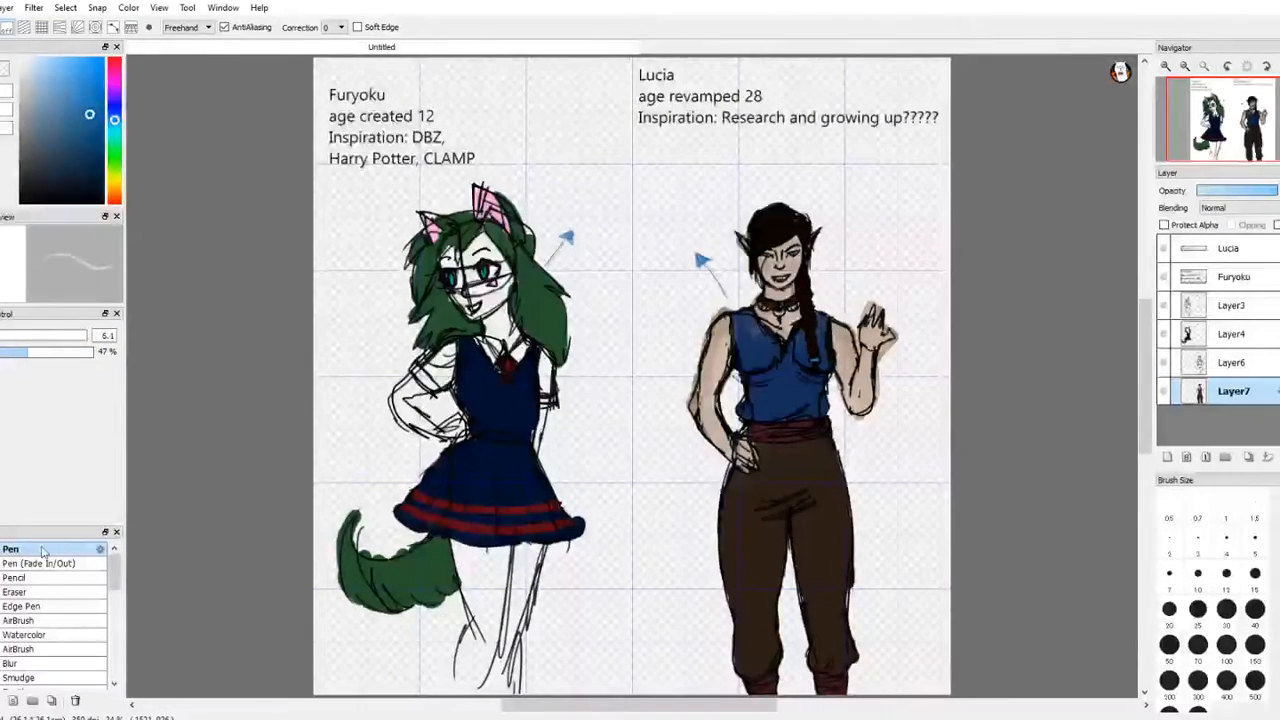
click(30, 578)
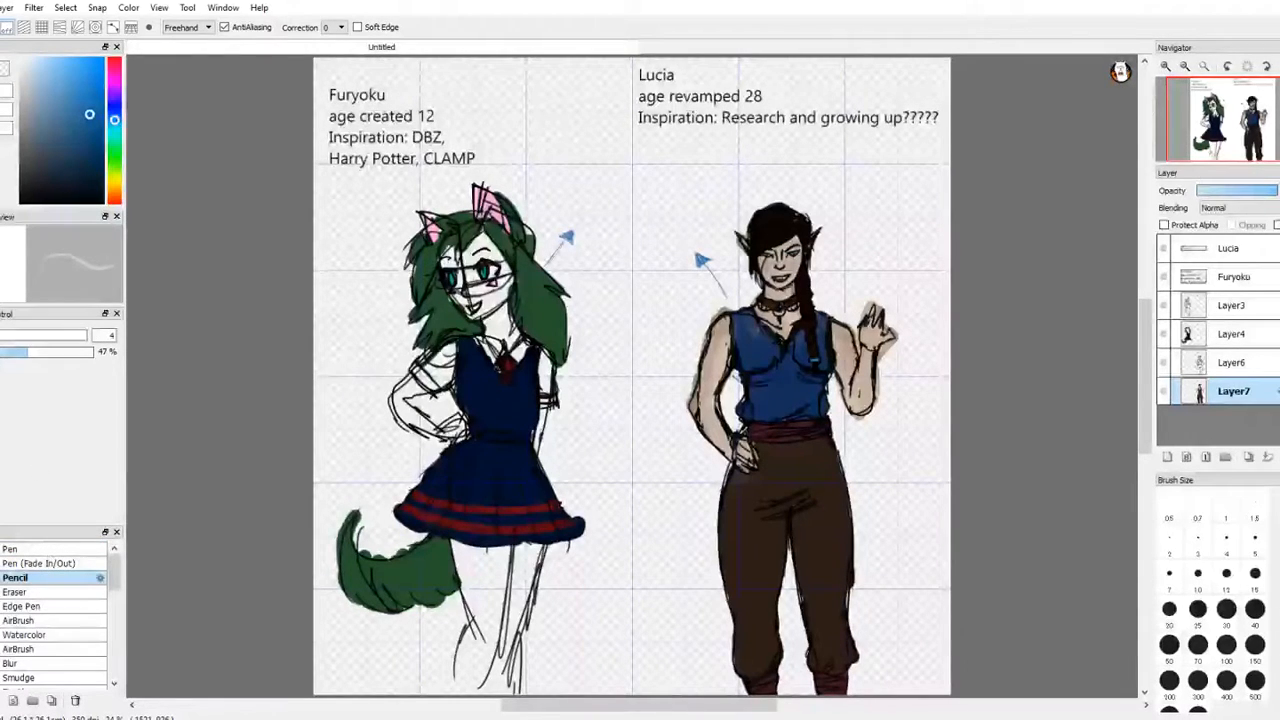
click(100, 163)
mouse_move(1206, 67)
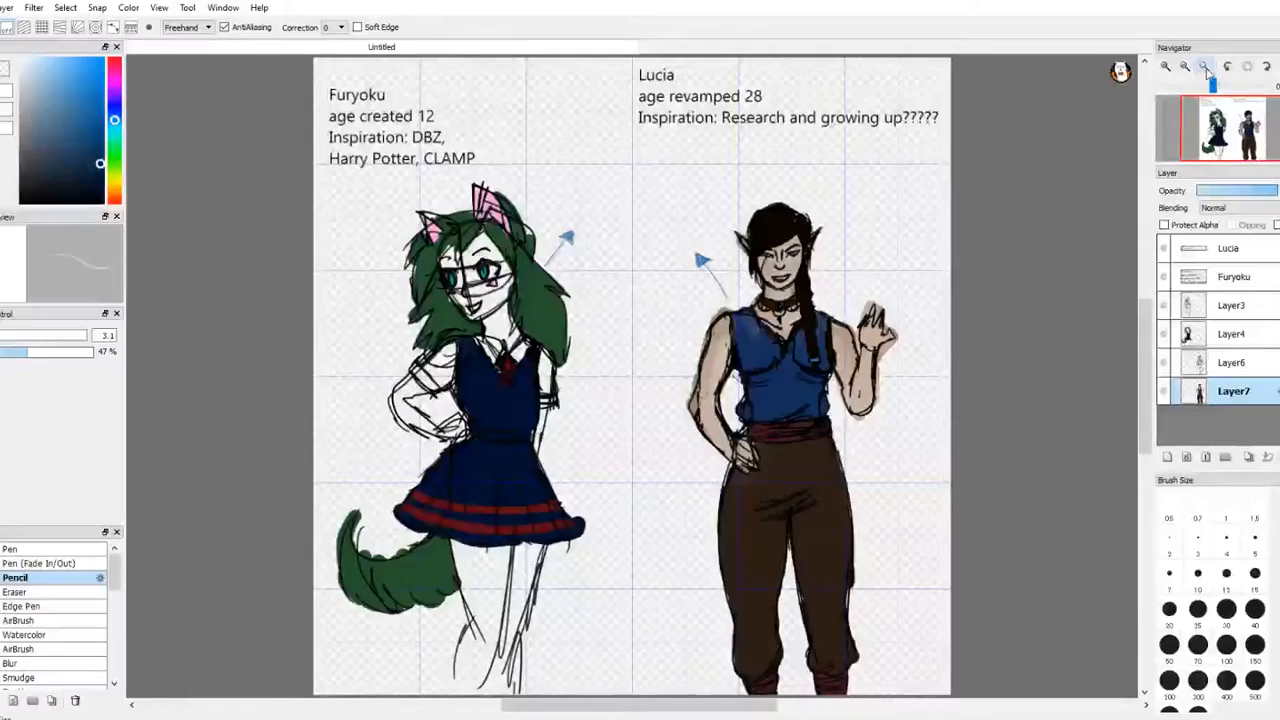
click(1166, 67)
click(1166, 67)
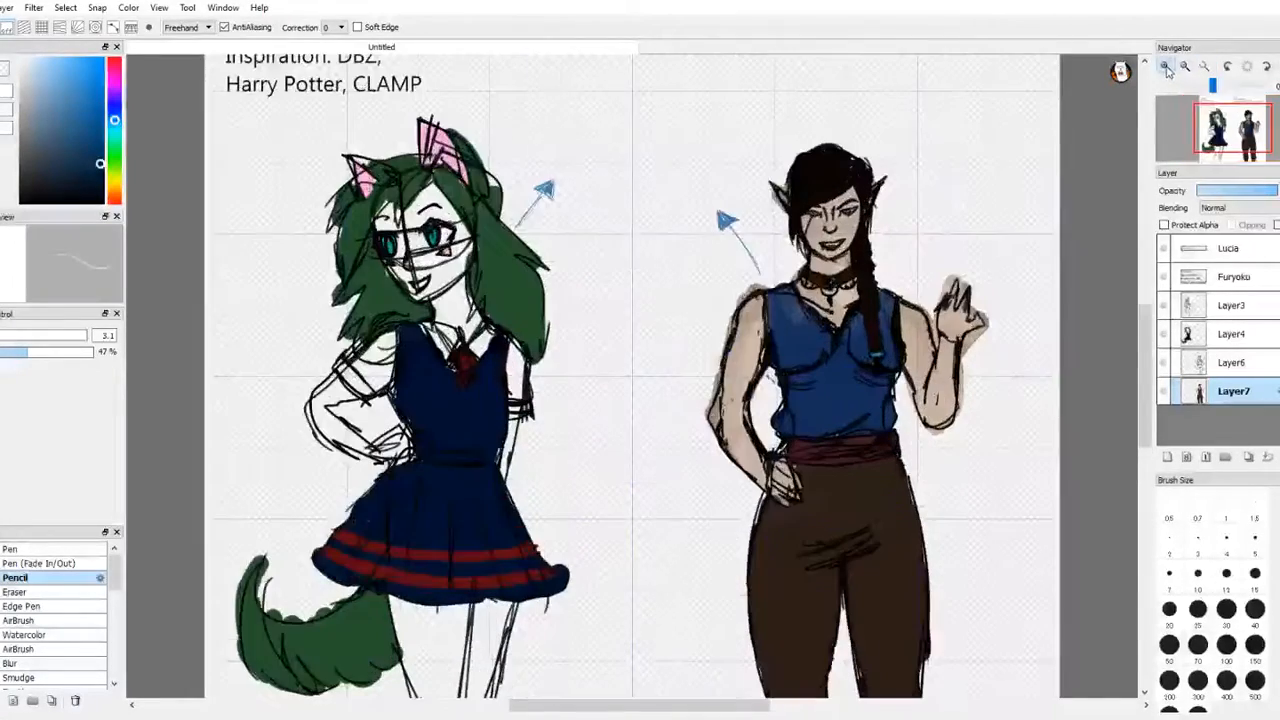
mouse_move(1237, 112)
mouse_down()
mouse_move(1249, 117)
mouse_move(1245, 107)
mouse_up()
key(e)
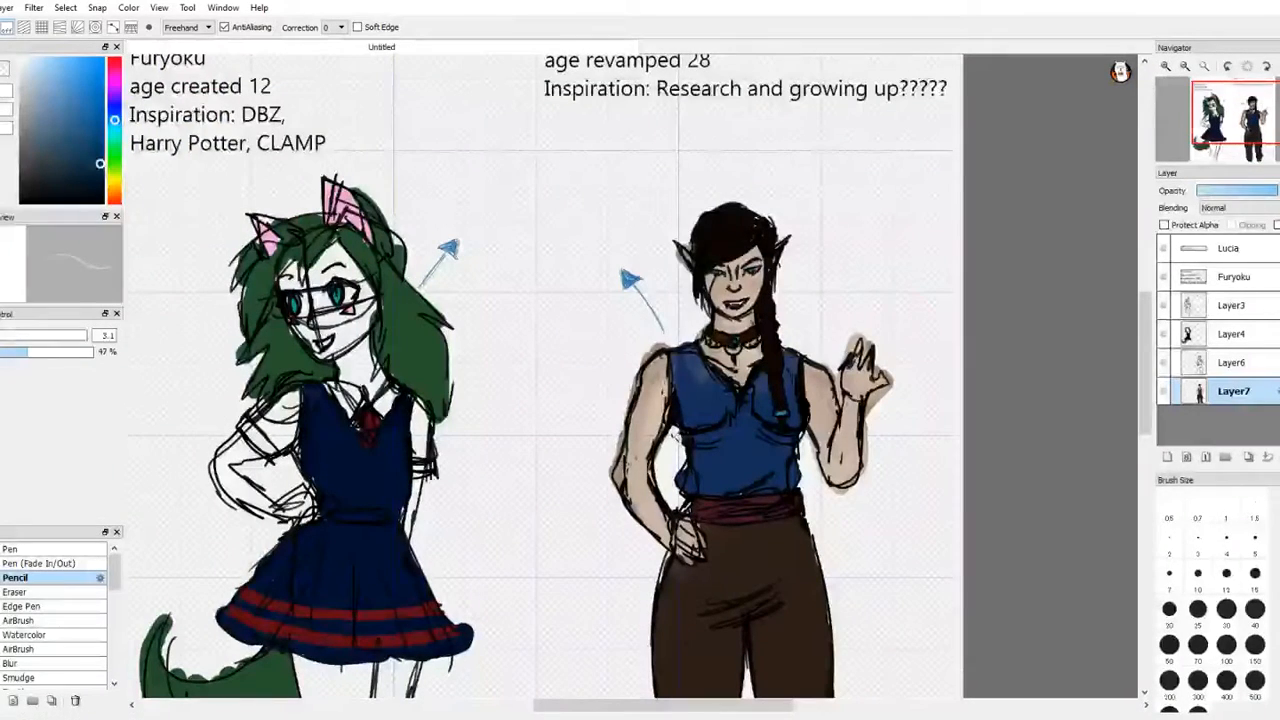
key(b)
mouse_move(462, 157)
mouse_down()
mouse_move(458, 170)
mouse_move(555, 158)
mouse_up()
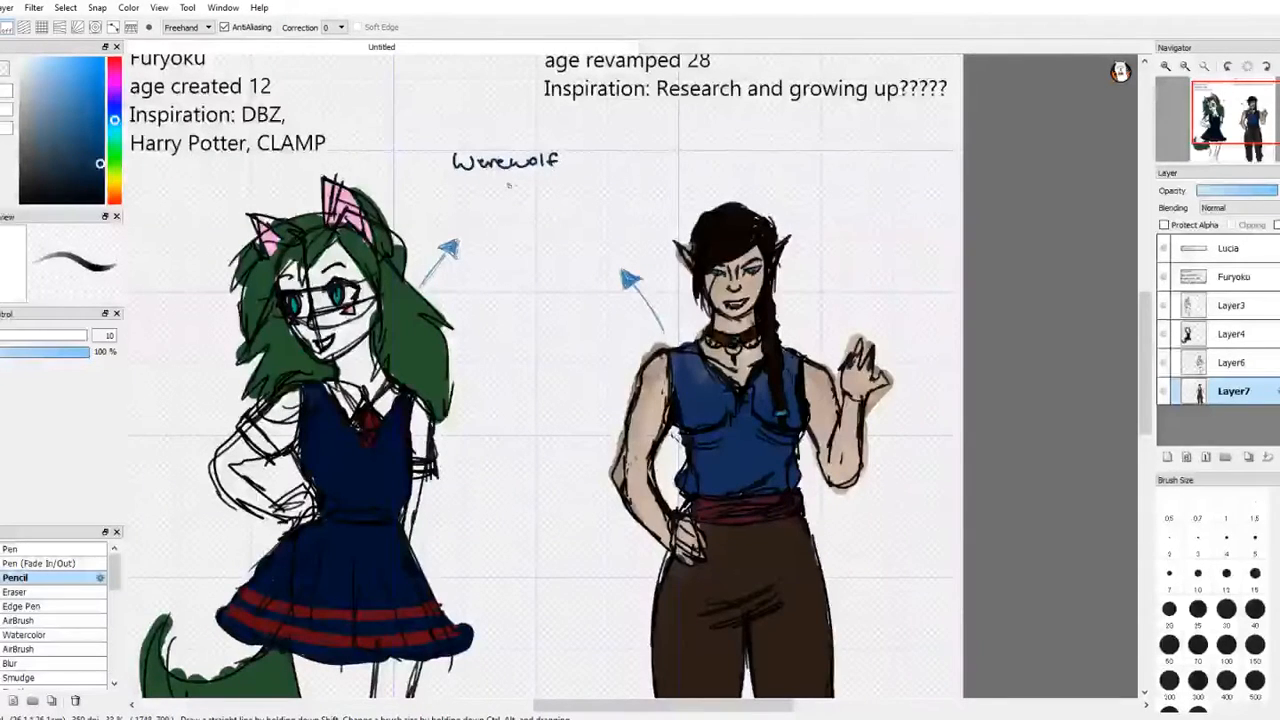
Step: Handwrite the lines "Warrior Princess" and "Uses magical weapons" beneath "Werewolf"
drag(448, 178, 594, 186)
click(519, 183)
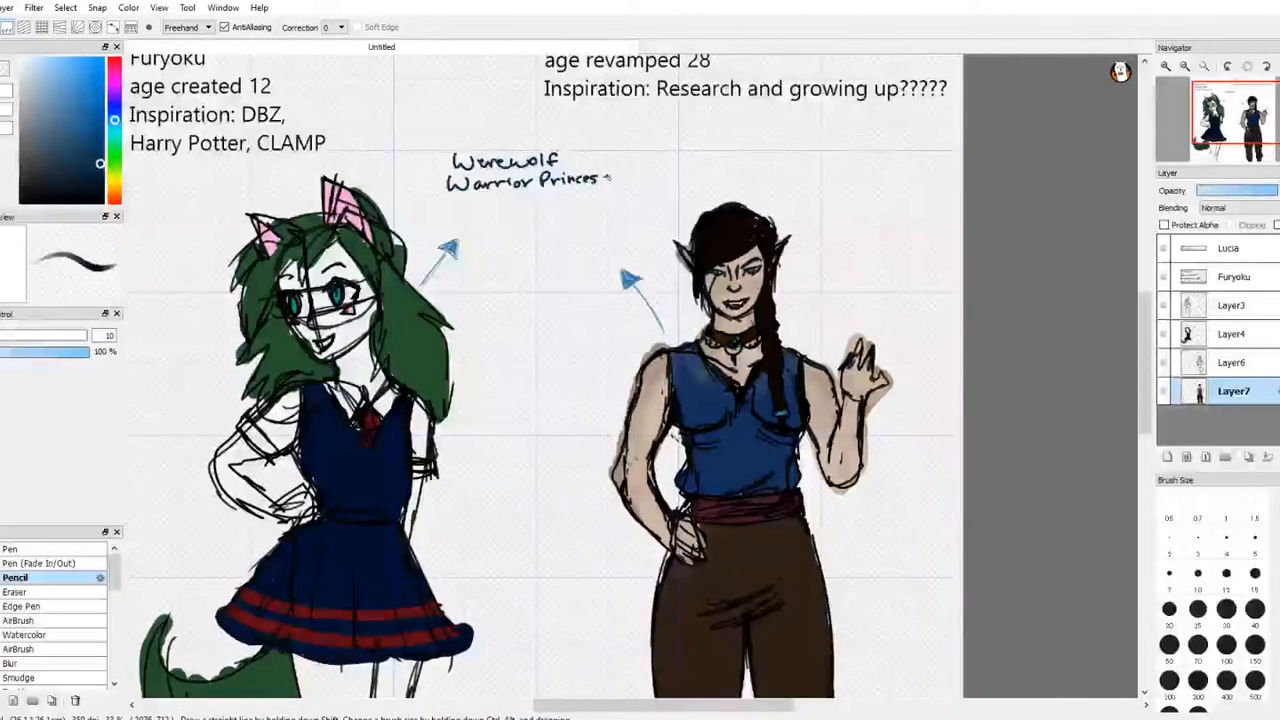
mouse_move(466, 203)
mouse_down()
mouse_move(533, 212)
mouse_move(530, 222)
mouse_move(576, 196)
mouse_move(606, 205)
mouse_up()
drag(613, 200, 643, 207)
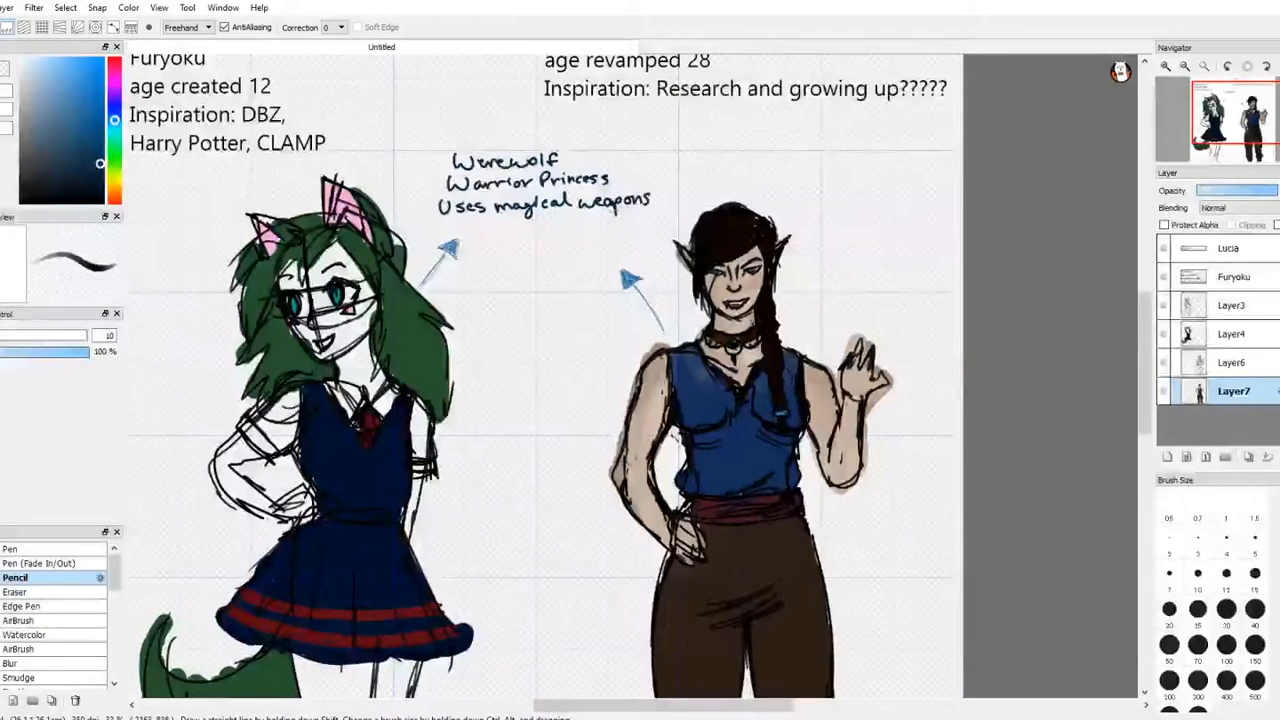
Step: Add "Blessed bloodline" as the fourth handwritten note, just above the tip of Furyoku's arrow
drag(431, 223, 433, 236)
mouse_move(443, 222)
mouse_down()
mouse_move(443, 236)
mouse_move(516, 236)
mouse_up()
drag(526, 229, 570, 234)
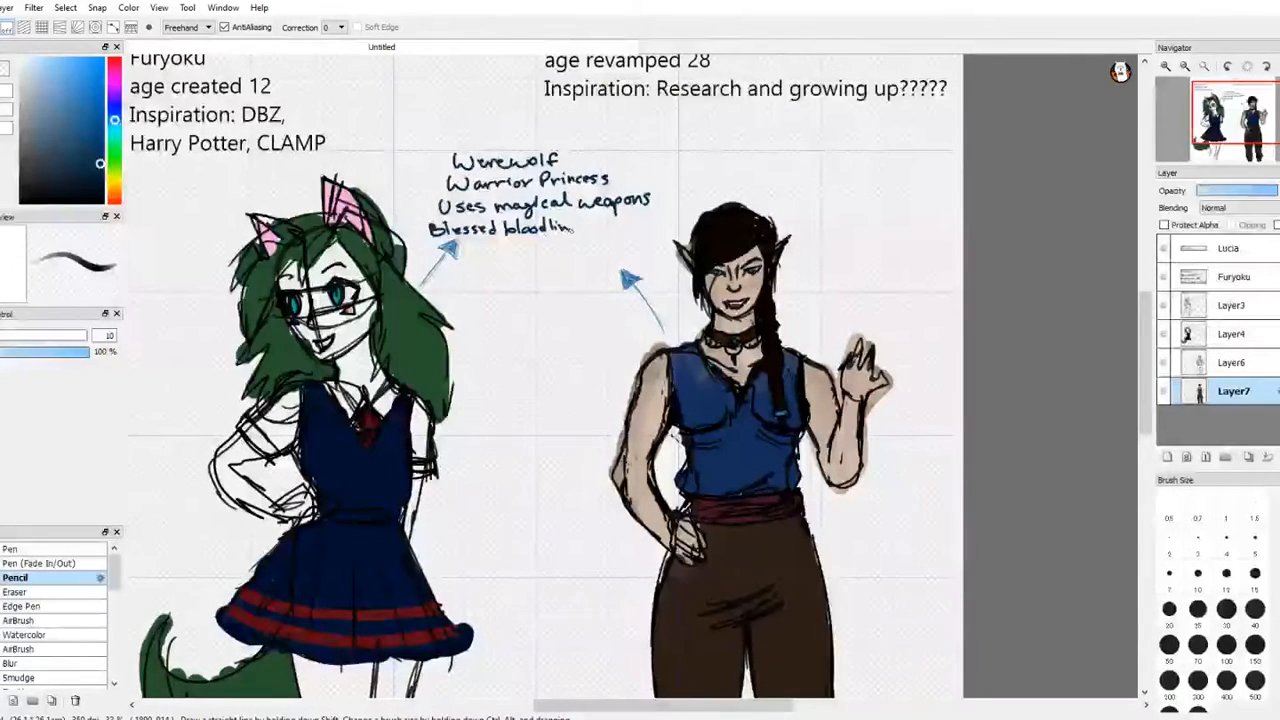
key(w)
key(e)
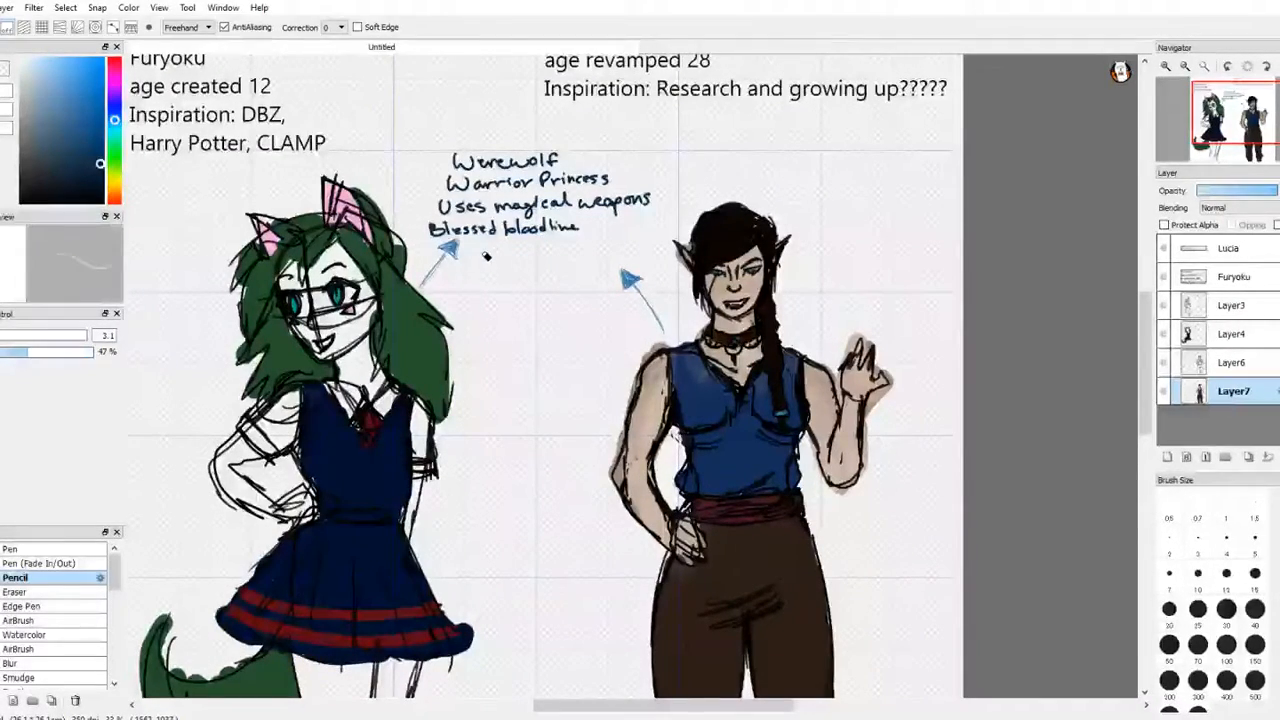
Step: Handwrite "Goes on a quest to protect realms" over two lines between the two arrowheads with the size 10 Pencil
key(m)
key(b)
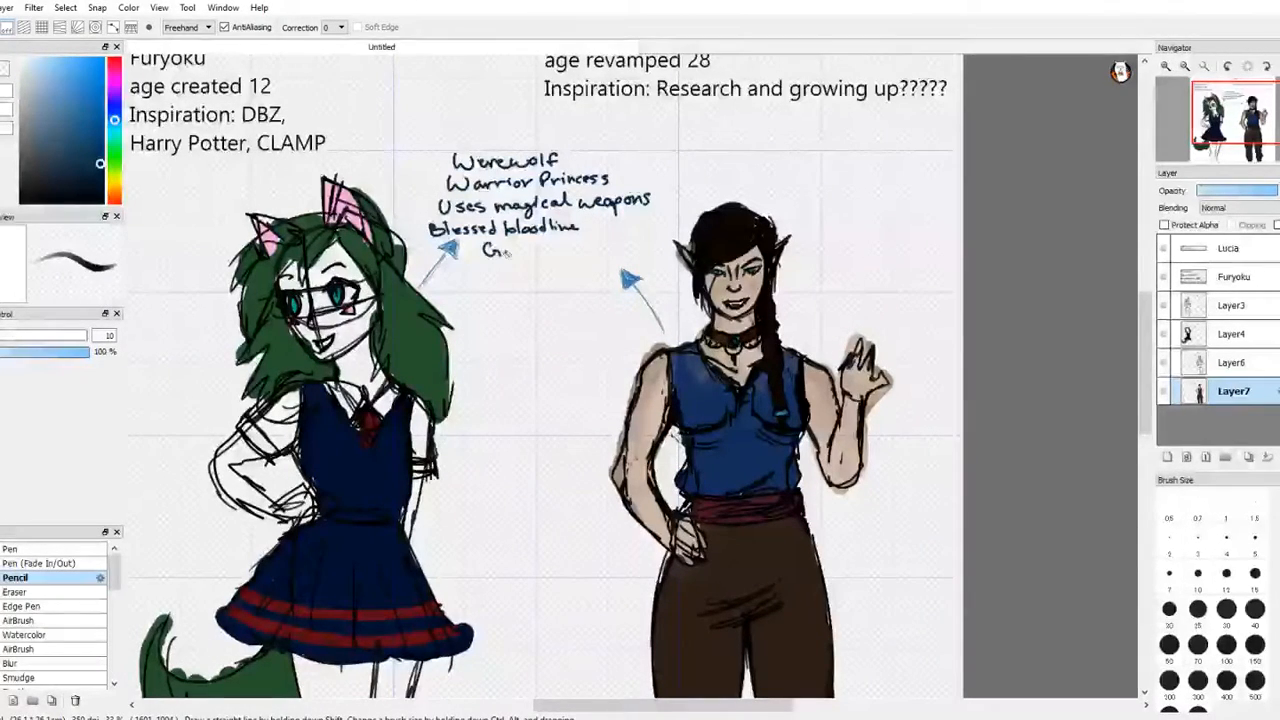
drag(518, 251, 547, 249)
mouse_move(553, 248)
mouse_down()
mouse_move(602, 262)
mouse_move(637, 252)
mouse_up()
drag(632, 244, 650, 244)
drag(488, 270, 486, 278)
mouse_move(494, 265)
mouse_down()
mouse_move(493, 281)
mouse_move(519, 279)
mouse_up()
drag(515, 270, 569, 277)
mouse_move(575, 262)
mouse_down()
mouse_move(576, 279)
mouse_move(597, 274)
mouse_up()
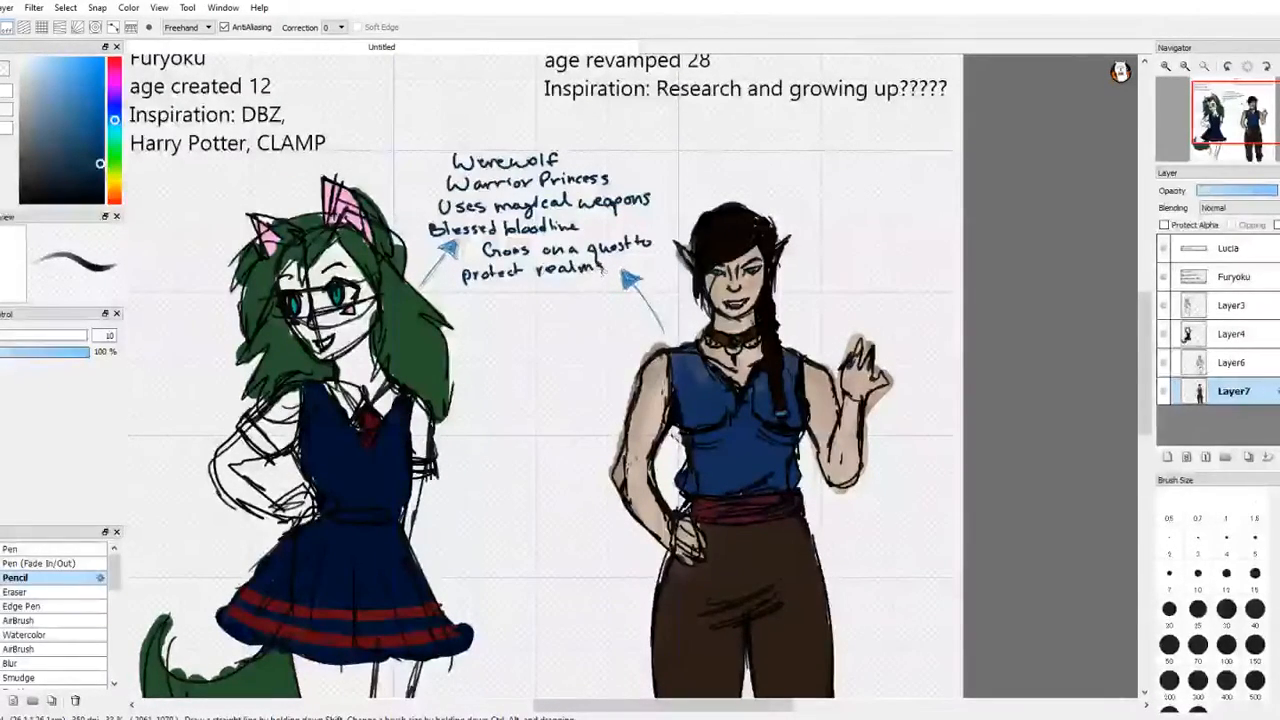
Step: Try a further note starting with "Becomes" below the list, and erase it at size 7.9 and 100% opacity
mouse_move(459, 300)
mouse_down()
mouse_move(468, 313)
mouse_move(547, 303)
mouse_up()
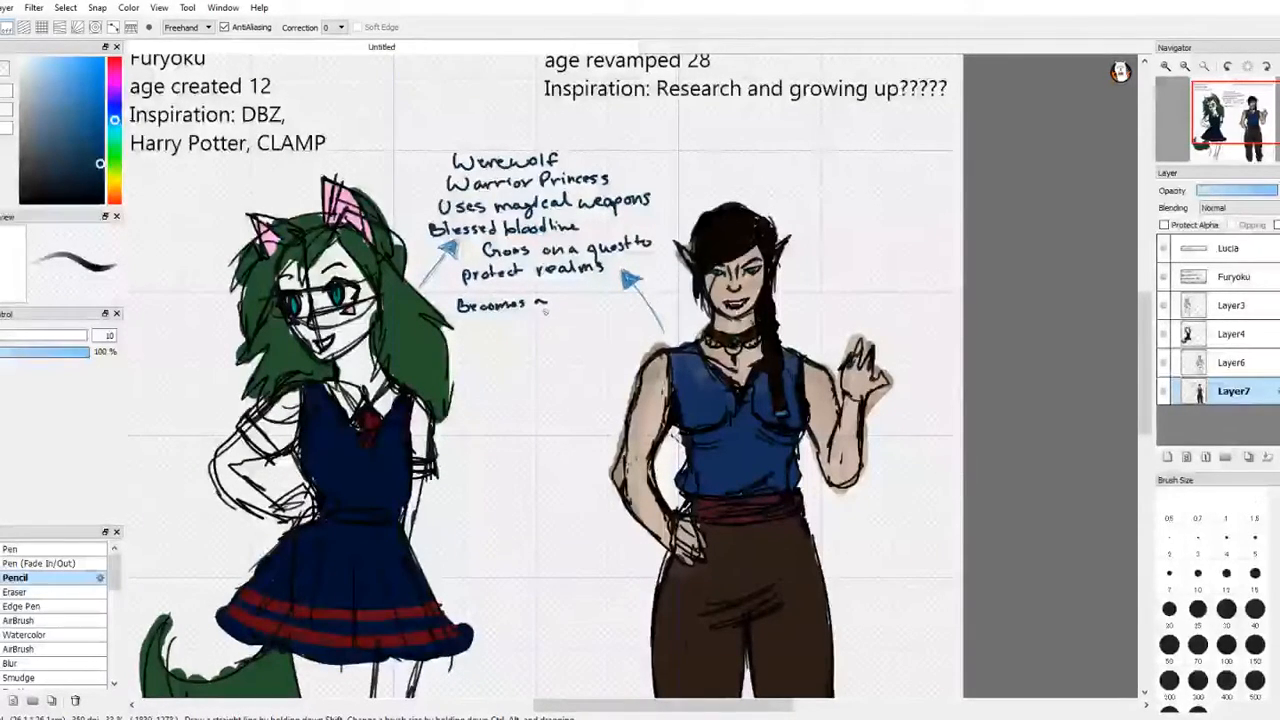
drag(458, 306, 553, 301)
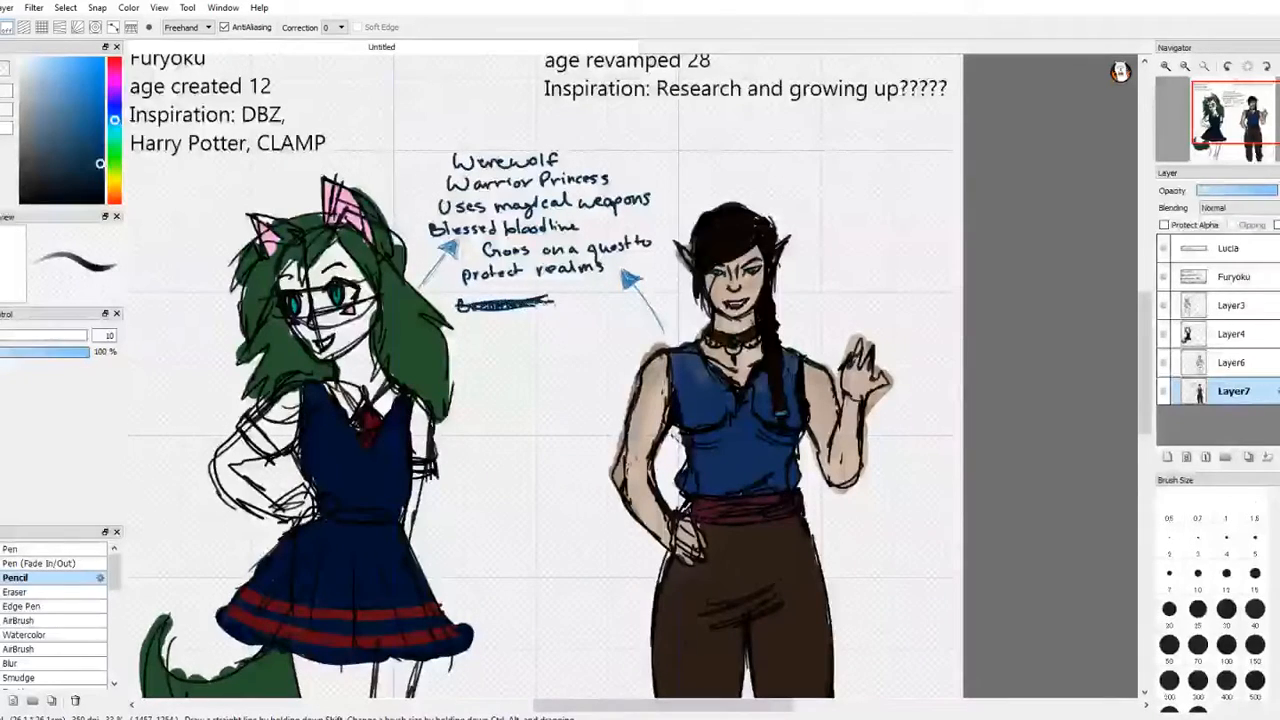
key(e)
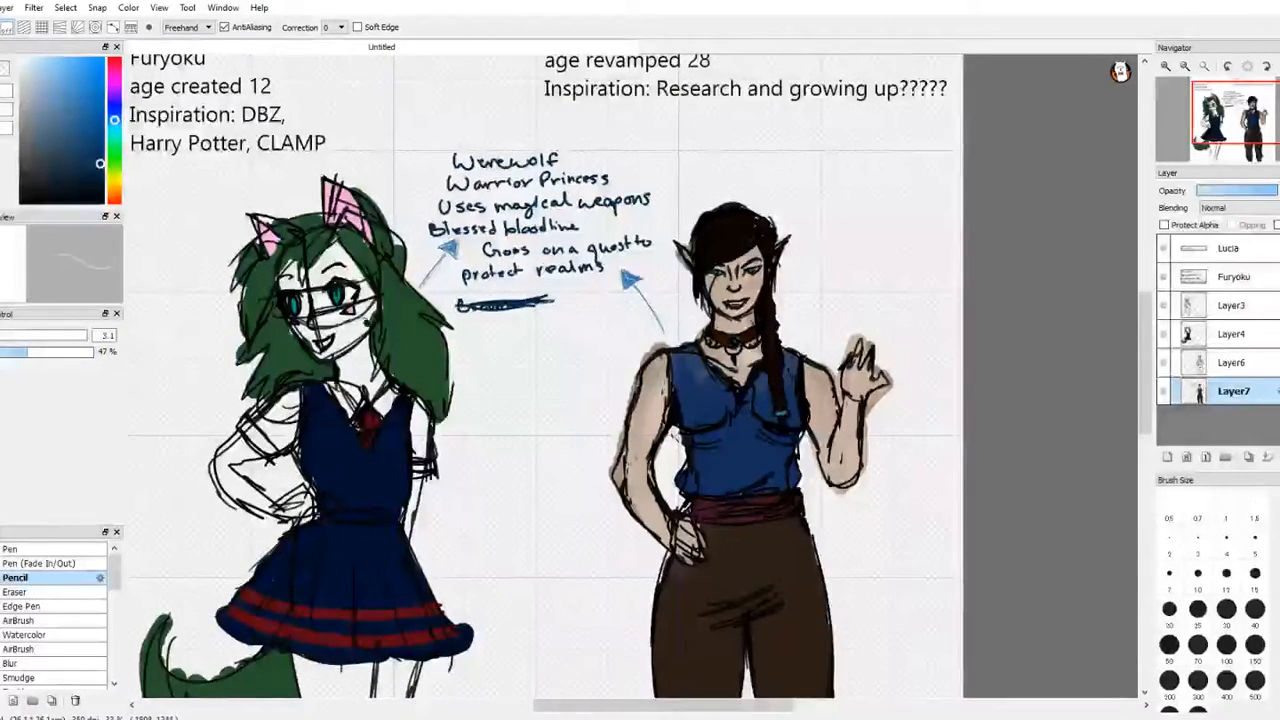
drag(40, 360, 100, 356)
click(34, 338)
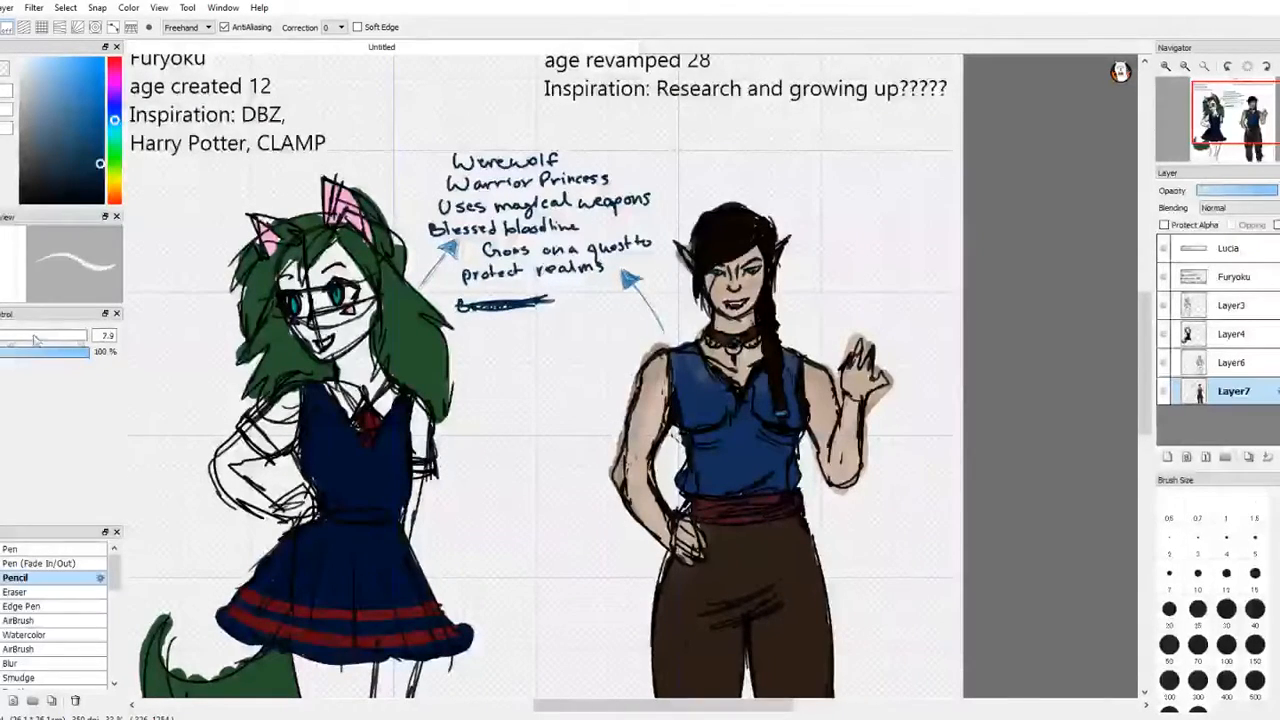
mouse_move(562, 300)
mouse_down()
mouse_move(511, 322)
mouse_move(531, 297)
mouse_move(501, 323)
mouse_move(511, 305)
mouse_move(486, 317)
mouse_move(501, 299)
mouse_move(457, 316)
mouse_up()
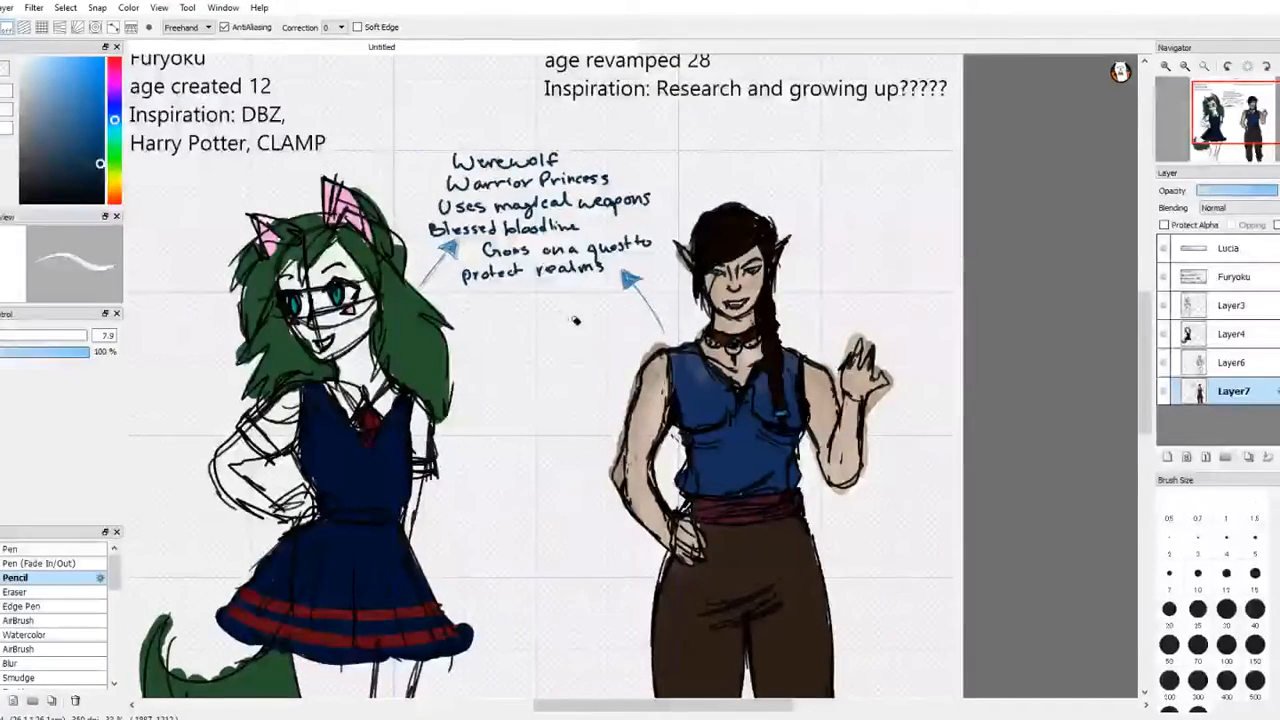
key(space)
drag(580, 316, 626, 260)
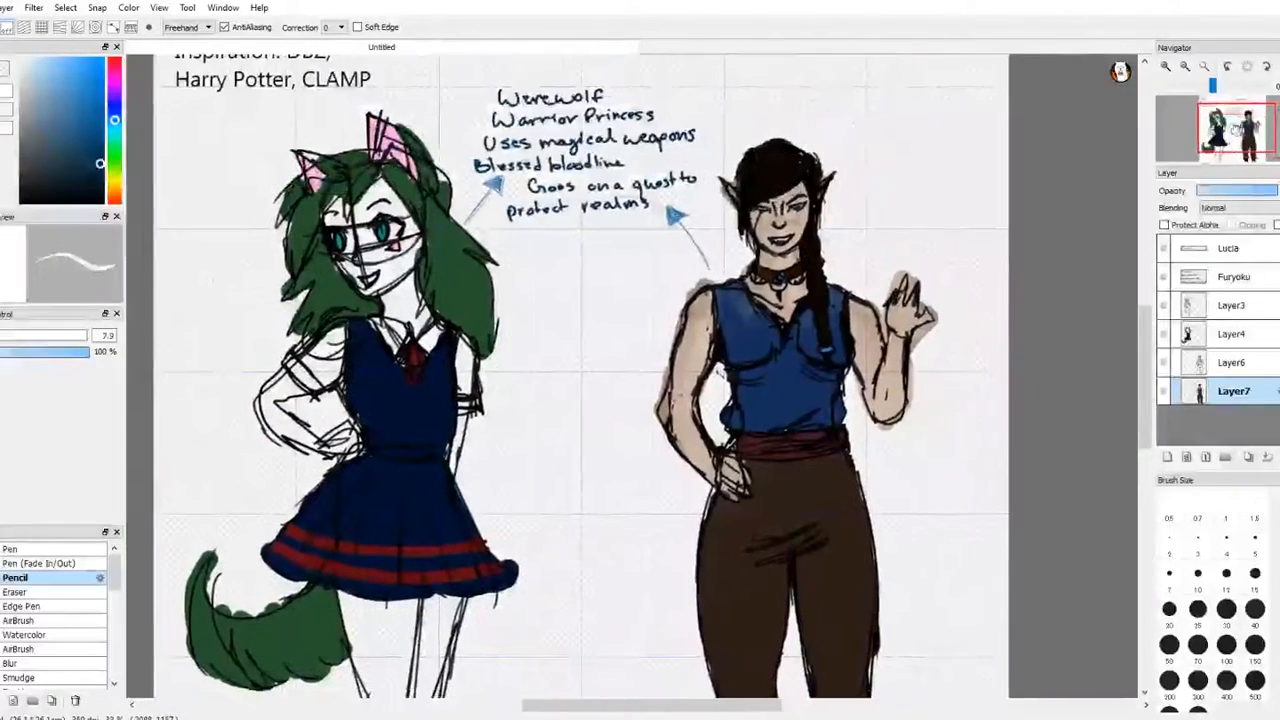
click(1205, 67)
key(space)
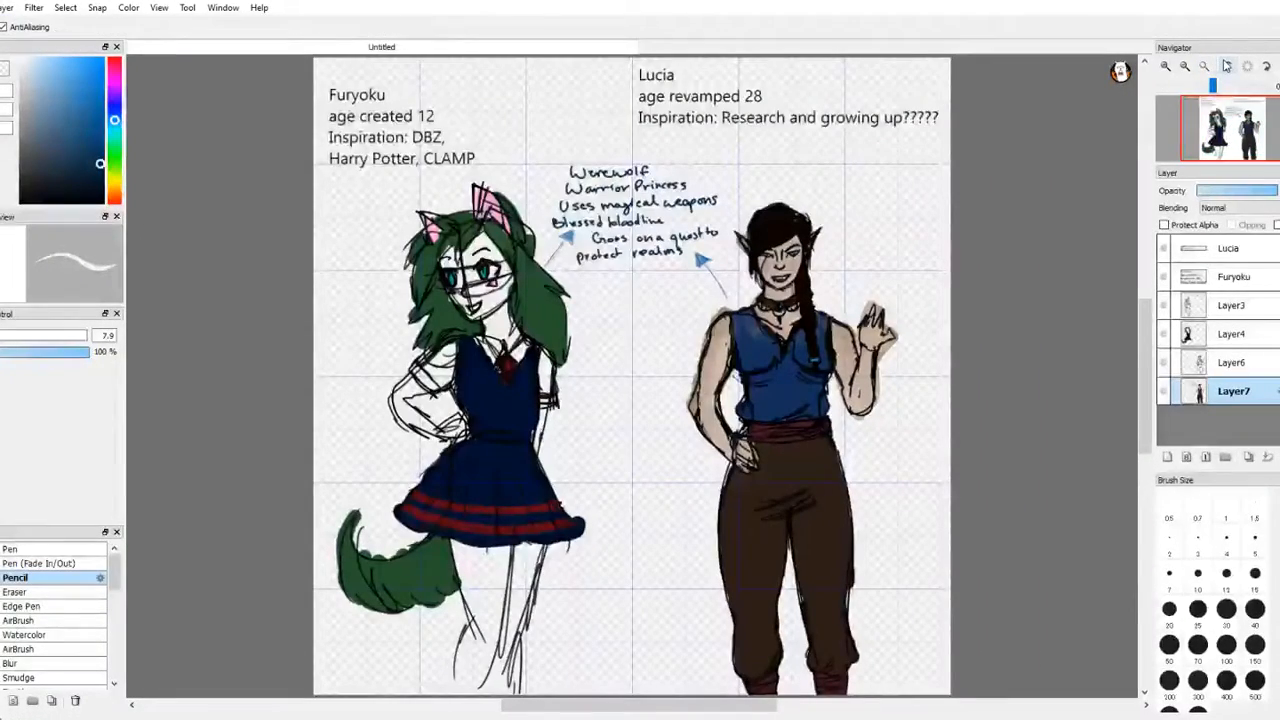